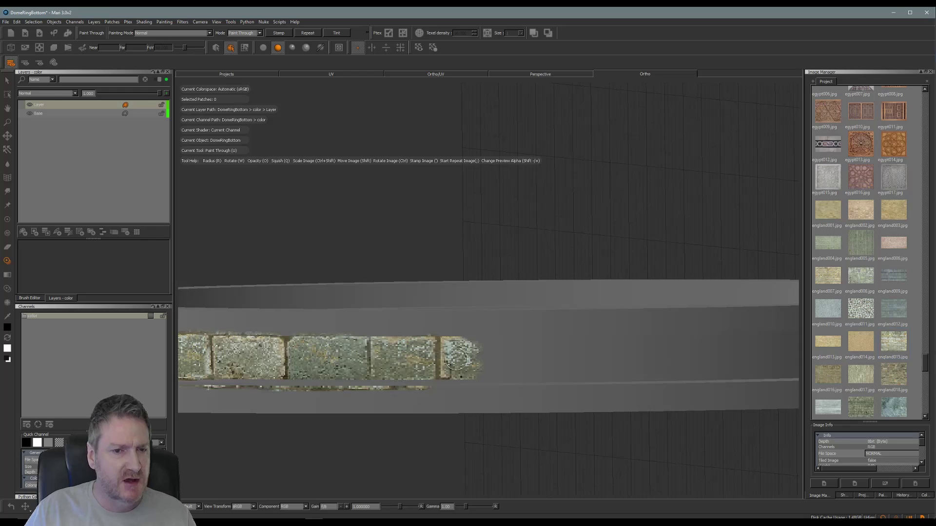
Reposition the stone wall image so its bottom row continues the painted band, and paint the next blocks along the ring.
mouse_move(542, 333)
alt+mouse_down()
mouse_move(535, 322)
mouse_move(574, 323)
mouse_move(529, 323)
alt+mouse_up()
alt+middle_drag(487, 320, 494, 337)
alt+drag(494, 337, 495, 328)
key(u)
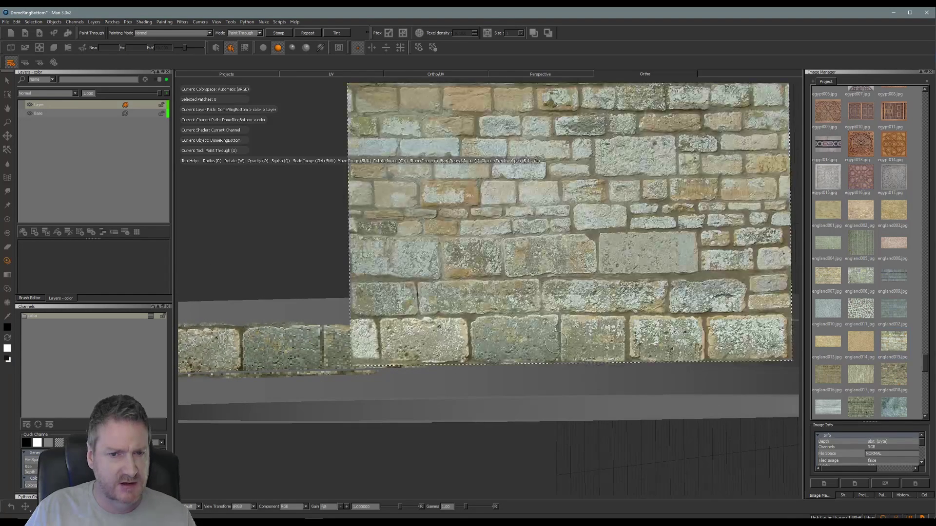
mouse_move(596, 317)
shift+mouse_down()
mouse_move(593, 302)
mouse_move(605, 309)
shift+mouse_up()
mouse_move(403, 330)
mouse_down()
mouse_move(457, 360)
mouse_move(464, 330)
mouse_move(600, 332)
mouse_move(532, 344)
mouse_up()
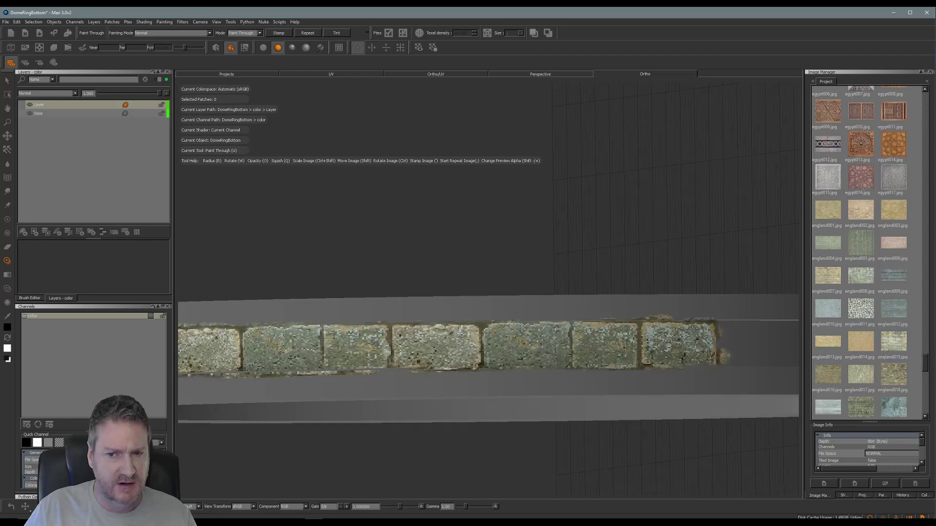
mouse_move(643, 363)
mouse_down()
mouse_move(663, 381)
mouse_move(524, 339)
mouse_up()
Line up the wall image's bottom row with the last painted block and extend the stone band into the ring's shaded part.
alt+middle_drag(524, 339, 535, 305)
alt+drag(536, 305, 486, 307)
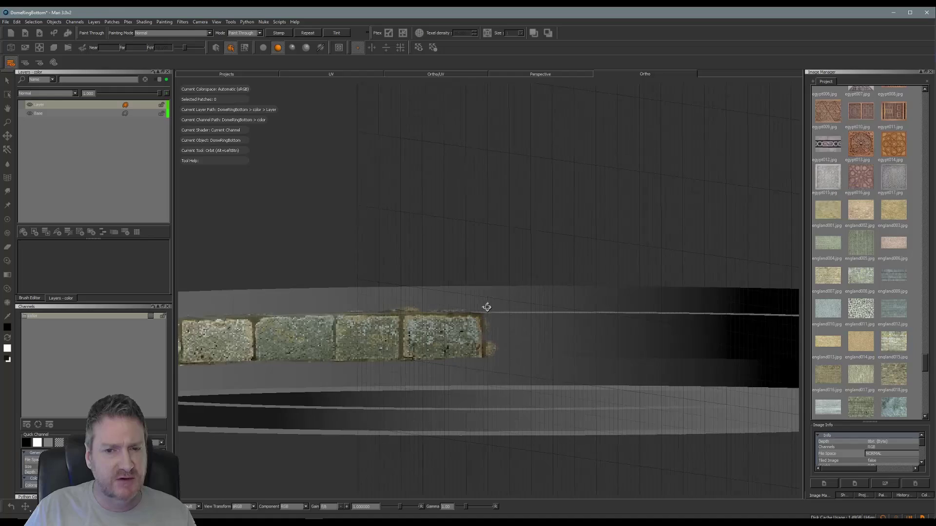
alt+middle_drag(497, 299, 422, 281)
key(u)
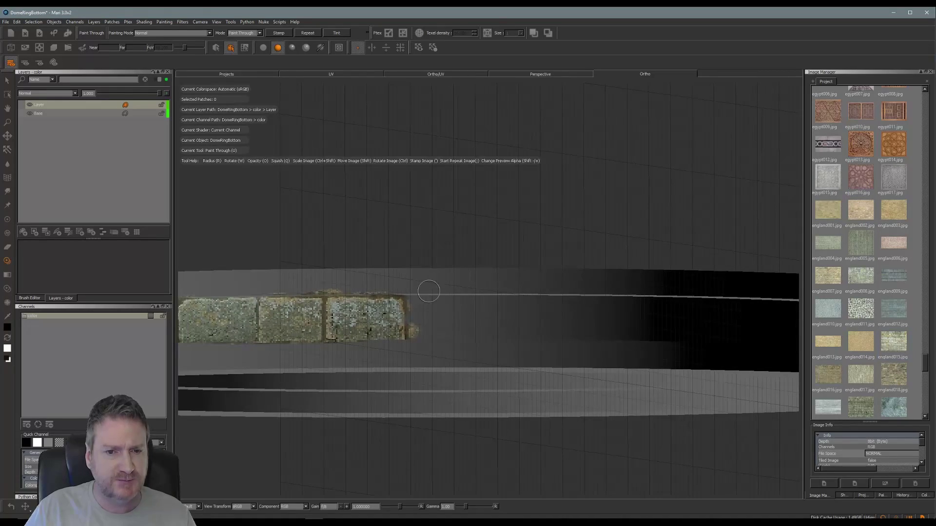
mouse_move(569, 303)
shift+mouse_down()
mouse_move(576, 323)
mouse_move(569, 303)
mouse_move(565, 319)
mouse_move(563, 289)
mouse_move(562, 318)
shift+mouse_up()
mouse_move(425, 303)
mouse_down()
mouse_move(421, 294)
mouse_move(638, 303)
mouse_up()
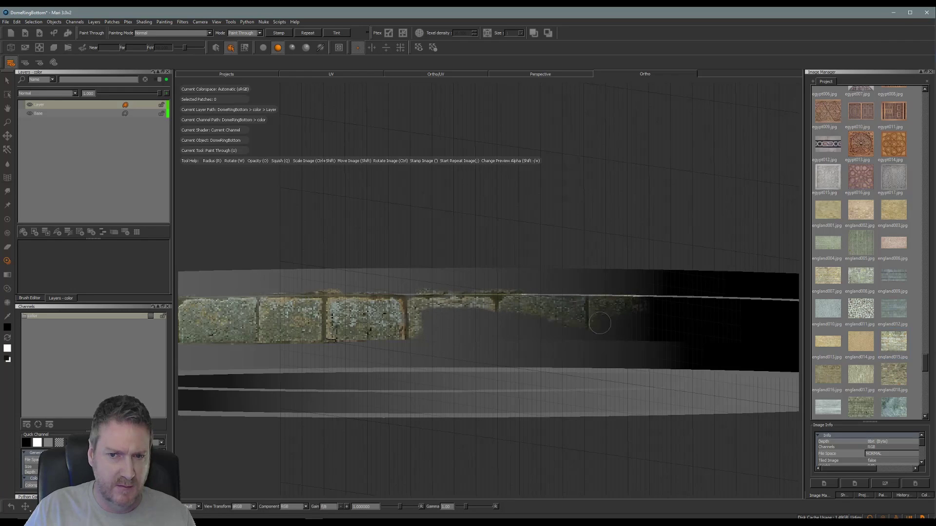
drag(554, 332, 530, 320)
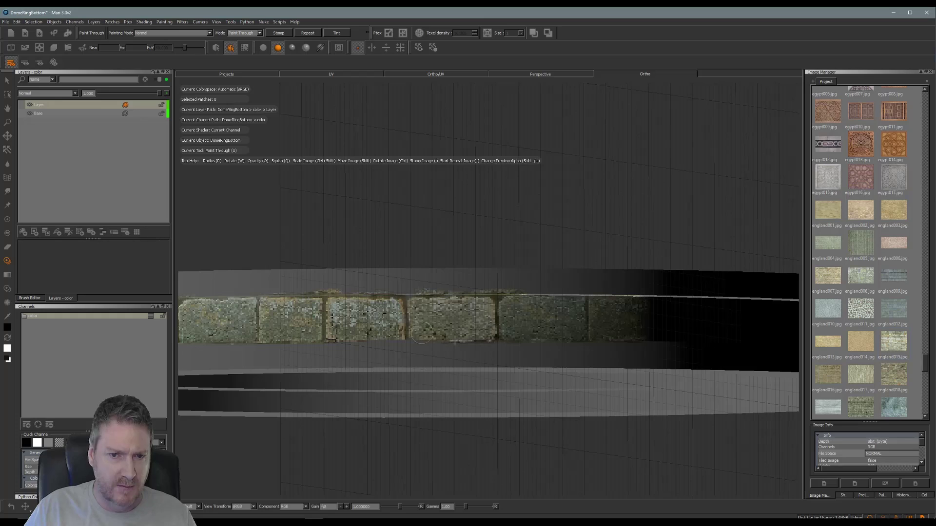
mouse_move(590, 309)
mouse_down()
mouse_move(573, 322)
mouse_move(461, 324)
mouse_up()
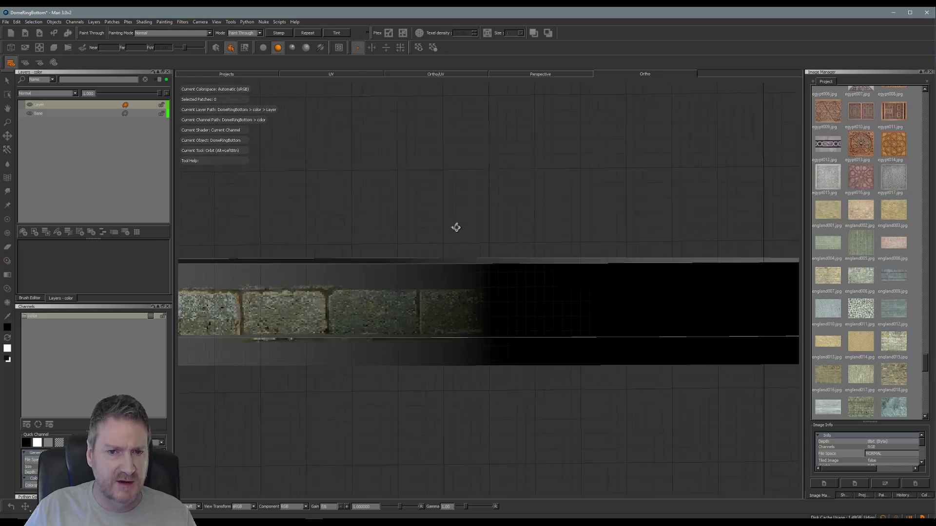
Switch the main mesh lighting from basic to flat for painting the dark part of the ring.
alt+drag(455, 226, 438, 217)
click(263, 47)
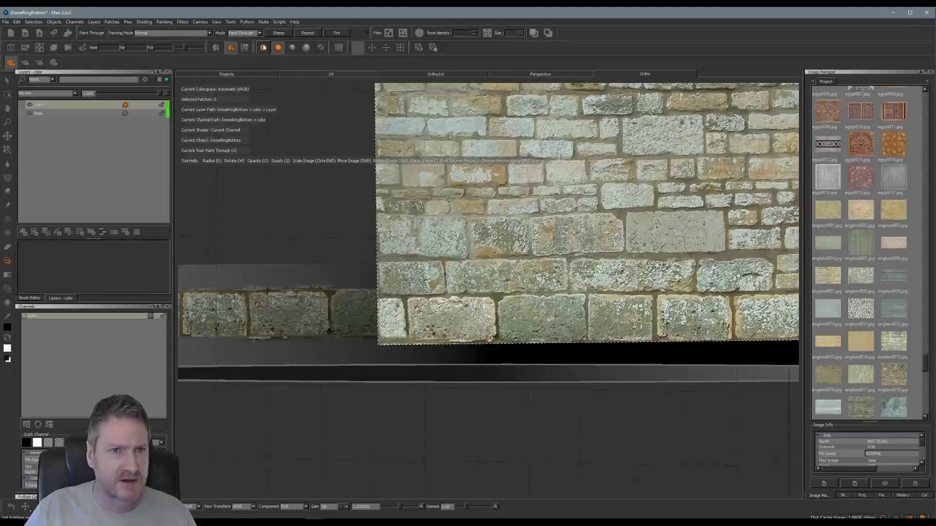
click(263, 48)
Align the wall image with the band's end under flat lighting and paint its bottom-row blocks onto the bare ring surface.
mouse_move(539, 341)
alt+mouse_down()
mouse_move(489, 271)
mouse_move(503, 295)
mouse_move(424, 321)
alt+mouse_up()
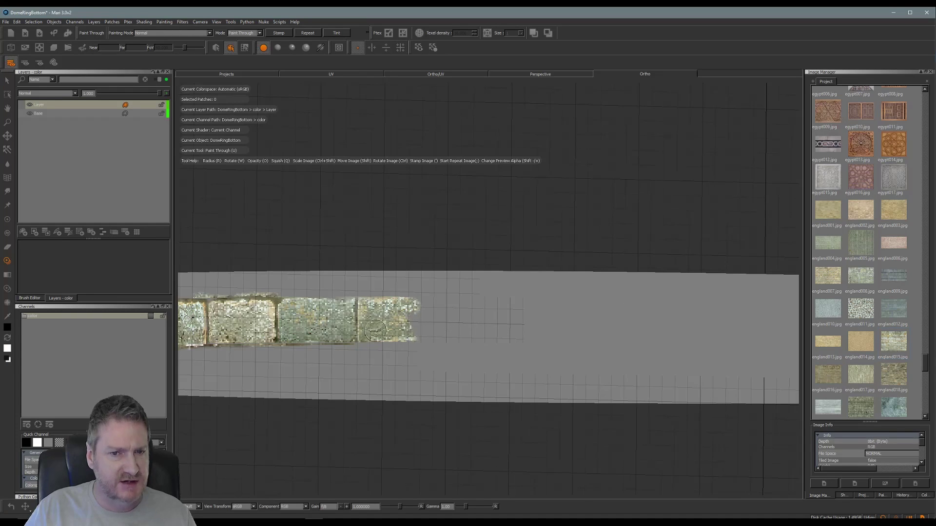
mouse_move(611, 301)
ctrl+shift+mouse_down()
mouse_move(605, 249)
mouse_move(492, 286)
mouse_move(473, 303)
ctrl+shift+mouse_up()
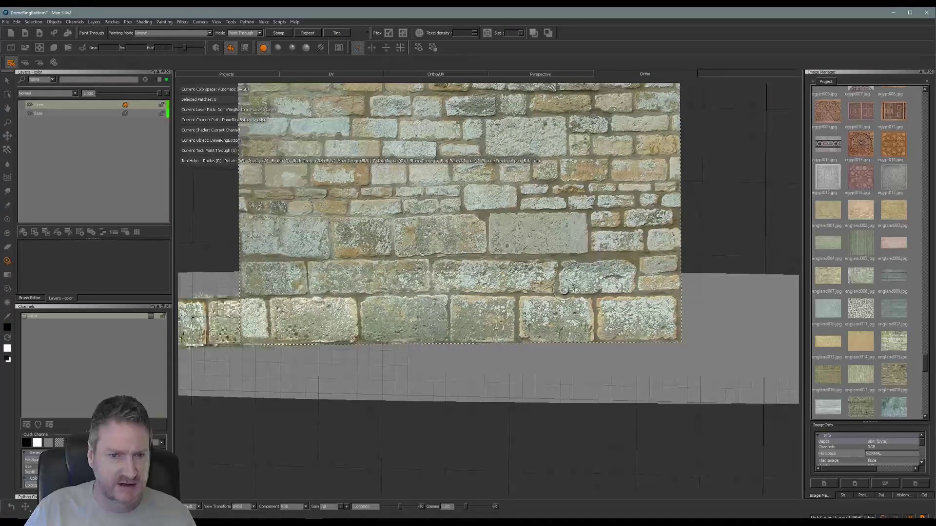
shift+drag(564, 290, 566, 295)
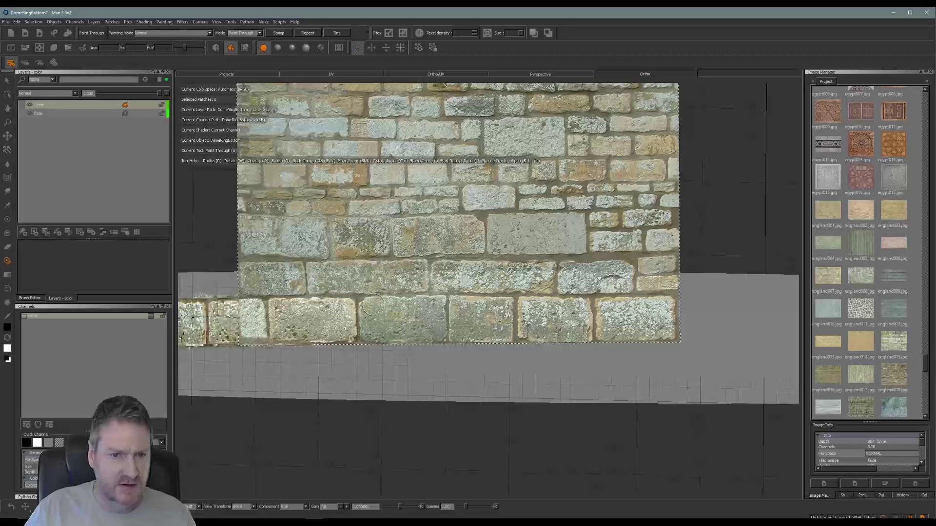
mouse_move(365, 332)
mouse_down()
mouse_move(434, 302)
mouse_move(458, 312)
mouse_move(390, 333)
mouse_move(502, 332)
mouse_move(487, 302)
mouse_move(541, 307)
mouse_move(512, 316)
mouse_up()
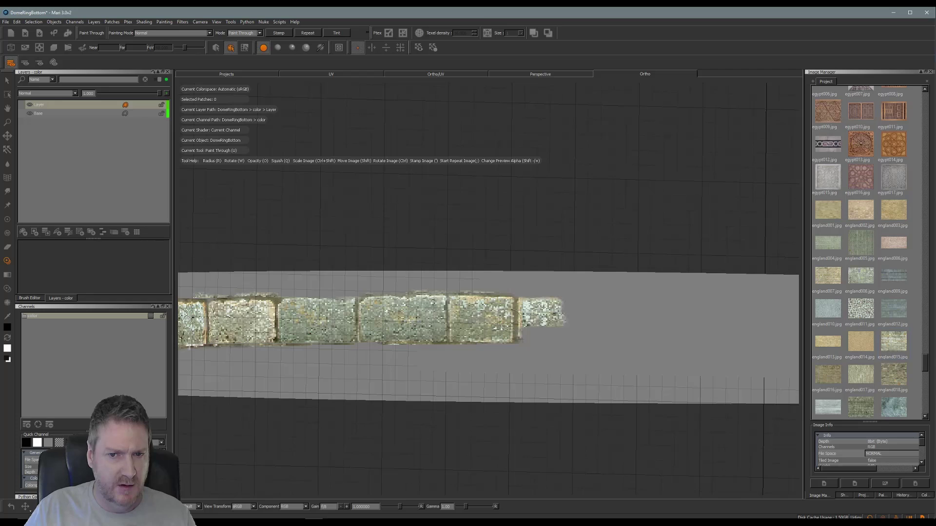
mouse_move(561, 339)
mouse_down()
mouse_move(636, 336)
mouse_move(531, 302)
mouse_move(606, 304)
mouse_move(631, 314)
mouse_up()
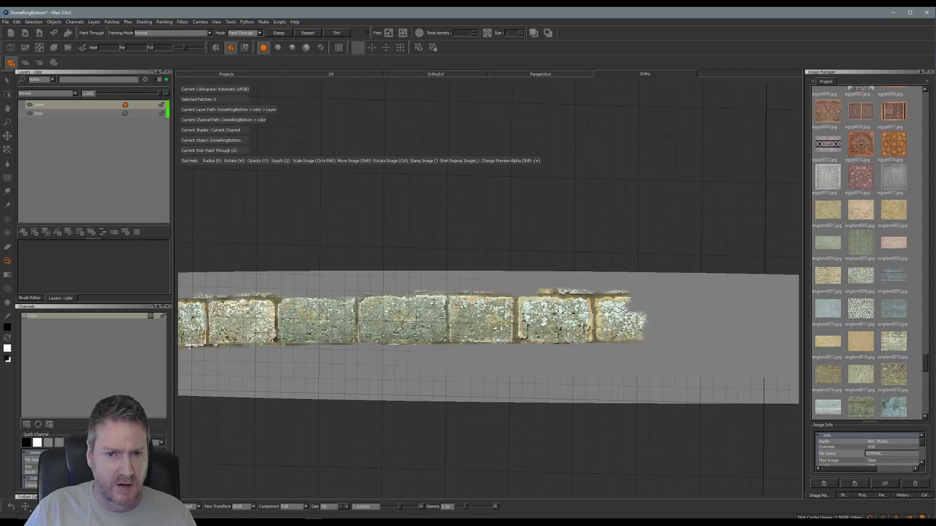
drag(574, 340, 584, 336)
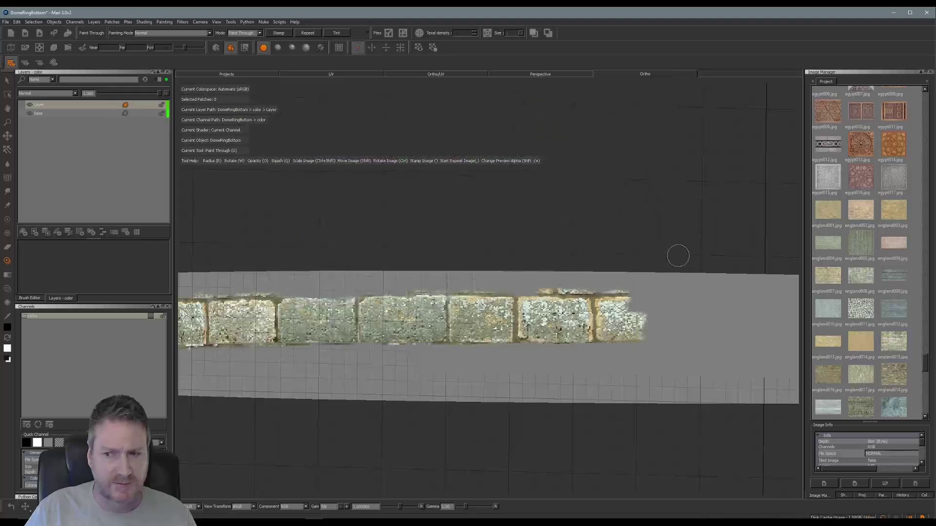
Move and slightly rotate the wall image so its bottom row meets the band's unpainted end and follows the ring's slope.
mouse_move(679, 254)
alt+mouse_down()
mouse_move(497, 251)
mouse_move(526, 244)
mouse_move(323, 324)
mouse_move(336, 332)
mouse_move(324, 322)
mouse_move(340, 351)
alt+mouse_up()
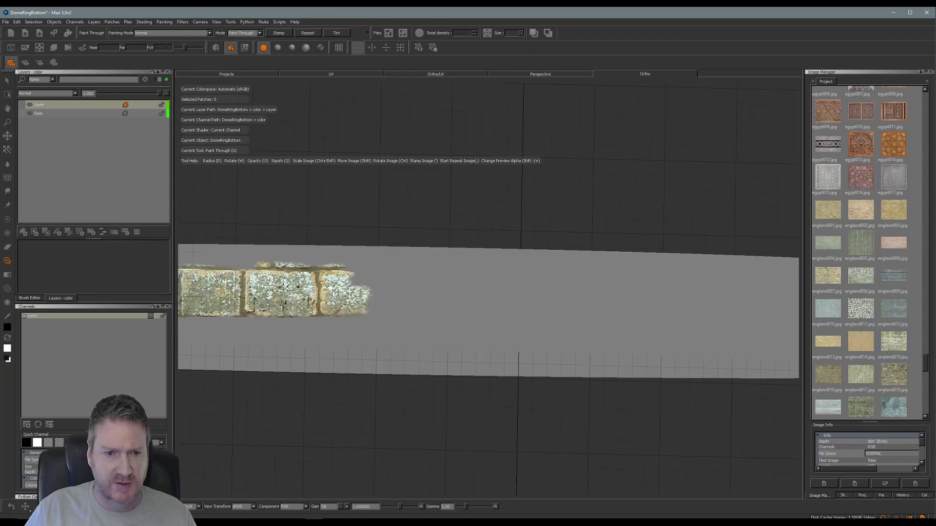
mouse_move(291, 278)
alt+mouse_down()
mouse_move(270, 282)
mouse_move(420, 308)
mouse_move(403, 278)
mouse_move(593, 295)
mouse_move(382, 313)
mouse_move(422, 349)
alt+mouse_up()
key(t)
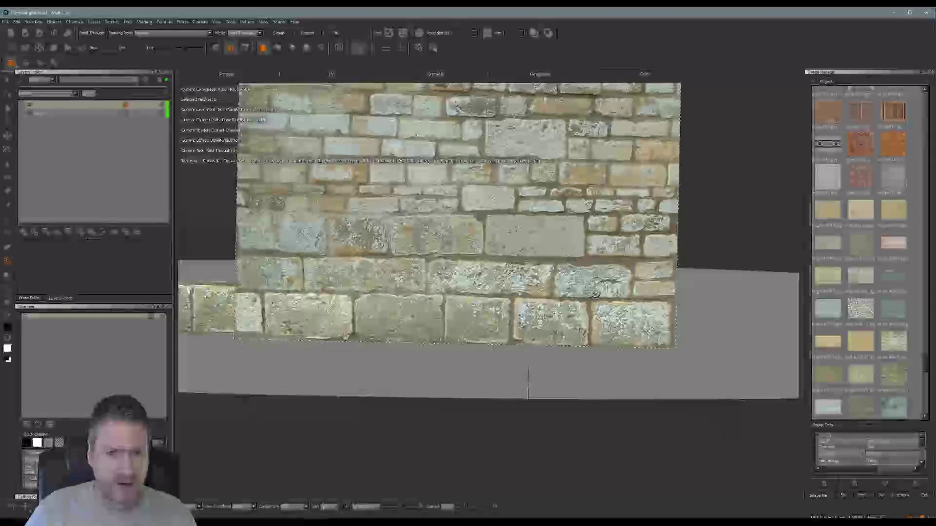
mouse_move(598, 289)
shift+mouse_down()
mouse_move(617, 246)
mouse_move(621, 293)
shift+mouse_up()
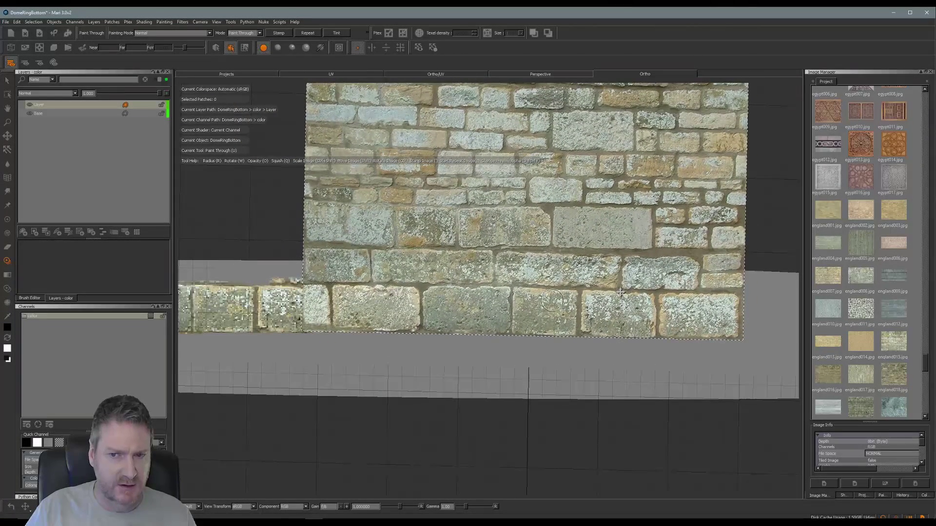
ctrl+drag(713, 263, 667, 276)
key(Escape)
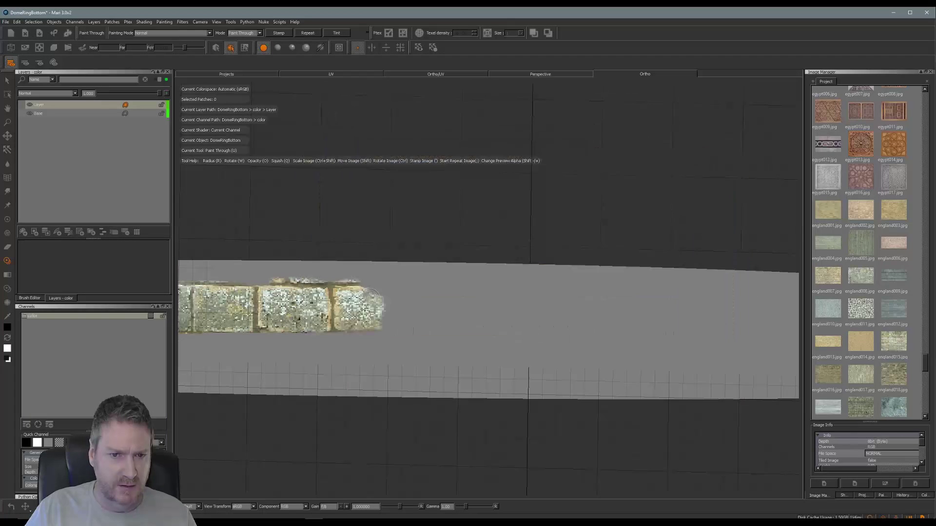
Paint the bottom-row stones through the realigned image, completing the cut-off block and adding the next blocks along the ring.
drag(344, 287, 440, 294)
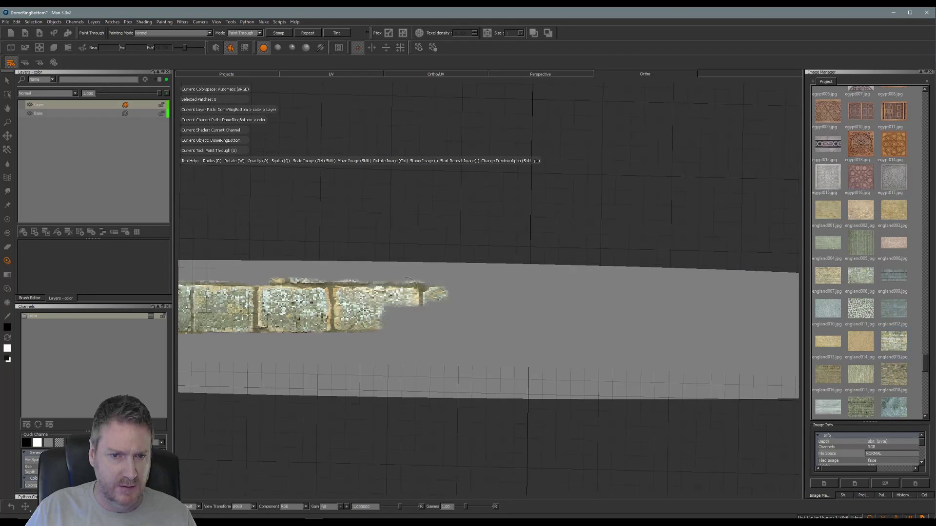
drag(377, 313, 370, 328)
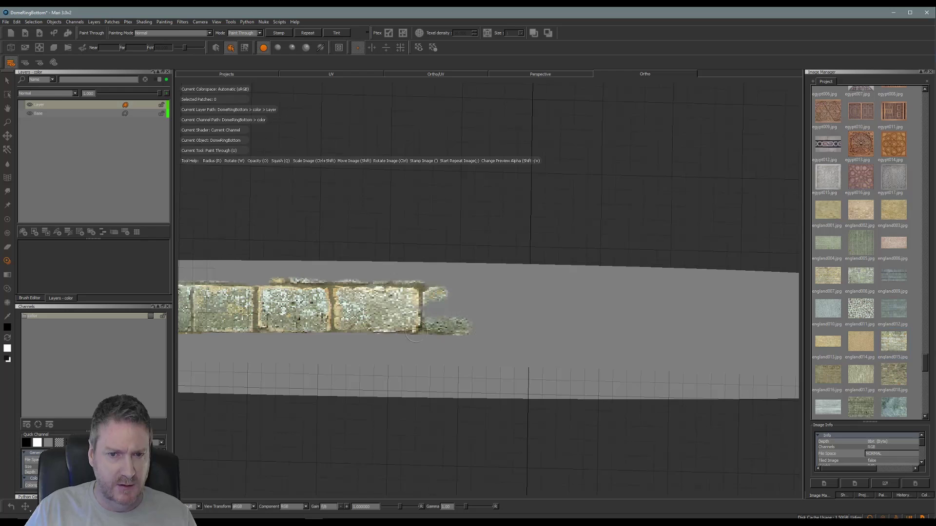
mouse_move(441, 304)
mouse_down()
mouse_move(480, 294)
mouse_move(540, 305)
mouse_up()
mouse_move(458, 334)
mouse_down()
mouse_move(619, 328)
mouse_move(601, 302)
mouse_up()
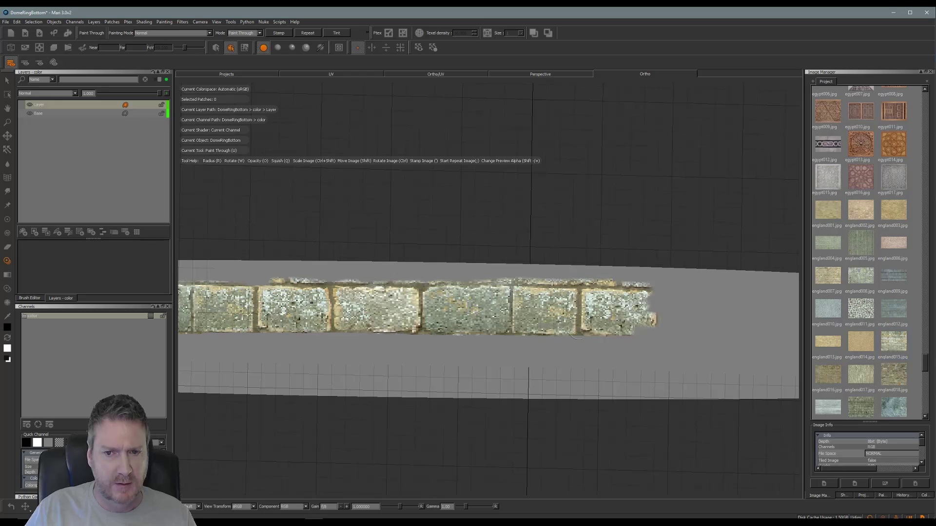
mouse_move(577, 331)
mouse_down()
mouse_move(669, 334)
mouse_move(678, 297)
mouse_move(649, 312)
mouse_up()
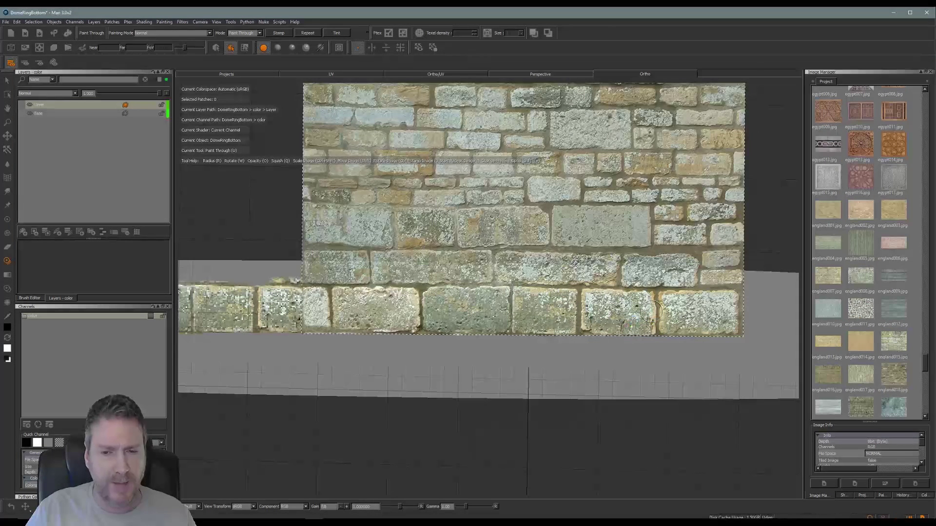
Check the ring in basic lighting, return to flat, and shift and tilt the wall image to meet the band's new end.
mouse_move(648, 312)
middle_down()
mouse_move(424, 293)
mouse_move(377, 266)
middle_up()
mouse_move(539, 290)
alt+mouse_down()
mouse_move(543, 278)
mouse_move(540, 293)
alt+mouse_up()
alt+drag(496, 317, 483, 316)
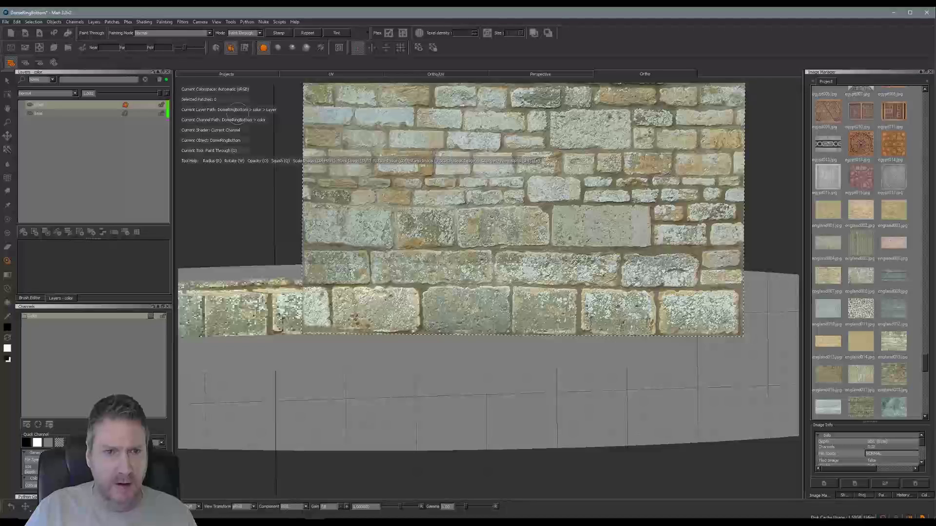
click(278, 50)
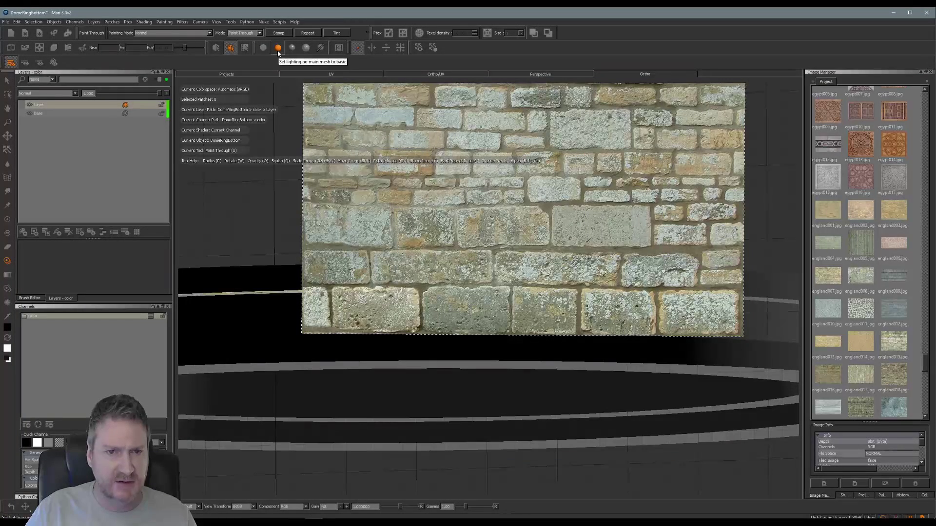
click(264, 50)
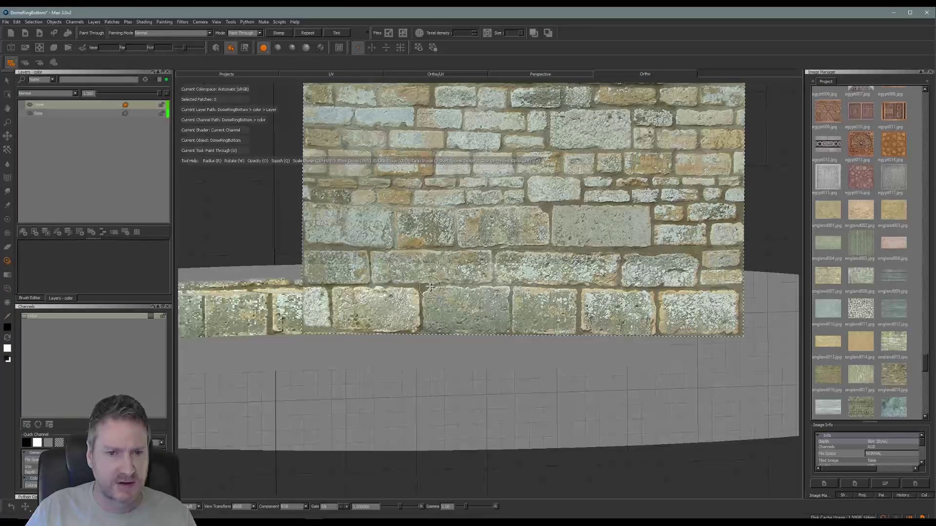
mouse_move(430, 287)
shift+mouse_down()
mouse_move(461, 286)
mouse_move(454, 285)
shift+mouse_up()
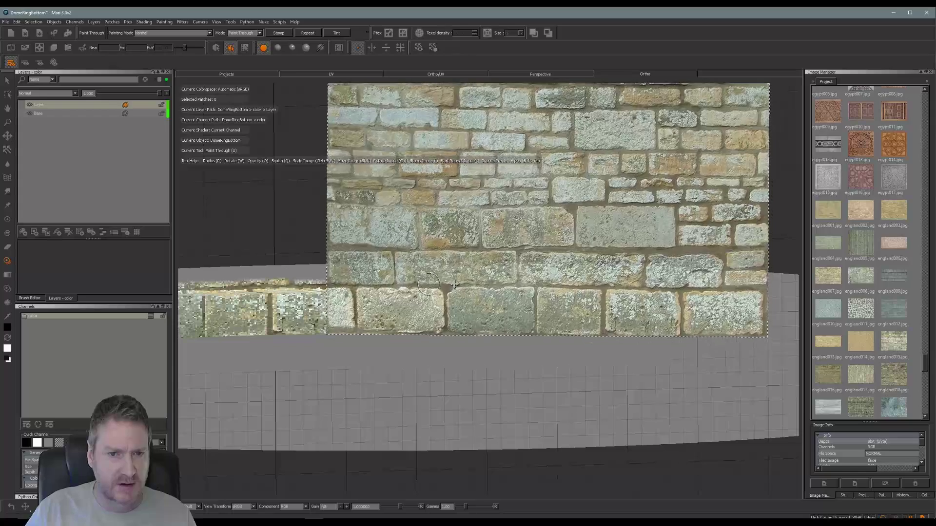
mouse_move(658, 287)
shift+mouse_down()
mouse_move(655, 220)
mouse_move(662, 288)
mouse_move(630, 295)
shift+mouse_up()
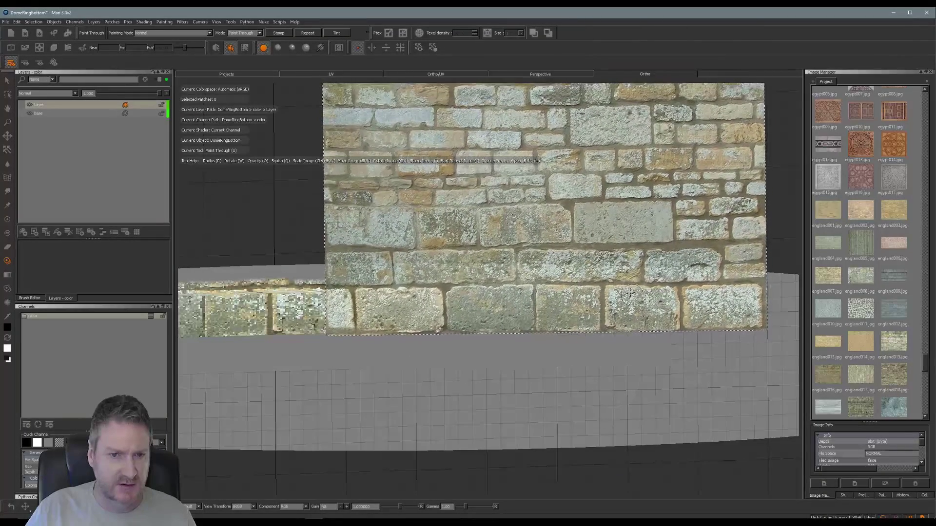
Paint the next bottom-row blocks across this section of the ring, filling them to their full height.
mouse_move(359, 293)
mouse_down()
mouse_move(458, 295)
mouse_move(467, 320)
mouse_move(485, 305)
mouse_move(403, 313)
mouse_up()
drag(458, 294, 573, 298)
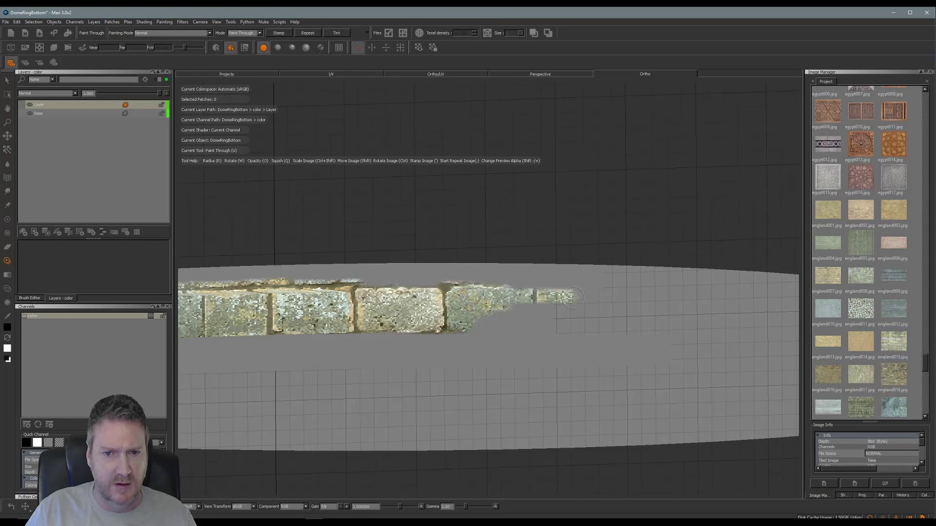
mouse_move(507, 306)
mouse_down()
mouse_move(477, 325)
mouse_move(641, 297)
mouse_move(659, 312)
mouse_up()
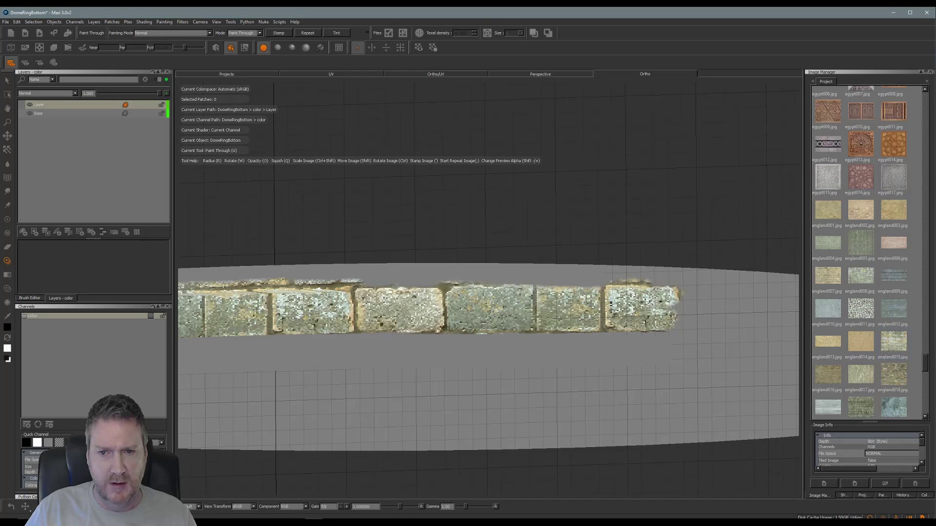
click(645, 302)
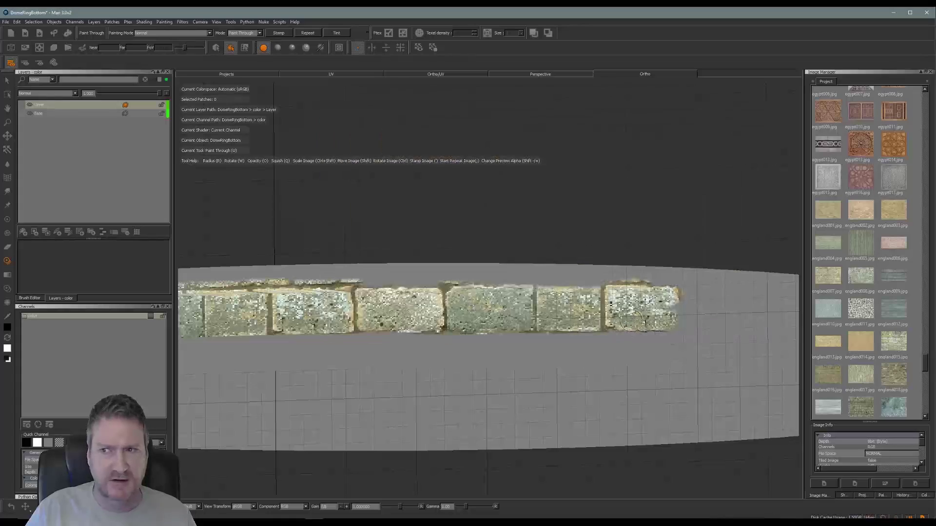
Fit the wall image to the band's end on the next curved section and paint its bottom-row blocks further around the ring.
mouse_move(646, 302)
alt+mouse_down()
mouse_move(455, 292)
mouse_move(484, 307)
mouse_move(518, 265)
mouse_move(360, 301)
mouse_move(509, 330)
mouse_move(424, 329)
alt+mouse_up()
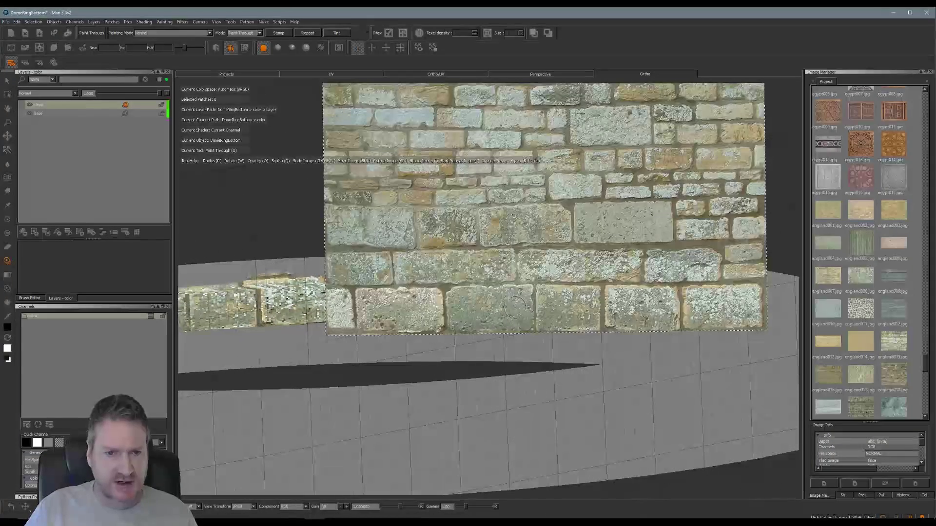
mouse_move(568, 270)
shift+mouse_down()
mouse_move(580, 232)
mouse_move(604, 217)
mouse_move(586, 226)
mouse_move(552, 199)
shift+mouse_up()
mouse_move(529, 236)
shift+mouse_down()
mouse_move(531, 140)
mouse_move(568, 229)
mouse_move(562, 252)
shift+mouse_up()
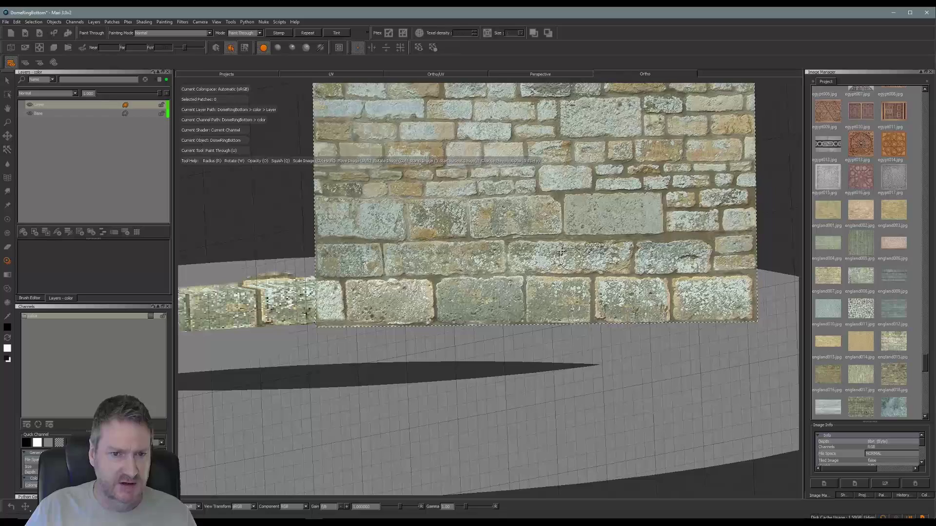
mouse_move(627, 253)
shift+mouse_down()
mouse_move(722, 280)
mouse_move(690, 275)
shift+mouse_up()
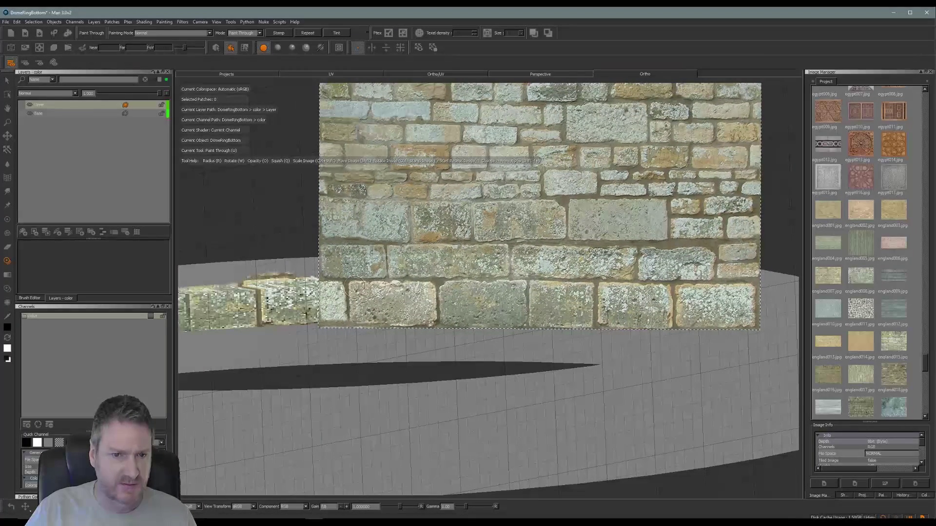
mouse_move(353, 288)
mouse_down()
mouse_move(327, 282)
mouse_move(439, 303)
mouse_move(445, 321)
mouse_up()
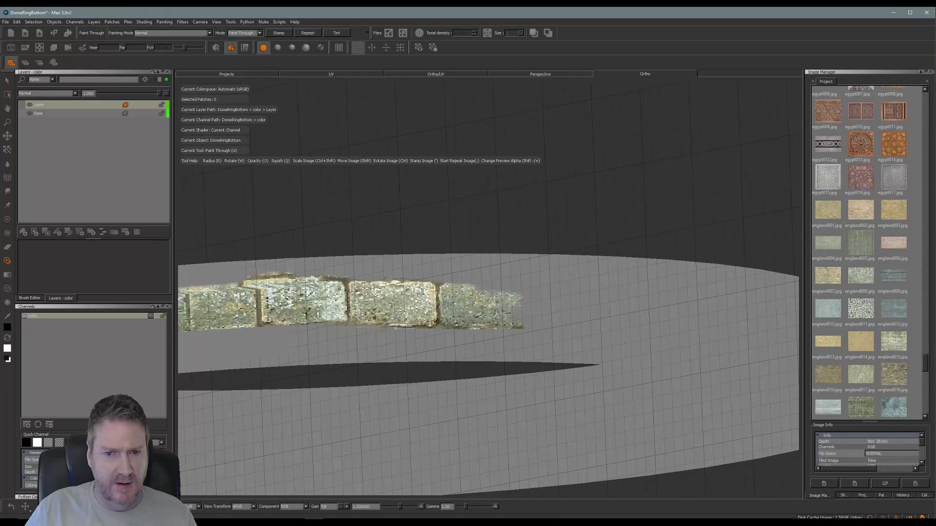
drag(500, 294, 591, 301)
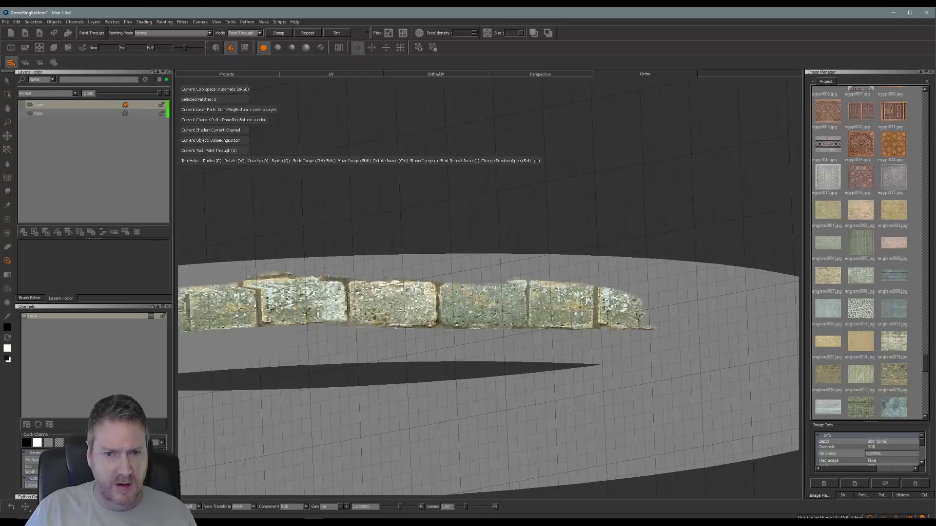
Touch up the upper edge and end of the bottom-row blocks on this section of the ring.
drag(407, 284, 423, 286)
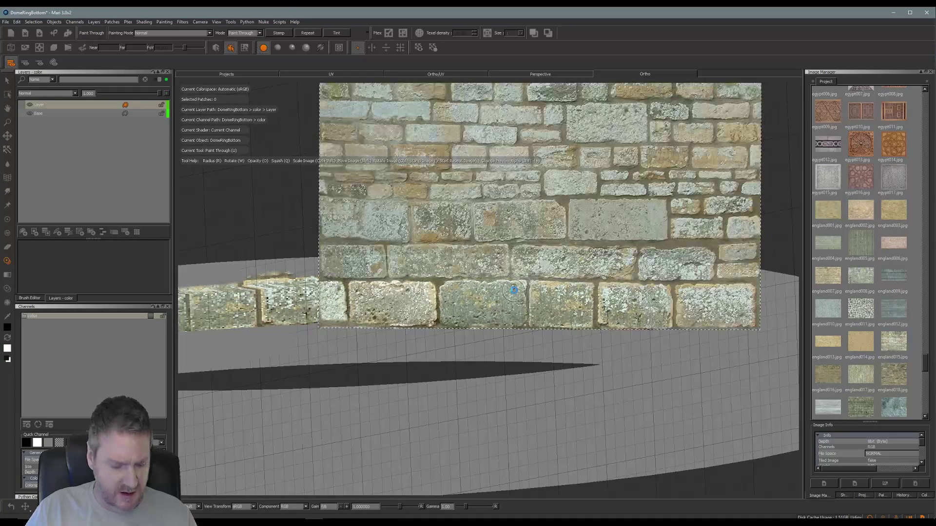
drag(640, 321, 641, 322)
middle_drag(641, 322, 521, 311)
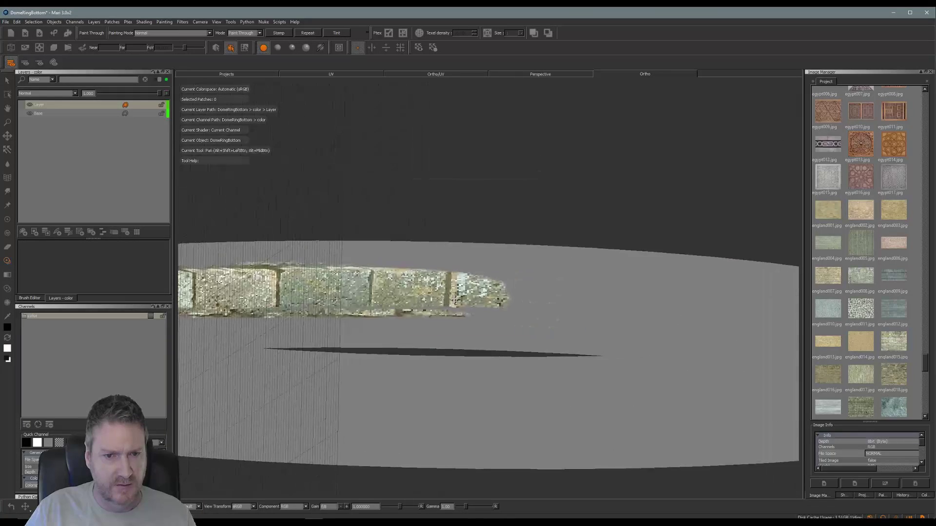
Switch to basic lighting, then shift and tilt the wall image so its bottom row meets the band's end.
alt+drag(522, 311, 480, 332)
key(u)
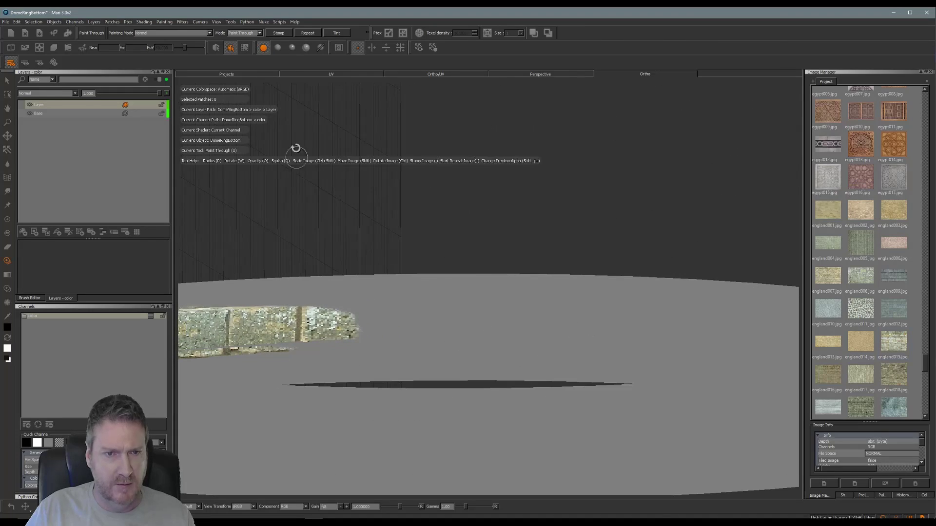
click(278, 51)
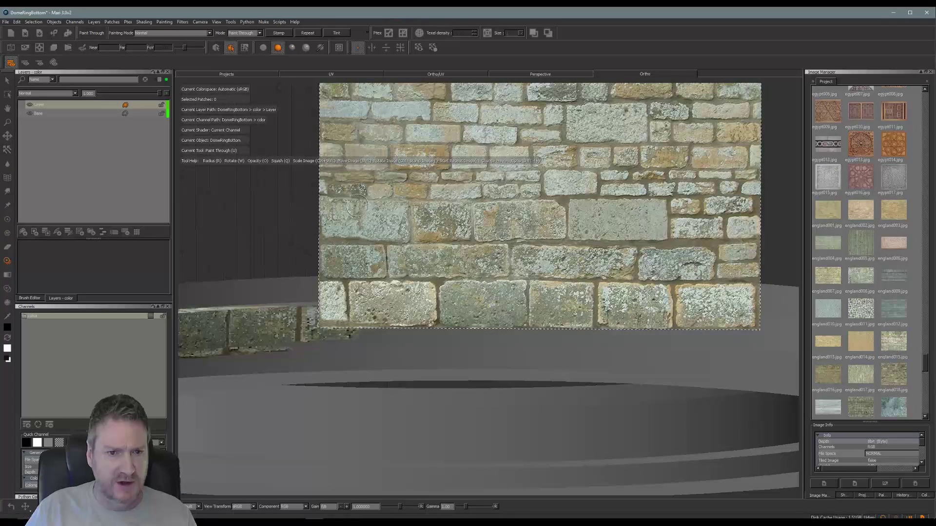
mouse_move(548, 267)
shift+mouse_down()
mouse_move(551, 217)
mouse_move(581, 208)
shift+mouse_up()
alt+drag(528, 351, 510, 357)
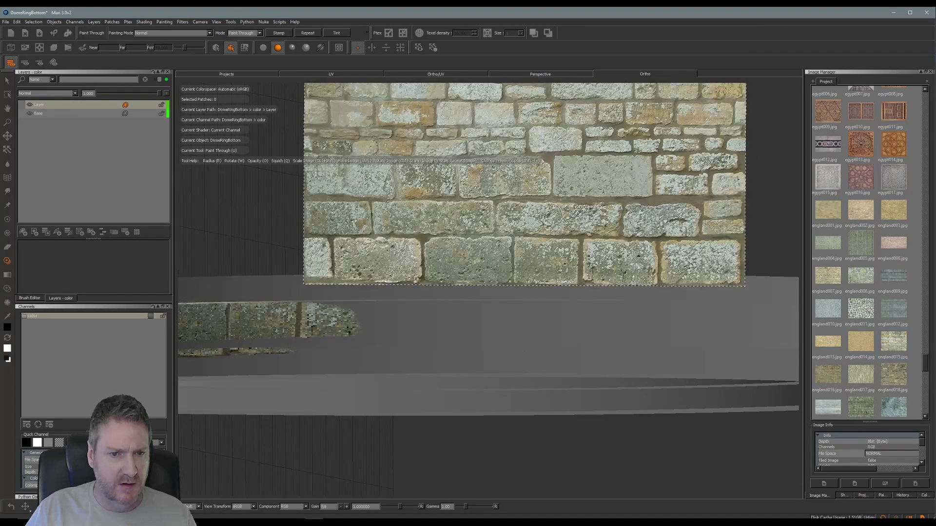
shift+drag(532, 222, 507, 269)
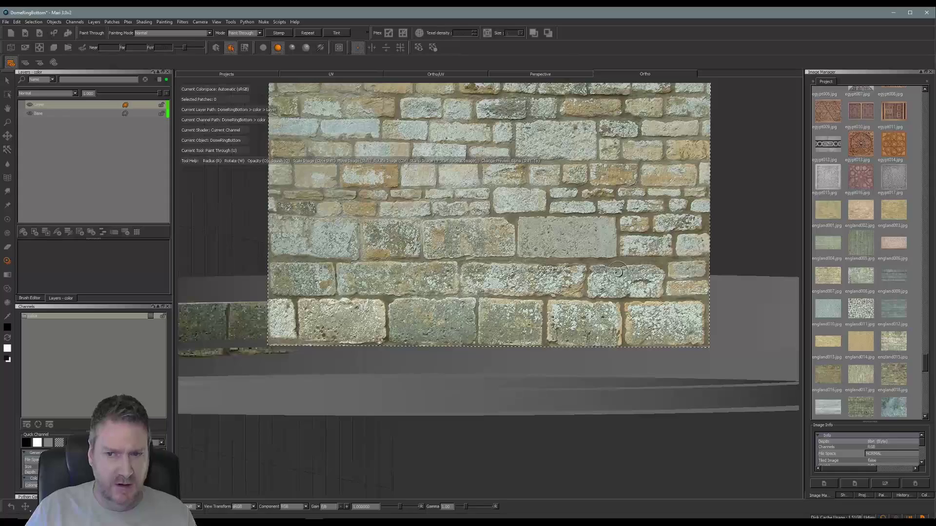
ctrl+drag(617, 270, 599, 278)
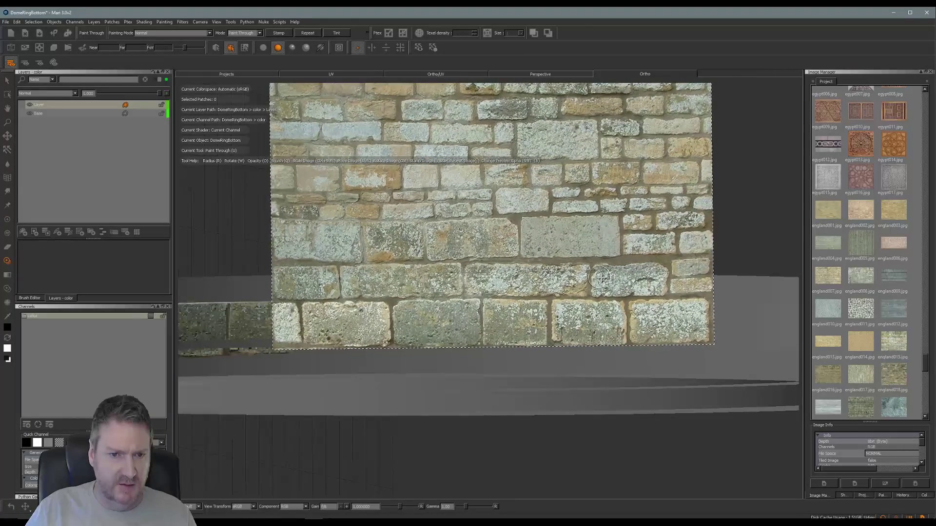
Paint the image's bottom-row blocks from the band's end across this curved section of the ring.
mouse_move(355, 305)
mouse_down()
mouse_move(321, 304)
mouse_move(377, 341)
mouse_move(390, 311)
mouse_move(524, 315)
mouse_move(480, 328)
mouse_move(604, 322)
mouse_move(571, 305)
mouse_move(629, 310)
mouse_move(615, 319)
mouse_up()
drag(667, 335, 697, 318)
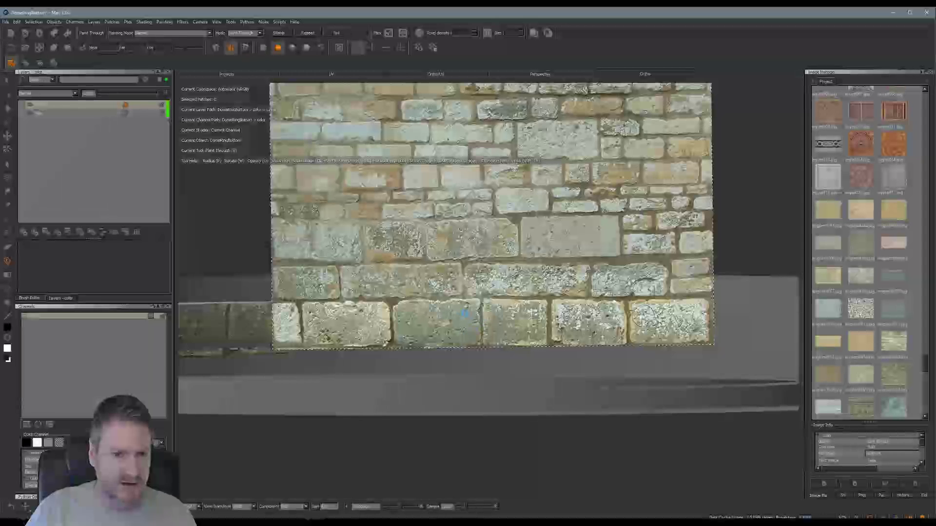
click(451, 309)
mouse_move(451, 309)
middle_down()
mouse_move(501, 360)
mouse_move(505, 343)
mouse_move(619, 341)
mouse_move(608, 351)
mouse_move(616, 353)
mouse_move(602, 353)
mouse_move(729, 355)
mouse_move(660, 357)
middle_up()
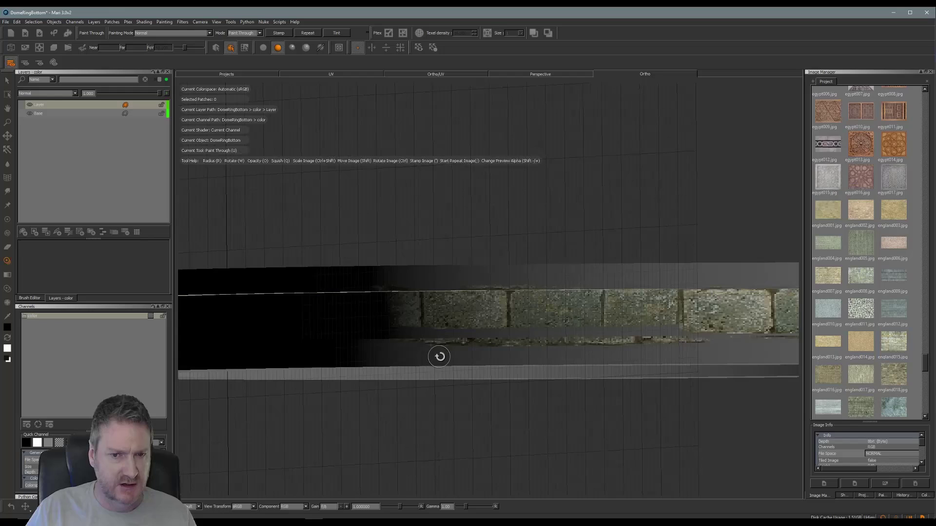
Turn toward the shadowed part of the ring and position the wall image's bottom row over the band there.
alt+drag(441, 355, 456, 360)
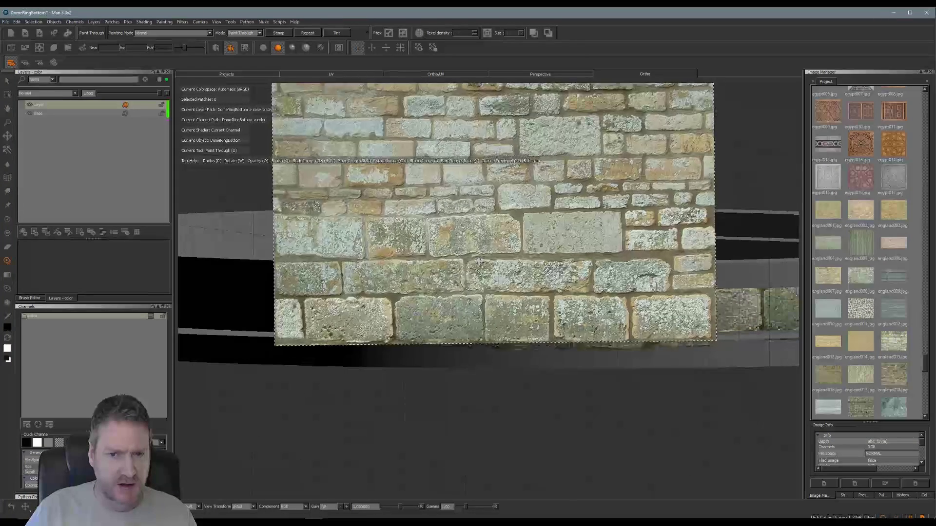
shift+drag(545, 336, 471, 280)
mouse_move(507, 256)
shift+mouse_down()
mouse_move(521, 196)
mouse_move(575, 228)
mouse_move(583, 267)
shift+mouse_up()
key(apostrophe)
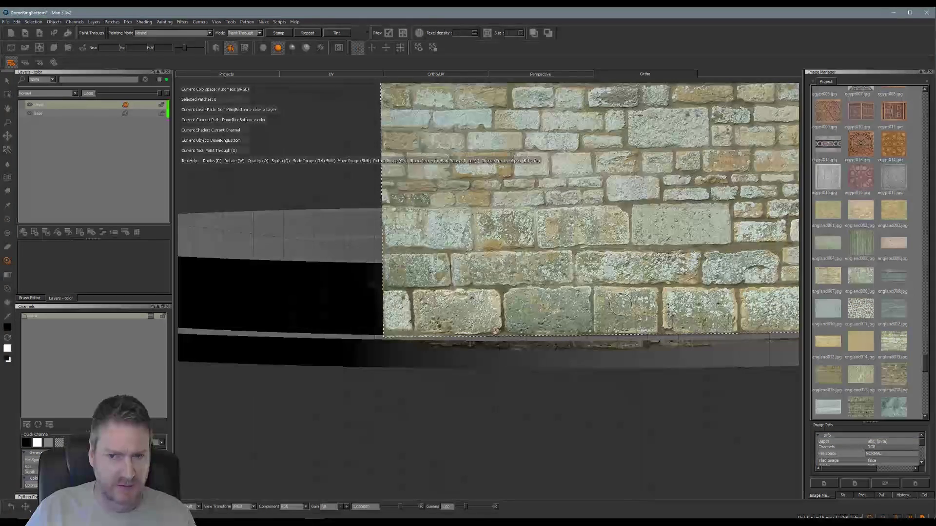
mouse_move(620, 305)
shift+mouse_down()
mouse_move(535, 276)
mouse_move(548, 229)
mouse_move(561, 292)
shift+mouse_up()
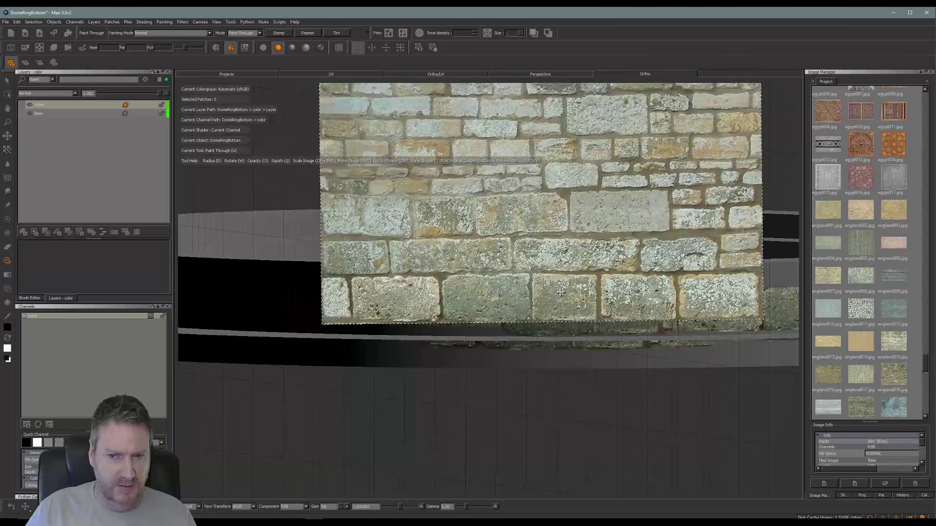
key(apostrophe)
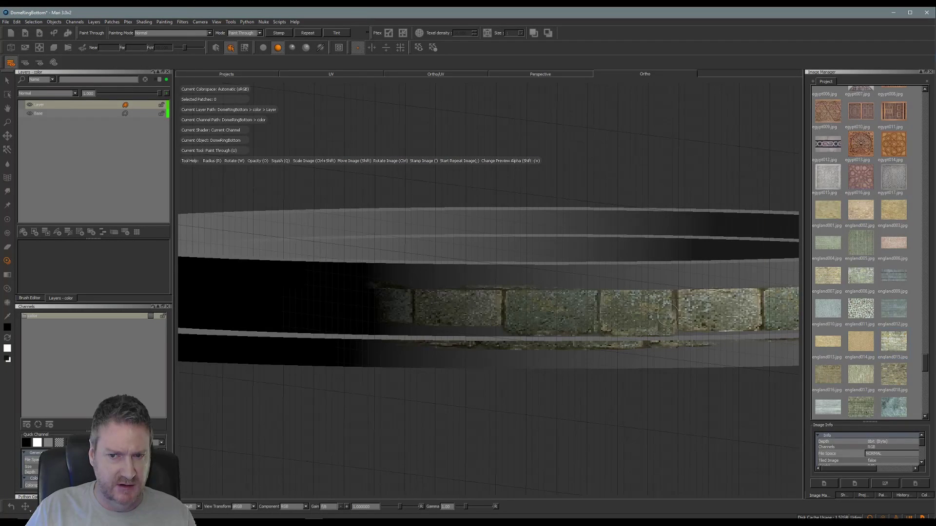
mouse_move(588, 320)
shift+mouse_down()
mouse_move(580, 284)
mouse_move(613, 298)
mouse_move(620, 314)
shift+mouse_up()
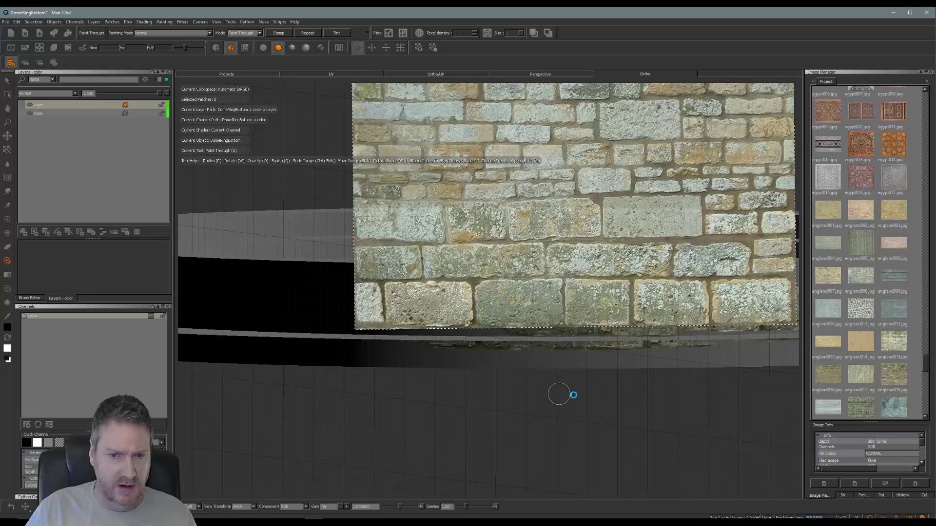
Reposition the wall image, paint more bottom-row blocks across the shadowed section, and return to flat lighting.
mouse_move(583, 389)
alt+mouse_down()
mouse_move(606, 382)
mouse_move(476, 408)
mouse_move(627, 391)
mouse_move(508, 396)
alt+mouse_up()
key(t)
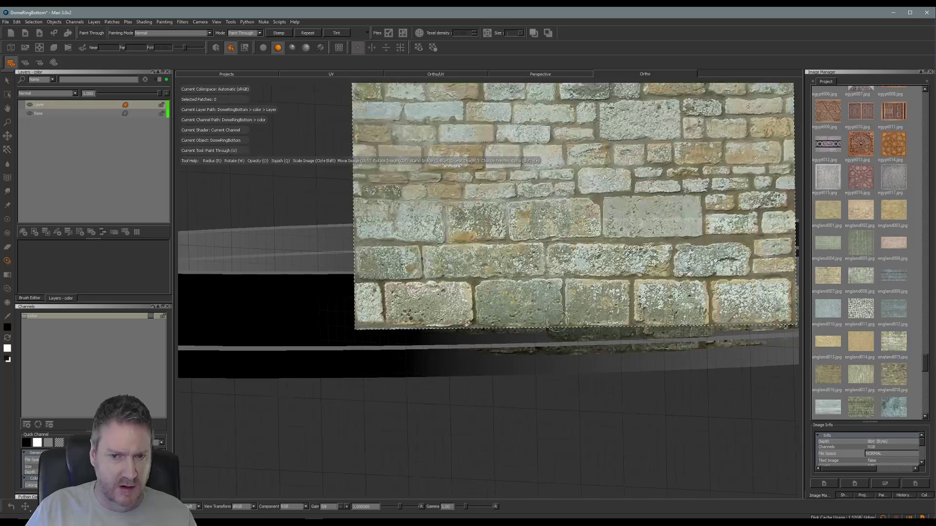
ctrl+shift+drag(579, 217, 631, 271)
drag(529, 336, 502, 336)
click(263, 47)
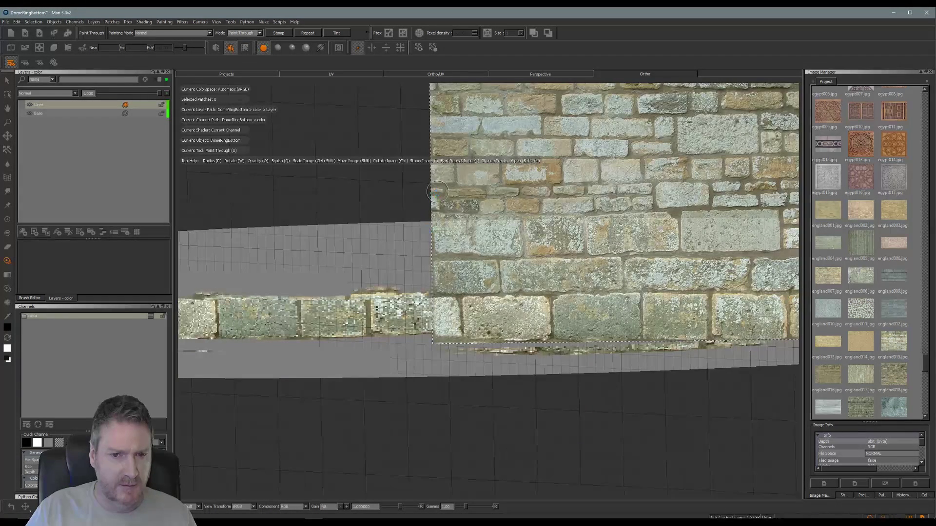
Move the wall image so its last bottom-row block meets the mismatched joint, and paint that block to close it.
mouse_move(438, 241)
alt+mouse_down()
mouse_move(556, 259)
mouse_move(467, 282)
mouse_move(468, 273)
alt+mouse_up()
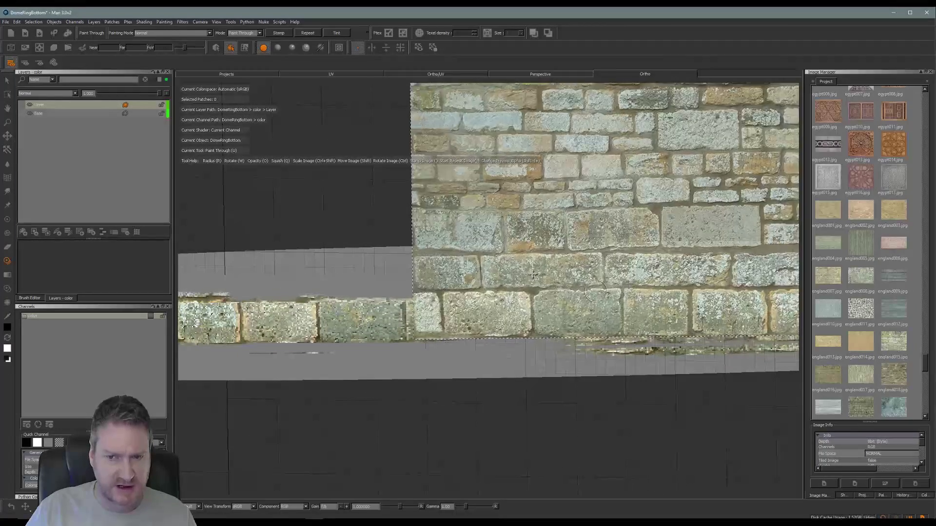
mouse_move(533, 274)
shift+mouse_down()
mouse_move(448, 226)
mouse_move(448, 244)
shift+mouse_up()
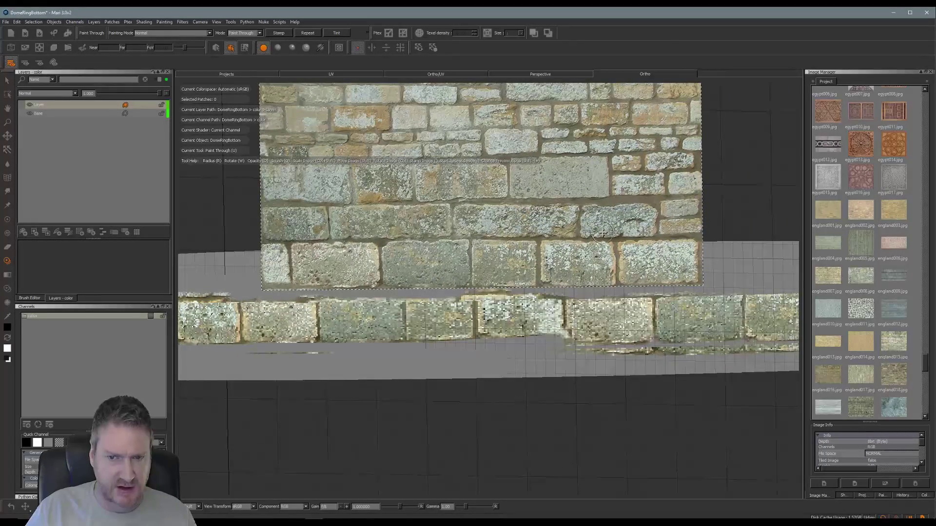
mouse_move(626, 226)
shift+mouse_down()
mouse_move(520, 270)
mouse_move(479, 269)
mouse_move(509, 309)
shift+mouse_up()
key(apostrophe)
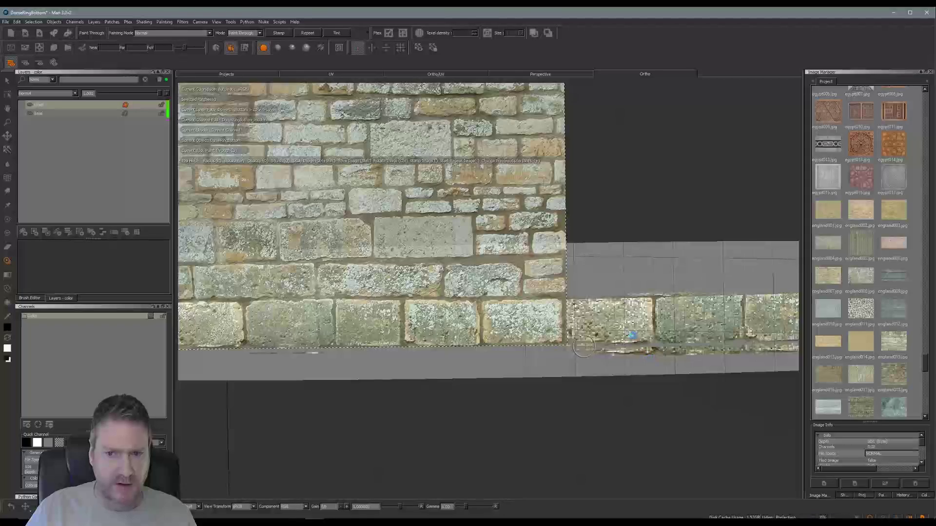
Orient the remaining unpainted gap in basic lighting and align the wall image's bottom row with the band's end.
mouse_move(584, 346)
alt+mouse_down()
mouse_move(426, 313)
mouse_move(598, 306)
alt+mouse_up()
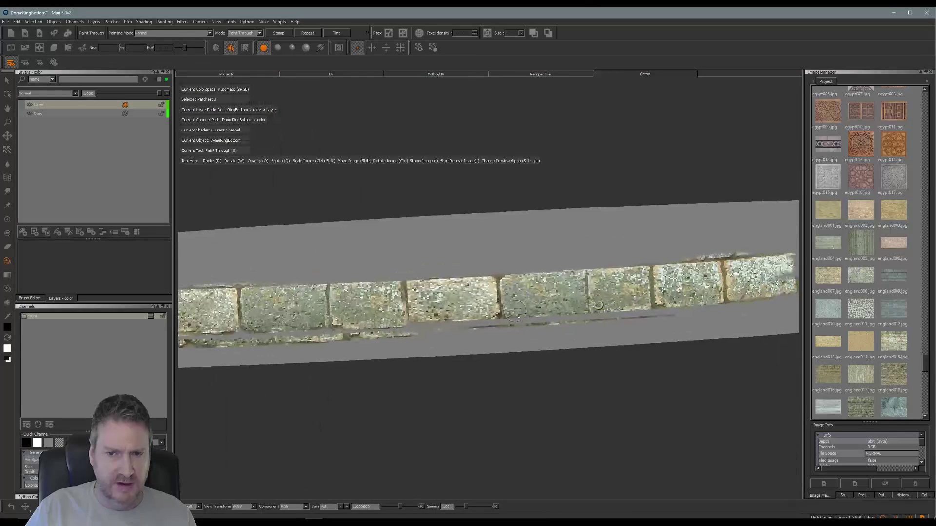
alt+middle_drag(599, 305, 421, 319)
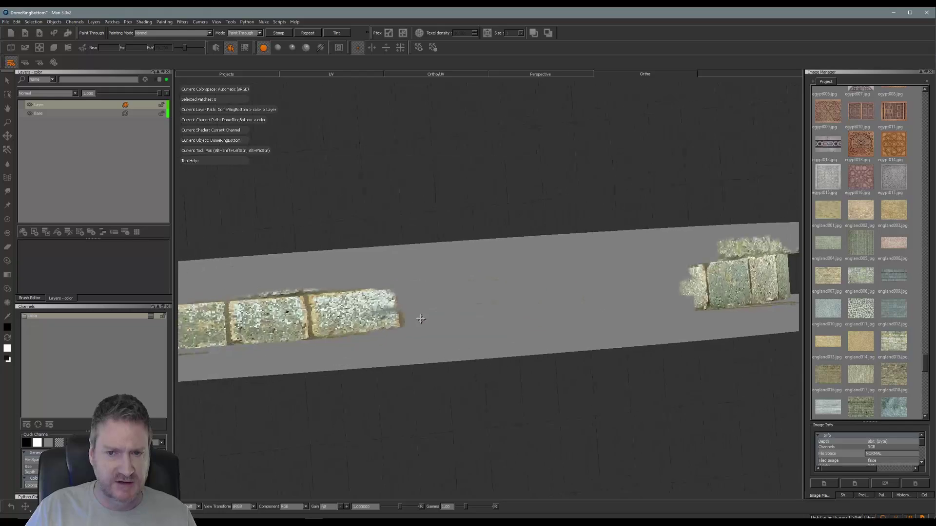
alt+drag(421, 319, 568, 324)
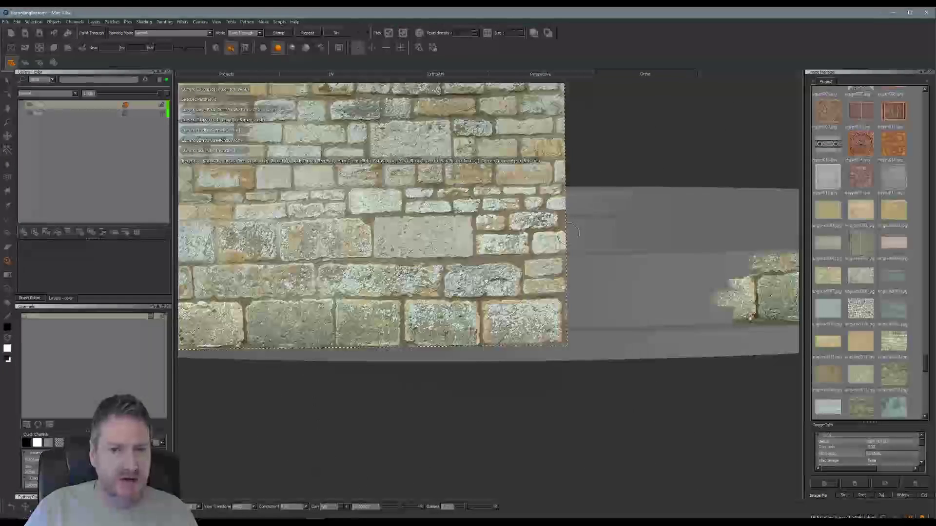
alt+drag(568, 233, 457, 267)
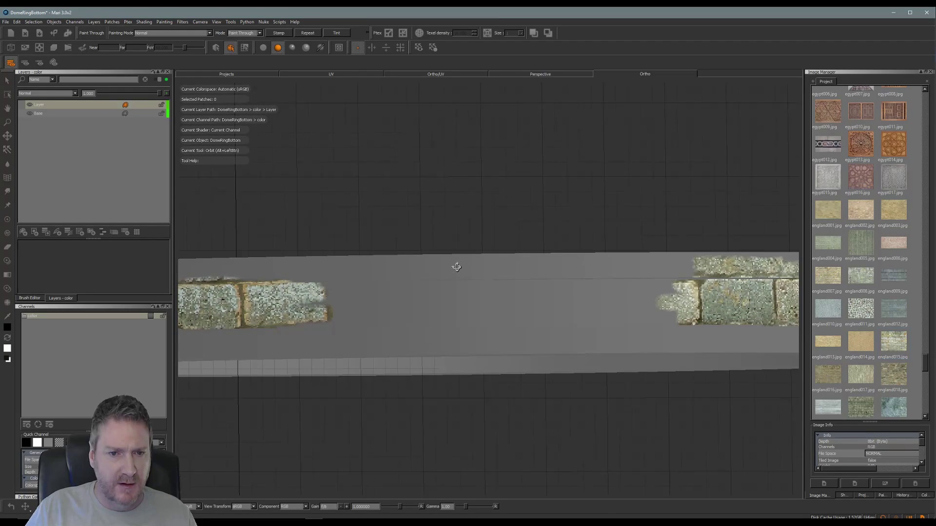
mouse_move(366, 235)
shift+mouse_down()
mouse_move(553, 232)
mouse_move(463, 216)
mouse_move(466, 249)
mouse_move(457, 257)
shift+mouse_up()
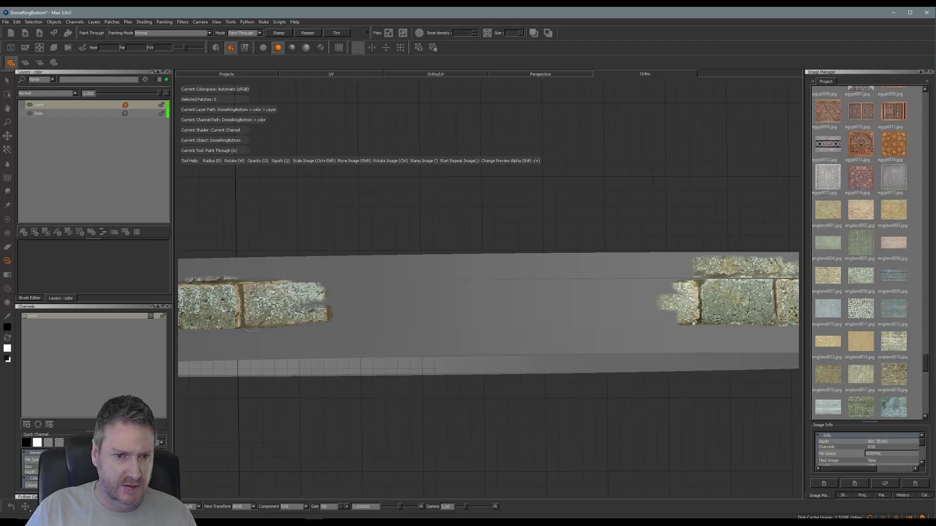
Complete the cut-off block and paint the following bottom-row blocks across most of the remaining gap.
drag(251, 322, 331, 326)
mouse_move(295, 295)
mouse_down()
mouse_move(370, 293)
mouse_move(356, 317)
mouse_move(428, 321)
mouse_up()
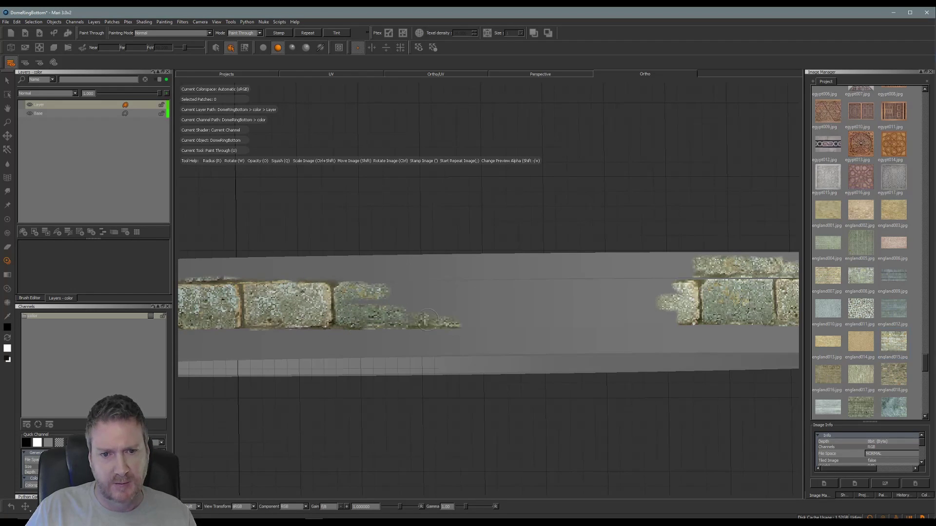
drag(364, 310, 409, 286)
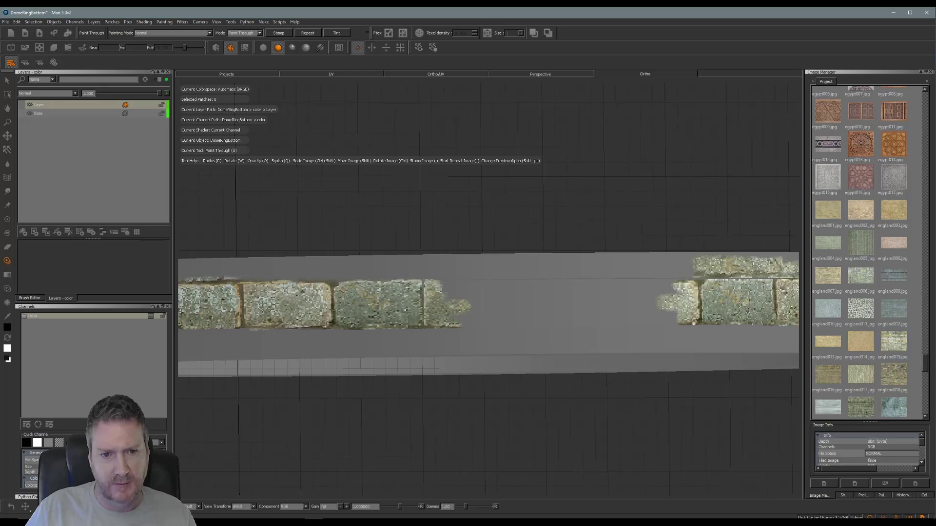
drag(341, 298, 401, 292)
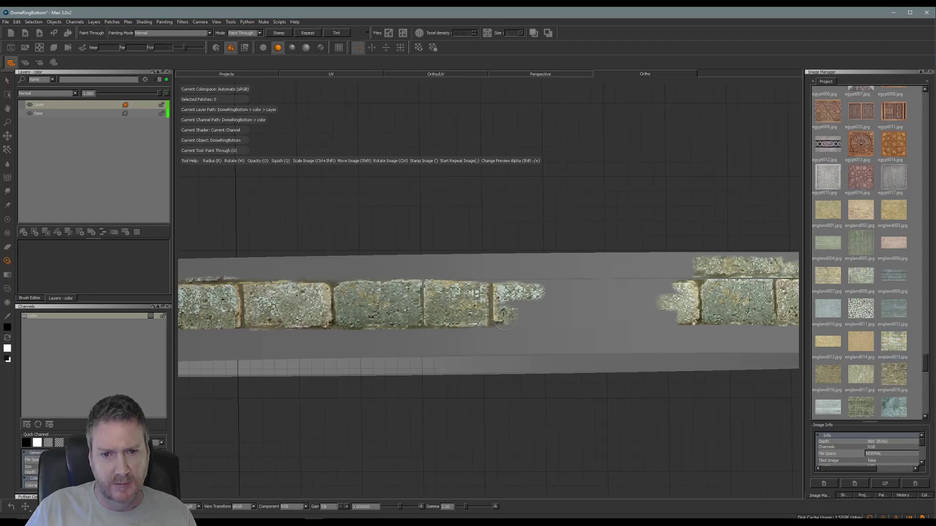
mouse_move(504, 319)
mouse_down()
mouse_move(489, 318)
mouse_move(620, 292)
mouse_up()
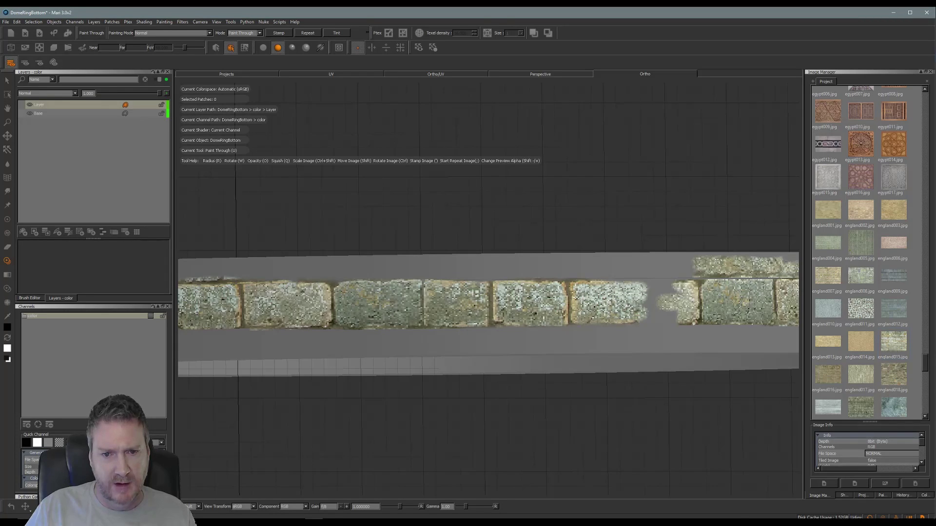
Shift the wall image to meet the block on the gap's far side and paint its last bottom-row stones to close the band.
alt+middle_drag(618, 343, 545, 337)
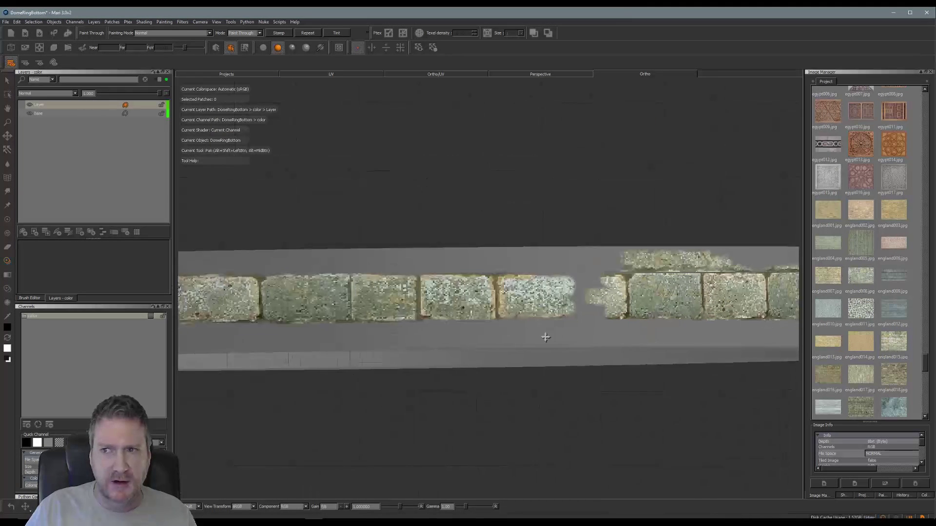
alt+drag(546, 337, 474, 324)
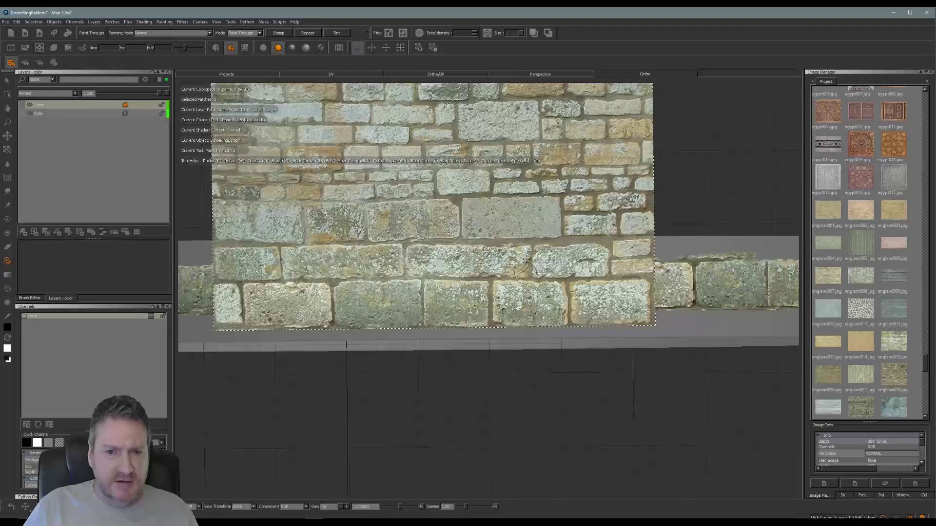
mouse_move(525, 273)
shift+mouse_down()
mouse_move(528, 187)
mouse_move(570, 223)
mouse_move(461, 234)
mouse_move(491, 239)
mouse_move(401, 240)
mouse_move(402, 257)
shift+mouse_up()
shift+drag(486, 277, 505, 271)
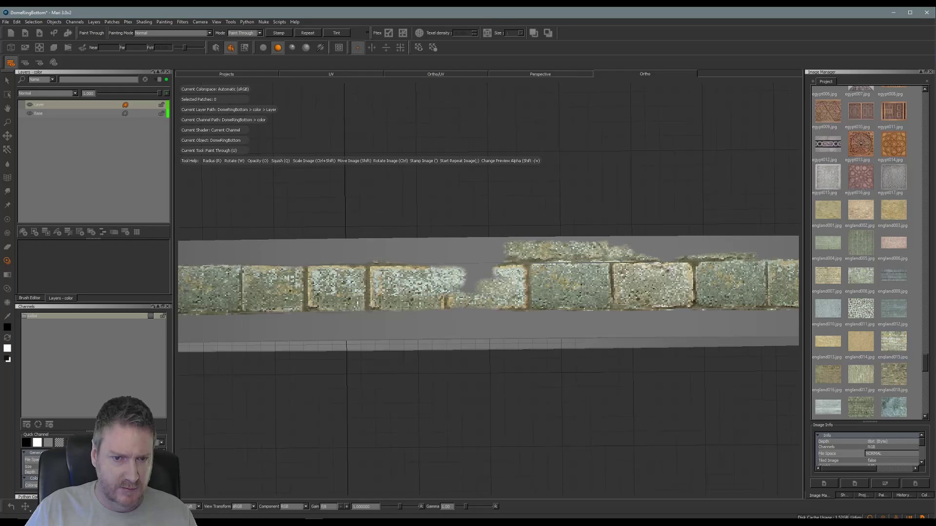
drag(386, 269, 497, 276)
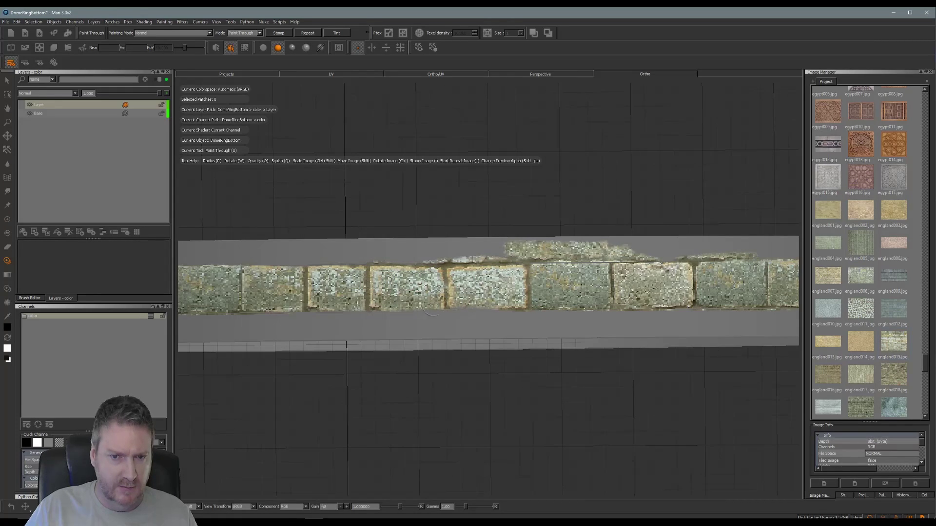
drag(429, 305, 433, 302)
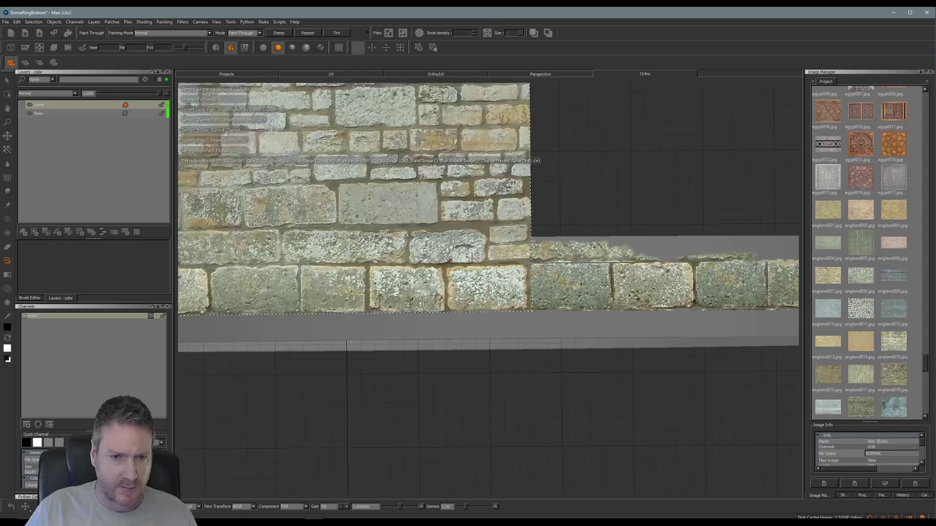
Shift the wall image sideways and paint over the joint beside the closed gap, merging two narrow blocks into one long block.
mouse_move(355, 270)
shift+mouse_down()
mouse_move(482, 224)
mouse_move(558, 224)
mouse_move(251, 268)
shift+mouse_up()
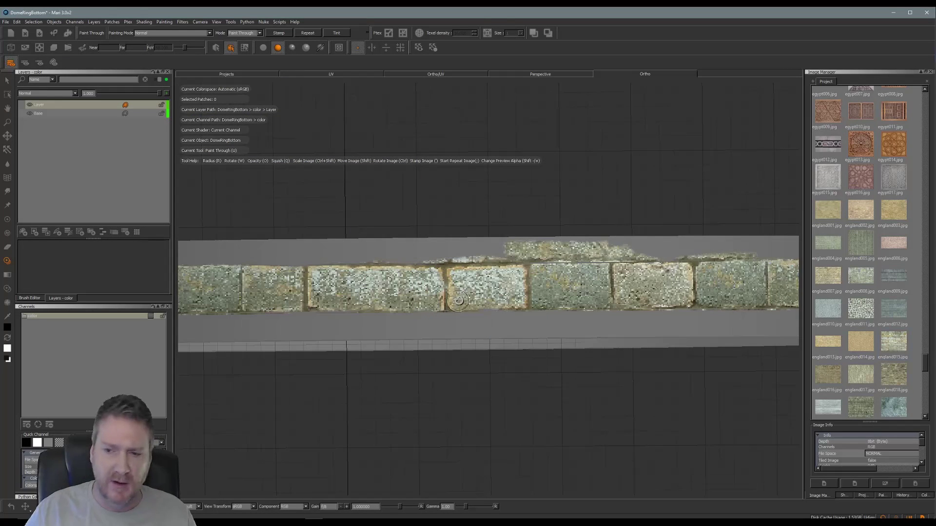
mouse_move(507, 330)
alt+mouse_down()
mouse_move(600, 324)
mouse_move(541, 419)
mouse_move(518, 381)
mouse_move(522, 366)
mouse_move(455, 380)
alt+mouse_up()
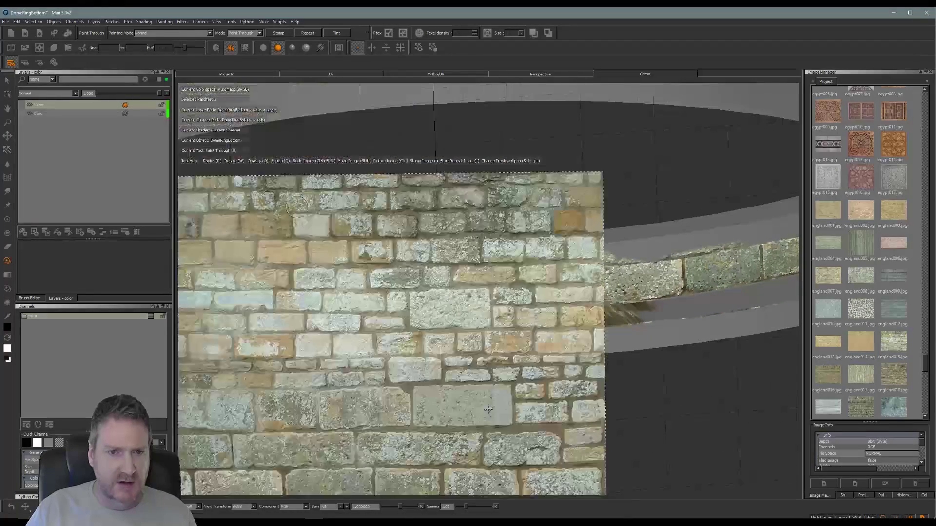
Move the wall image over the ring's bare lower rim, straighten it and paint the first small stones there.
shift+drag(372, 304, 406, 402)
ctrl+drag(562, 414, 562, 413)
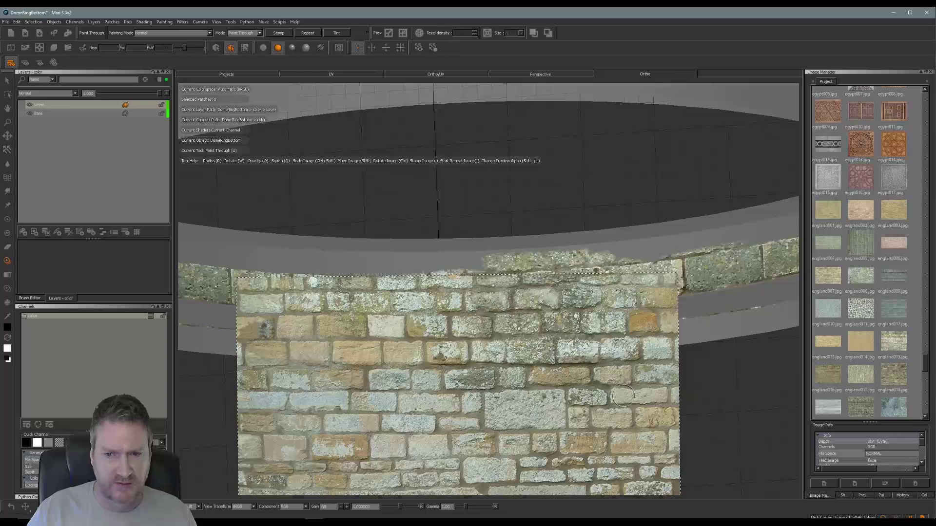
shift+drag(628, 393, 577, 385)
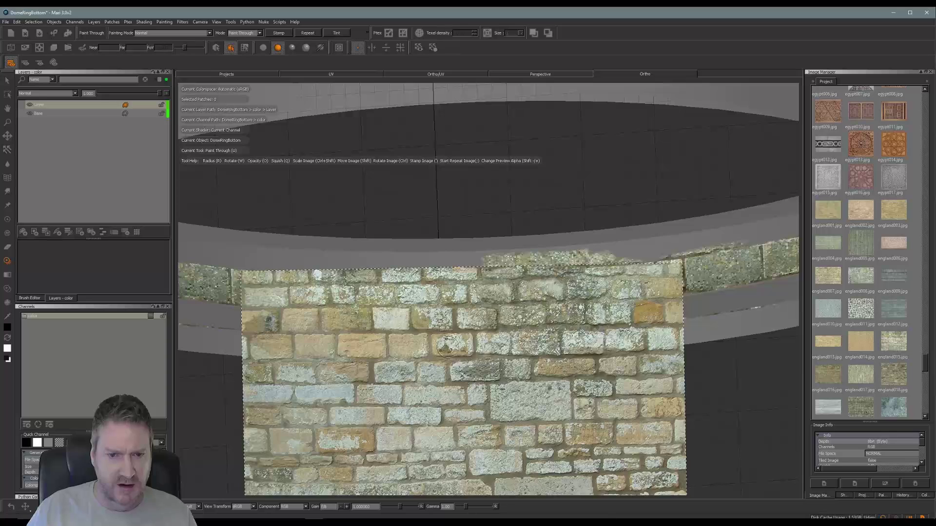
mouse_move(449, 346)
mouse_down()
mouse_move(412, 345)
mouse_move(497, 356)
mouse_move(498, 371)
mouse_move(446, 352)
mouse_move(454, 347)
mouse_move(405, 342)
mouse_up()
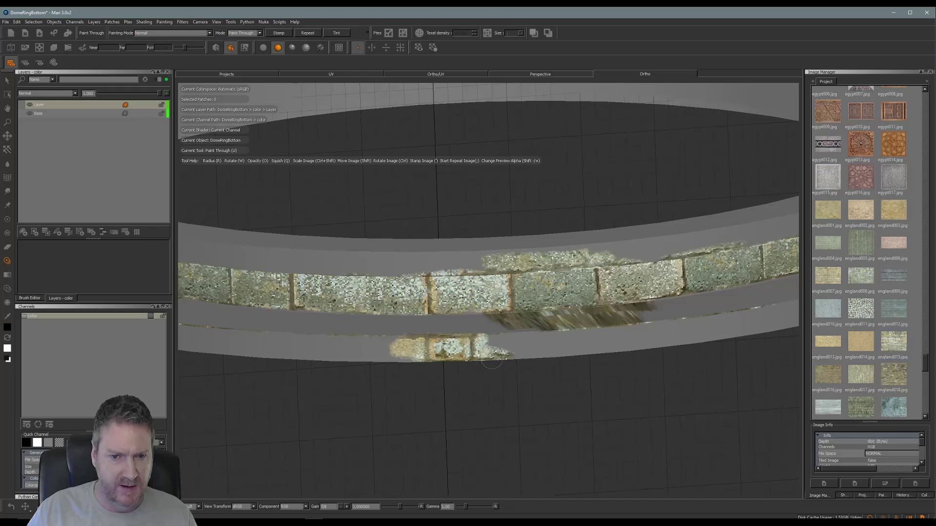
Extend the small-stone row along the lower rim in both directions from the first painted stones.
mouse_move(491, 361)
mouse_down()
mouse_move(536, 351)
mouse_move(531, 341)
mouse_move(552, 350)
mouse_move(368, 355)
mouse_move(349, 344)
mouse_up()
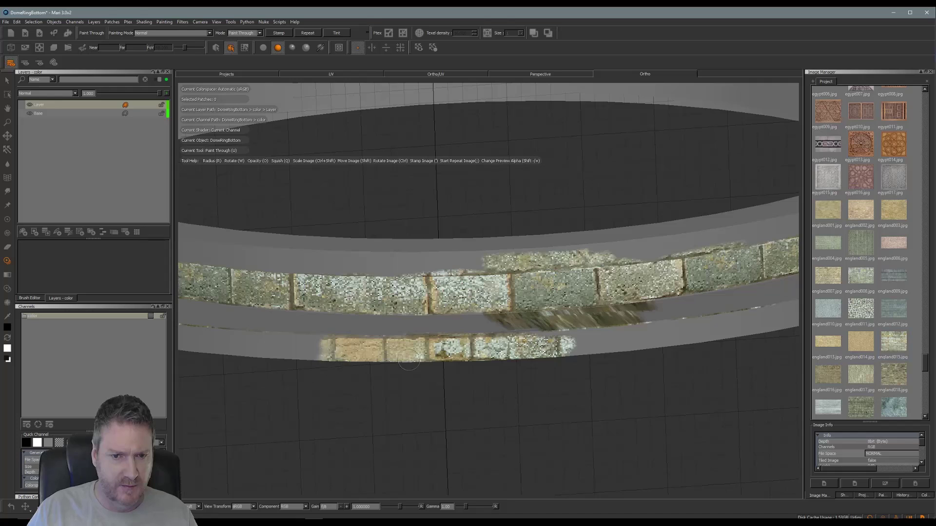
drag(408, 361, 591, 349)
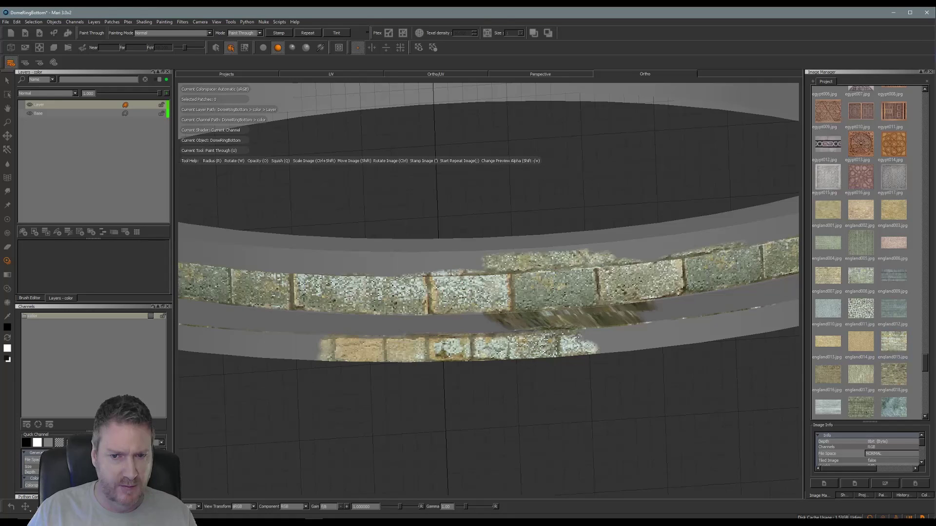
key(shift)
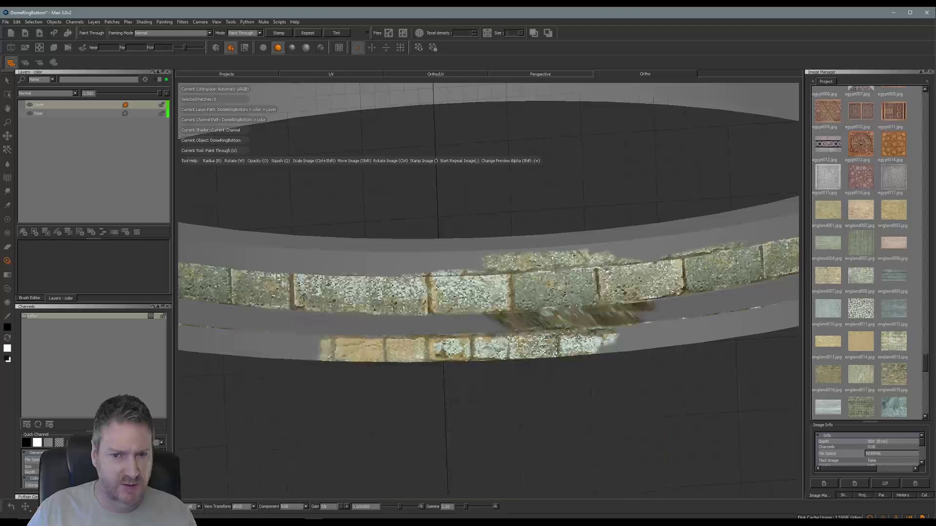
mouse_move(604, 343)
mouse_down()
mouse_move(636, 338)
mouse_move(635, 326)
mouse_up()
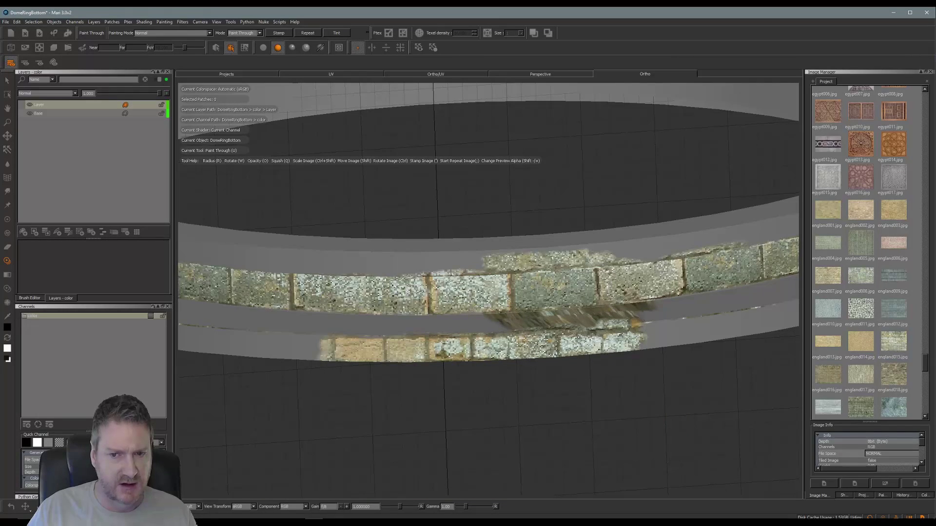
key(shift)
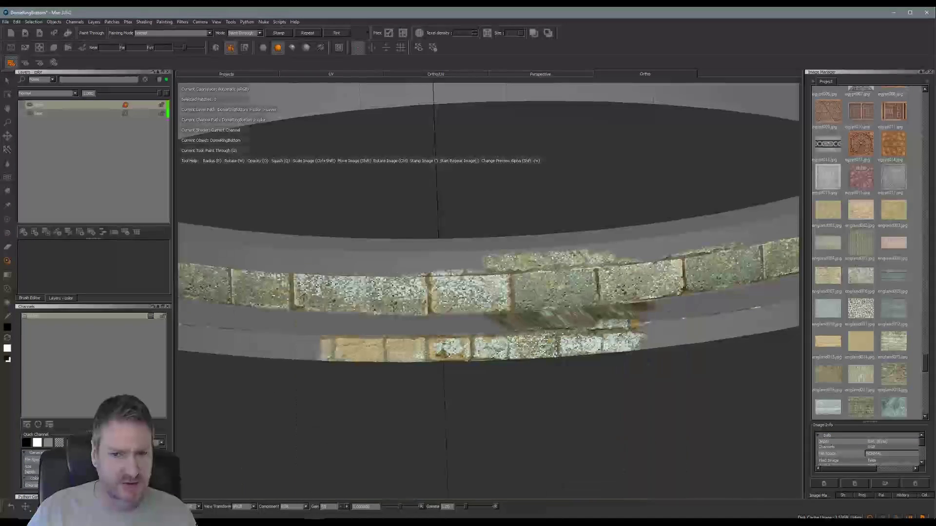
key(shift)
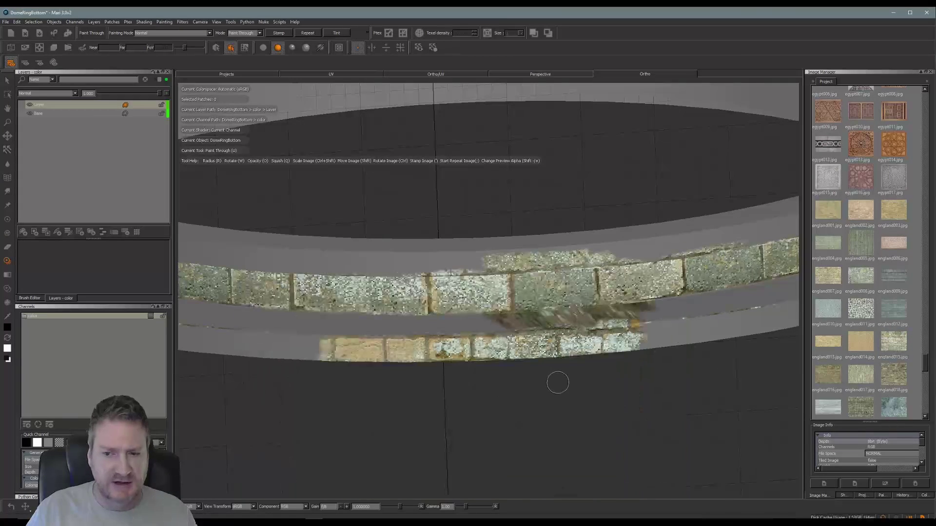
Realign the wall image with the lower row's end, paint over its last stones and continue the row along the rim.
mouse_move(557, 382)
middle_down()
mouse_move(449, 389)
mouse_move(534, 387)
mouse_move(560, 401)
mouse_move(471, 377)
middle_up()
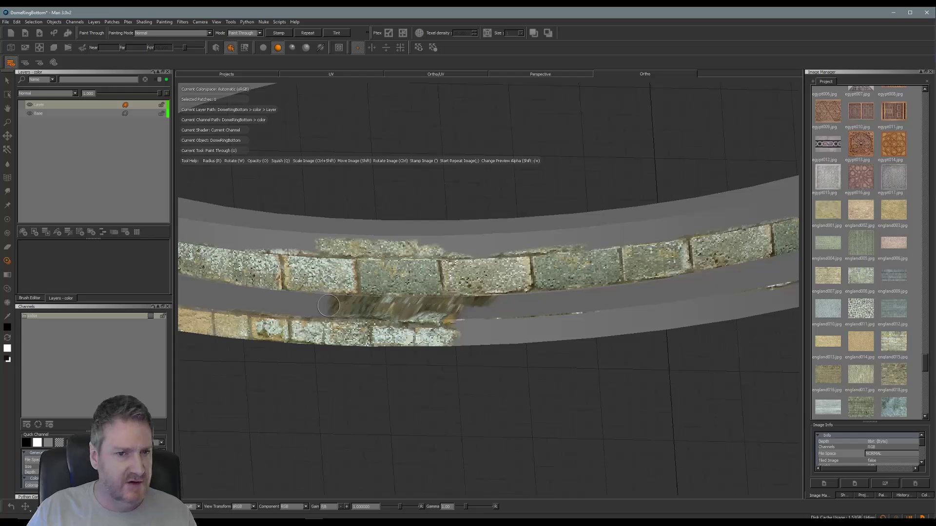
key(shift)
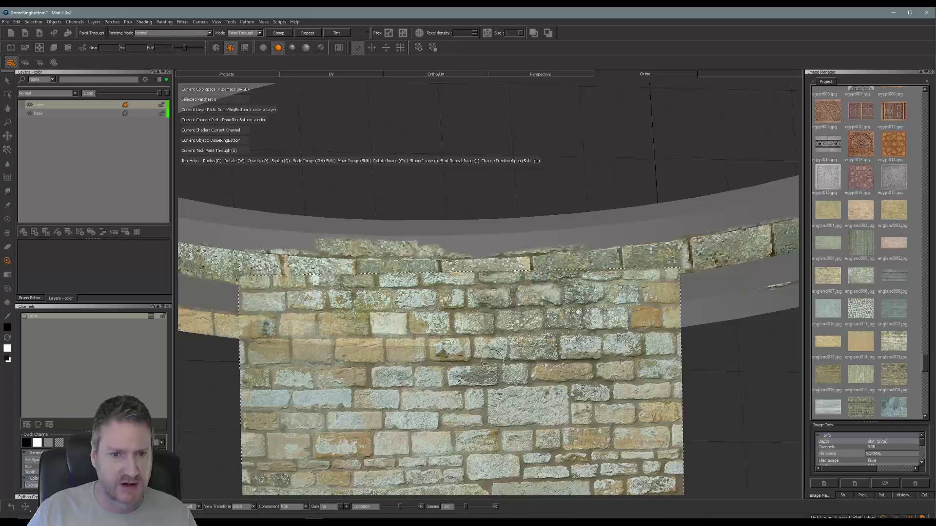
shift+drag(492, 359, 556, 389)
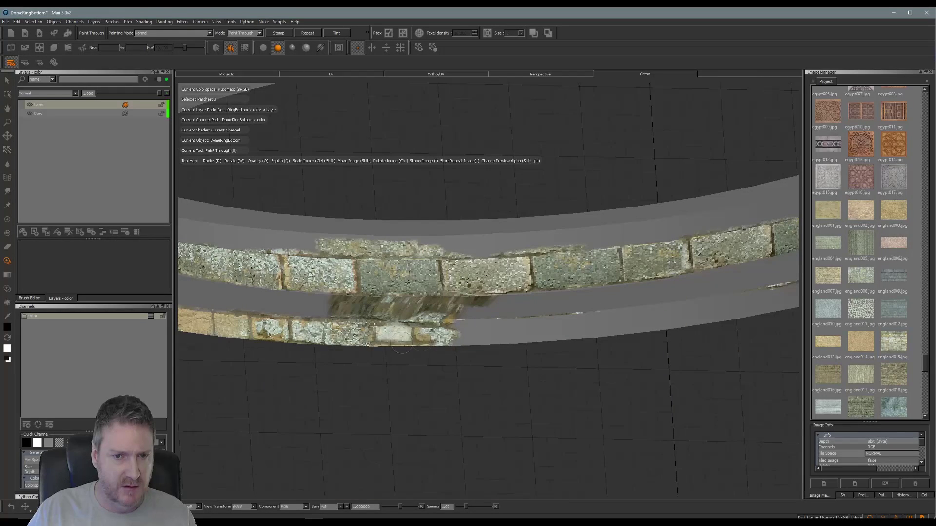
key(shift)
mouse_move(382, 345)
mouse_down()
mouse_move(514, 336)
mouse_move(502, 330)
mouse_move(590, 333)
mouse_move(599, 332)
mouse_move(597, 317)
mouse_move(617, 318)
mouse_move(594, 327)
mouse_up()
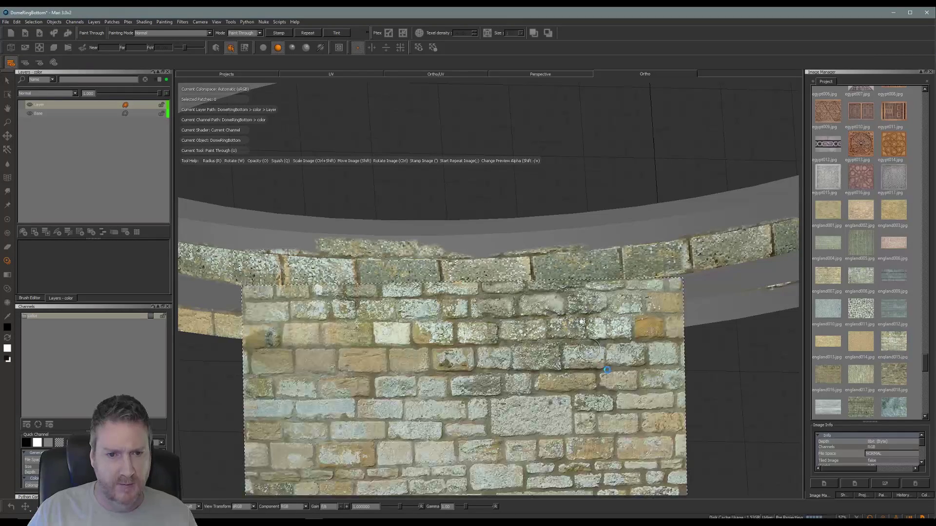
Bring the next bare rim section into view, match the wall image to the last painted stone and paint more lower-row stones.
mouse_move(664, 379)
alt+shift+mouse_down()
mouse_move(390, 368)
mouse_move(516, 383)
mouse_move(535, 395)
mouse_move(438, 375)
mouse_move(447, 371)
alt+shift+mouse_up()
mouse_move(526, 390)
shift+mouse_down()
mouse_move(708, 360)
mouse_move(681, 360)
shift+mouse_up()
mouse_move(538, 349)
shift+mouse_down()
mouse_move(517, 354)
mouse_move(540, 388)
mouse_move(506, 351)
shift+mouse_up()
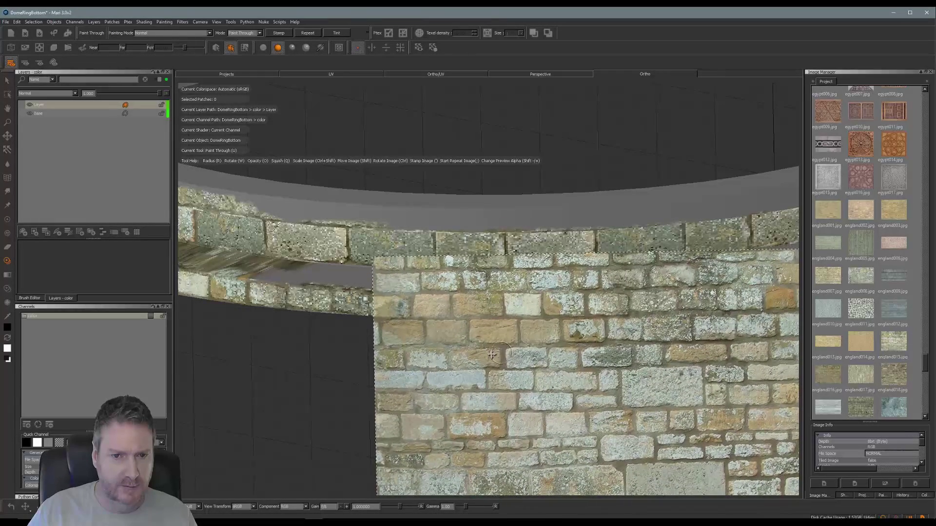
click(432, 308)
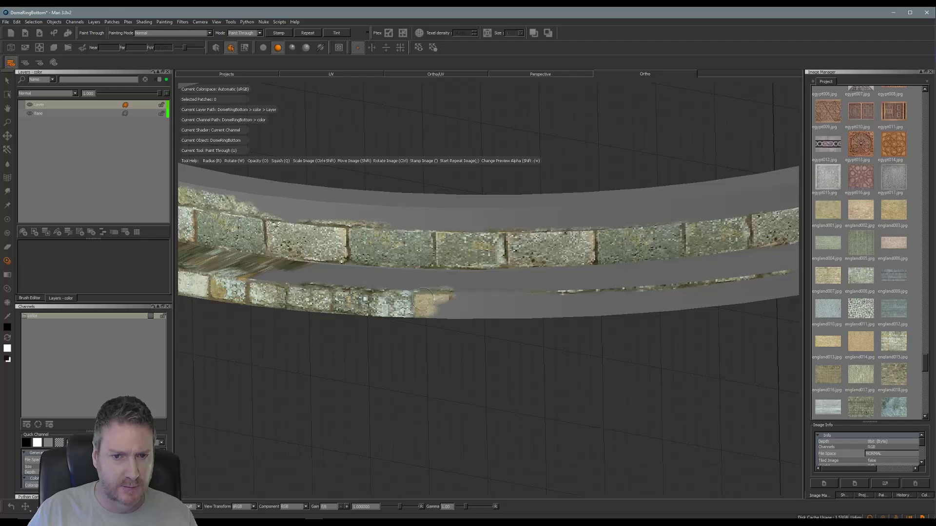
mouse_move(523, 311)
mouse_down()
mouse_move(575, 305)
mouse_move(523, 302)
mouse_up()
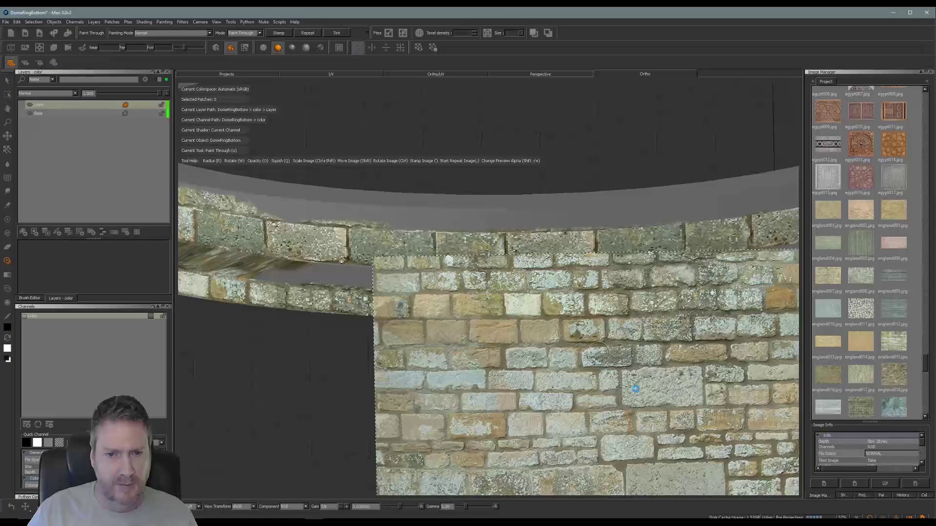
Rotate the wall image to follow the rim's slope on the next section and continue the lower stone row across it.
click(619, 384)
mouse_move(619, 383)
alt+mouse_down()
mouse_move(478, 374)
mouse_move(473, 351)
mouse_move(544, 366)
mouse_move(518, 390)
mouse_move(536, 384)
mouse_move(434, 374)
alt+mouse_up()
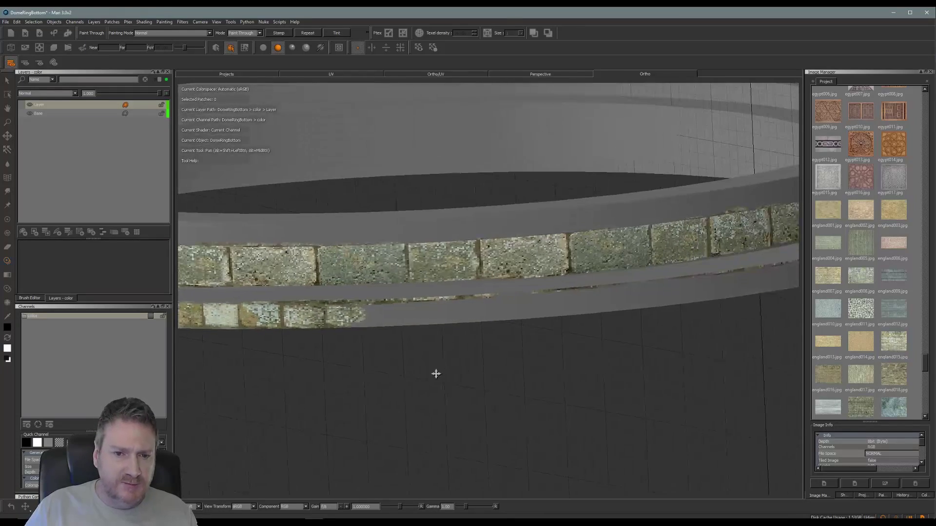
mouse_move(632, 362)
ctrl+mouse_down()
mouse_move(721, 367)
mouse_move(624, 394)
mouse_move(596, 388)
ctrl+mouse_up()
mouse_move(369, 314)
mouse_down()
mouse_move(612, 298)
mouse_move(676, 304)
mouse_up()
key(shift)
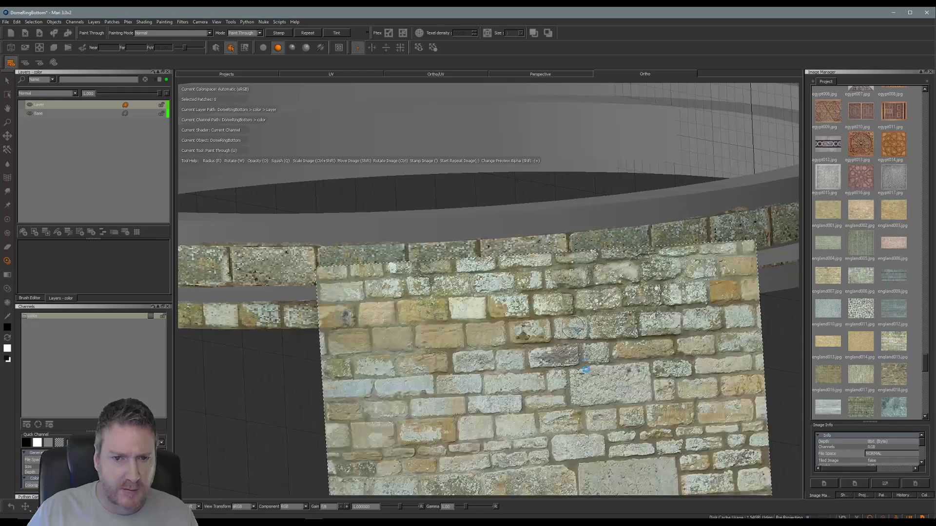
Shift the tilted wall image to meet the row's end and paint the following stones up to the shaded part of the rim.
mouse_move(573, 327)
alt+mouse_down()
mouse_move(562, 363)
mouse_move(426, 347)
mouse_move(521, 363)
mouse_move(414, 365)
mouse_move(499, 372)
mouse_move(505, 363)
mouse_move(520, 380)
alt+mouse_up()
key(shift)
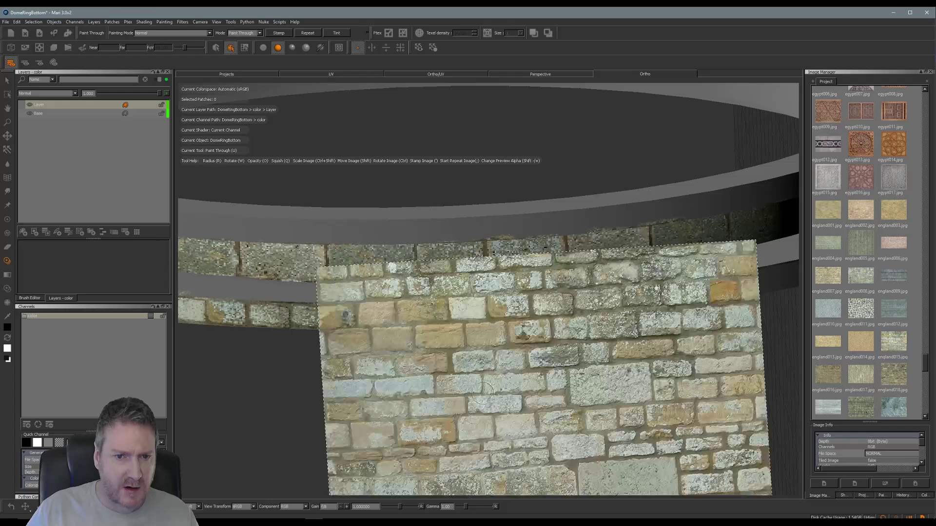
mouse_move(577, 379)
shift+mouse_down()
mouse_move(604, 385)
mouse_move(597, 376)
mouse_move(615, 370)
mouse_move(709, 368)
mouse_move(604, 375)
shift+mouse_up()
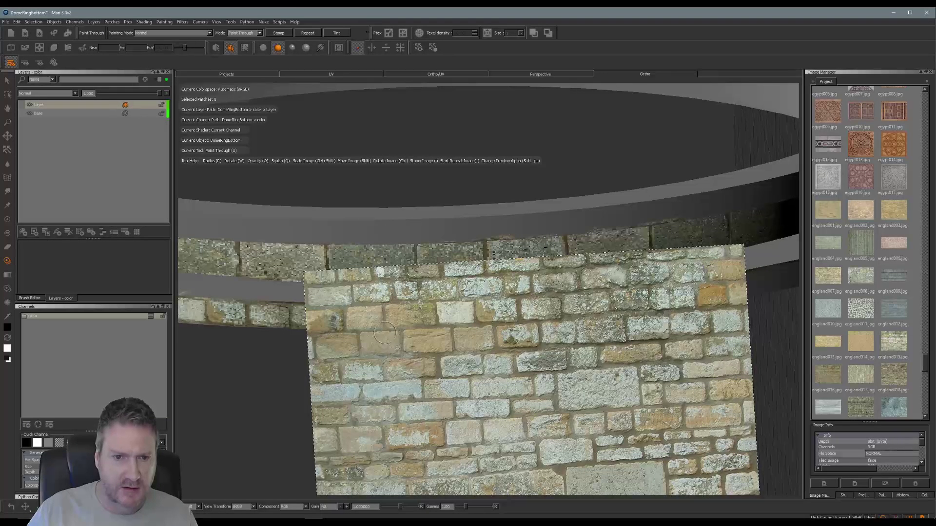
mouse_move(385, 333)
mouse_down()
mouse_move(375, 322)
mouse_move(353, 323)
mouse_move(419, 312)
mouse_move(502, 317)
mouse_move(446, 310)
mouse_move(555, 321)
mouse_move(602, 298)
mouse_move(568, 320)
mouse_up()
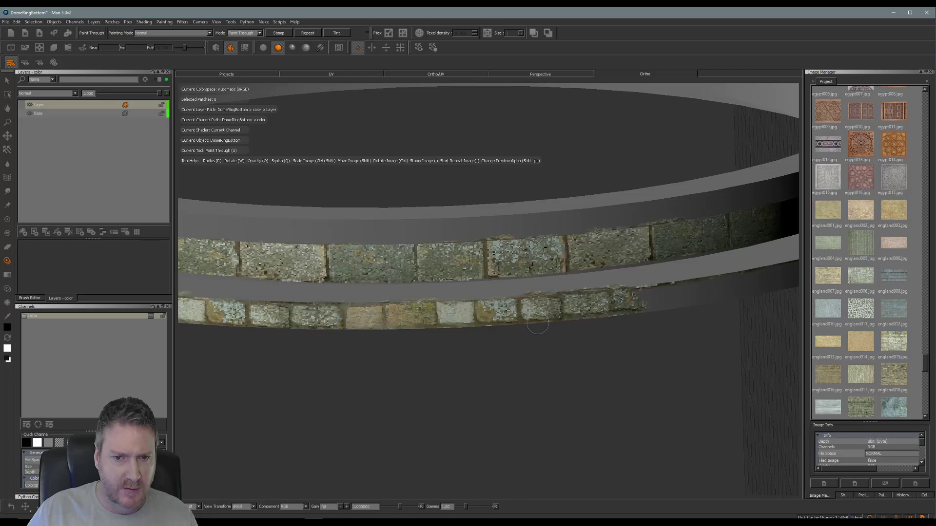
Level the wall image, line it up with the lower row's end and paint stones into the dark, unlit part of the rim.
alt+middle_drag(651, 368, 487, 368)
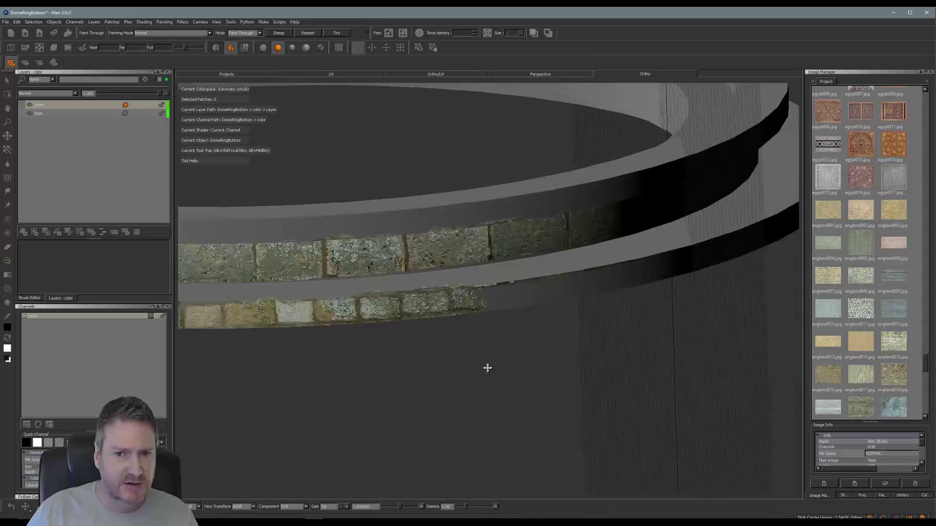
mouse_move(487, 368)
alt+mouse_down()
mouse_move(445, 340)
mouse_move(533, 335)
mouse_move(489, 358)
mouse_move(495, 376)
mouse_move(477, 355)
mouse_move(533, 368)
alt+mouse_up()
ctrl+drag(658, 326, 659, 330)
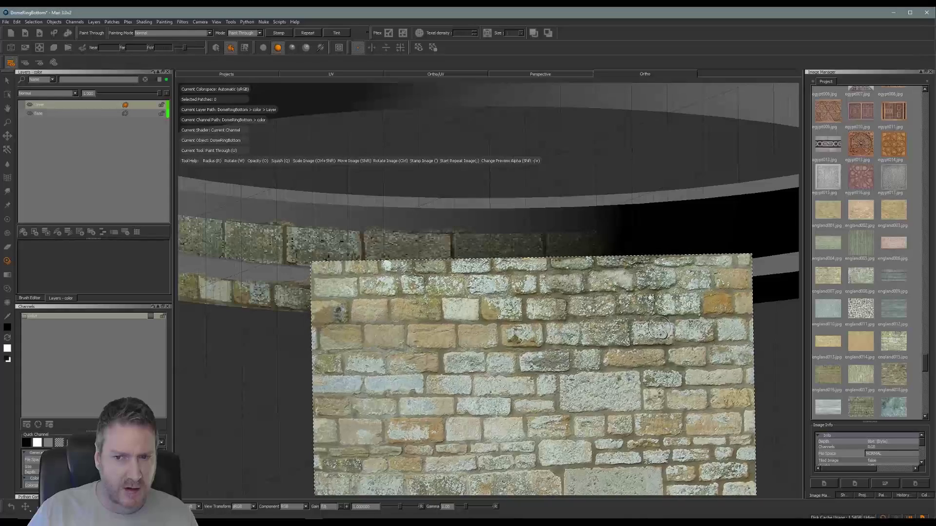
mouse_move(579, 386)
shift+mouse_down()
mouse_move(650, 379)
mouse_move(600, 382)
shift+mouse_up()
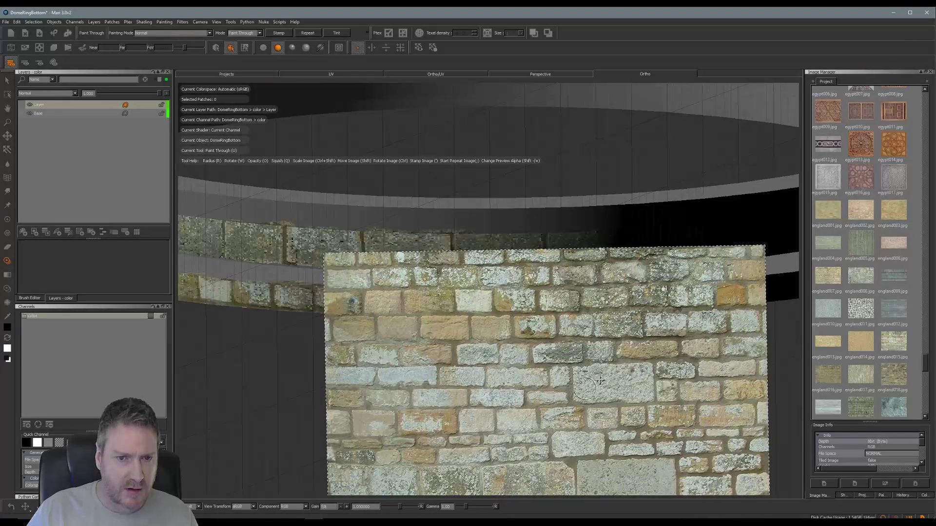
key(Escape)
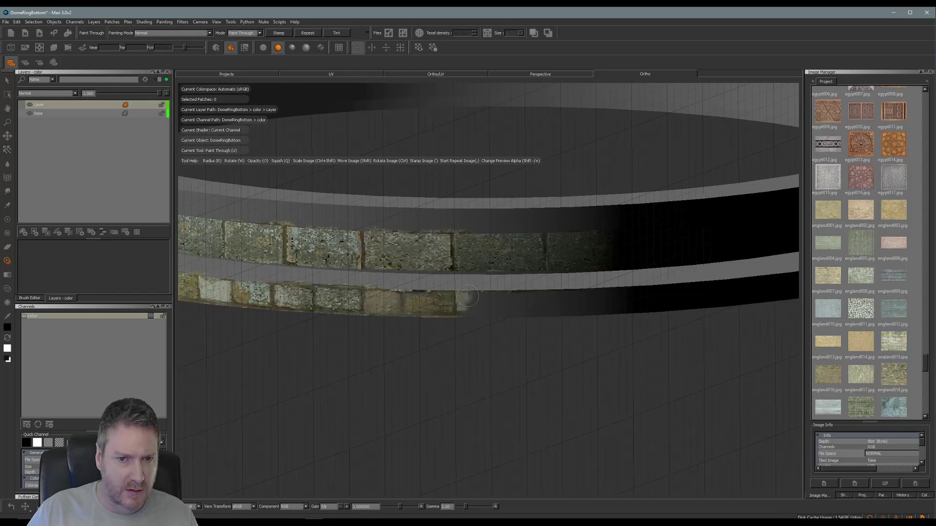
key(shift)
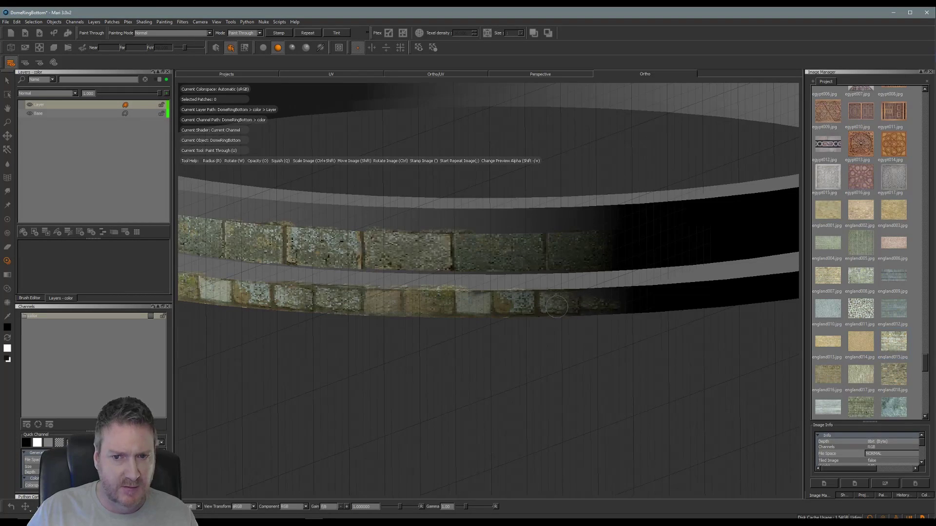
key(shift)
Switch the viewport to flat lighting, align the wall image with the lower row's end and paint the next rim stones.
alt+drag(584, 301, 496, 211)
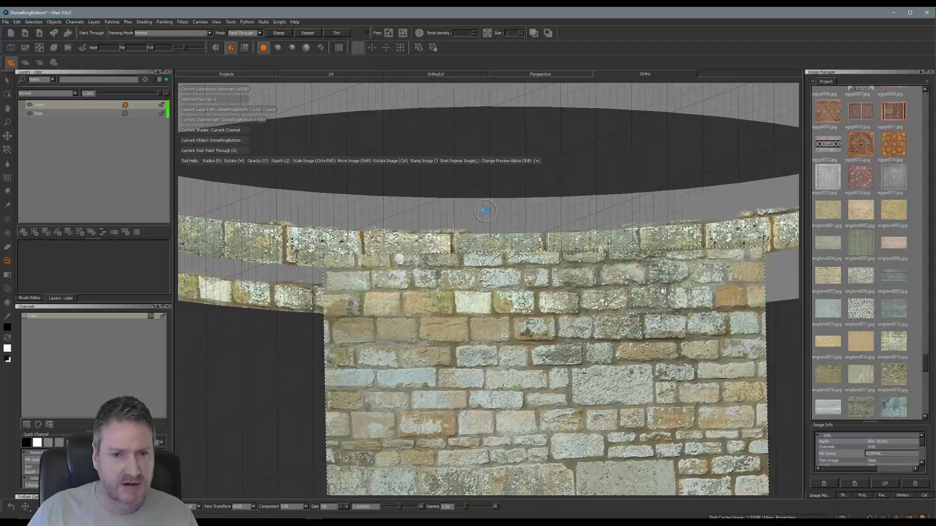
mouse_move(485, 210)
alt+mouse_down()
mouse_move(439, 293)
mouse_move(378, 328)
mouse_move(403, 345)
mouse_move(485, 361)
mouse_move(481, 349)
mouse_move(466, 355)
alt+mouse_up()
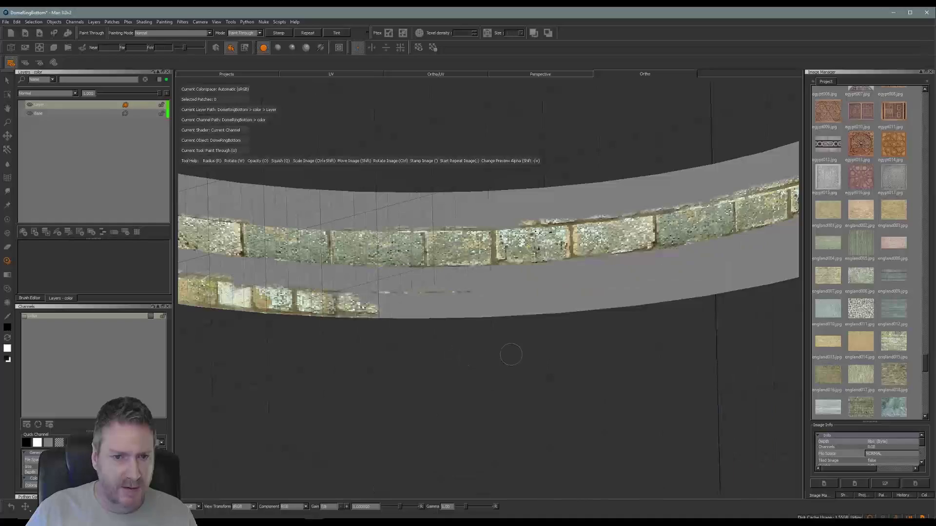
mouse_move(456, 355)
shift+mouse_down()
mouse_move(469, 370)
mouse_move(441, 373)
shift+mouse_up()
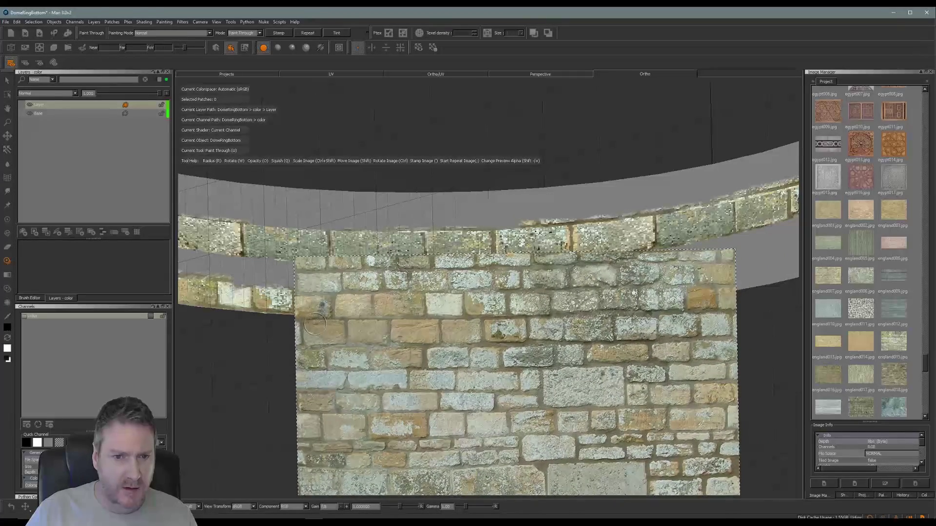
mouse_move(344, 319)
mouse_down()
mouse_move(388, 300)
mouse_move(530, 309)
mouse_move(488, 302)
mouse_up()
mouse_move(583, 287)
mouse_down()
mouse_move(652, 282)
mouse_move(616, 300)
mouse_up()
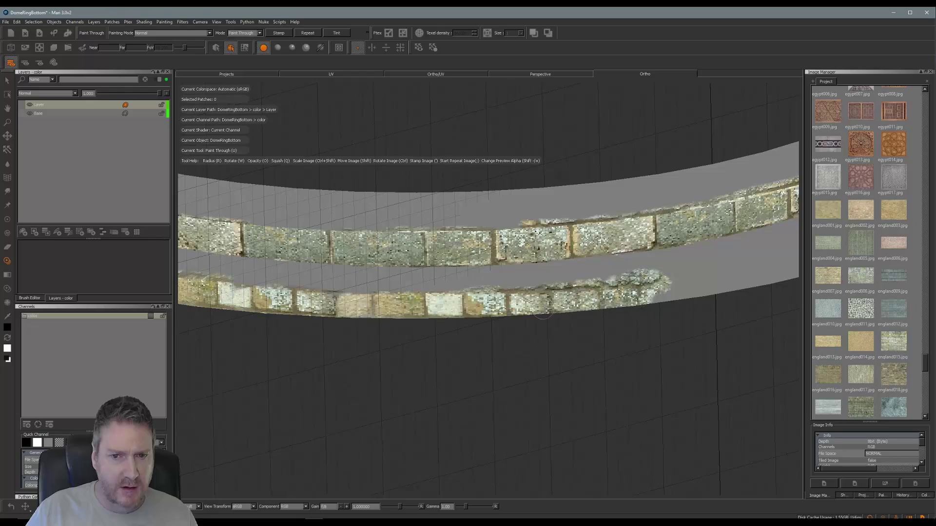
Orient the following bare rim section, place the wall image over the row's ragged end and paint the next lower-row stones.
alt+middle_drag(607, 358, 589, 361)
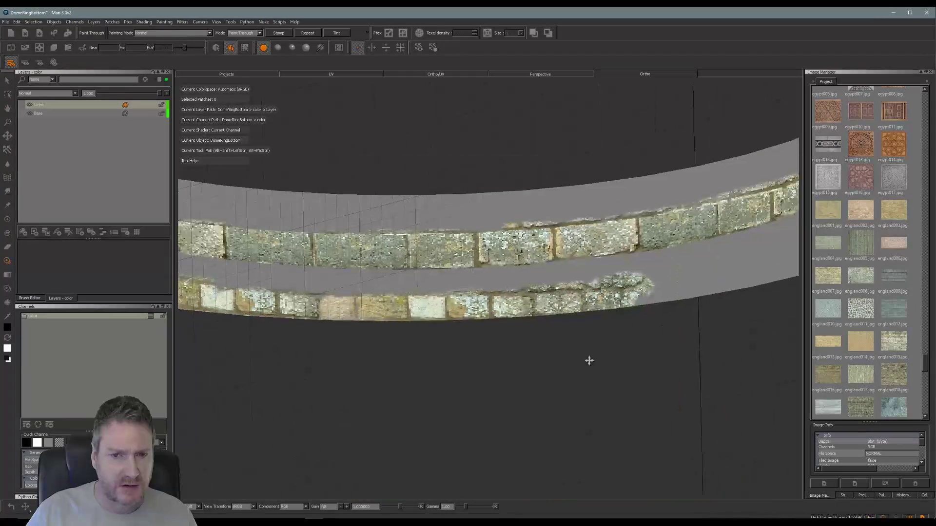
alt+drag(589, 361, 472, 351)
alt+drag(539, 349, 600, 363)
middle_drag(499, 357, 523, 377)
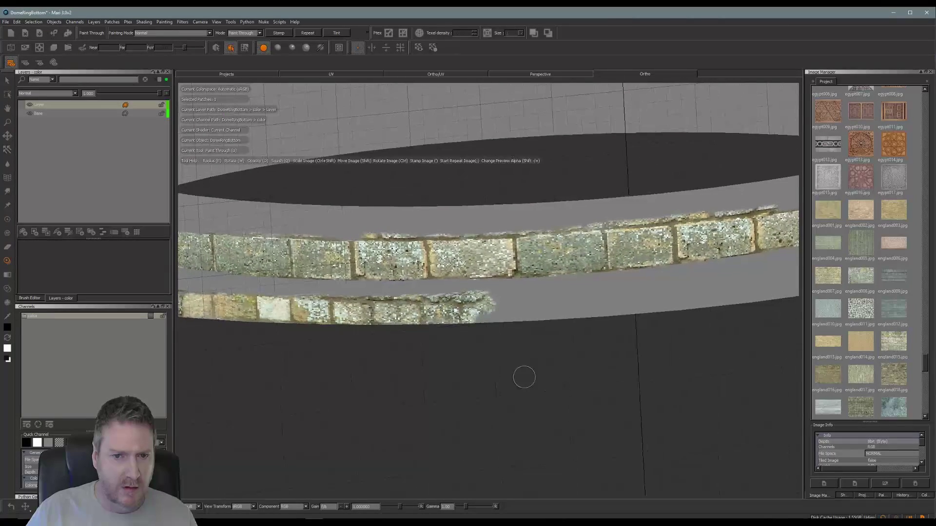
shift+drag(523, 377, 583, 368)
mouse_move(720, 359)
shift+mouse_down()
mouse_move(755, 369)
mouse_move(671, 370)
shift+mouse_up()
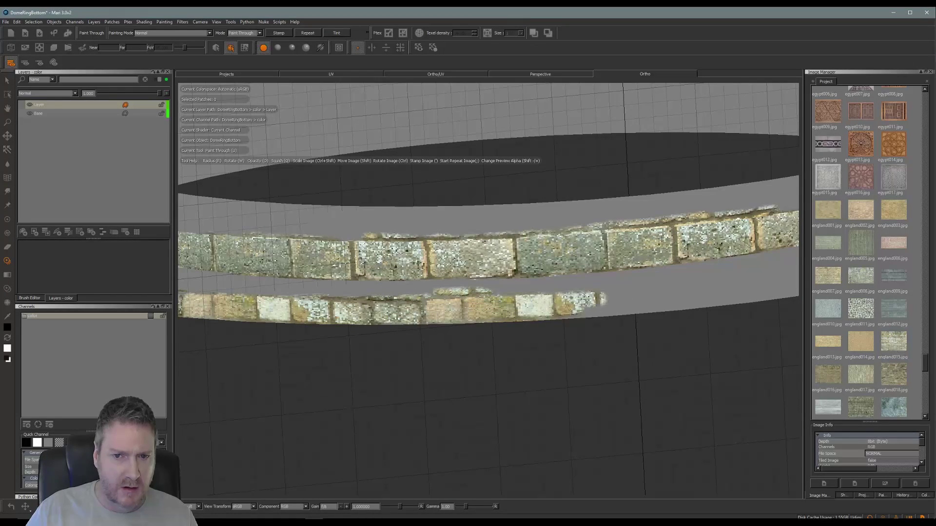
drag(602, 300, 651, 303)
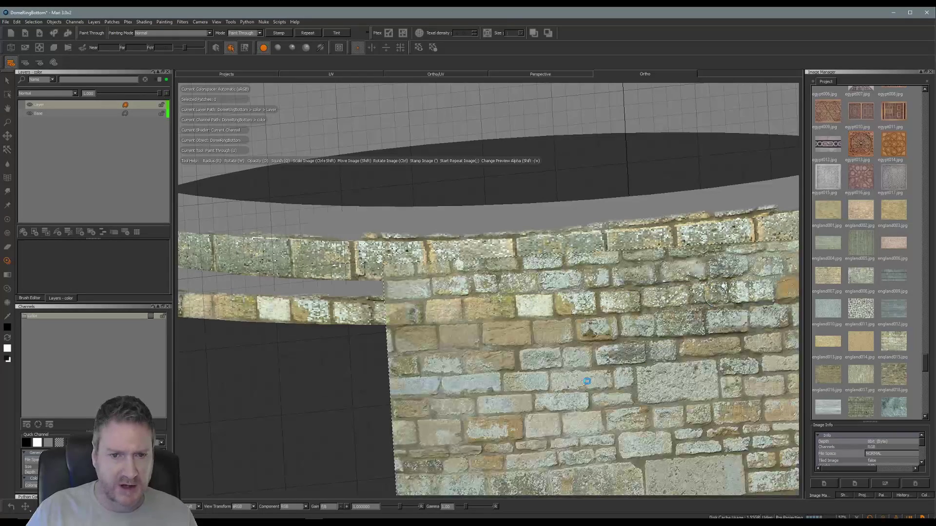
Orient the following bare rim section, shift and tilt the wall image to the lower row's end and paint the next stones.
alt+middle_drag(389, 390, 412, 380)
mouse_move(411, 379)
alt+mouse_down()
mouse_move(378, 368)
mouse_move(429, 376)
mouse_move(382, 382)
mouse_move(427, 369)
mouse_move(526, 385)
mouse_move(466, 379)
alt+mouse_up()
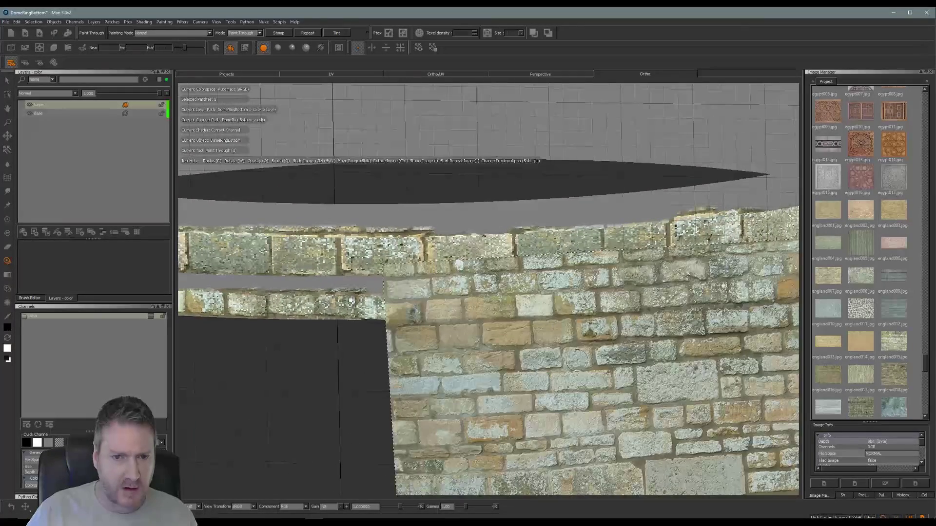
shift+drag(577, 360, 537, 361)
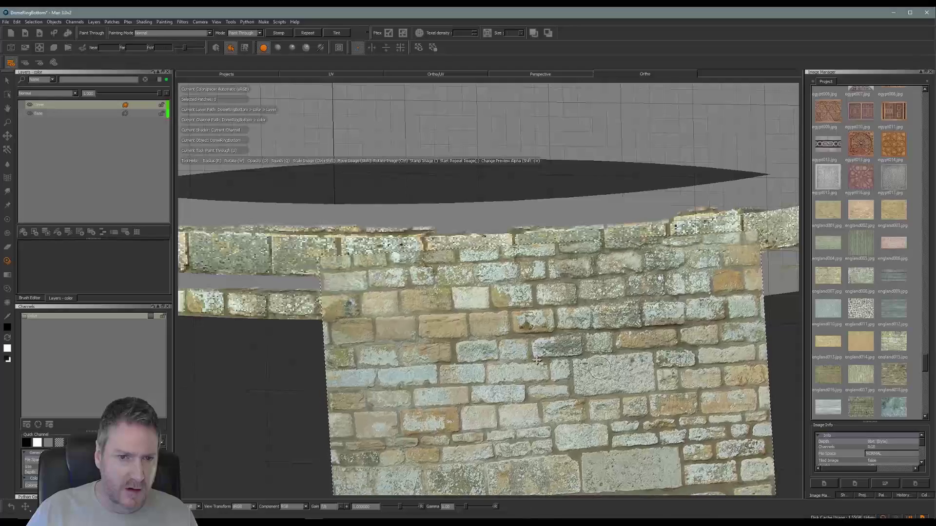
ctrl+drag(674, 350, 680, 352)
shift+drag(598, 361, 608, 369)
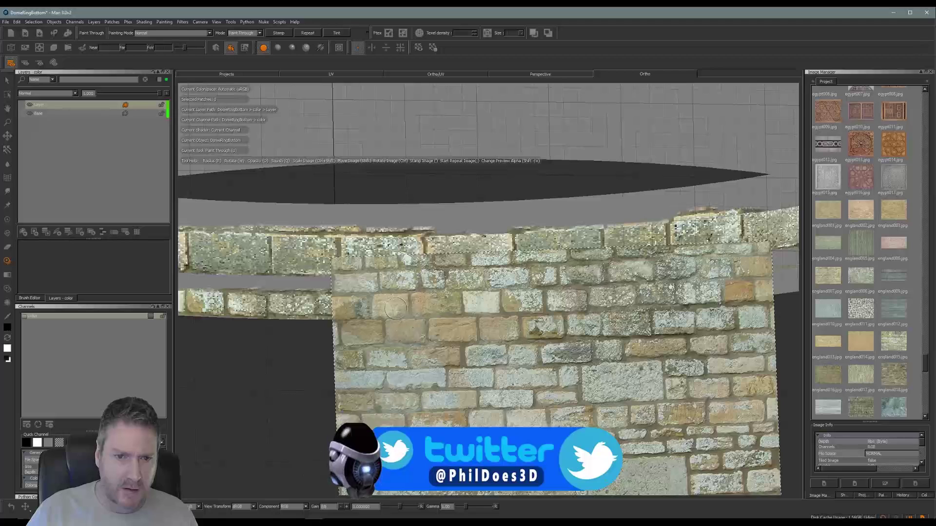
drag(395, 308, 409, 298)
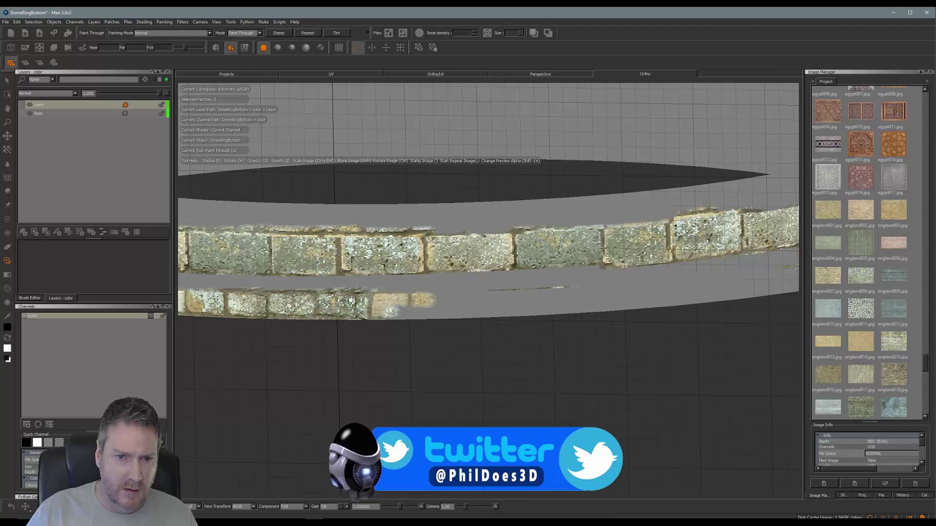
mouse_move(429, 298)
mouse_down()
mouse_move(550, 297)
mouse_move(546, 286)
mouse_up()
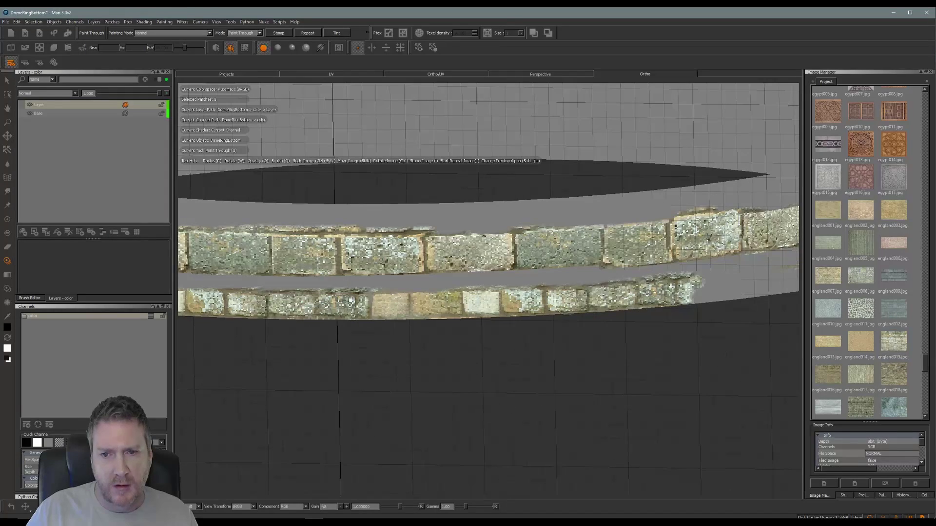
Rotate to the next unpainted rim section, keep flat lighting, tilt the wall image to the rim's slope and continue the lower row.
key(shift)
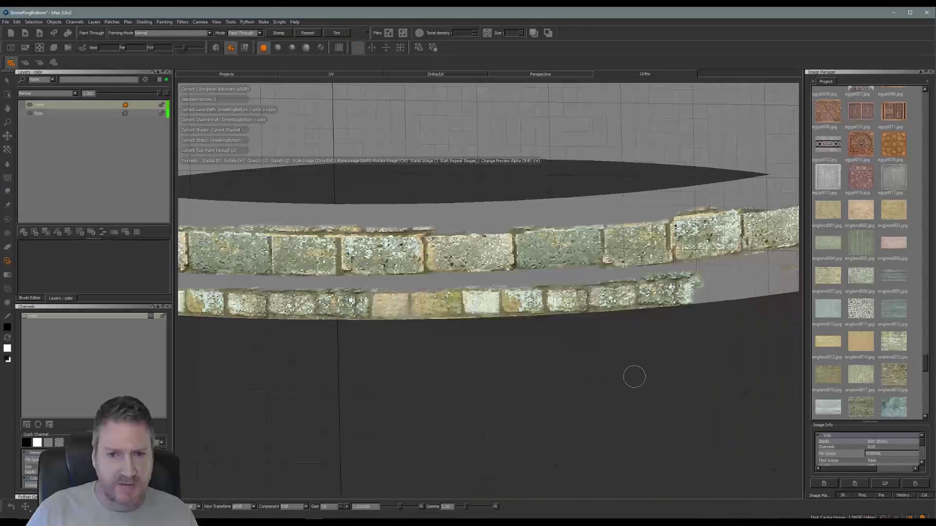
mouse_move(631, 376)
alt+mouse_down()
mouse_move(331, 389)
mouse_move(401, 355)
mouse_move(385, 357)
mouse_move(403, 338)
mouse_move(410, 363)
mouse_move(378, 363)
mouse_move(456, 339)
mouse_move(505, 365)
mouse_move(387, 334)
mouse_move(347, 217)
alt+mouse_up()
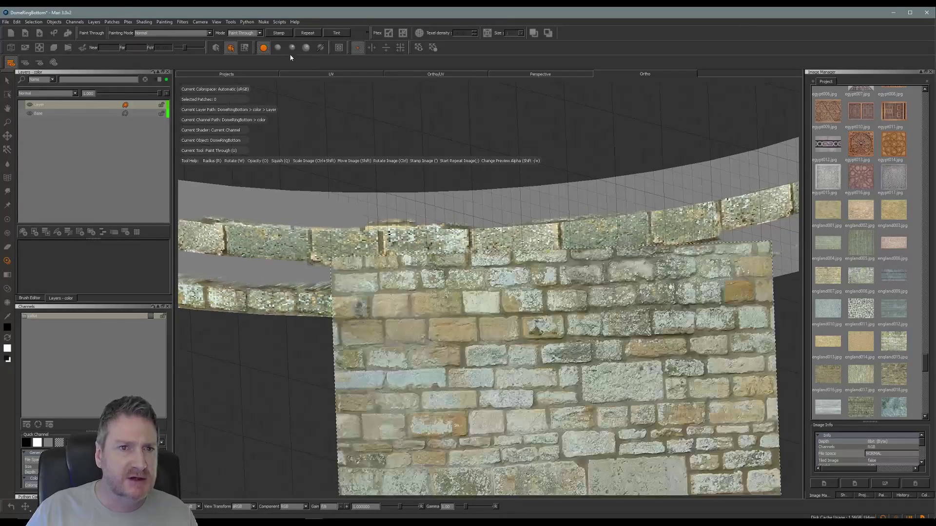
click(279, 48)
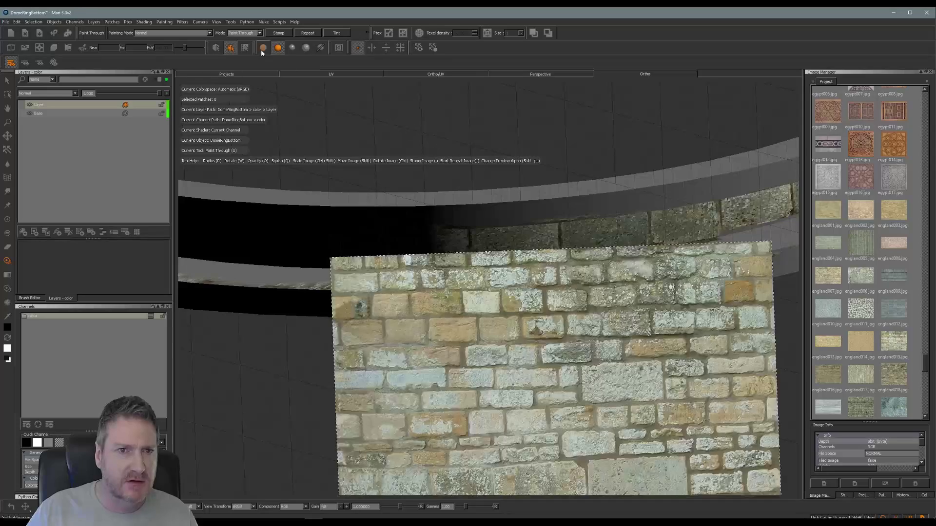
click(265, 47)
shift+drag(423, 292, 407, 338)
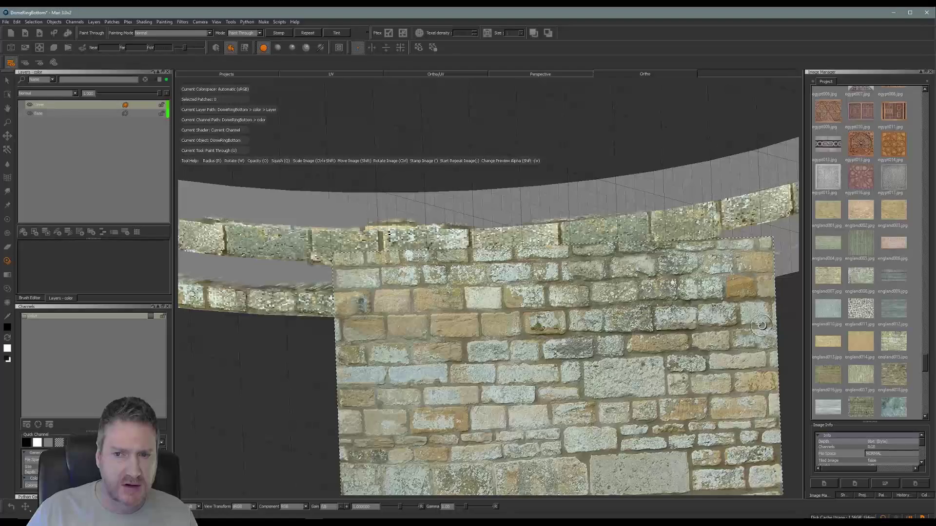
ctrl+drag(761, 326, 758, 314)
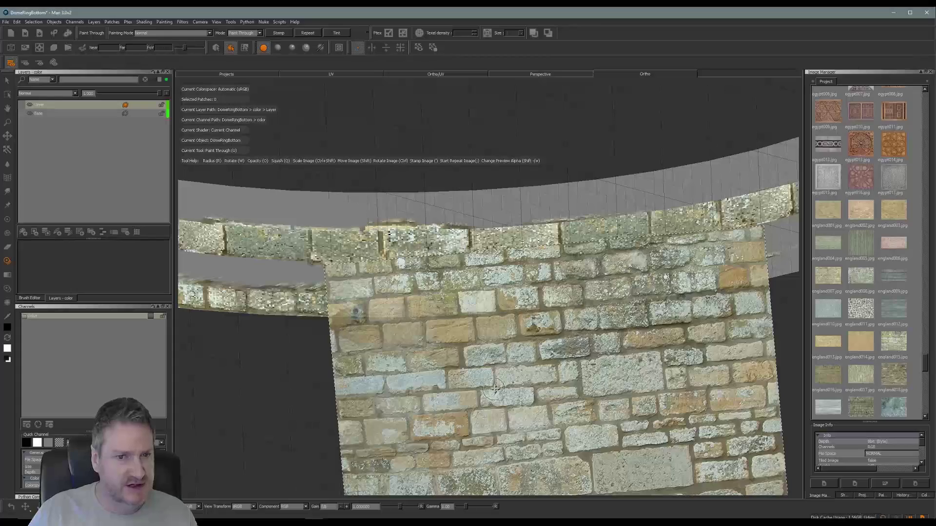
mouse_move(494, 388)
shift+mouse_down()
mouse_move(570, 385)
mouse_move(465, 385)
mouse_move(516, 380)
shift+mouse_up()
click(359, 310)
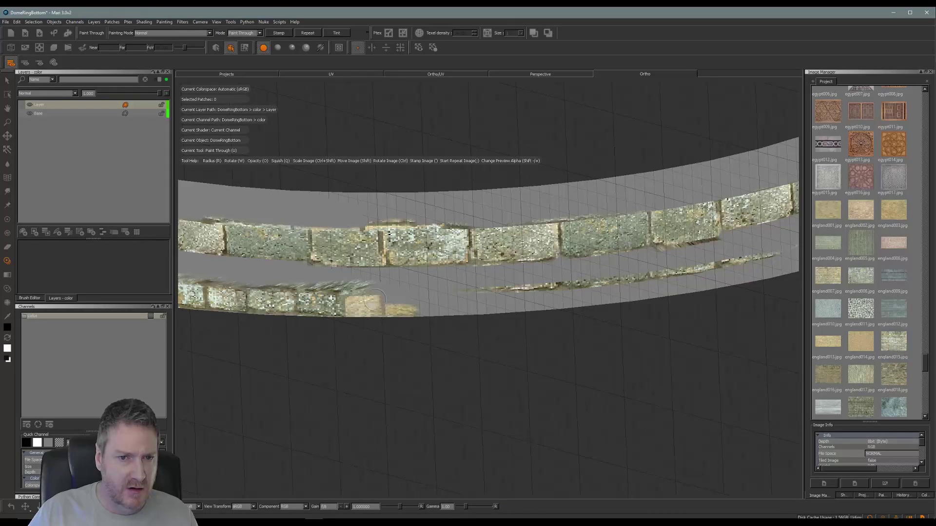
click(384, 327)
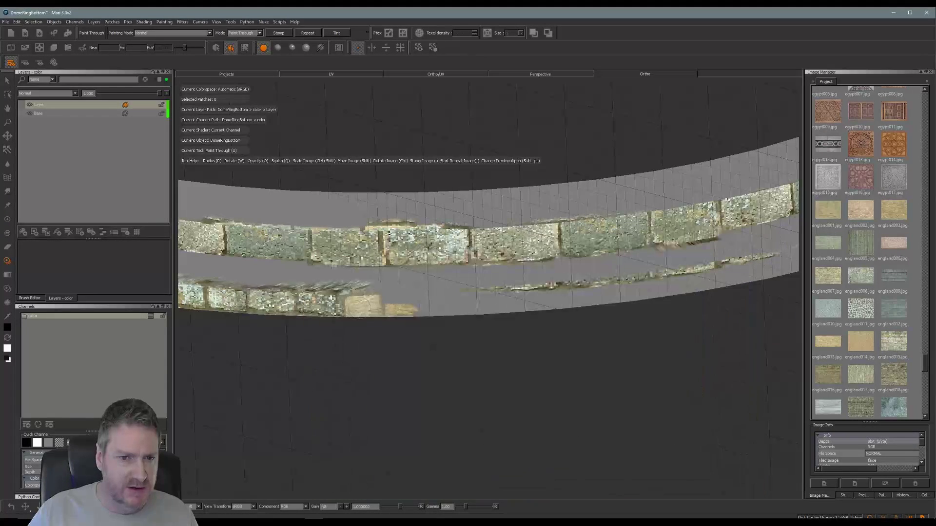
mouse_move(415, 306)
mouse_down()
mouse_move(497, 309)
mouse_move(468, 297)
mouse_move(585, 304)
mouse_move(543, 318)
mouse_move(419, 315)
mouse_move(614, 293)
mouse_move(623, 320)
mouse_up()
drag(573, 304, 456, 317)
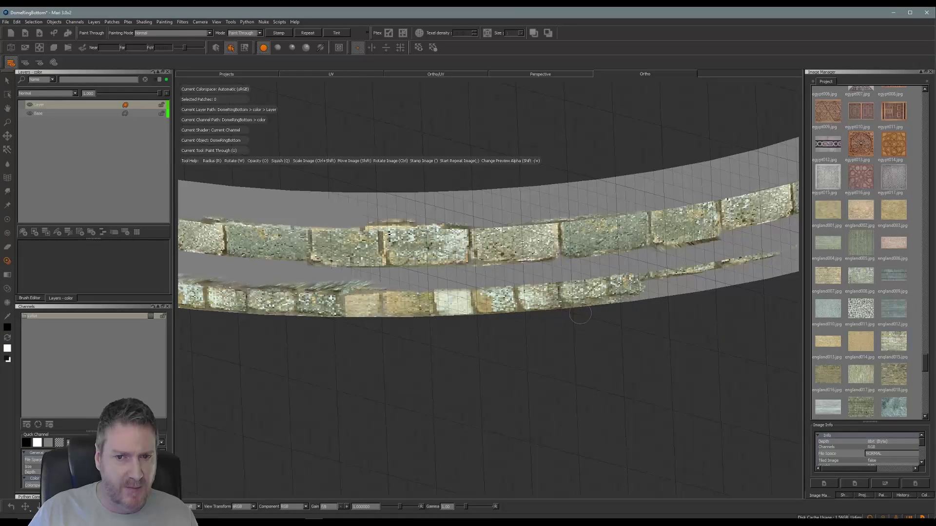
drag(580, 314, 596, 314)
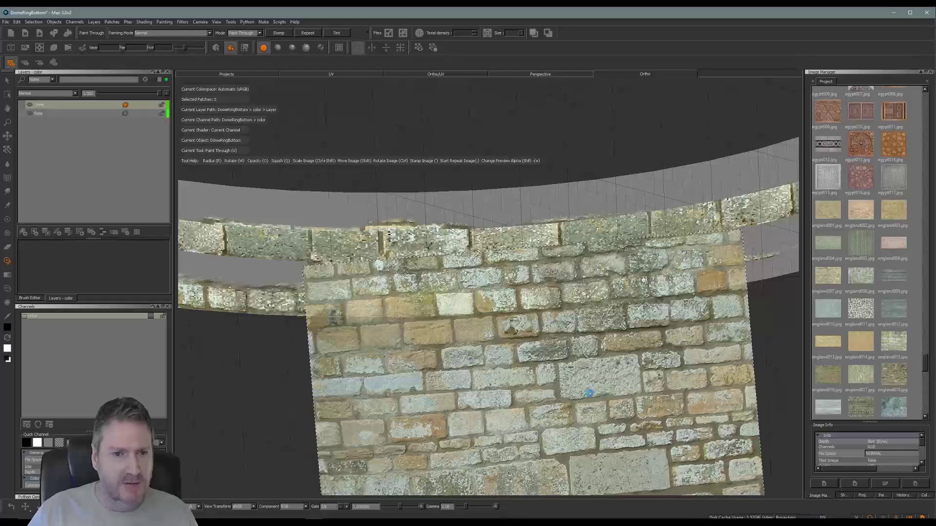
Switch the viewport to basic lighting, move the wall image to the ragged end of the lower row and paint further rim stones.
alt+middle_drag(594, 393, 449, 385)
mouse_move(449, 385)
alt+mouse_down()
mouse_move(405, 368)
mouse_move(530, 353)
mouse_move(536, 382)
mouse_move(445, 367)
mouse_move(415, 329)
alt+mouse_up()
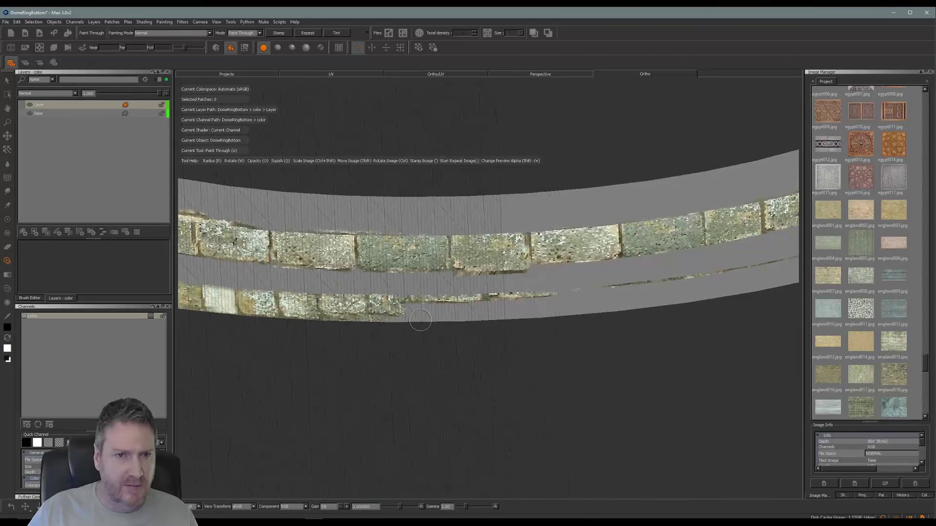
click(278, 48)
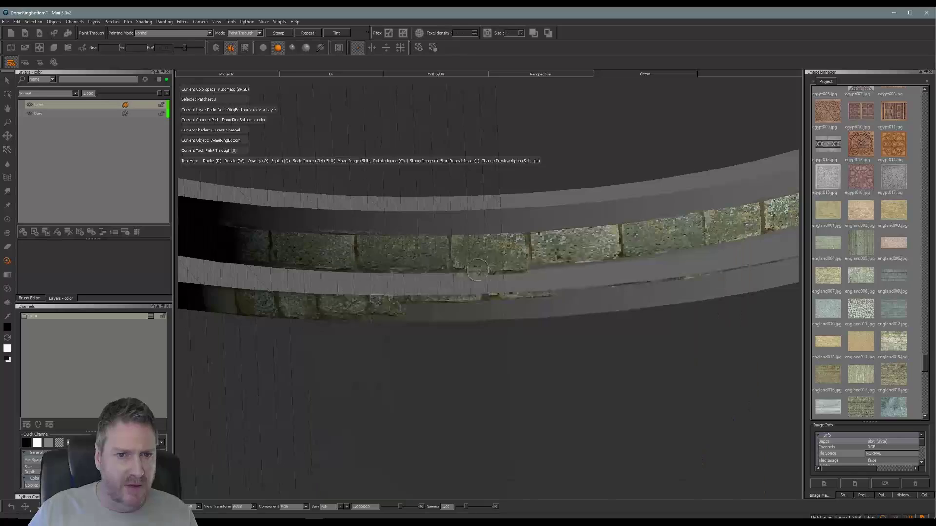
mouse_move(577, 340)
shift+mouse_down()
mouse_move(566, 419)
mouse_move(560, 356)
mouse_move(596, 369)
mouse_move(609, 347)
mouse_move(661, 359)
mouse_move(653, 366)
shift+mouse_up()
drag(381, 308, 403, 306)
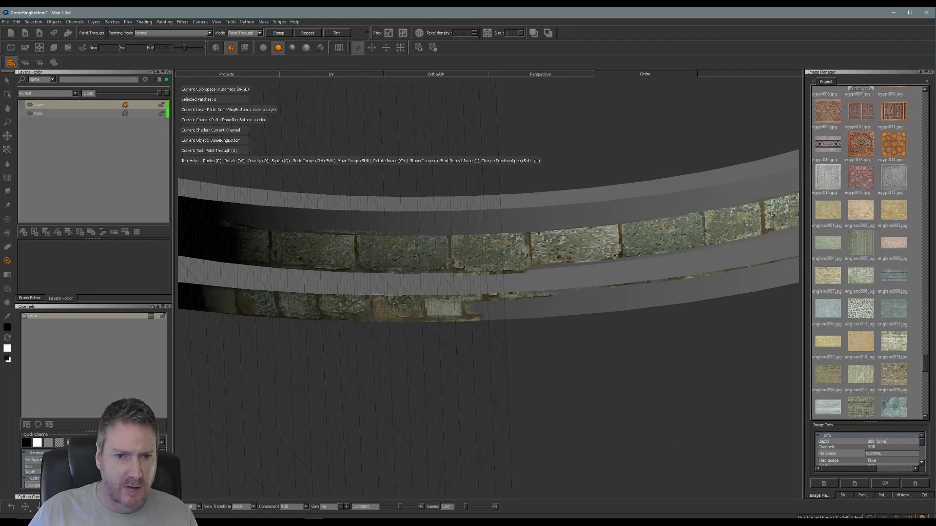
mouse_move(500, 311)
mouse_down()
mouse_move(446, 313)
mouse_move(560, 300)
mouse_move(520, 303)
mouse_up()
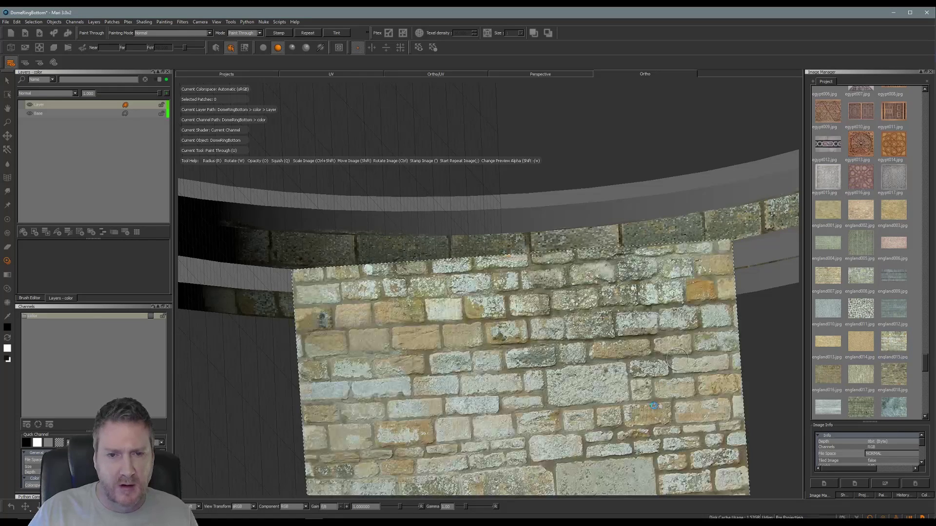
Turn the ring out of the shaded area, line the wall image up with the lower row and extend it with more stones.
alt+drag(679, 408, 464, 345)
alt+middle_drag(464, 344, 273, 396)
mouse_move(273, 397)
alt+mouse_down()
mouse_move(397, 393)
mouse_move(419, 368)
mouse_move(448, 390)
mouse_move(455, 376)
alt+mouse_up()
key(u)
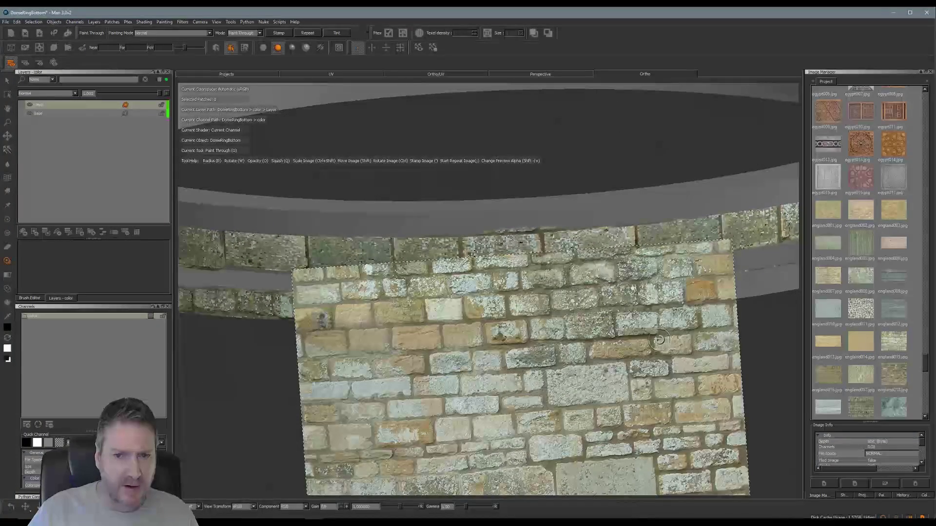
mouse_move(549, 359)
shift+mouse_down()
mouse_move(569, 421)
mouse_move(534, 353)
mouse_move(638, 371)
mouse_move(563, 355)
shift+mouse_up()
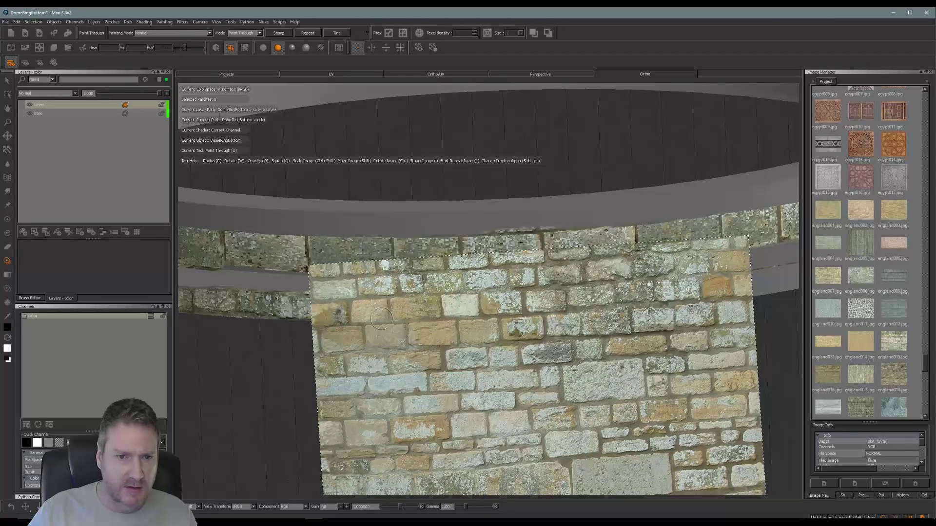
mouse_move(382, 319)
shift+mouse_down()
mouse_move(359, 314)
mouse_move(441, 308)
mouse_move(487, 319)
mouse_move(414, 316)
mouse_move(555, 300)
mouse_move(580, 312)
shift+mouse_up()
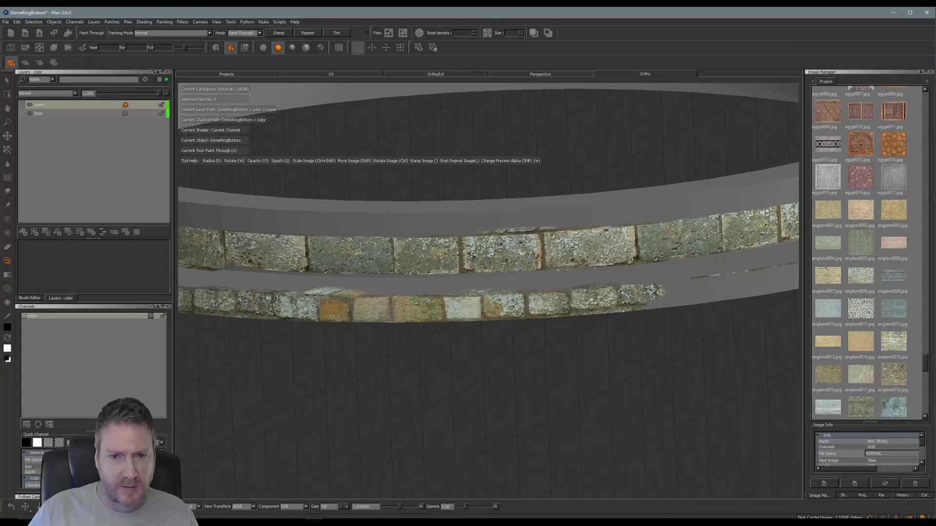
drag(546, 301, 553, 303)
Place the wall image over the last gap in the lower rim and paint stones until the row meets its starting end.
mouse_move(658, 371)
alt+mouse_down()
mouse_move(405, 397)
mouse_move(428, 370)
mouse_move(405, 348)
mouse_move(628, 399)
alt+mouse_up()
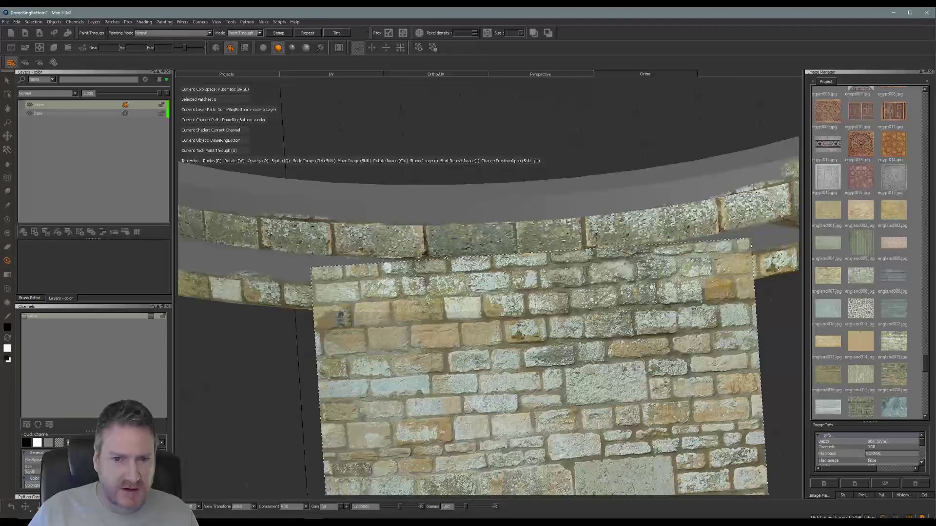
mouse_move(633, 367)
shift+mouse_down()
mouse_move(683, 365)
mouse_move(585, 353)
shift+mouse_up()
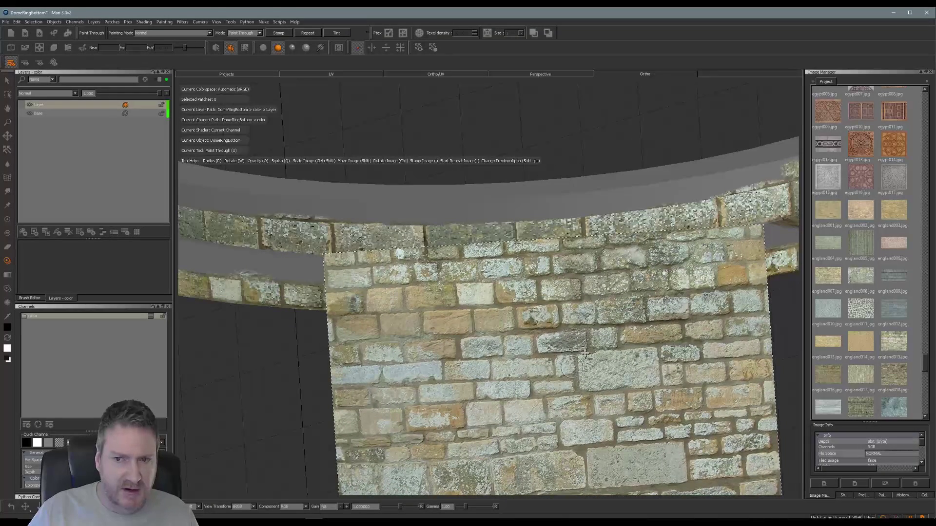
drag(382, 298, 482, 289)
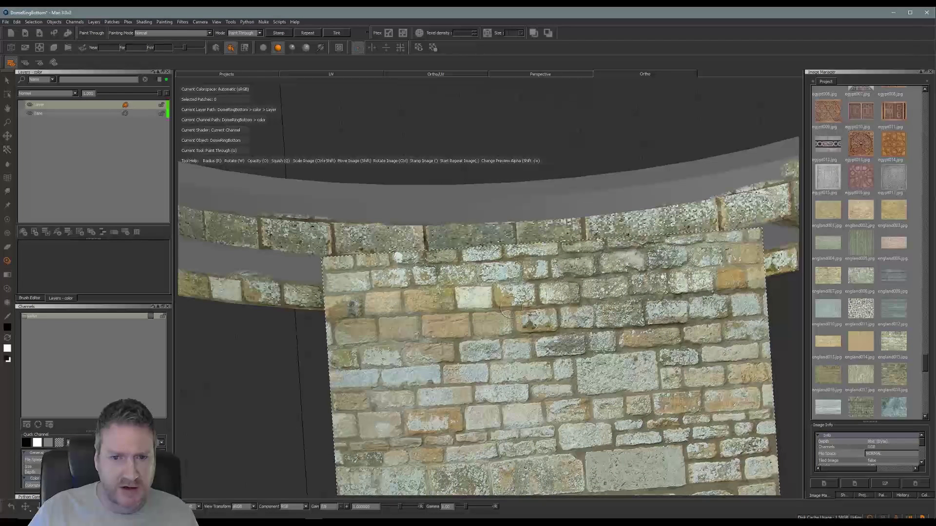
mouse_move(508, 307)
mouse_down()
mouse_move(447, 308)
mouse_move(609, 292)
mouse_up()
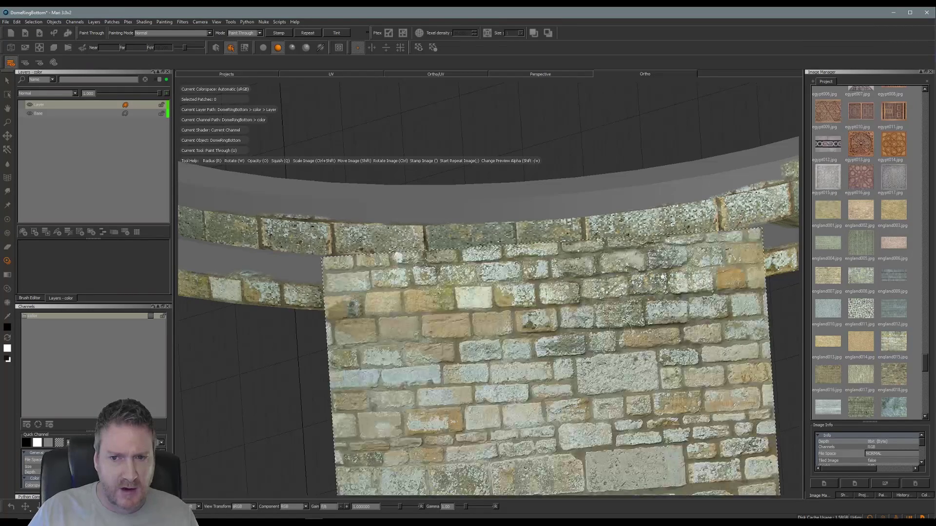
shift+drag(640, 332, 665, 280)
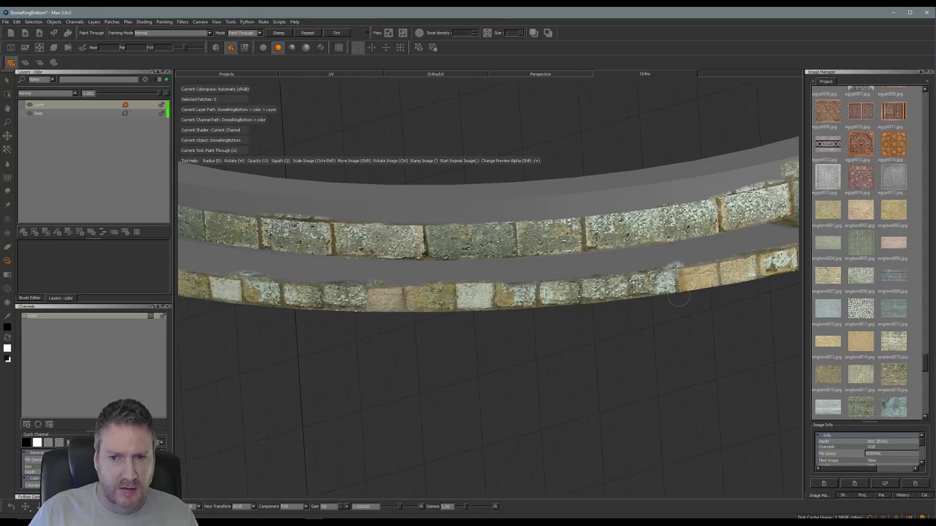
drag(679, 295, 684, 294)
click(420, 393)
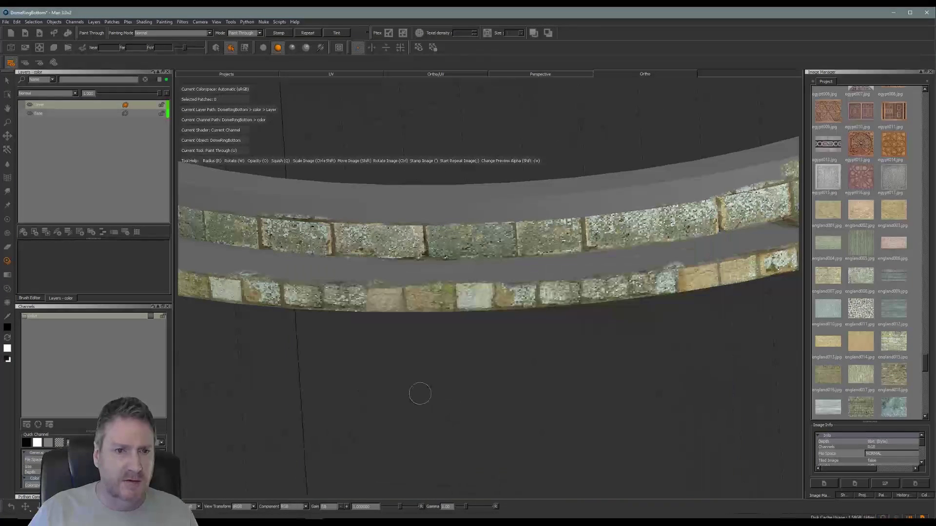
Show the ring at a wider angle, level the wall image and paint a stone patch on the bare surface above the main band.
mouse_move(421, 394)
alt+mouse_down()
mouse_move(462, 386)
mouse_move(484, 328)
mouse_move(517, 351)
mouse_move(405, 359)
mouse_move(539, 342)
mouse_move(575, 378)
mouse_move(543, 376)
mouse_move(554, 398)
mouse_move(540, 408)
alt+mouse_up()
scroll(537, 361, up, 3)
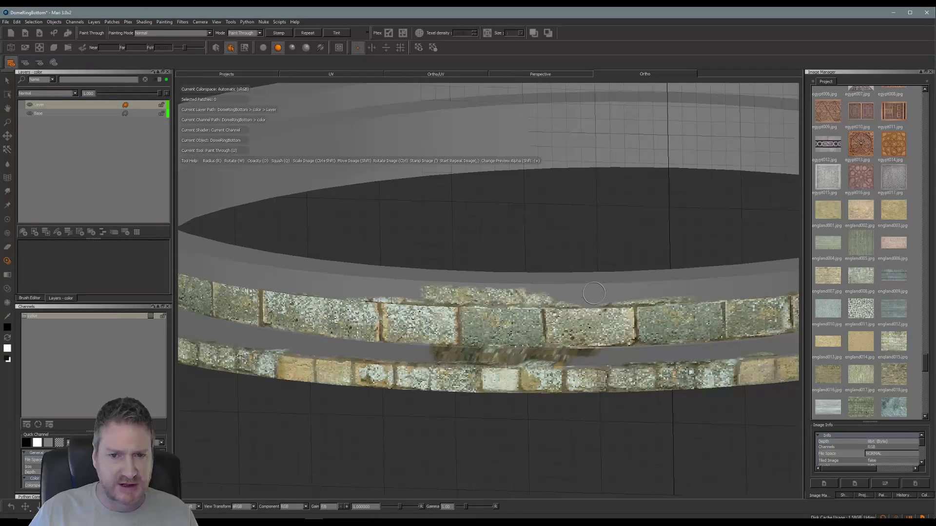
key(u)
ctrl+drag(647, 305, 653, 309)
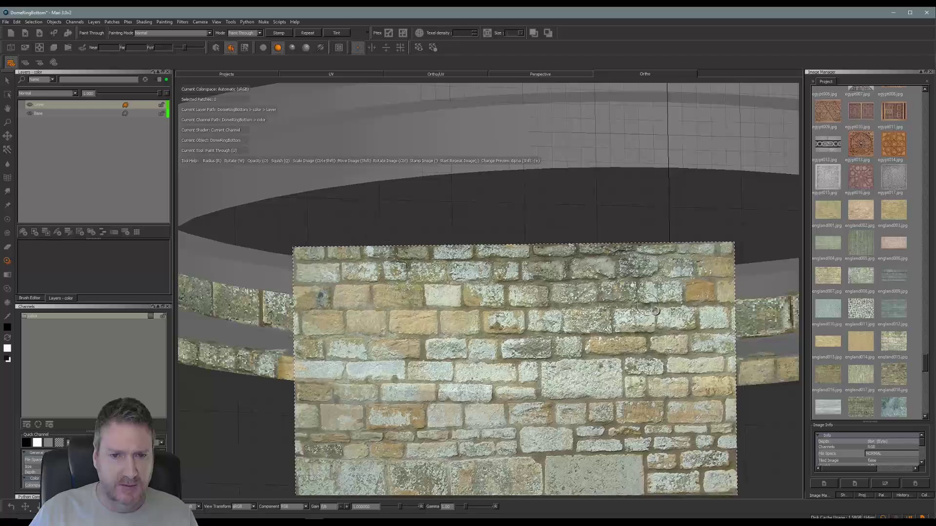
mouse_move(484, 291)
mouse_down()
mouse_move(493, 291)
mouse_move(491, 301)
mouse_up()
Enable the Edge Mask in the projection settings, return to the image library and inspect the masked ledges around the ring.
click(854, 484)
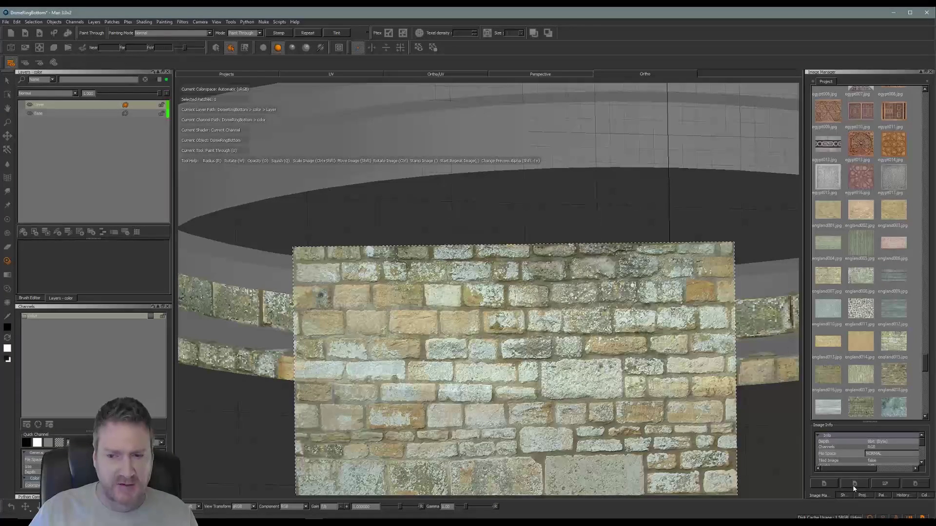
click(862, 496)
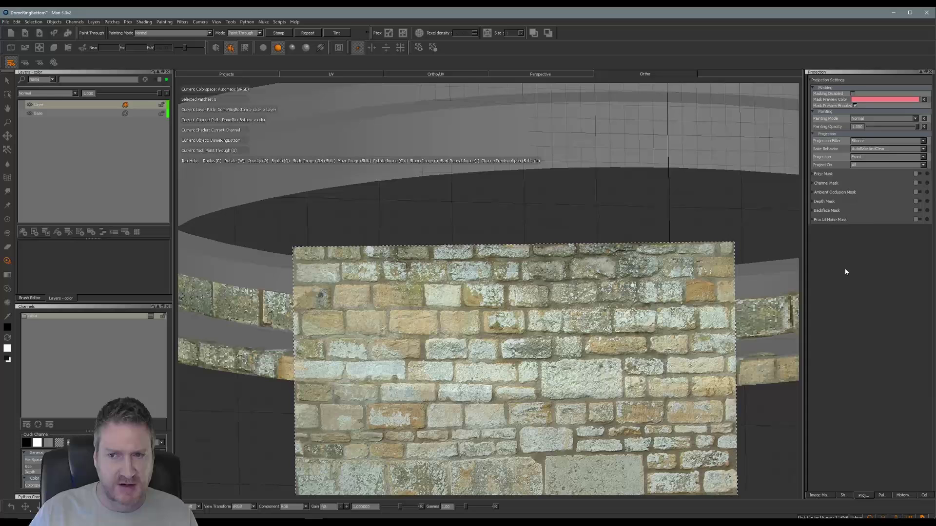
click(916, 175)
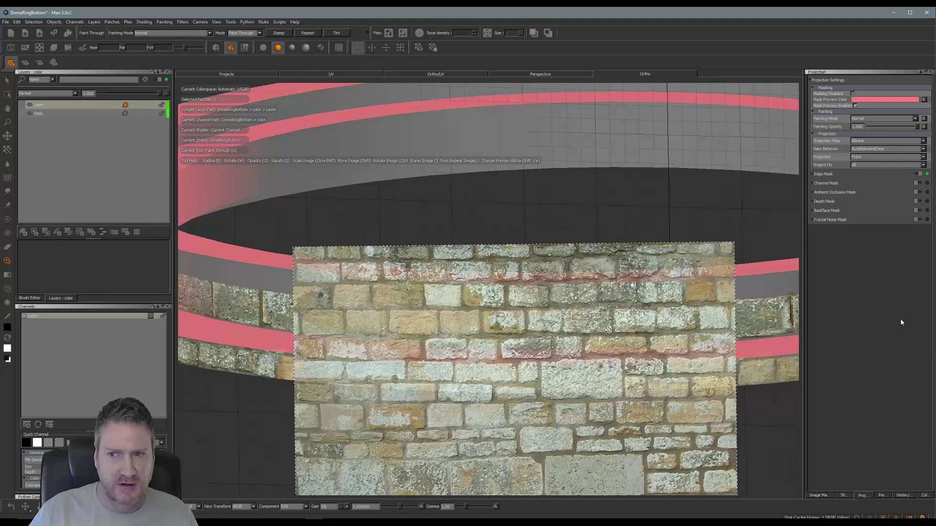
click(829, 495)
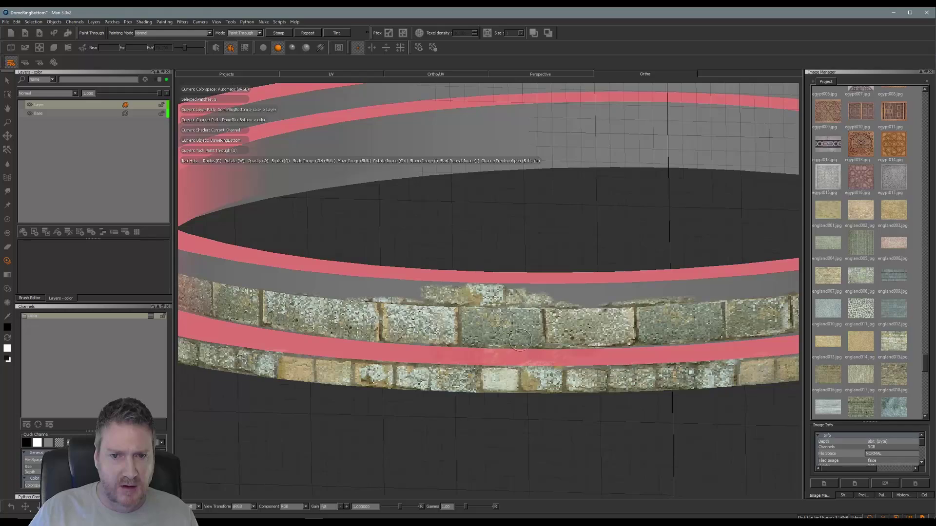
middle_drag(520, 340, 525, 332)
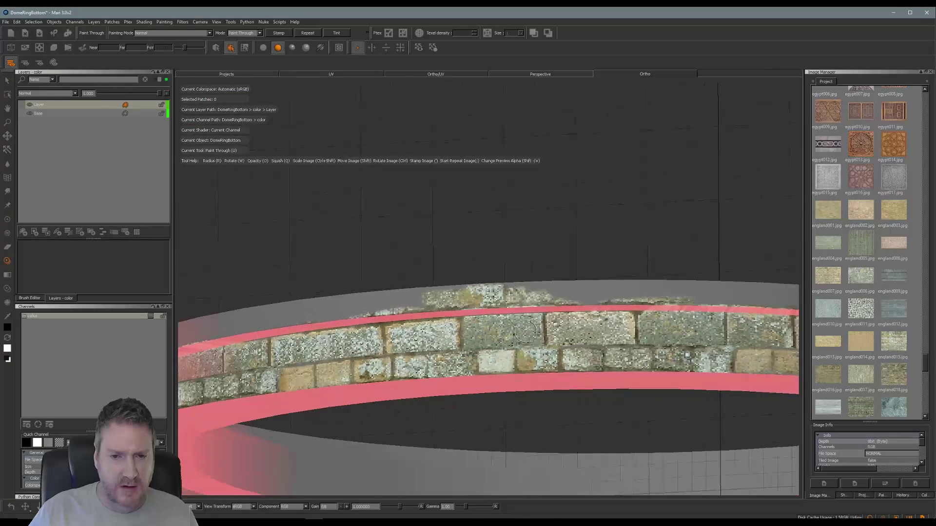
mouse_move(525, 332)
alt+mouse_down()
mouse_move(492, 312)
mouse_move(529, 321)
mouse_move(404, 338)
mouse_move(501, 378)
mouse_move(453, 333)
alt+mouse_up()
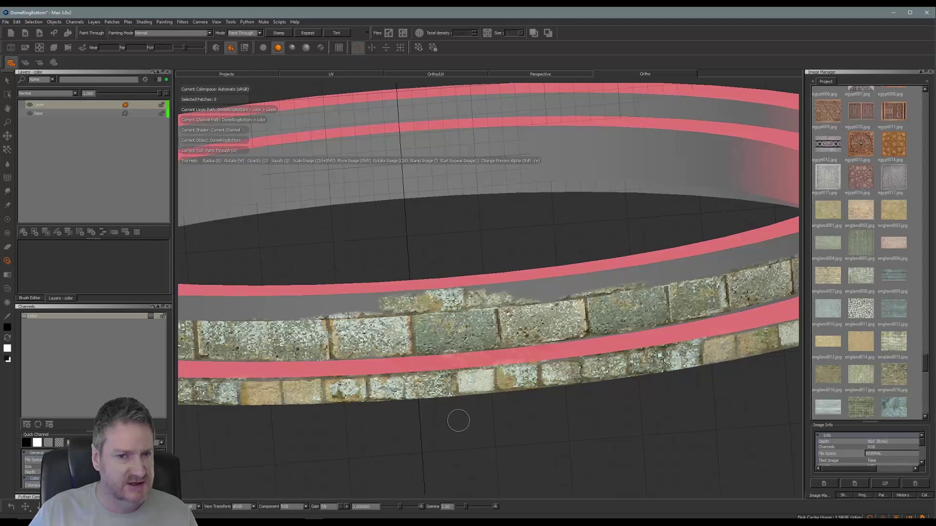
Place the wall image over the bare surface above the main band and paint a row of stones along it, covering the earlier patch.
alt+drag(434, 406, 413, 371)
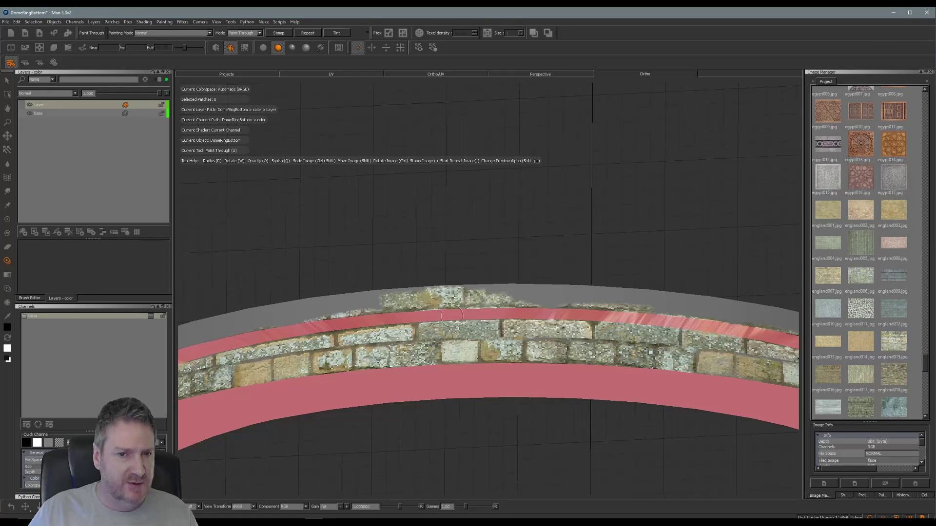
mouse_move(534, 341)
alt+mouse_down()
mouse_move(493, 396)
mouse_move(493, 378)
alt+mouse_up()
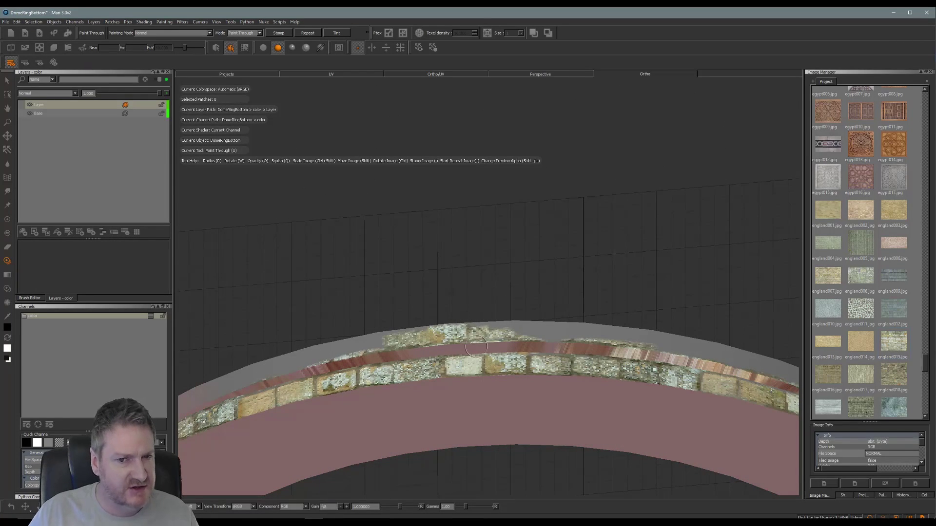
mouse_move(473, 327)
alt+mouse_down()
mouse_move(507, 401)
mouse_move(454, 422)
alt+mouse_up()
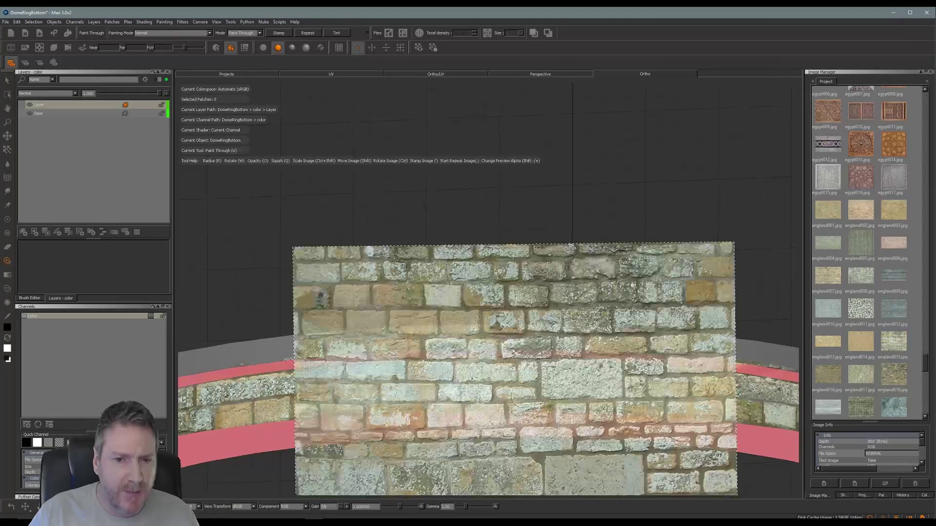
mouse_move(533, 347)
shift+mouse_down()
mouse_move(609, 383)
mouse_move(609, 397)
mouse_move(601, 390)
shift+mouse_up()
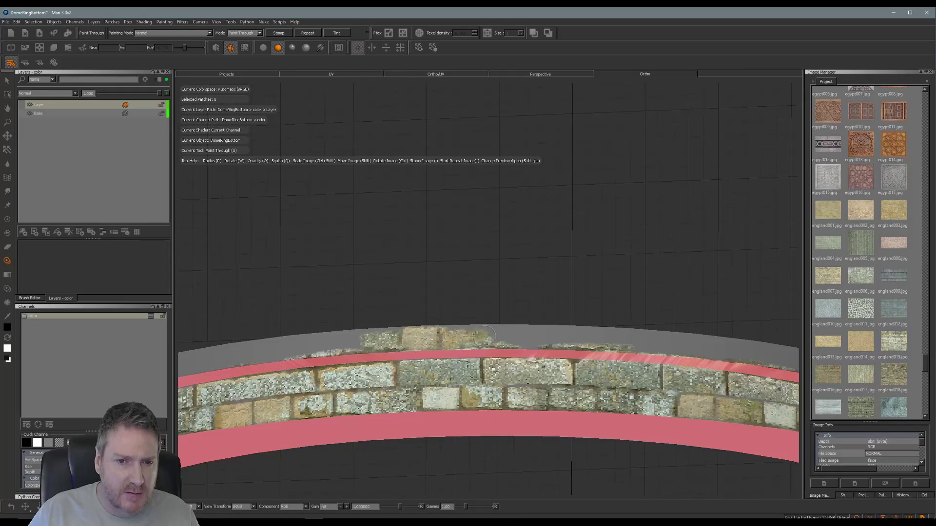
mouse_move(482, 342)
mouse_down()
mouse_move(600, 344)
mouse_move(524, 340)
mouse_up()
drag(593, 338, 707, 344)
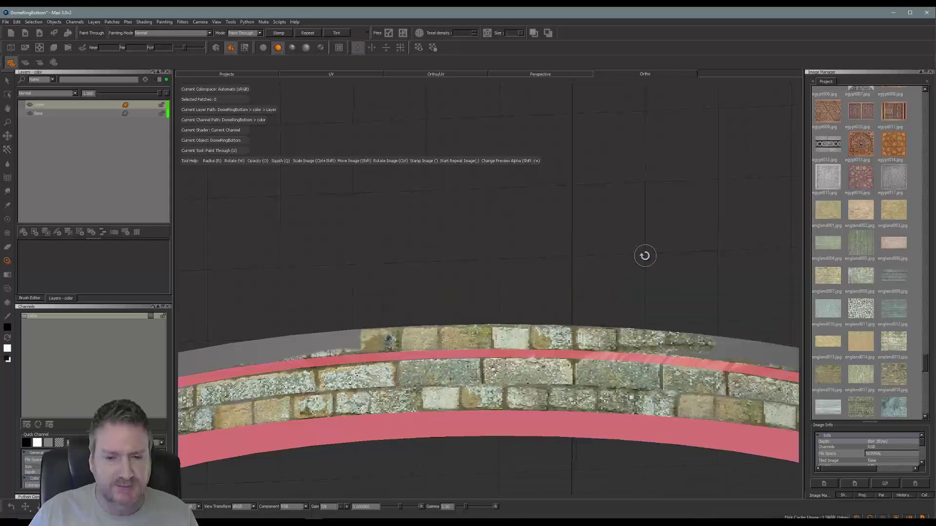
Line the wall image up with the end of the new upper row, paint more stones onto the bare surface and bake them.
mouse_move(643, 255)
alt+mouse_down()
mouse_move(402, 268)
mouse_move(543, 206)
mouse_move(632, 242)
alt+mouse_up()
key(u)
mouse_move(393, 431)
alt+mouse_down()
mouse_move(366, 456)
mouse_move(583, 255)
mouse_move(595, 232)
alt+mouse_up()
key(u)
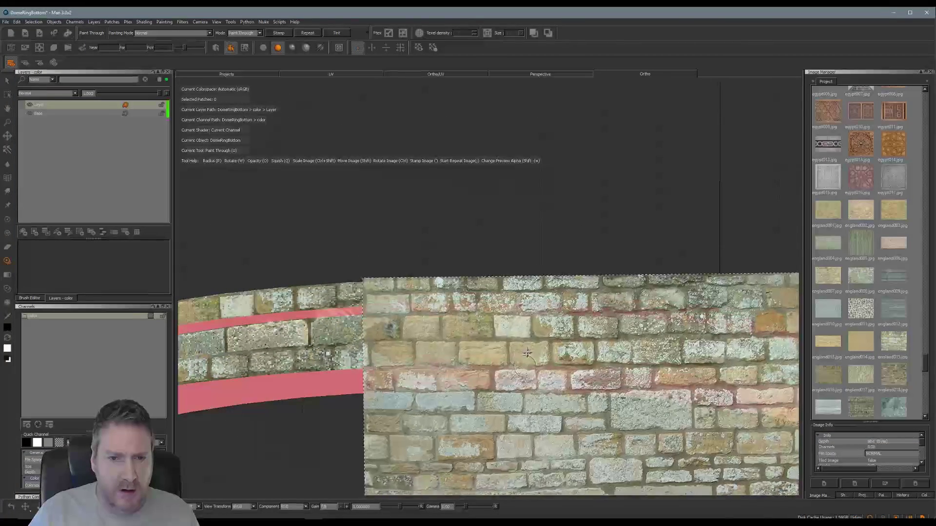
mouse_move(527, 353)
shift+mouse_down()
mouse_move(616, 340)
mouse_move(566, 320)
mouse_move(519, 320)
shift+mouse_up()
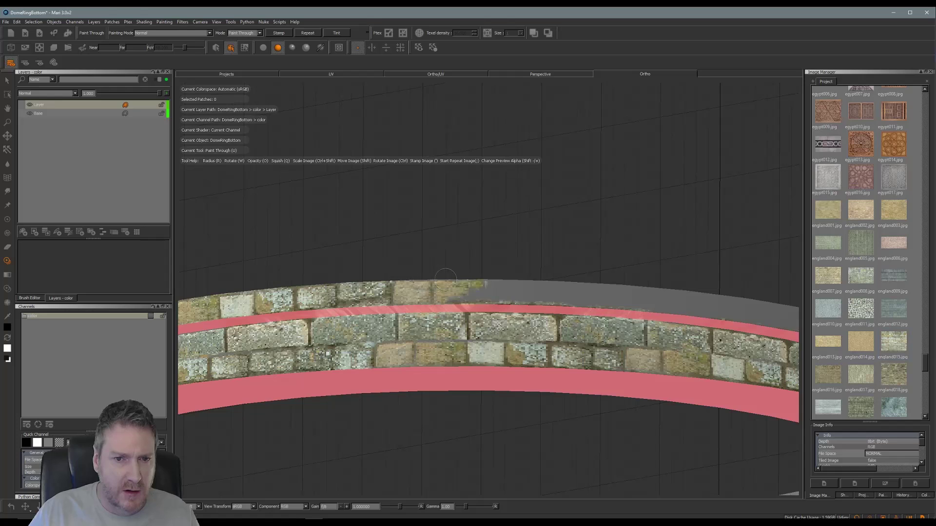
drag(453, 291, 610, 292)
key(b)
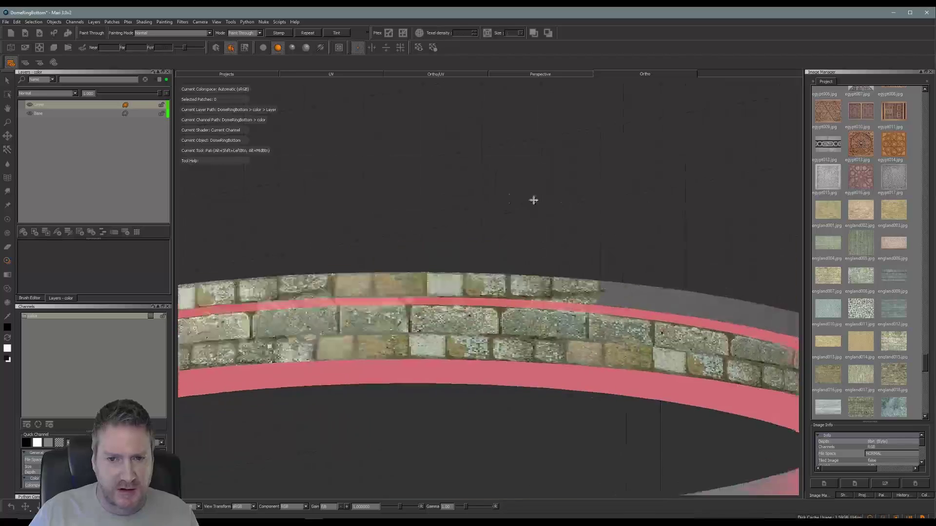
Move and rotate the wall image to continue from the upper row's last stone, then paint the next stretch of stones.
mouse_move(533, 200)
alt+mouse_down()
mouse_move(462, 211)
mouse_move(482, 217)
mouse_move(409, 190)
mouse_move(639, 192)
alt+mouse_up()
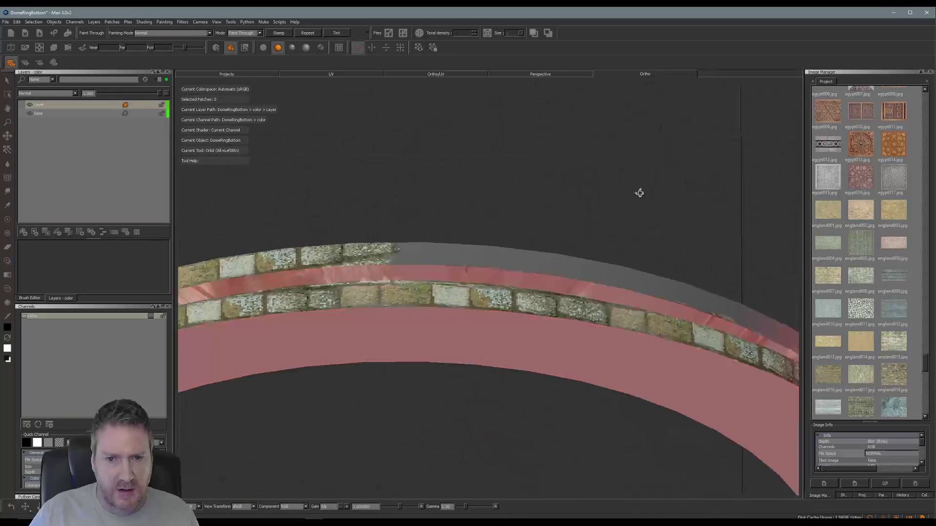
mouse_move(386, 387)
alt+mouse_down()
mouse_move(349, 414)
mouse_move(502, 192)
mouse_move(535, 189)
alt+mouse_up()
key(u)
mouse_move(511, 322)
shift+mouse_down()
mouse_move(522, 275)
mouse_move(433, 284)
mouse_move(645, 298)
mouse_move(607, 313)
mouse_move(613, 308)
shift+mouse_up()
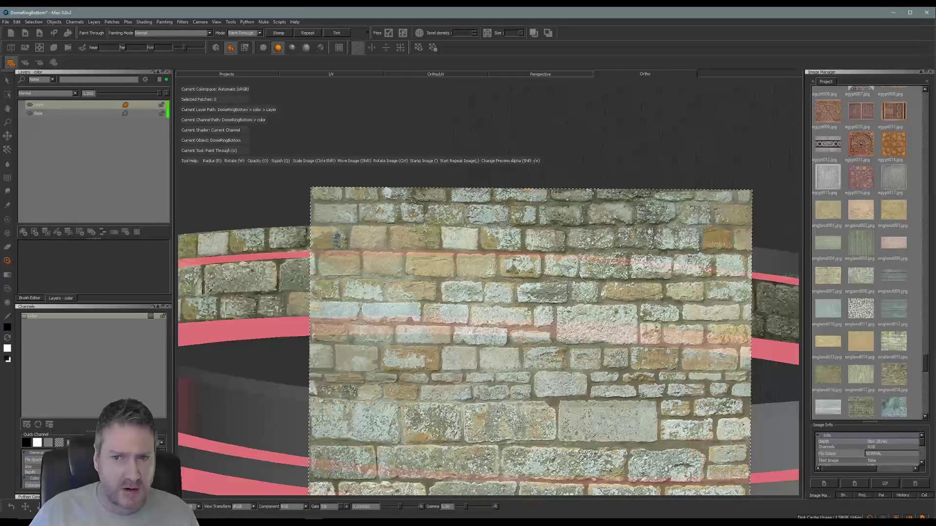
mouse_move(709, 285)
ctrl+mouse_down()
mouse_move(684, 310)
mouse_move(700, 302)
mouse_move(664, 309)
mouse_move(664, 321)
mouse_move(690, 323)
mouse_move(670, 304)
mouse_move(652, 308)
ctrl+mouse_up()
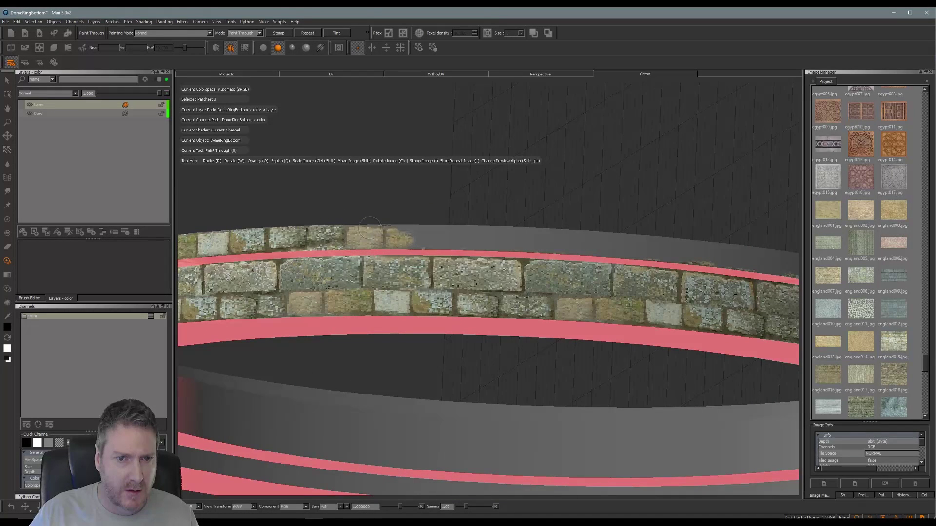
mouse_move(449, 242)
mouse_down()
mouse_move(512, 241)
mouse_move(492, 232)
mouse_move(550, 241)
mouse_up()
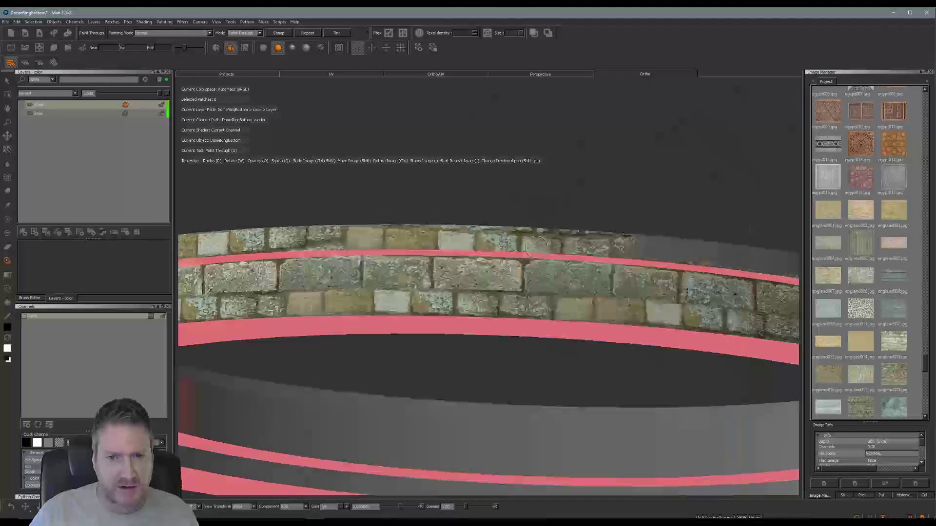
Adjust the wall image's rotation to match the upper row's curve and paint stones toward the shaded part of the ring.
alt+middle_drag(519, 226, 515, 224)
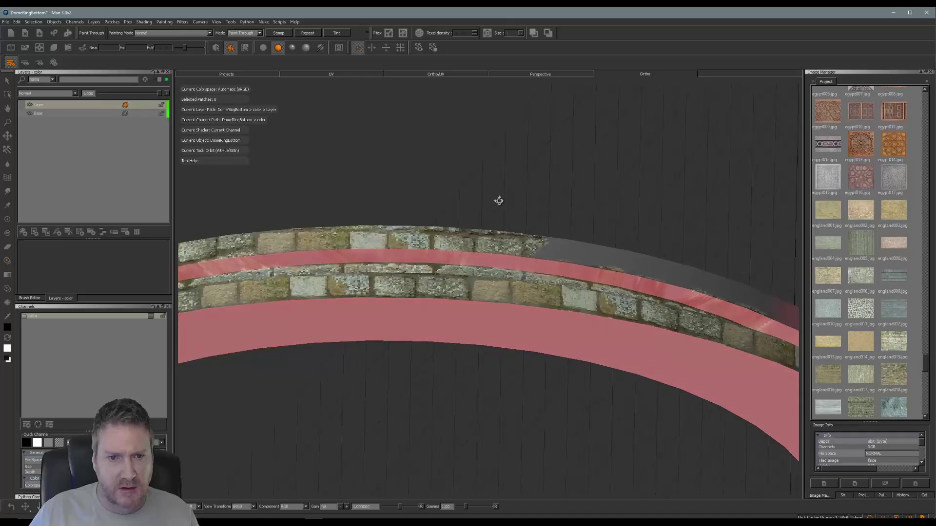
mouse_move(351, 268)
alt+mouse_down()
mouse_move(633, 271)
mouse_move(400, 267)
alt+mouse_up()
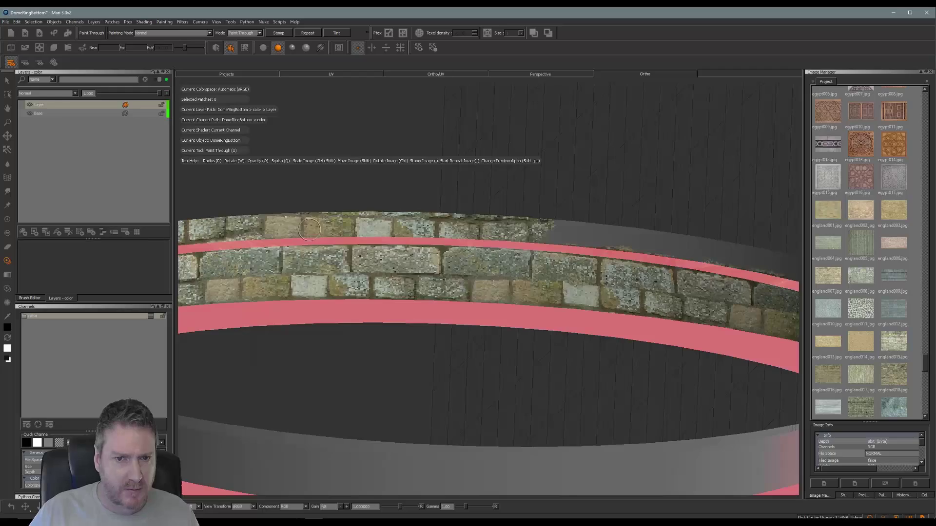
mouse_move(633, 260)
ctrl+mouse_down()
mouse_move(618, 264)
mouse_move(623, 256)
ctrl+mouse_up()
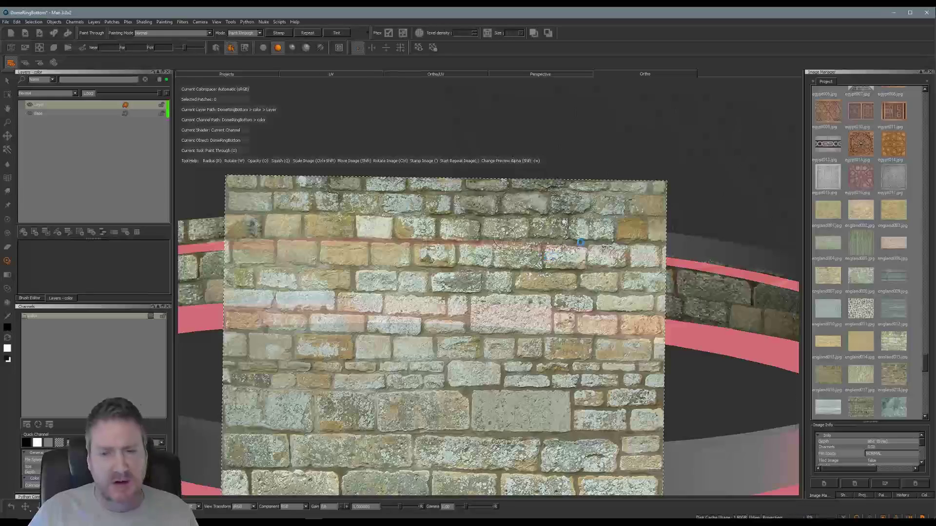
Switch the viewport to flat lighting, then shift the wall image to the upper row's end and paint stones over the previously dark section.
alt+middle_drag(616, 199, 497, 179)
alt+drag(497, 180, 397, 309)
mouse_move(397, 309)
alt+middle_down()
mouse_move(401, 323)
mouse_move(423, 308)
mouse_move(424, 330)
alt+middle_up()
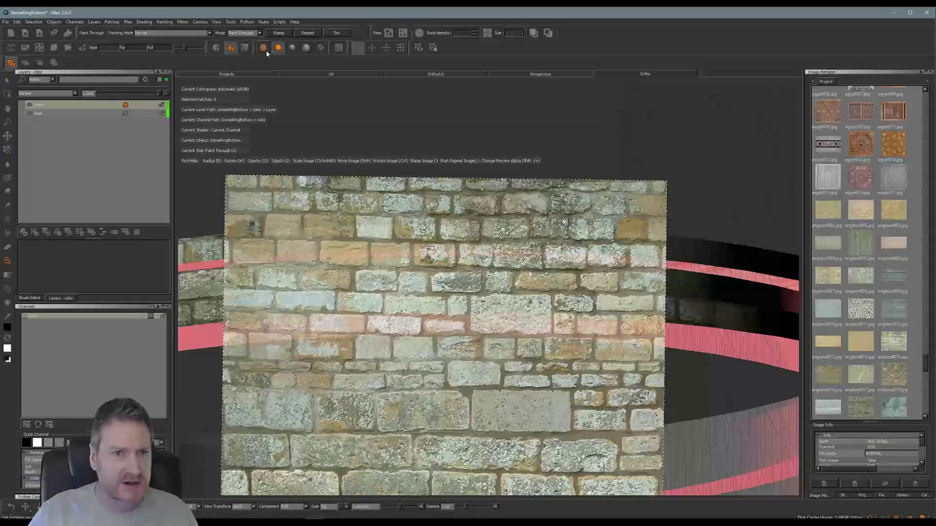
click(264, 48)
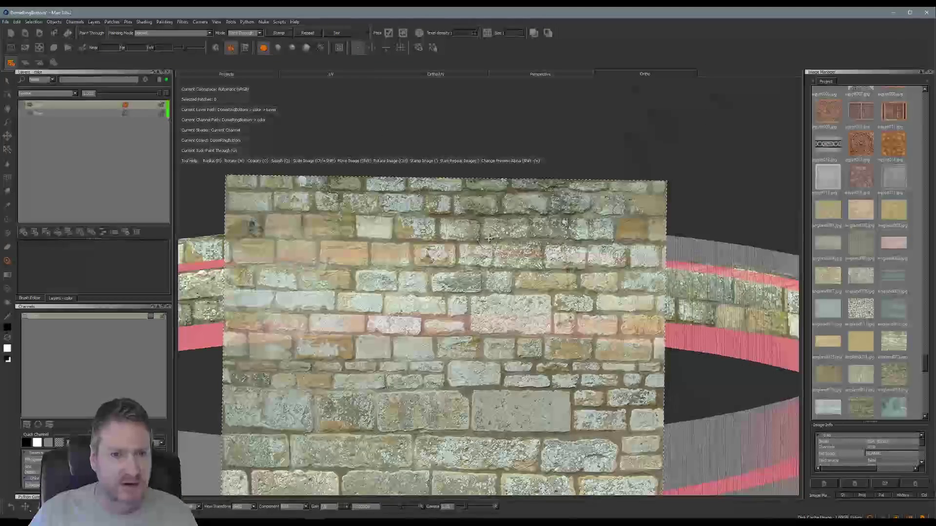
mouse_move(489, 238)
shift+mouse_down()
mouse_move(600, 261)
mouse_move(543, 255)
shift+mouse_up()
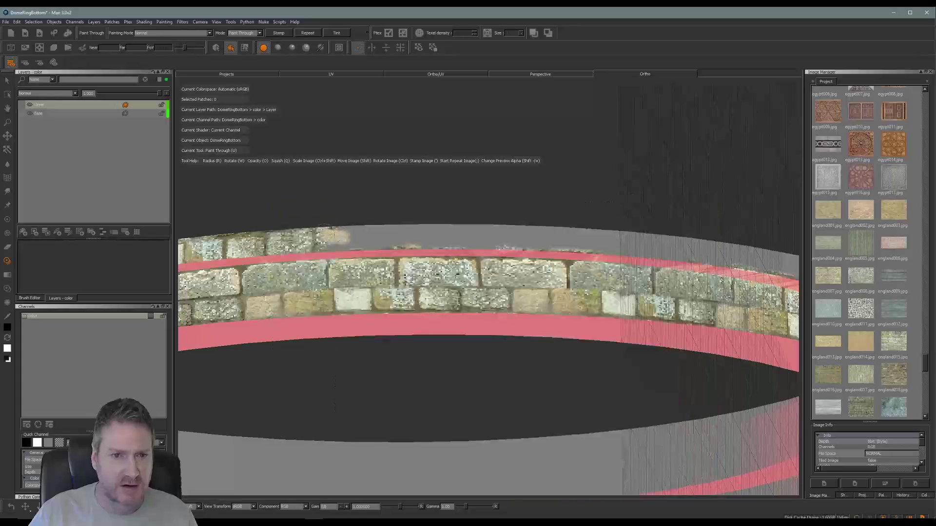
mouse_move(334, 247)
mouse_down()
mouse_move(379, 230)
mouse_move(381, 242)
mouse_move(455, 238)
mouse_move(451, 229)
mouse_up()
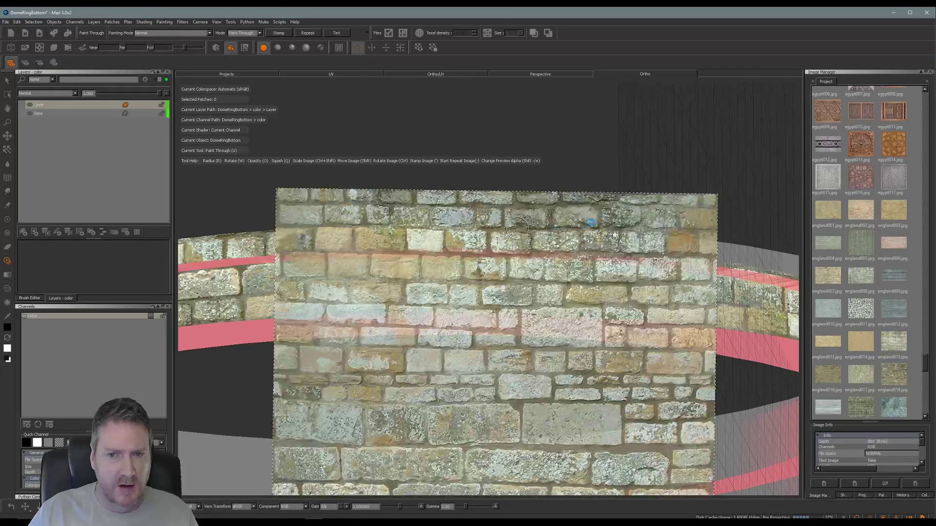
Match the wall image's yellow stones to the end of the upper row and paint another section above the masked ledge.
alt+middle_drag(621, 197, 471, 198)
mouse_move(470, 197)
alt+mouse_down()
mouse_move(408, 192)
mouse_move(549, 198)
mouse_move(628, 266)
mouse_move(403, 359)
mouse_move(609, 218)
mouse_move(272, 386)
mouse_move(356, 382)
mouse_move(359, 395)
alt+mouse_up()
alt+drag(433, 366, 438, 391)
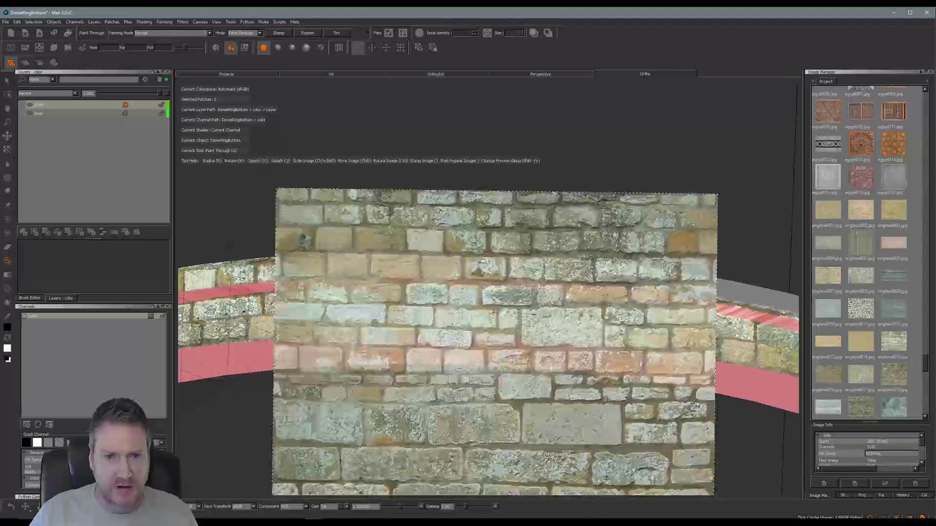
mouse_move(489, 312)
shift+mouse_down()
mouse_move(588, 316)
mouse_move(556, 340)
shift+mouse_up()
drag(415, 291, 387, 255)
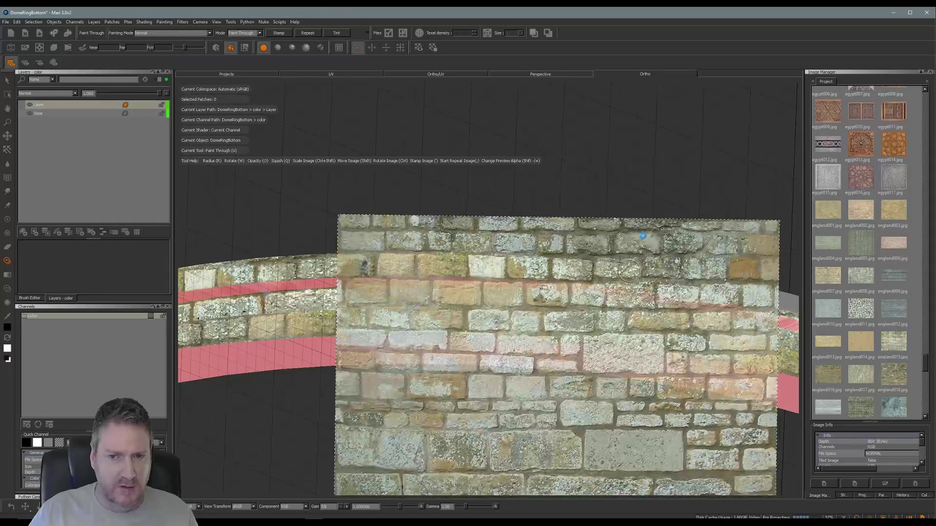
Tilt the wall image slightly clockwise so its courses follow the descending upper row, and paint the following stones.
alt+middle_drag(664, 207, 509, 216)
mouse_move(509, 215)
alt+mouse_down()
mouse_move(581, 208)
mouse_move(431, 211)
alt+mouse_up()
scroll(625, 281, up, 3)
mouse_move(626, 280)
alt+mouse_down()
mouse_move(608, 253)
mouse_move(468, 323)
mouse_move(552, 317)
mouse_move(574, 380)
mouse_move(600, 351)
mouse_move(623, 351)
alt+mouse_up()
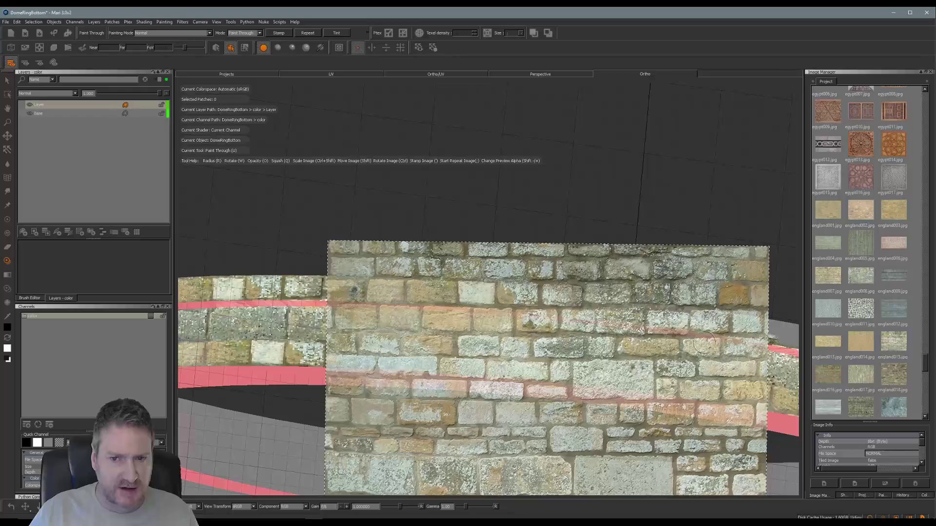
mouse_move(705, 343)
ctrl+mouse_down()
mouse_move(704, 362)
mouse_move(700, 355)
ctrl+mouse_up()
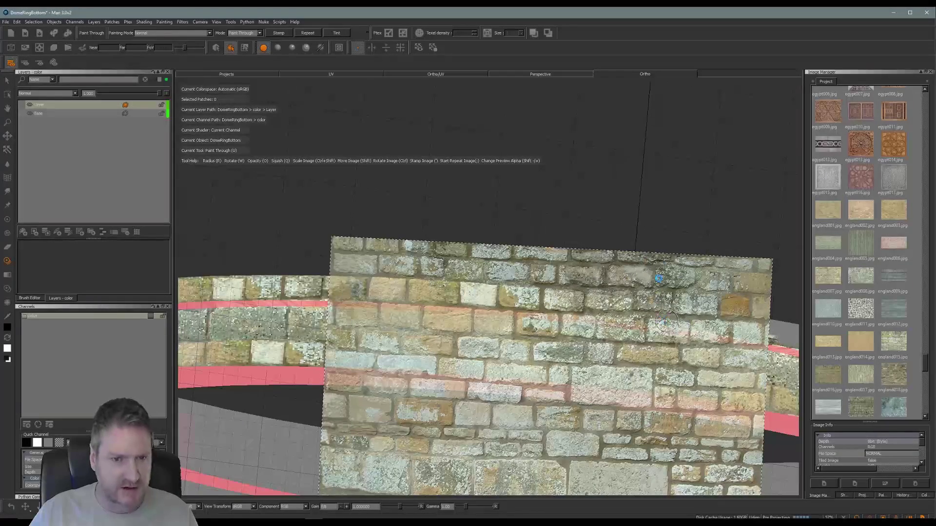
Slide the tilted wall image back against the last painted stone and brush in two more stretches of the upper row.
key(alt)
mouse_move(524, 240)
alt+mouse_down()
mouse_move(512, 245)
mouse_move(621, 240)
alt+mouse_up()
alt+drag(507, 304, 502, 264)
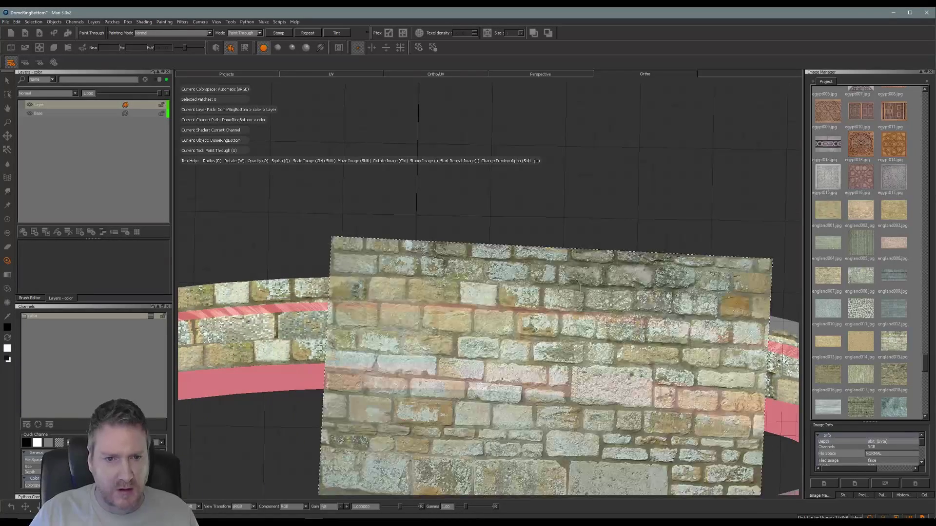
shift+drag(627, 314, 626, 315)
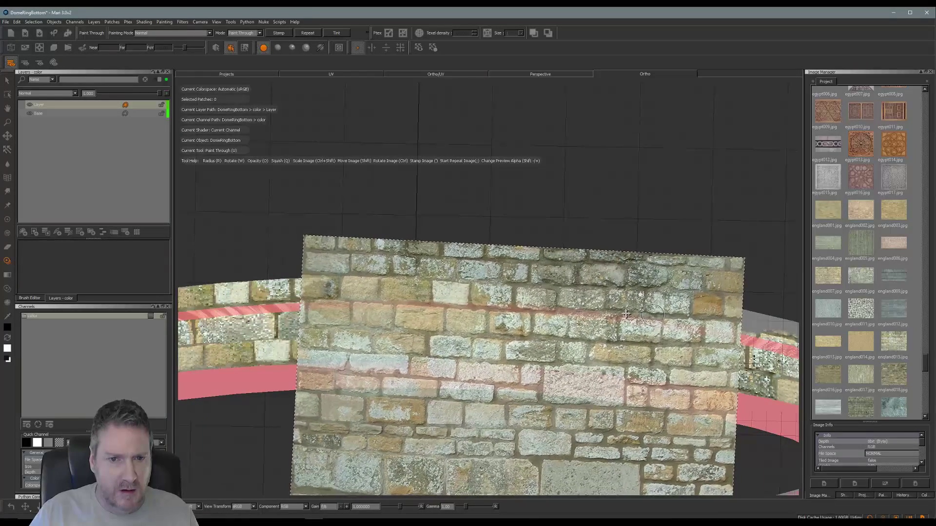
drag(372, 281, 364, 280)
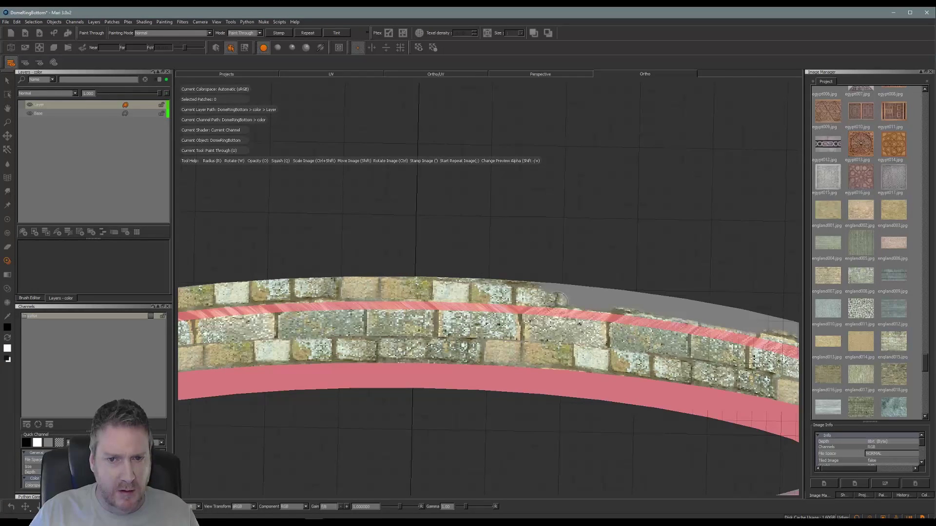
drag(544, 287, 568, 296)
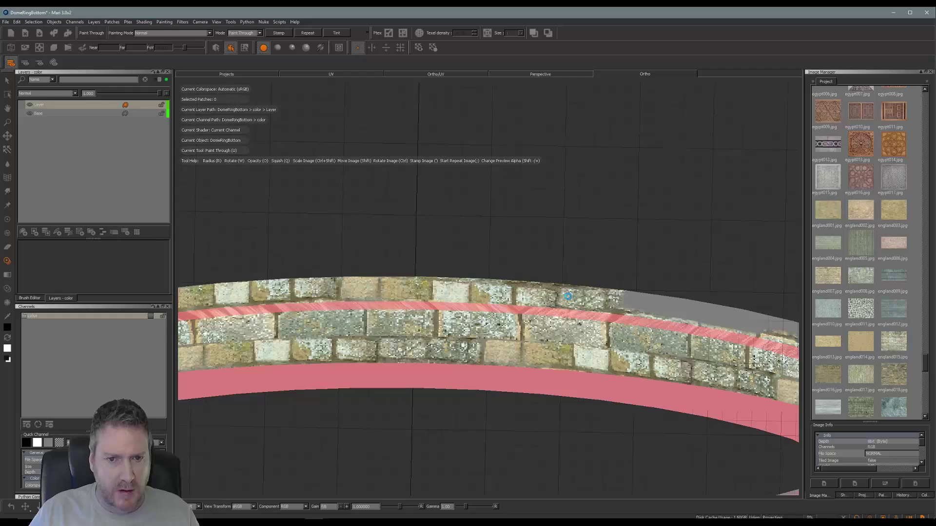
Reposition the wall image over the next gap in the upper row and paint stones across it.
mouse_move(627, 232)
middle_down()
mouse_move(412, 215)
mouse_move(390, 232)
mouse_move(508, 256)
mouse_move(405, 388)
mouse_move(461, 352)
mouse_move(427, 354)
mouse_move(515, 323)
middle_up()
mouse_move(593, 305)
shift+mouse_down()
mouse_move(619, 276)
mouse_move(643, 292)
mouse_move(615, 296)
shift+mouse_up()
drag(363, 260, 360, 262)
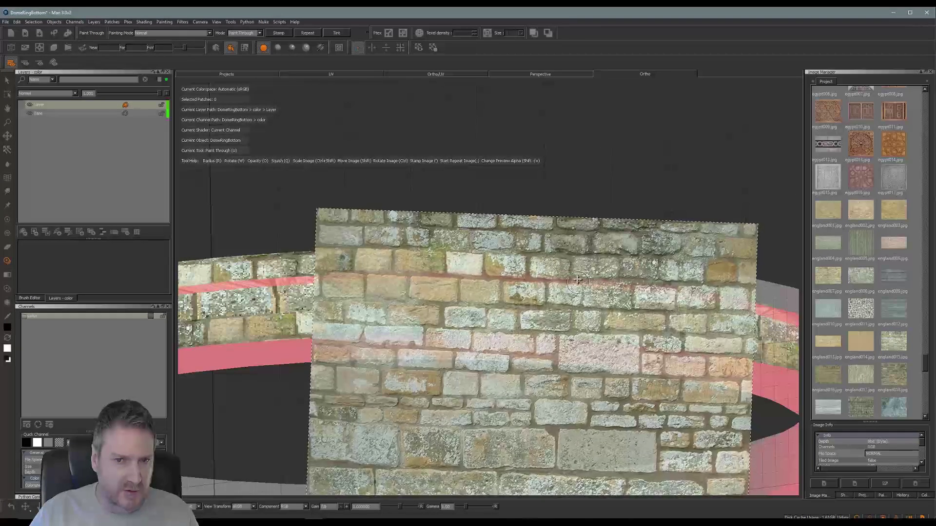
drag(497, 250, 495, 249)
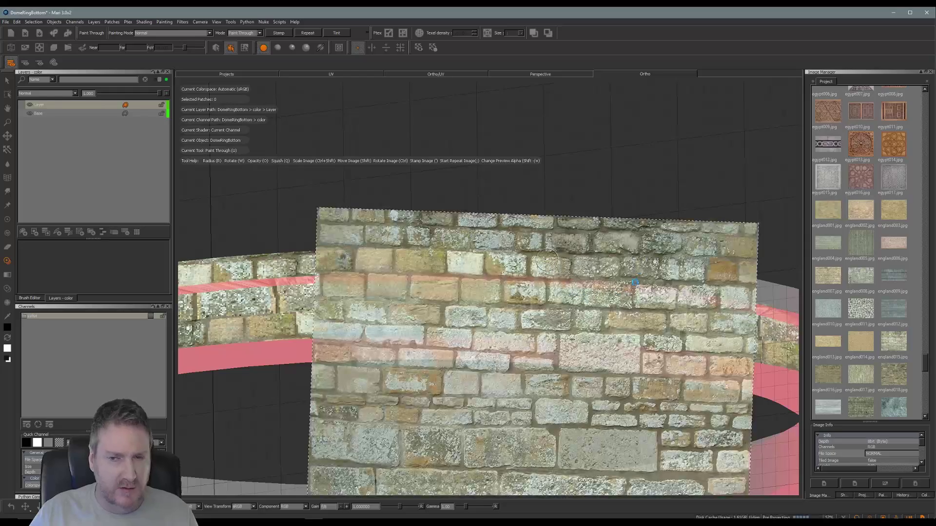
Butt the wall image against the newest stones of the upper row and extend the row over the adjoining bare surface.
alt+middle_drag(669, 192, 543, 179)
alt+drag(543, 179, 386, 351)
alt+middle_drag(387, 351, 398, 395)
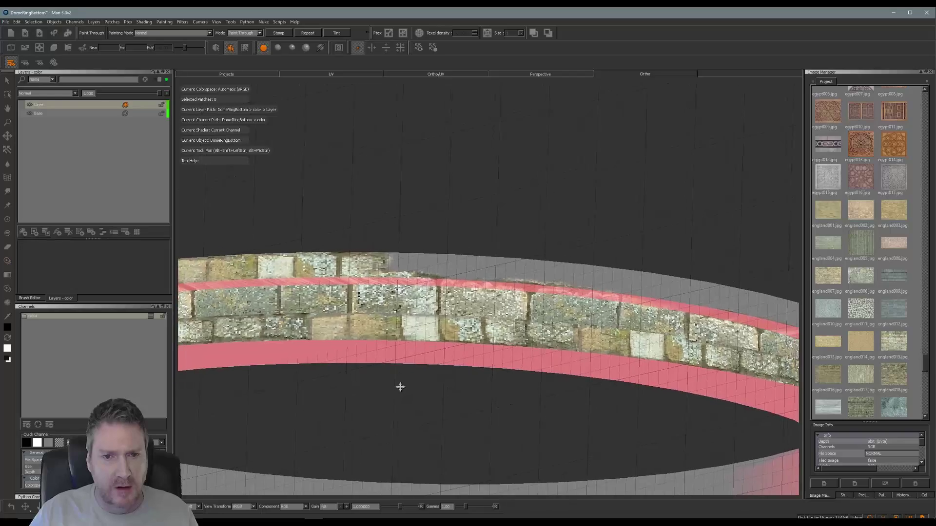
alt+drag(463, 383, 442, 378)
key(u)
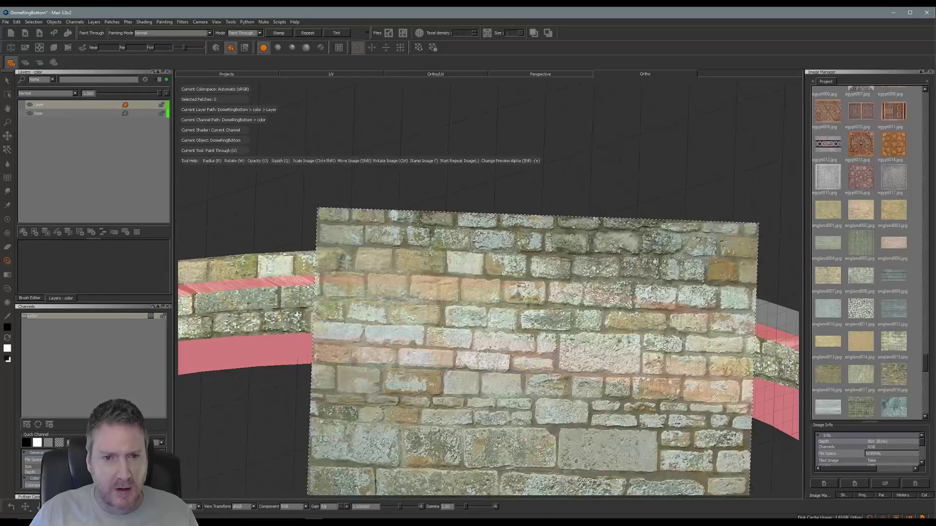
mouse_move(491, 303)
shift+mouse_down()
mouse_move(570, 284)
mouse_move(522, 289)
shift+mouse_up()
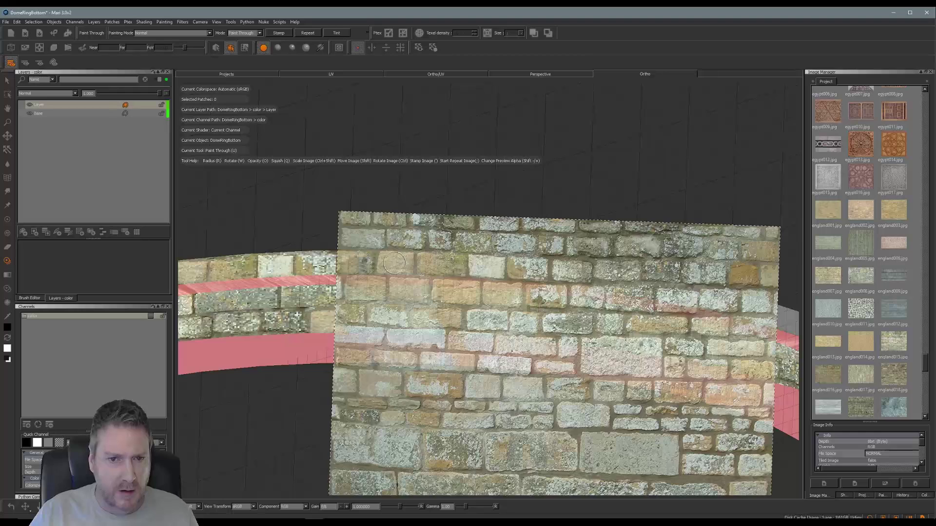
key(Return)
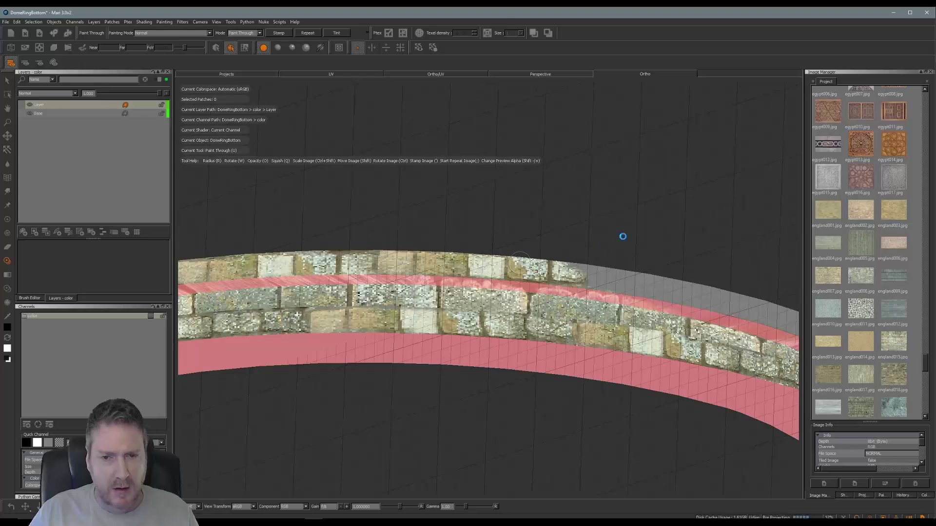
Move the wall image onto the unpainted part of the upper row and brush the next stones up to the existing ones.
alt+middle_drag(619, 211, 382, 198)
mouse_move(383, 199)
alt+mouse_down()
mouse_move(349, 401)
mouse_move(461, 349)
mouse_move(433, 372)
alt+mouse_up()
mouse_move(564, 278)
shift+mouse_down()
mouse_move(541, 244)
mouse_move(517, 239)
shift+mouse_up()
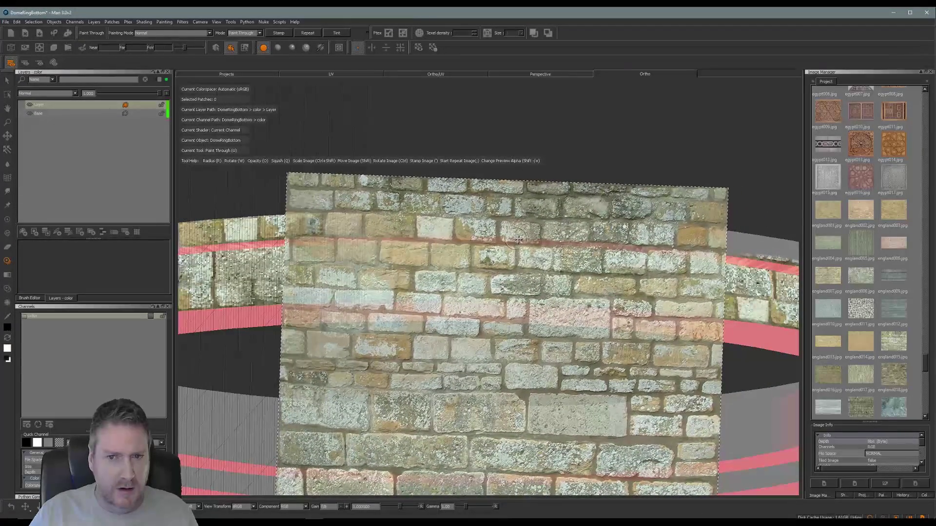
drag(352, 217, 333, 217)
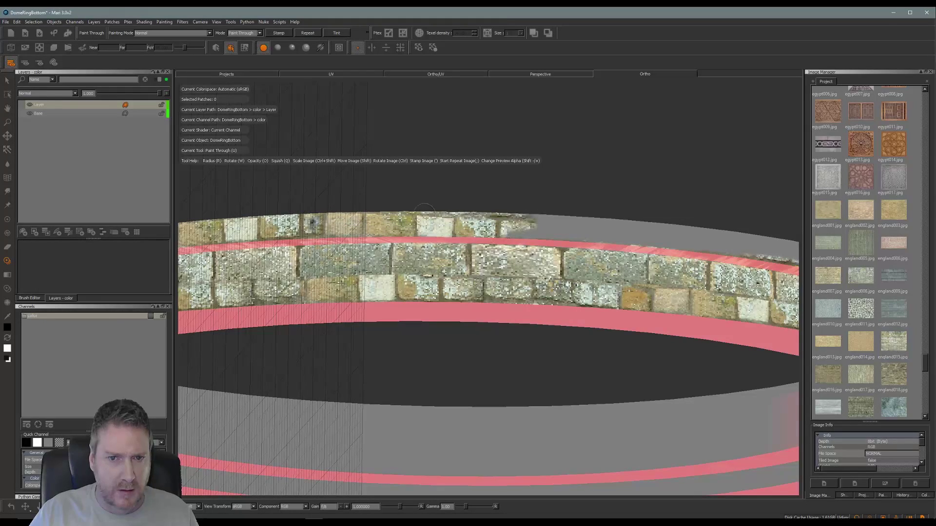
mouse_move(511, 222)
mouse_down()
mouse_move(489, 221)
mouse_move(572, 256)
mouse_up()
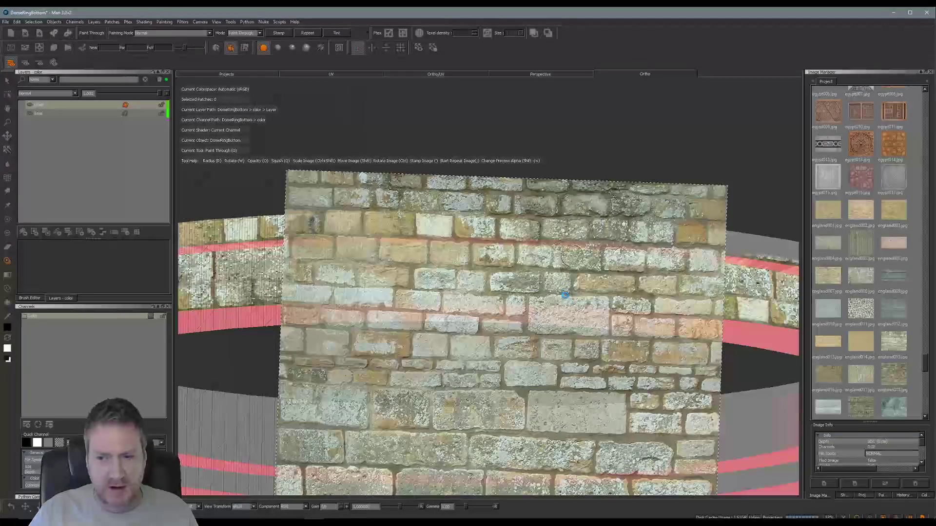
mouse_move(571, 256)
middle_down()
mouse_move(472, 225)
mouse_move(550, 242)
mouse_move(518, 271)
middle_up()
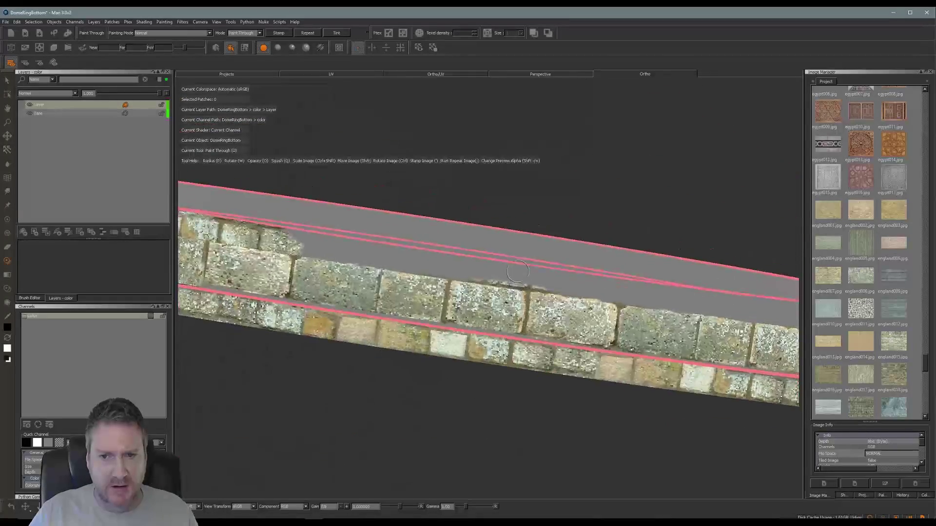
Align the wall image with the last painted stone of the upper row and extend the stones across the following bare stretch.
mouse_move(518, 271)
alt+mouse_down()
mouse_move(255, 244)
mouse_move(647, 299)
mouse_move(257, 356)
mouse_move(357, 370)
mouse_move(366, 382)
mouse_move(359, 395)
mouse_move(418, 389)
alt+mouse_up()
key(u)
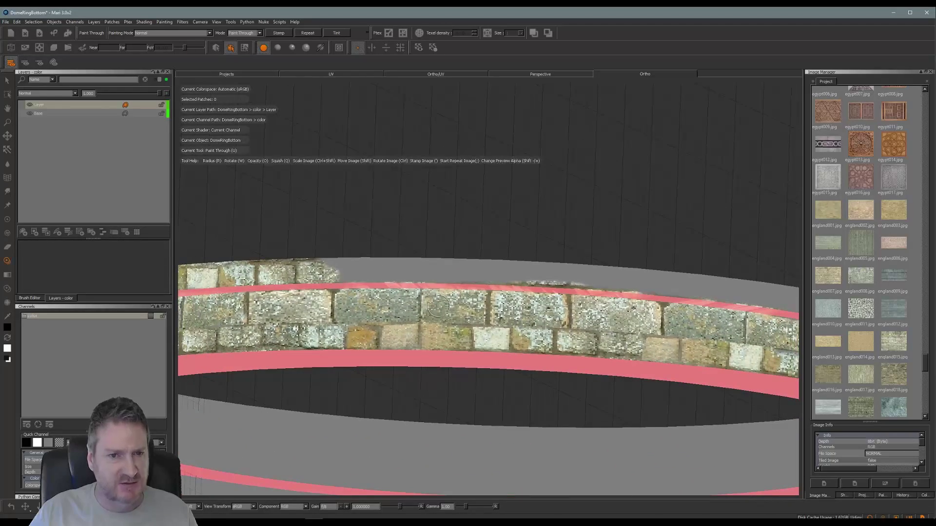
mouse_move(534, 256)
shift+mouse_down()
mouse_move(603, 298)
mouse_move(533, 297)
mouse_move(609, 282)
mouse_move(535, 303)
shift+mouse_up()
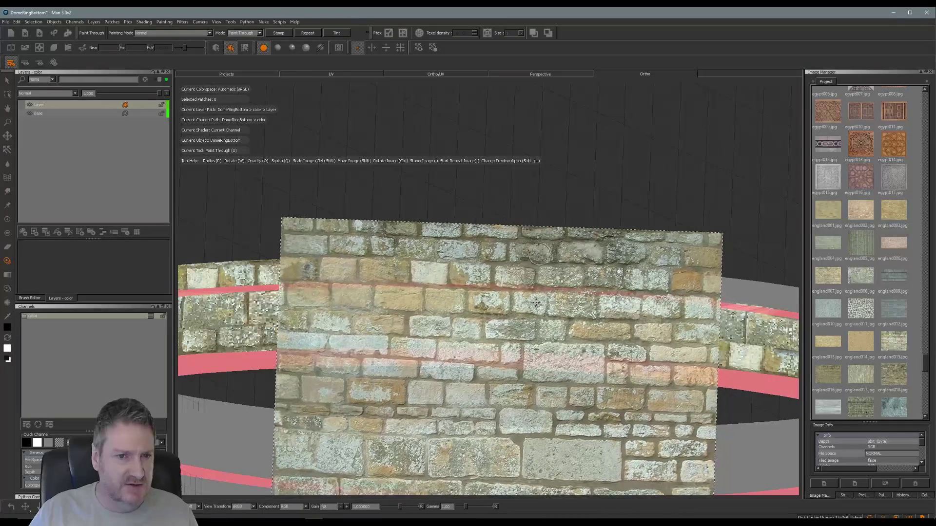
drag(333, 264, 320, 260)
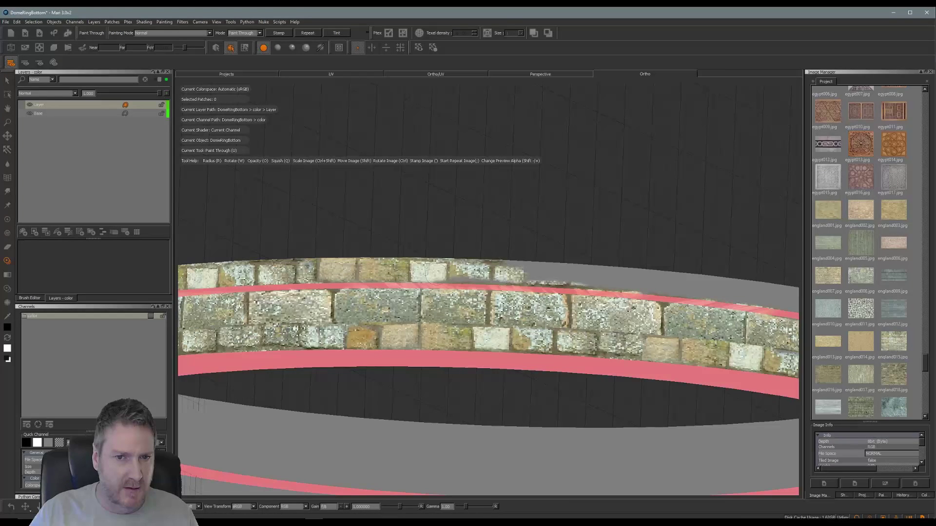
drag(530, 276, 520, 261)
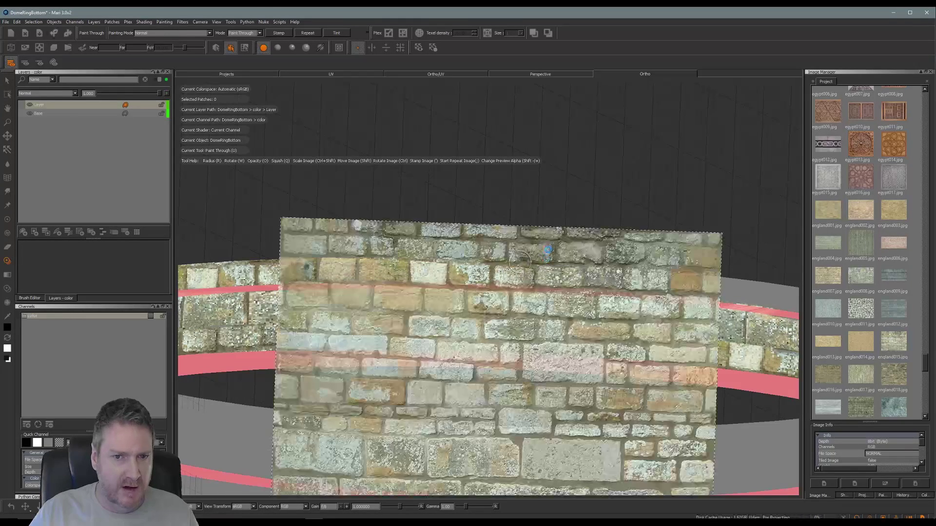
Rotate the wall image slightly counter-clockwise to follow the rising curve of the upper row and paint stones there.
mouse_move(636, 195)
middle_down()
mouse_move(490, 173)
mouse_move(645, 211)
mouse_move(433, 215)
mouse_move(539, 204)
mouse_move(335, 259)
mouse_move(549, 259)
mouse_move(344, 384)
mouse_move(442, 363)
middle_up()
mouse_move(442, 363)
alt+mouse_down()
mouse_move(407, 388)
mouse_move(379, 378)
mouse_move(403, 397)
alt+mouse_up()
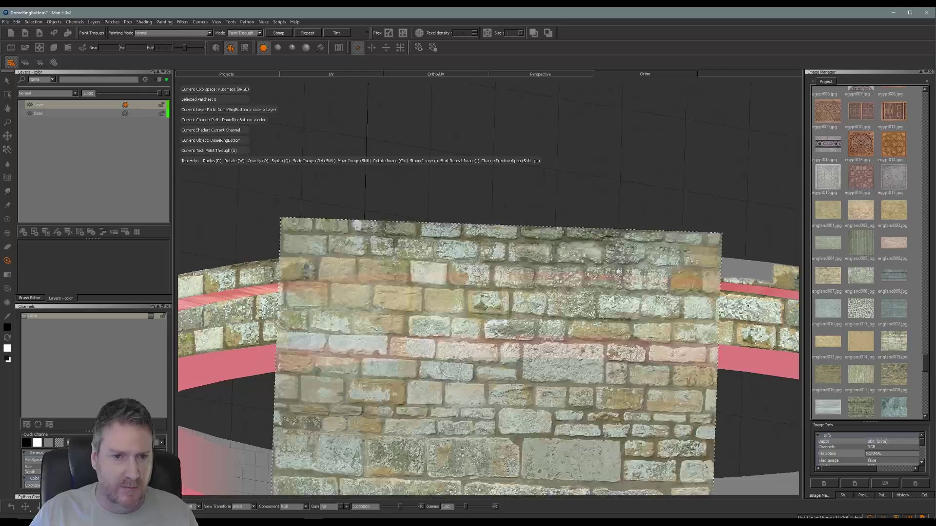
ctrl+drag(601, 303, 584, 316)
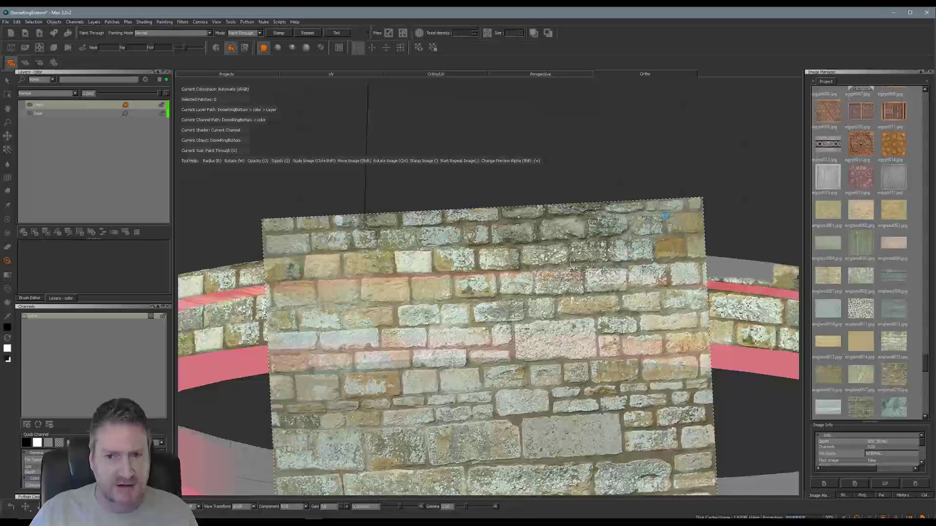
Slide the rotated wall image over the last gap in the upper row and paint stones until both ends meet.
mouse_move(664, 215)
alt+mouse_down()
mouse_move(542, 205)
mouse_move(522, 190)
mouse_move(631, 249)
mouse_move(440, 363)
mouse_move(447, 376)
mouse_move(560, 328)
mouse_move(582, 385)
mouse_move(566, 391)
alt+mouse_up()
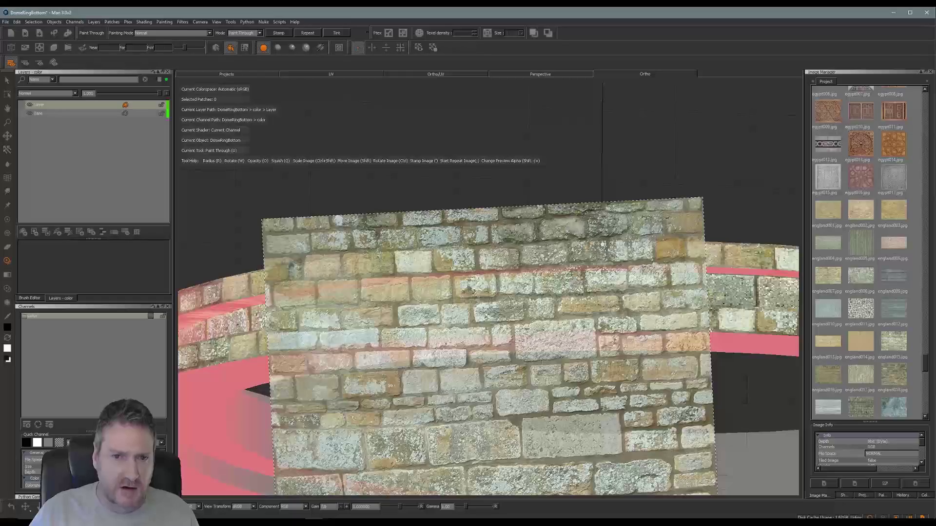
mouse_move(499, 306)
shift+mouse_down()
mouse_move(507, 273)
mouse_move(512, 292)
mouse_move(516, 283)
mouse_move(520, 290)
shift+mouse_up()
drag(415, 259, 429, 260)
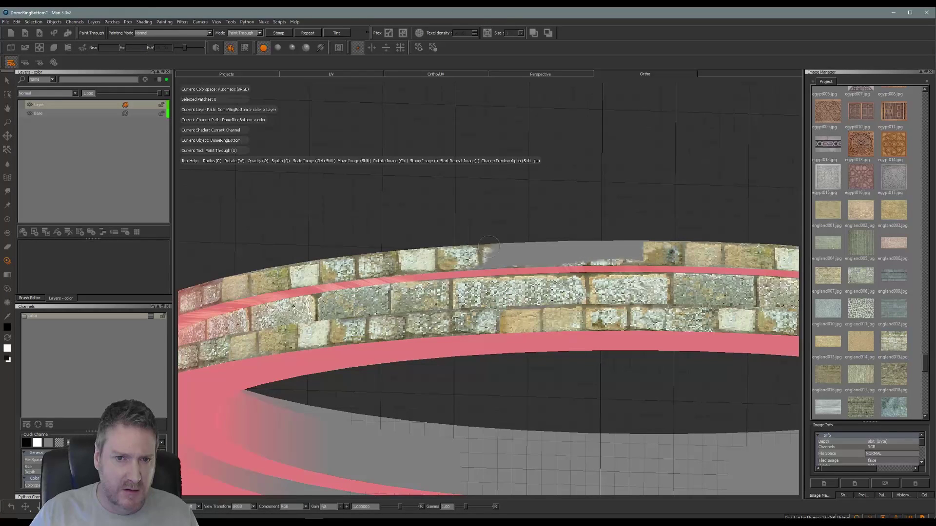
drag(489, 247, 612, 243)
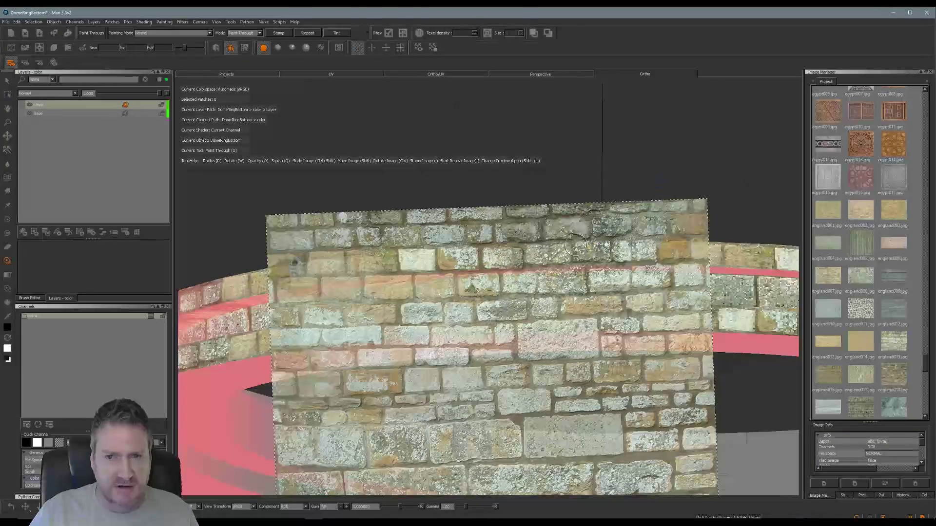
Rotate the wall image slightly clockwise, touch up the join in the completed upper row, and save the project.
mouse_move(575, 246)
alt+mouse_down()
mouse_move(589, 171)
mouse_move(517, 197)
alt+mouse_up()
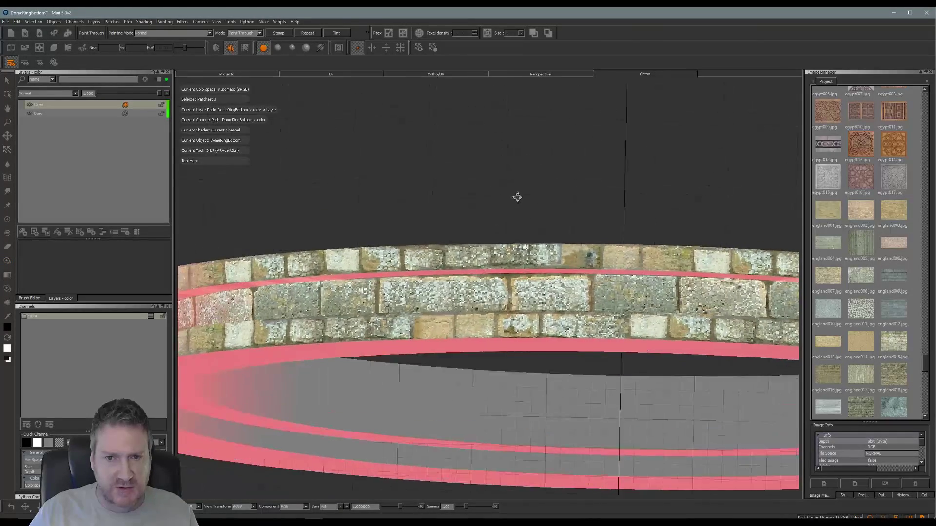
mouse_move(638, 268)
ctrl+mouse_down()
mouse_move(640, 280)
mouse_move(558, 262)
ctrl+mouse_up()
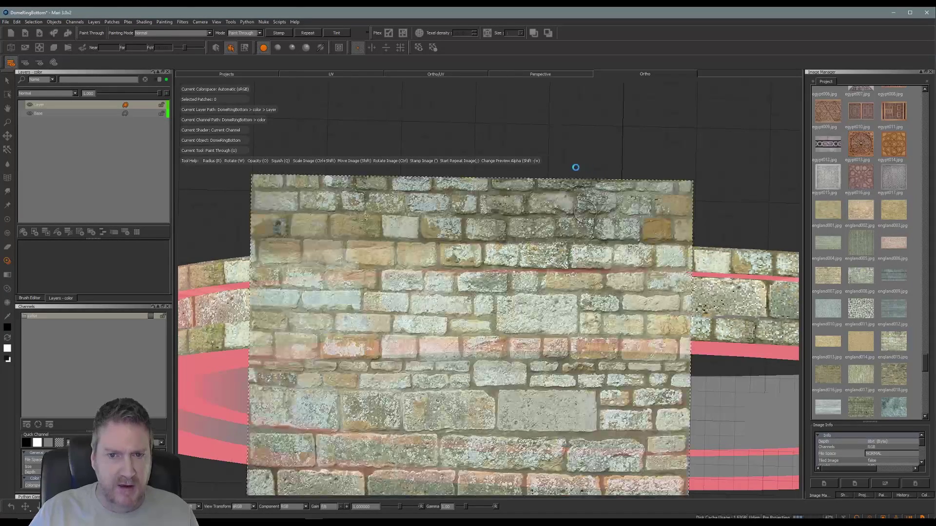
alt+drag(614, 173, 582, 207)
scroll(489, 218, down, 5)
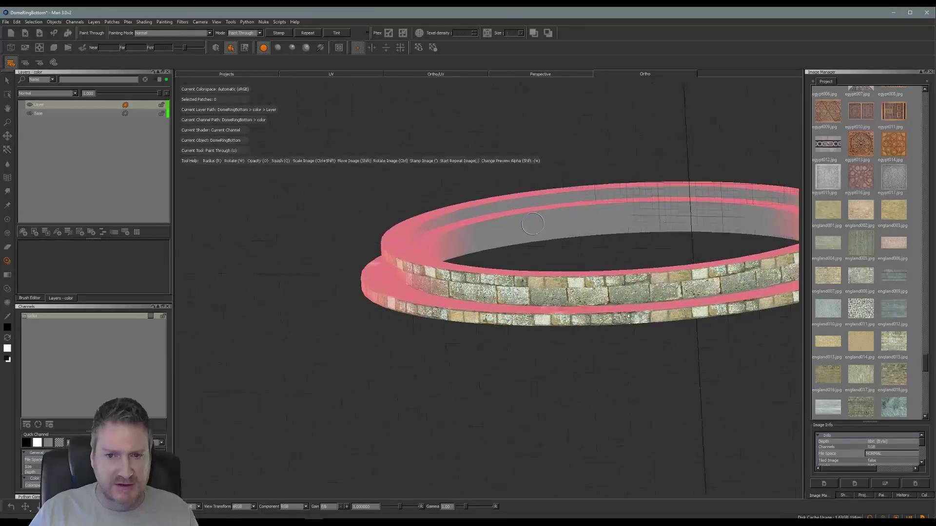
mouse_move(489, 217)
alt+mouse_down()
mouse_move(372, 217)
mouse_move(285, 180)
alt+mouse_up()
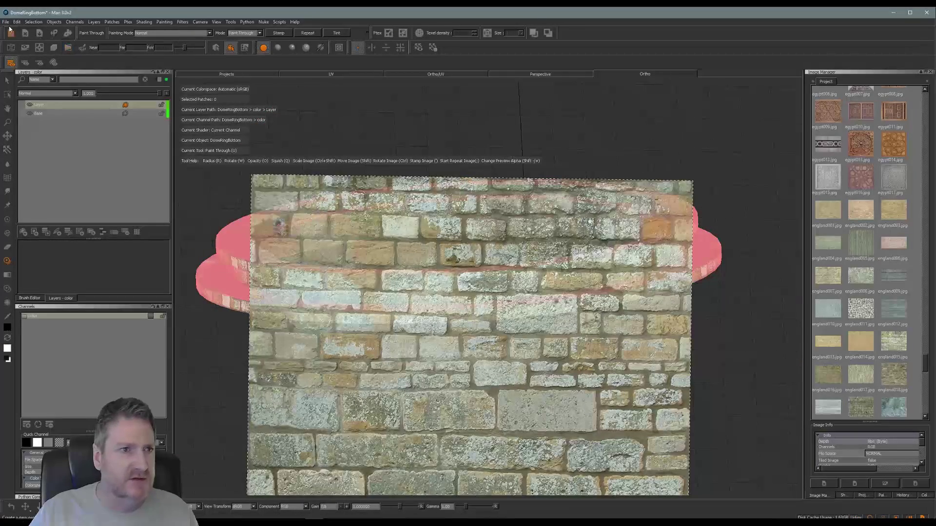
click(6, 21)
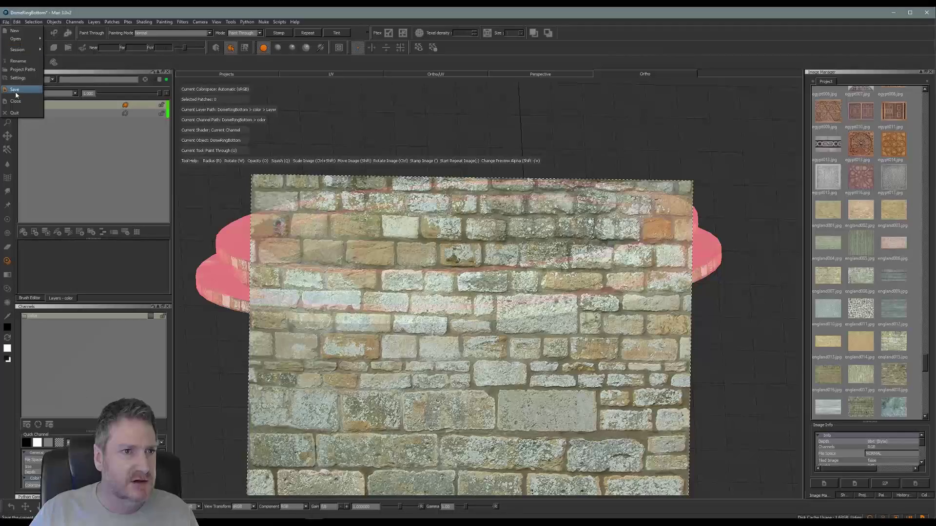
click(20, 93)
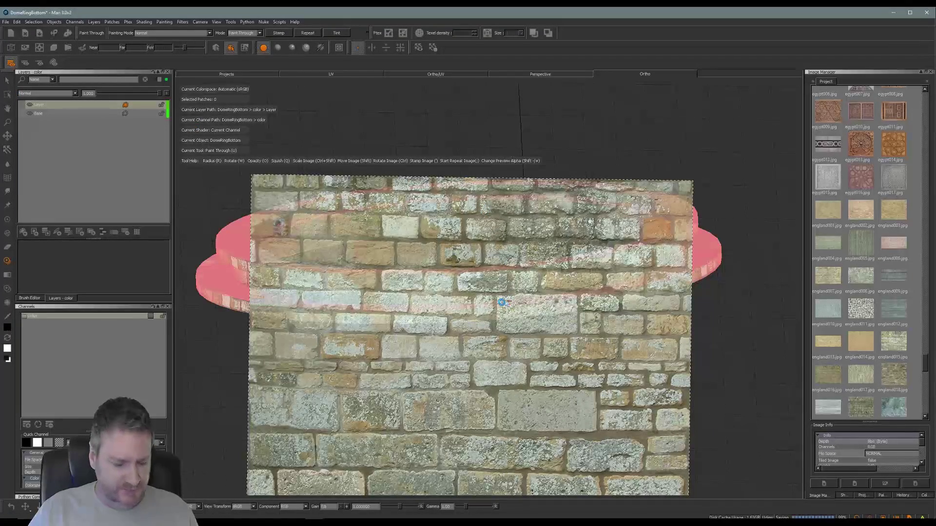
Move the wall image clear of the ring and examine its flat underside face-on.
mouse_move(592, 369)
shift+mouse_down()
mouse_move(658, 503)
mouse_move(649, 525)
shift+mouse_up()
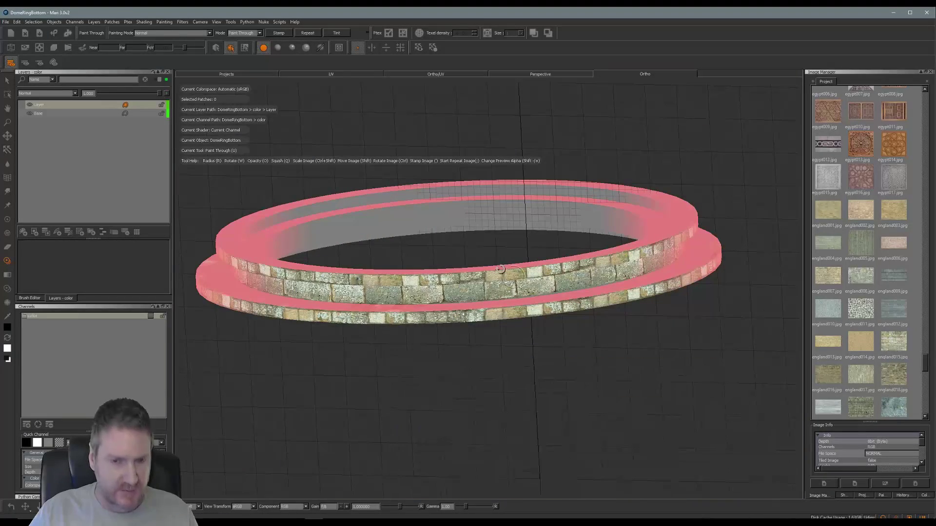
mouse_move(551, 318)
alt+mouse_down()
mouse_move(480, 251)
mouse_move(482, 289)
mouse_move(487, 239)
mouse_move(541, 263)
alt+mouse_up()
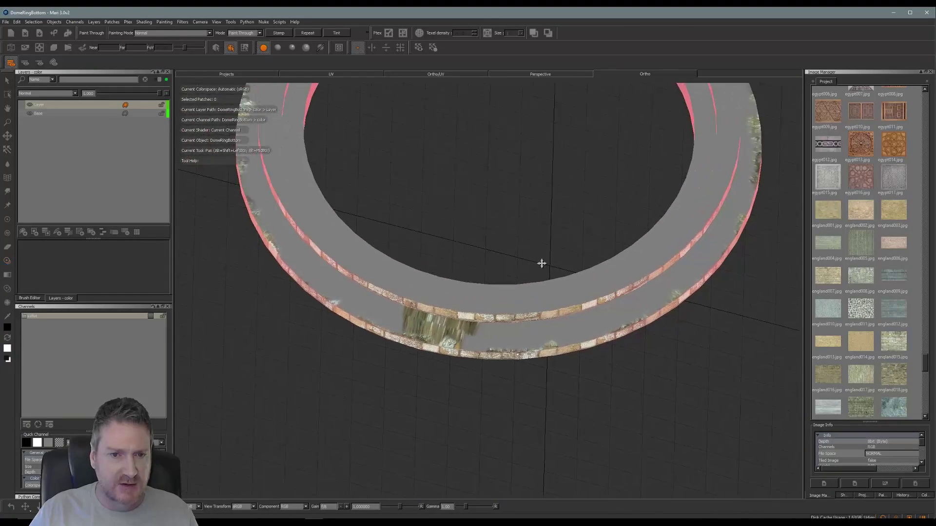
mouse_move(516, 261)
alt+middle_down()
mouse_move(526, 331)
mouse_move(520, 324)
alt+middle_up()
alt+drag(519, 302, 514, 340)
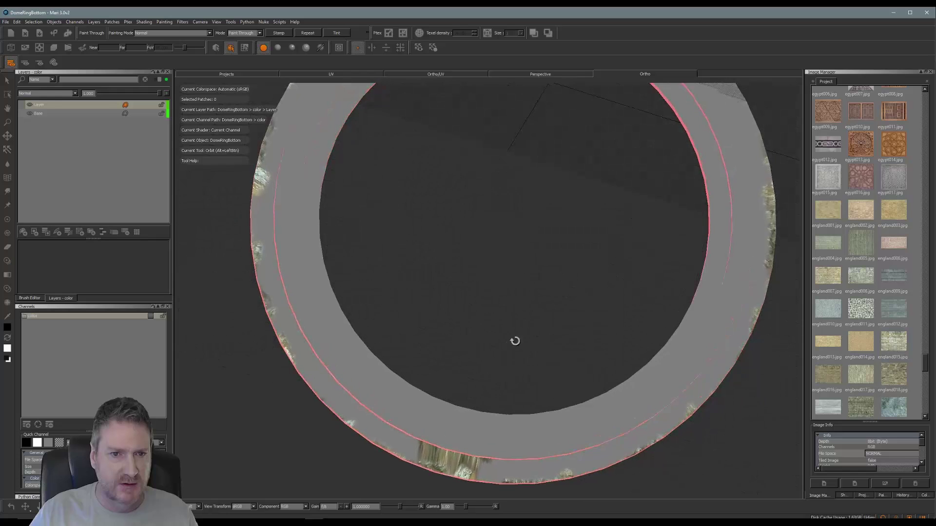
alt+middle_drag(527, 286, 522, 338)
alt+drag(507, 332, 482, 313)
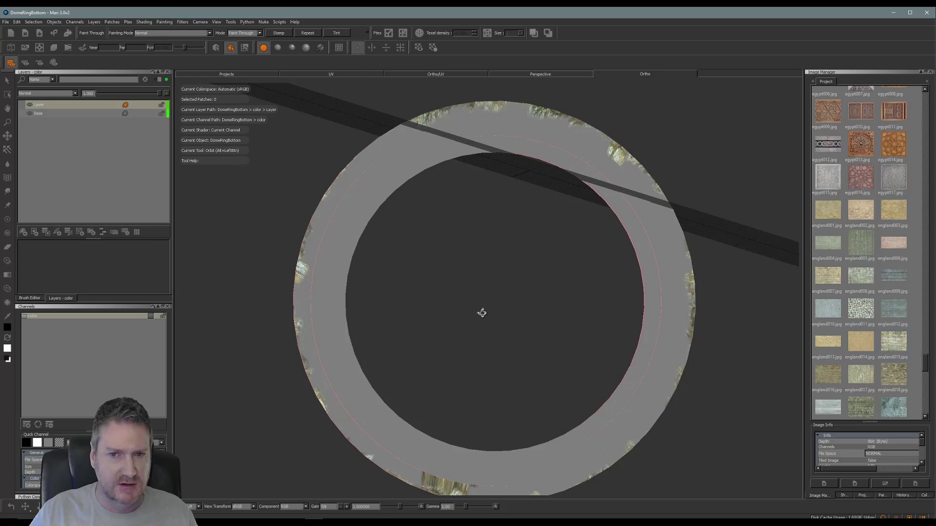
alt+middle_drag(481, 313, 490, 296)
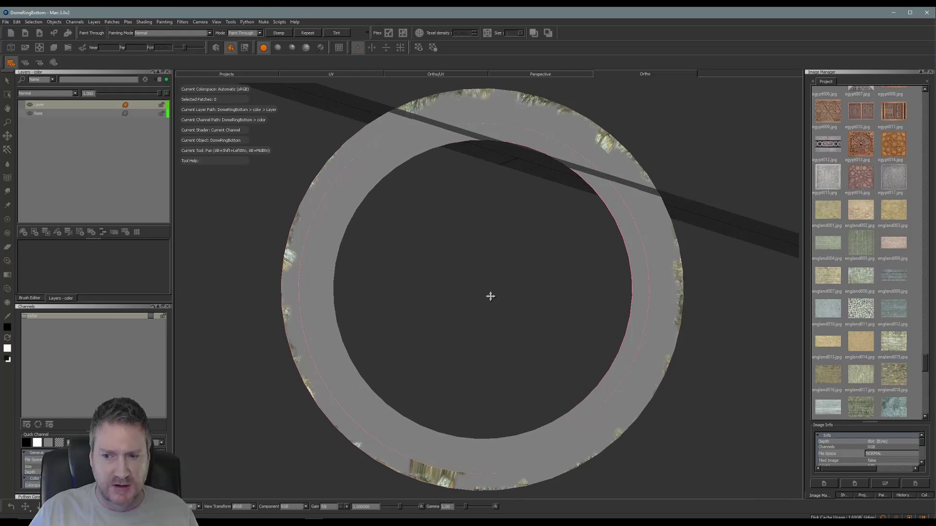
Place the wall image over the ring's flat underside and enlarge it.
key(u)
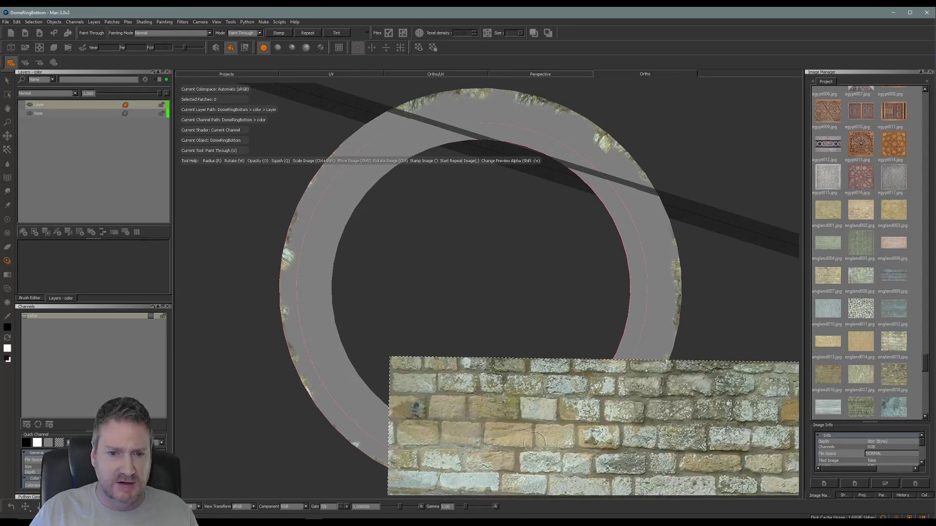
shift+drag(535, 442, 549, 283)
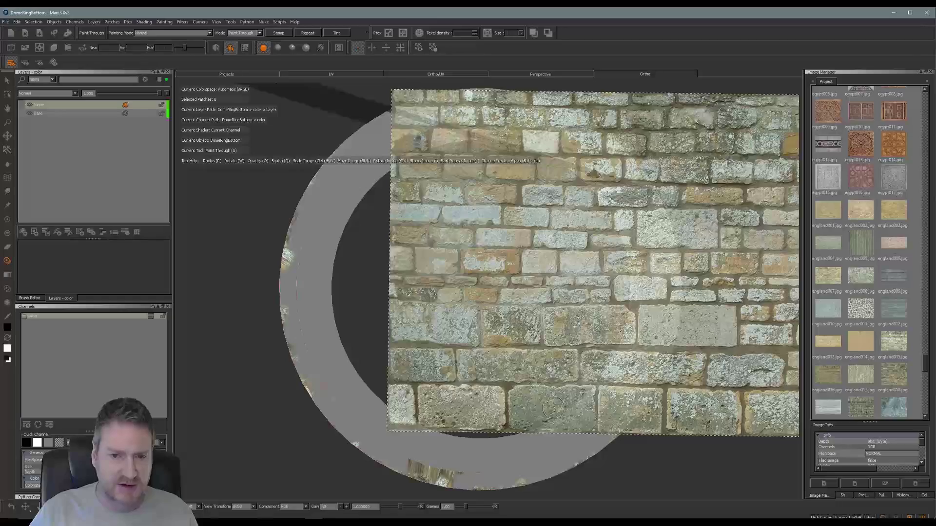
mouse_move(546, 409)
ctrl+shift+mouse_down()
mouse_move(623, 444)
mouse_move(532, 395)
mouse_move(525, 382)
mouse_move(652, 386)
mouse_move(584, 385)
mouse_move(457, 358)
mouse_move(406, 372)
mouse_move(445, 413)
mouse_move(453, 285)
ctrl+shift+mouse_up()
scroll(445, 372, down, 1)
scroll(506, 368, up, 4)
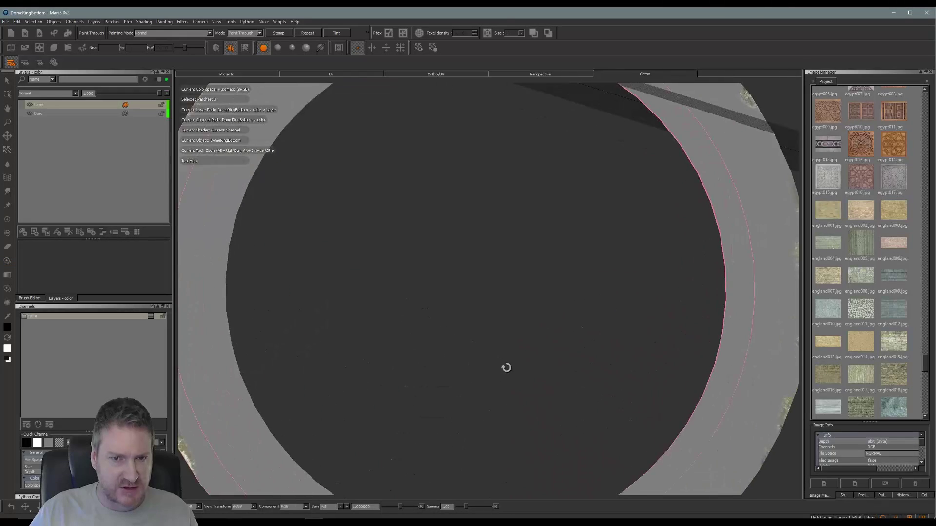
mouse_move(505, 368)
alt+middle_down()
mouse_move(541, 156)
mouse_move(493, 180)
alt+middle_up()
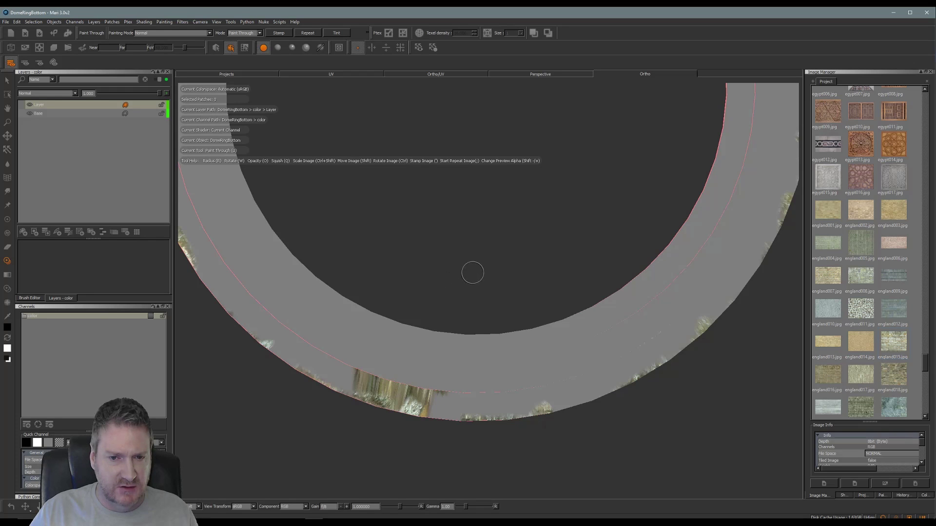
alt+drag(472, 273, 474, 202)
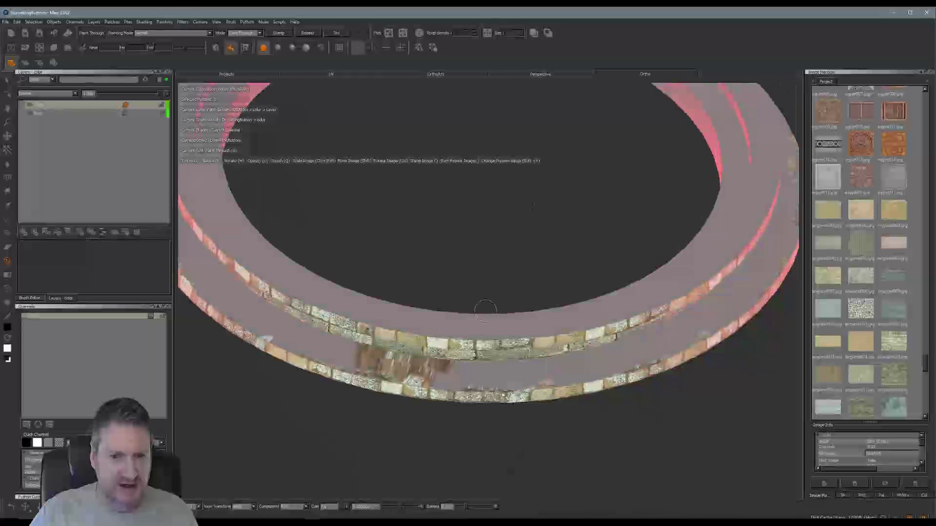
mouse_move(480, 245)
alt+mouse_down()
mouse_move(479, 303)
mouse_move(471, 301)
mouse_move(476, 309)
mouse_move(514, 302)
alt+mouse_up()
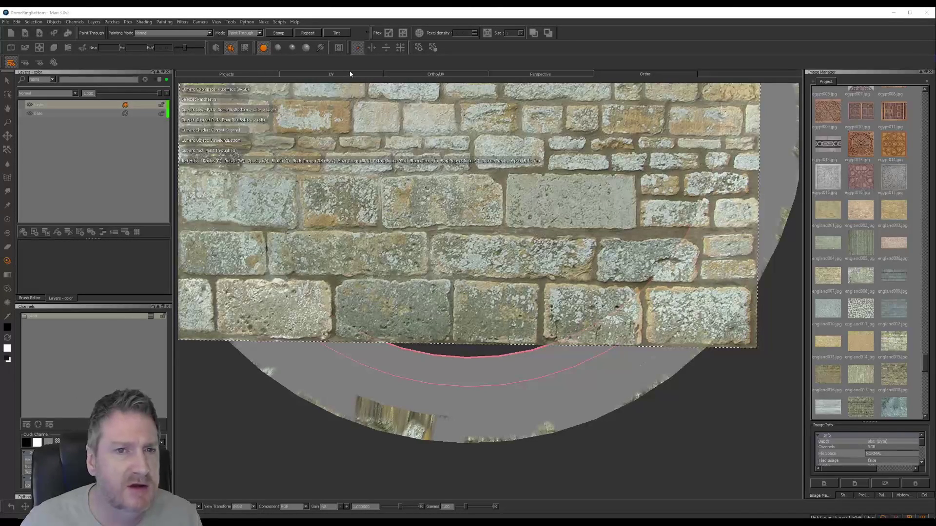
Switch to the UV view and examine the circular UV shells of the ring's flat faces up close.
click(336, 76)
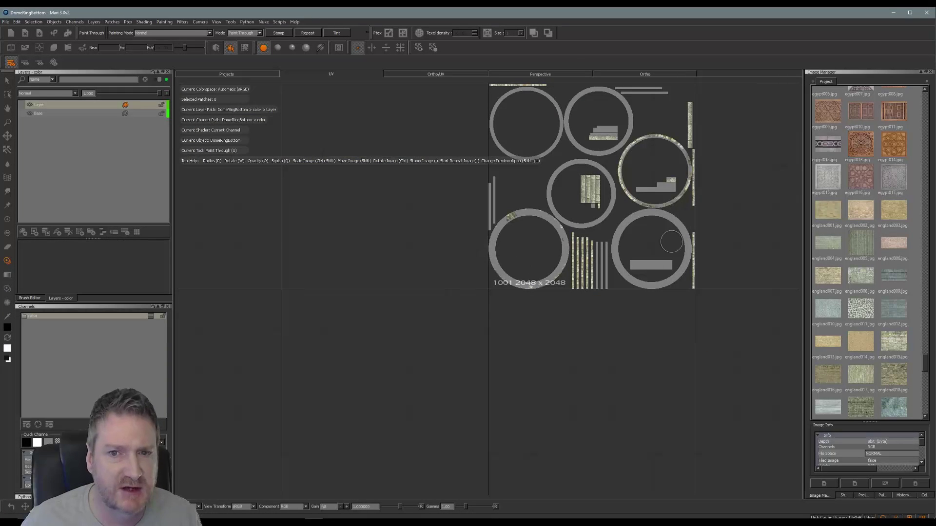
key(f)
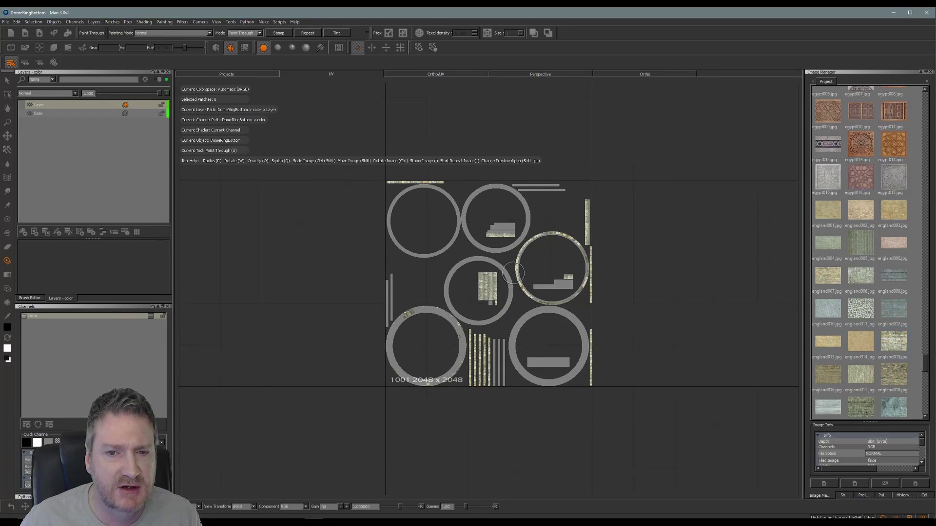
right_drag(531, 272, 553, 390)
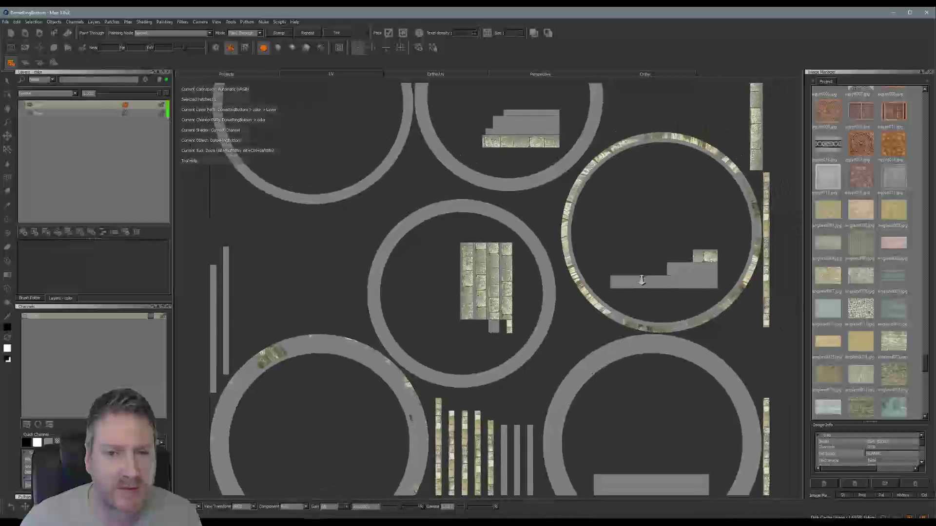
middle_drag(387, 224, 497, 386)
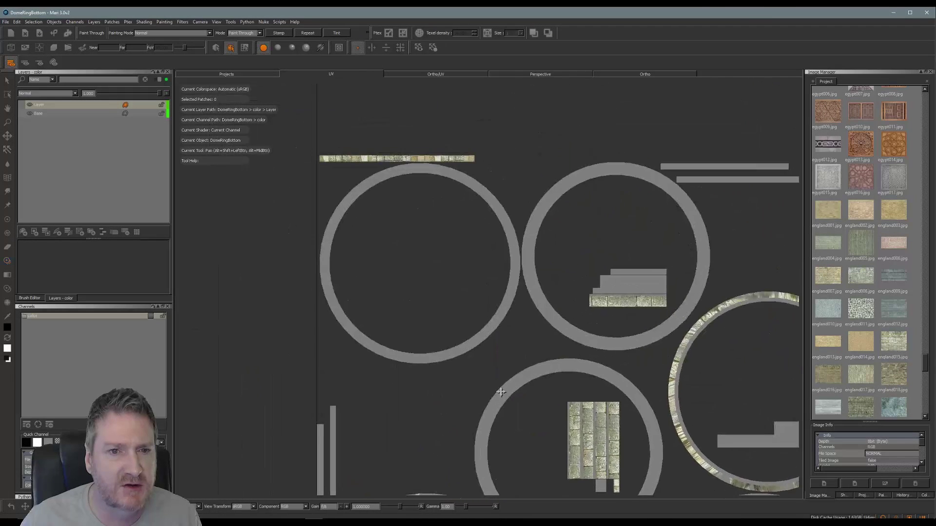
right_drag(501, 388, 459, 346)
right_drag(423, 319, 531, 309)
middle_drag(550, 309, 683, 294)
scroll(499, 297, up, 3)
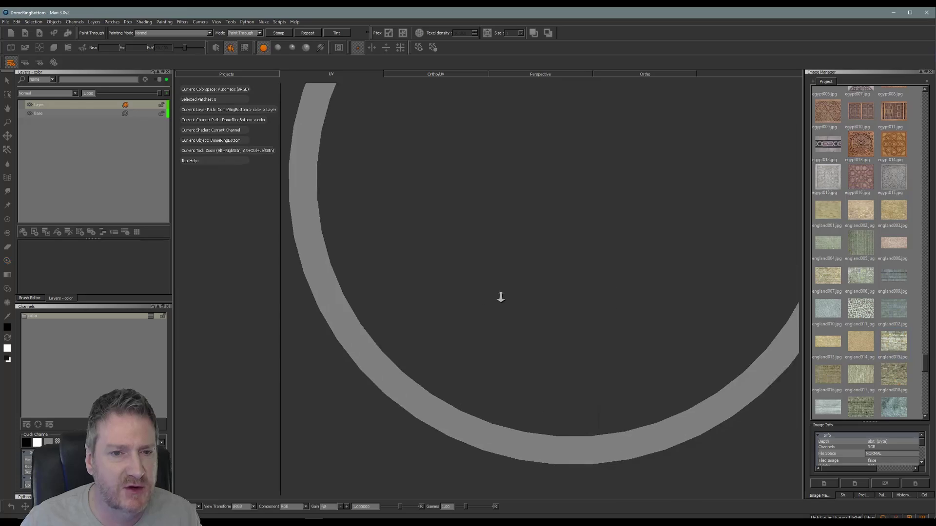
Rotate the wall image clockwise so its stone rows run diagonally over the ring's circular UV shell.
middle_drag(501, 297, 560, 280)
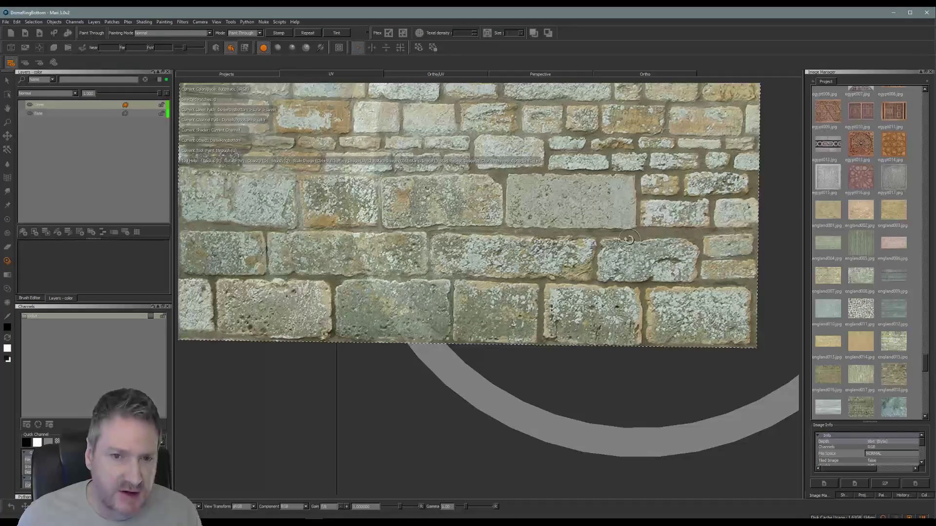
ctrl+drag(628, 239, 542, 395)
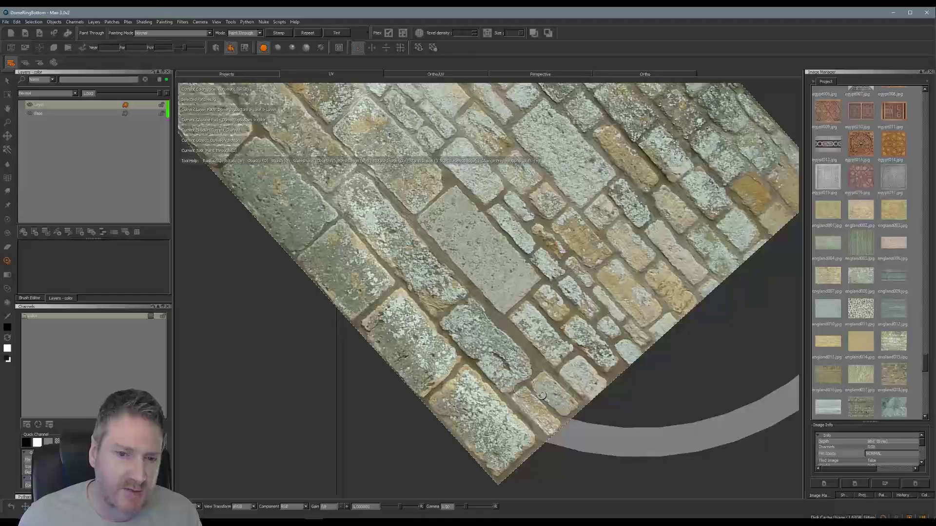
Check the ring's flat underside in the Ortho view, return to the UV view and examine the lower-left arc of its shell without the image preview.
click(643, 75)
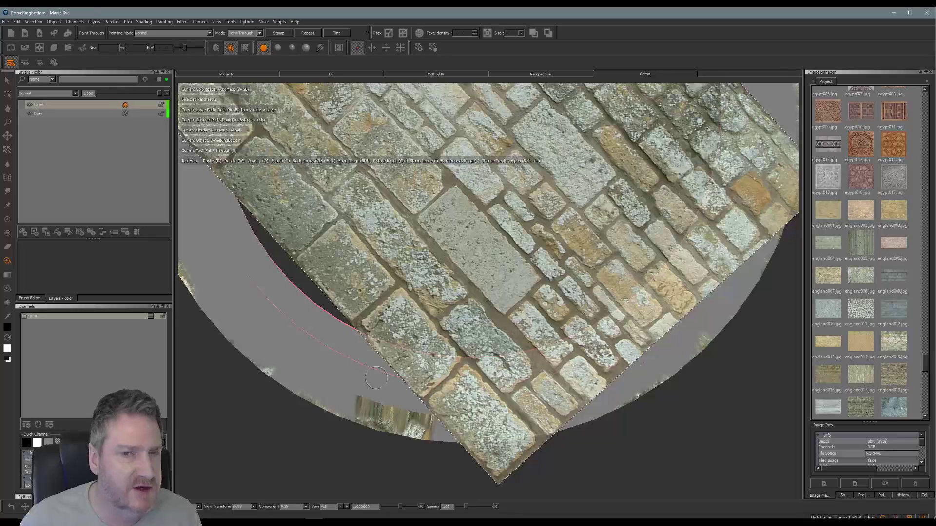
click(331, 74)
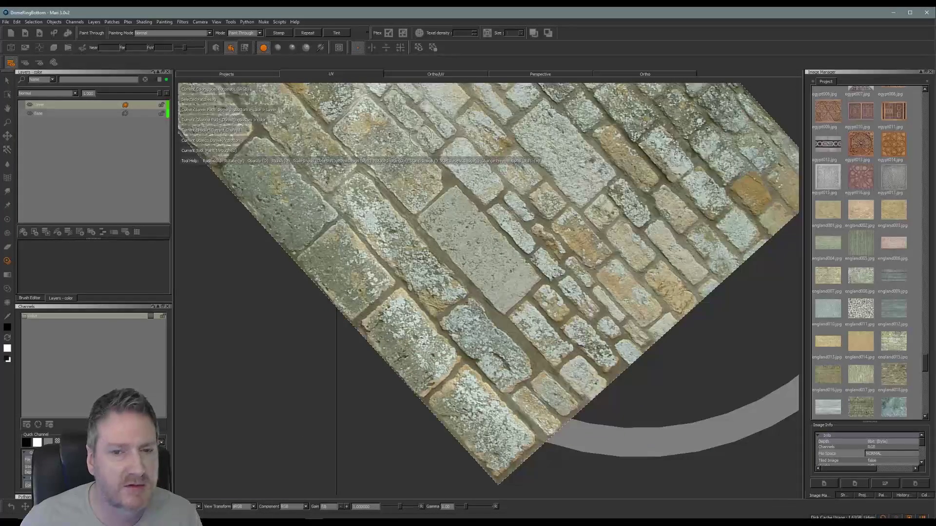
key(r)
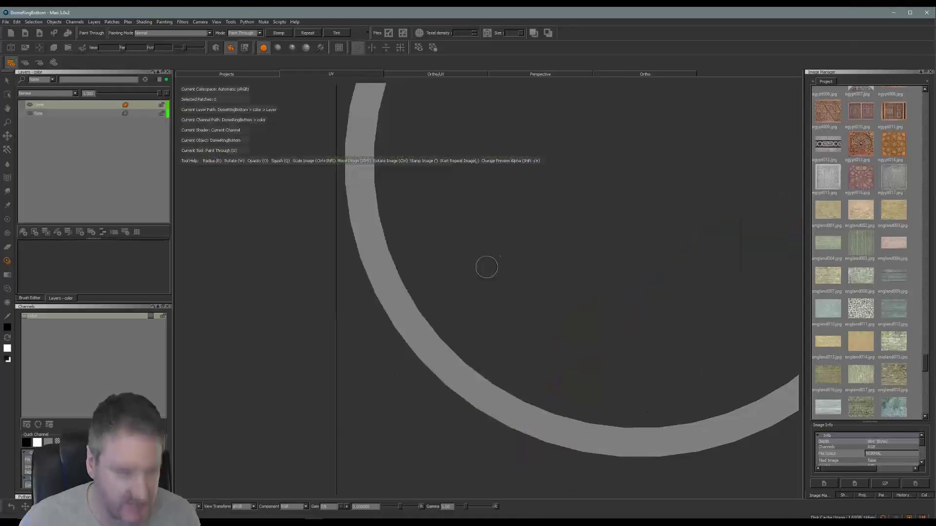
alt+right_drag(471, 263, 499, 269)
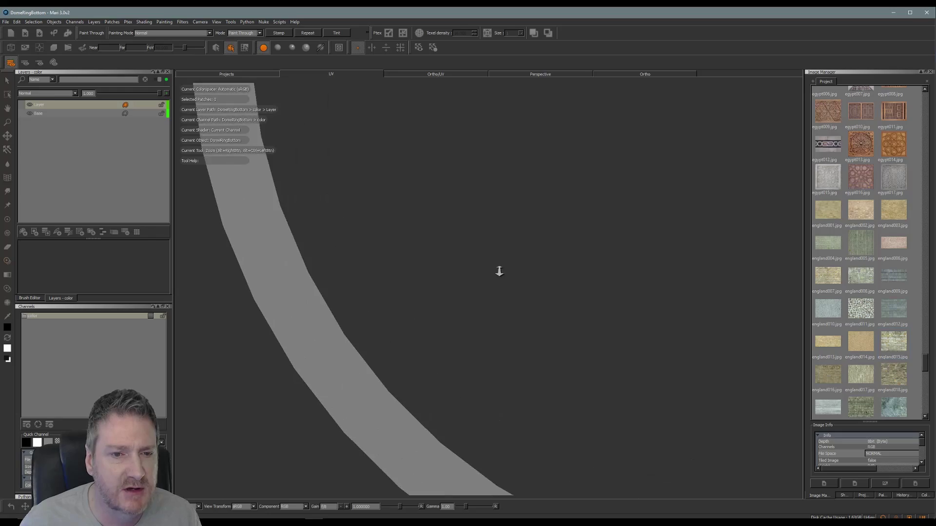
Align the bottom row of the stone-wall image with the ring strip's upper-left stretch and paint a first stone section through onto it.
alt+middle_drag(441, 274, 521, 203)
shift+drag(533, 265, 481, 229)
mouse_move(582, 225)
ctrl+shift+mouse_down()
mouse_move(572, 252)
mouse_move(527, 260)
ctrl+shift+mouse_up()
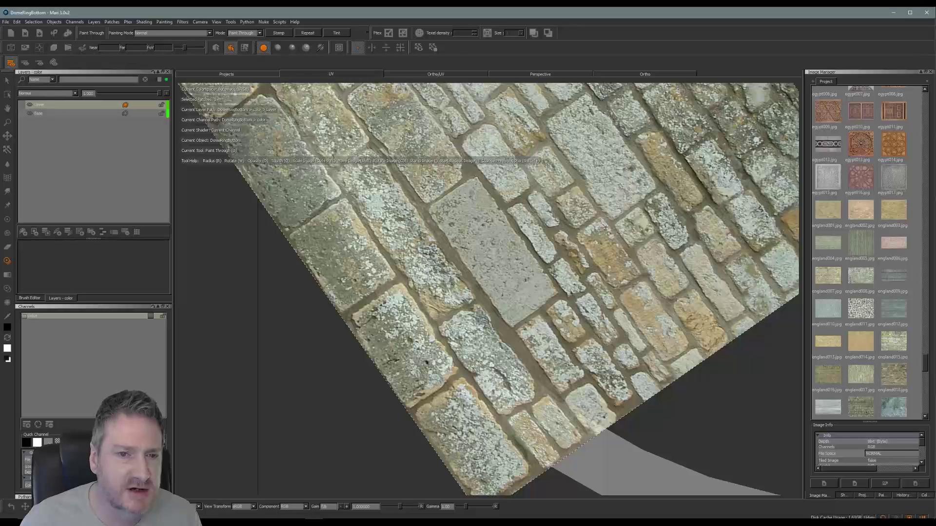
mouse_move(421, 273)
shift+mouse_down()
mouse_move(493, 247)
mouse_move(449, 256)
shift+mouse_up()
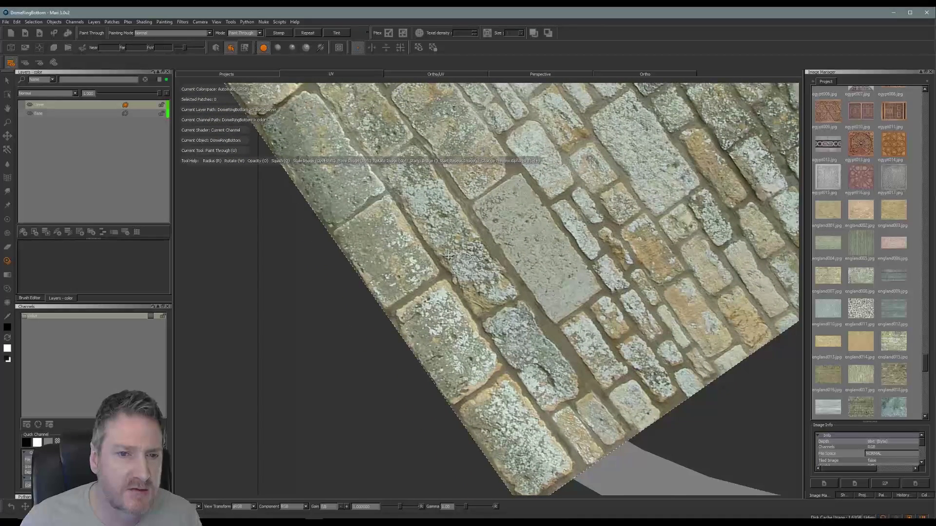
mouse_move(380, 240)
mouse_down()
mouse_move(390, 223)
mouse_move(351, 264)
mouse_move(405, 238)
mouse_move(405, 256)
mouse_move(375, 276)
mouse_move(417, 267)
mouse_move(392, 298)
mouse_move(432, 267)
mouse_move(345, 224)
mouse_up()
scroll(399, 276, up, 8)
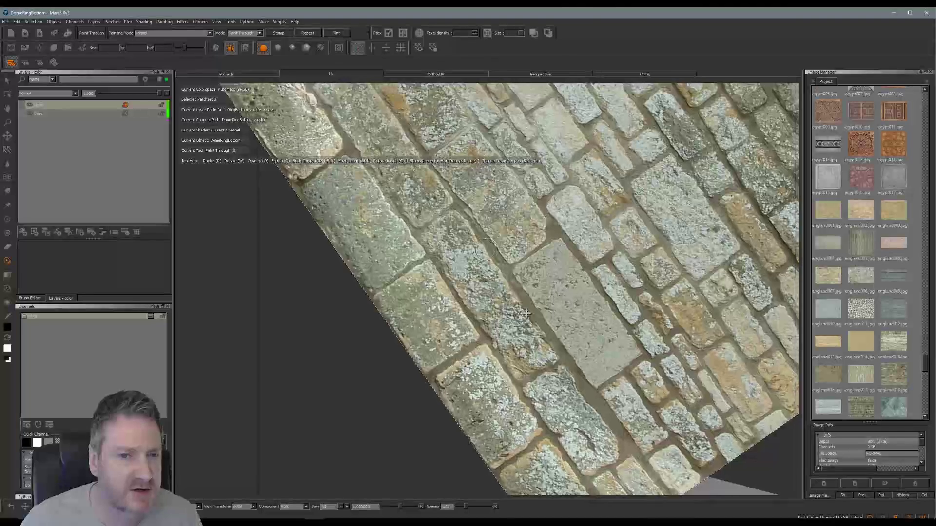
scroll(446, 281, down, 8)
mouse_move(446, 281)
mouse_down()
mouse_move(429, 327)
mouse_move(444, 337)
mouse_move(440, 357)
mouse_up()
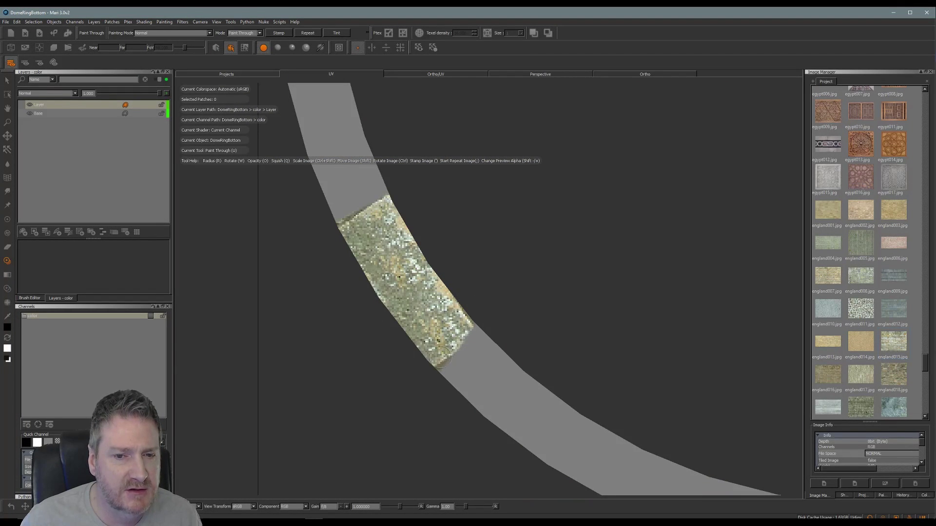
scroll(449, 314, up, 8)
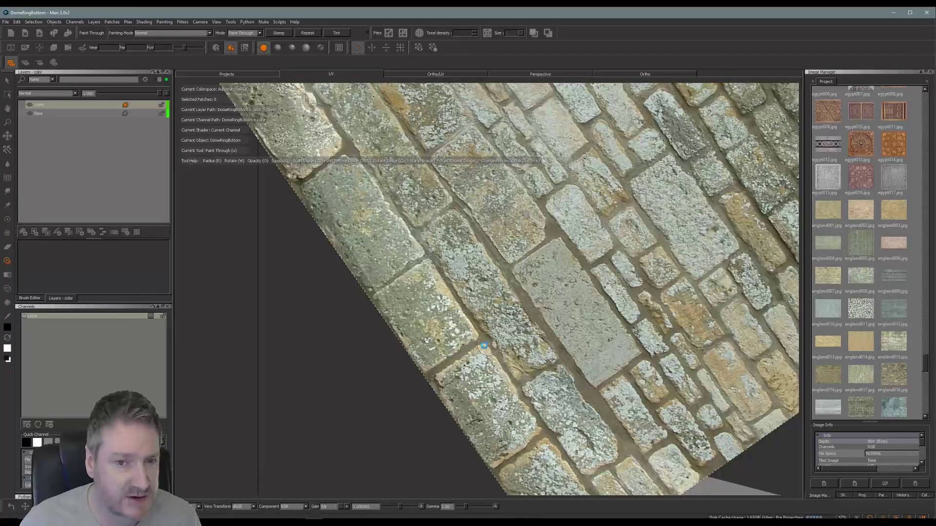
scroll(433, 204, down, 8)
Rotate the stone-wall image to follow the strip below the first section and paint its corner blocks on with Paint Through.
middle_drag(433, 204, 424, 209)
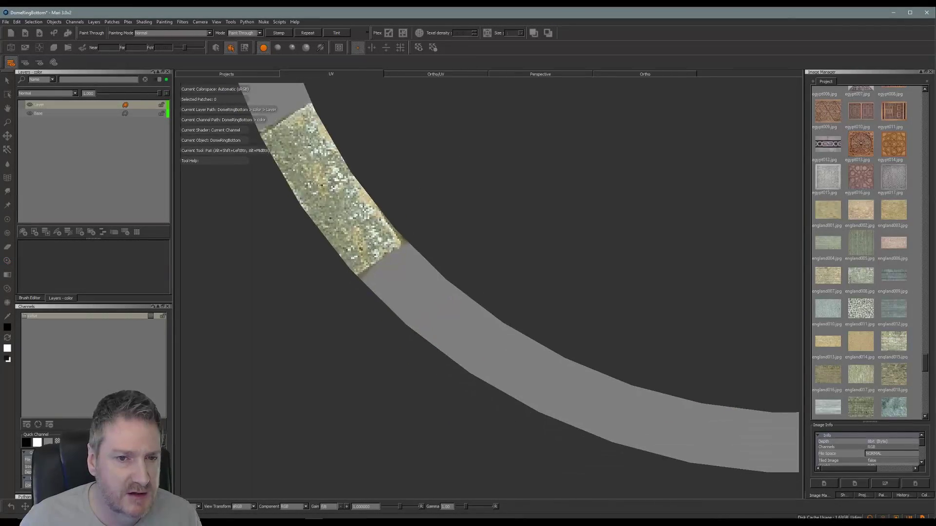
scroll(462, 224, up, 8)
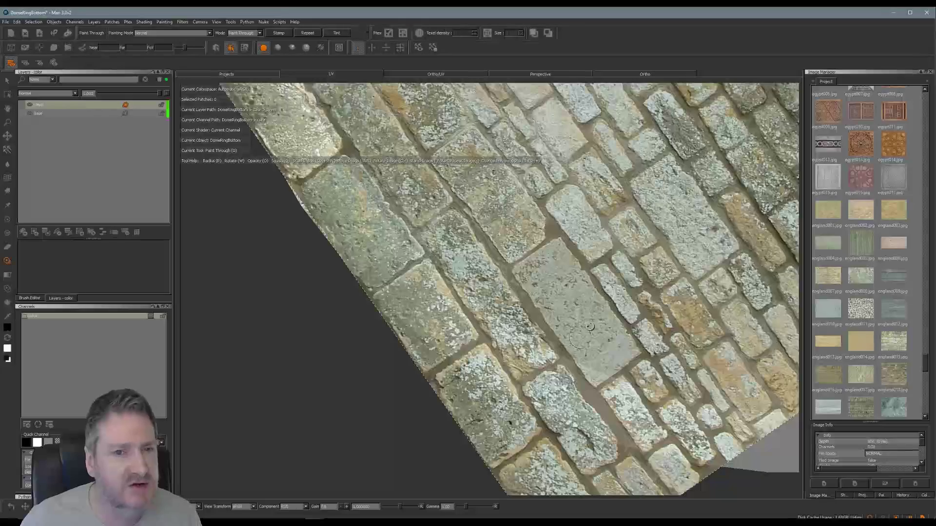
ctrl+drag(590, 327, 604, 297)
mouse_move(480, 267)
ctrl+mouse_down()
mouse_move(487, 257)
mouse_move(474, 298)
mouse_move(567, 396)
mouse_move(530, 360)
ctrl+mouse_up()
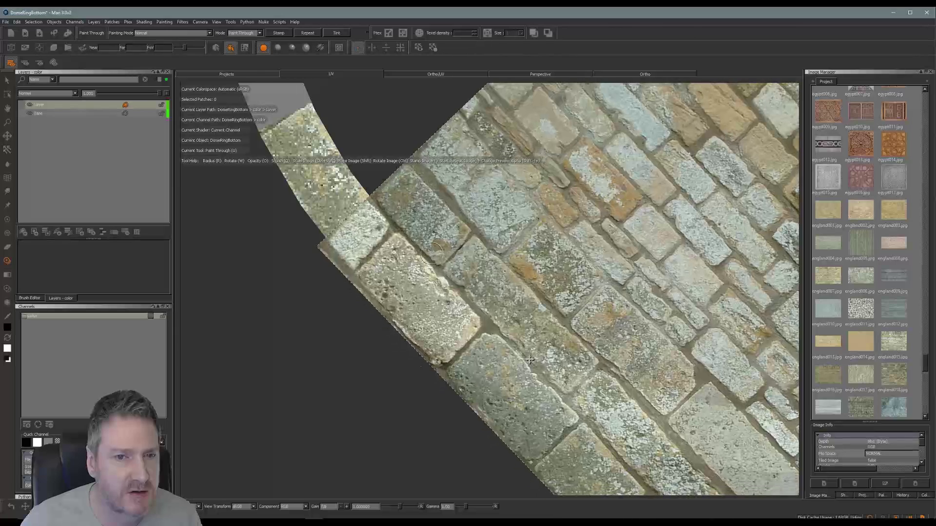
drag(403, 252, 398, 248)
mouse_move(399, 247)
shift+mouse_down()
mouse_move(382, 232)
mouse_move(390, 235)
mouse_move(371, 291)
mouse_move(402, 293)
shift+mouse_up()
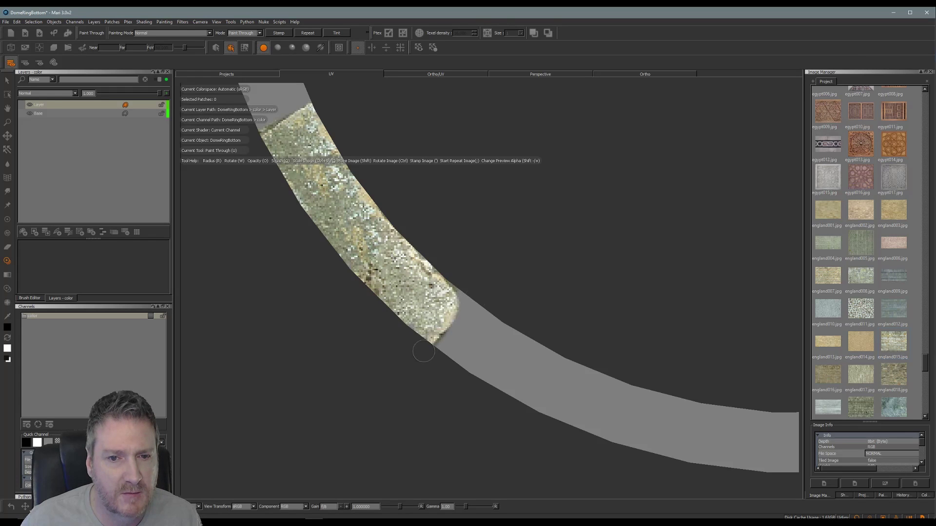
Turn the stone-wall image flatter, overlap it with the painted end, and extend the pale stone down the lower-left curve.
mouse_move(409, 319)
shift+mouse_down()
mouse_move(466, 244)
mouse_move(543, 371)
mouse_move(586, 344)
shift+mouse_up()
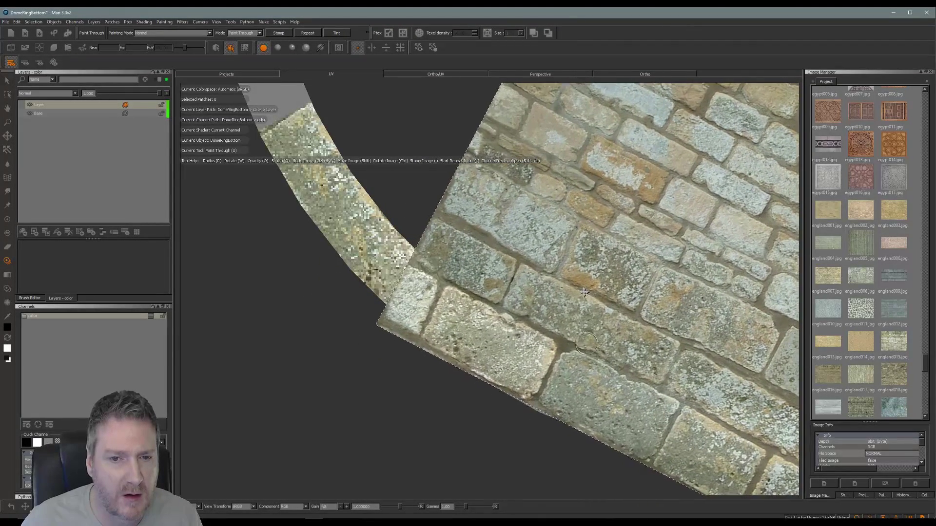
key(Escape)
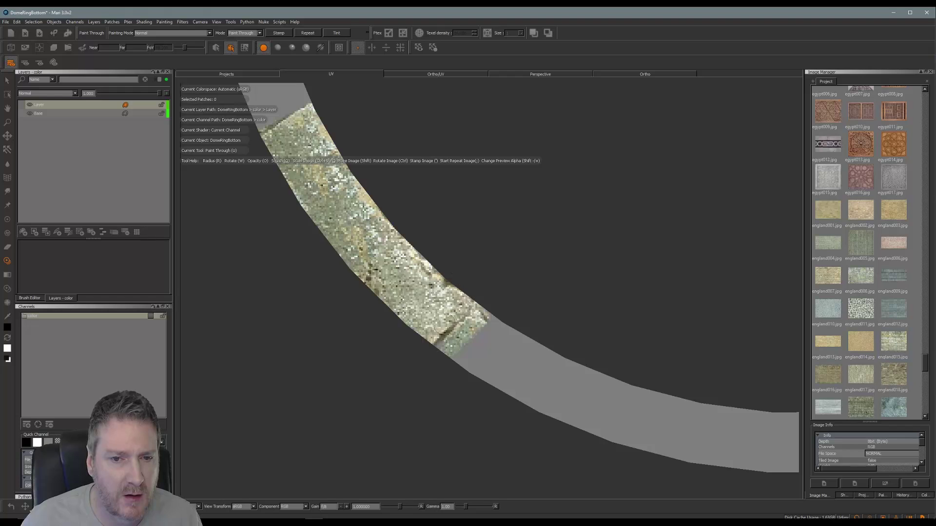
mouse_move(439, 346)
mouse_down()
mouse_move(483, 337)
mouse_move(444, 363)
mouse_move(482, 354)
mouse_up()
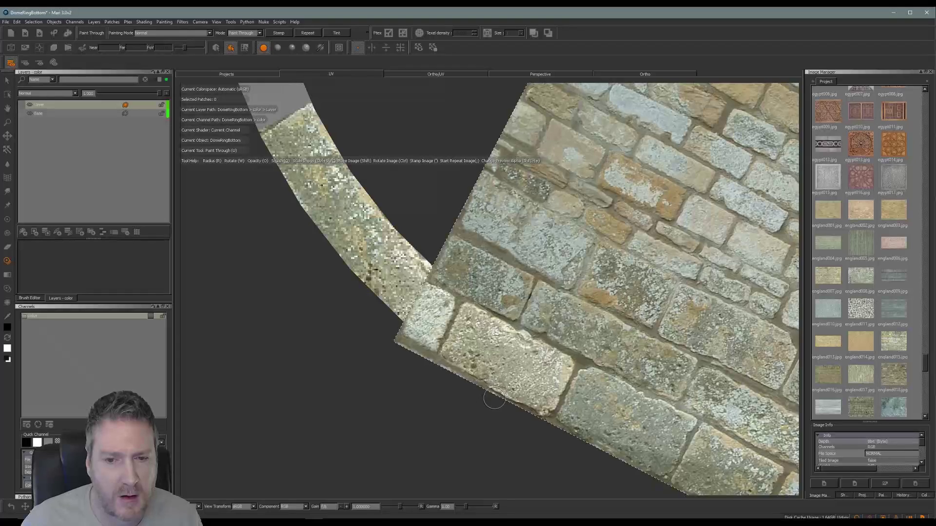
key(Escape)
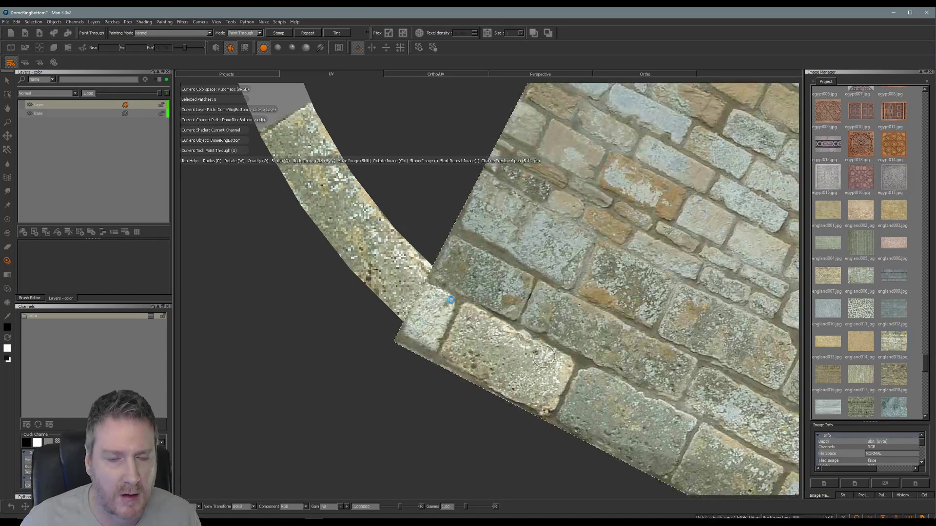
key(Escape)
Rotate the stone-wall image nearly level and paint its pale corner block along the strip approaching the lowest point.
mouse_move(598, 230)
alt+middle_down()
mouse_move(388, 161)
mouse_move(405, 156)
alt+middle_up()
mouse_move(494, 238)
ctrl+mouse_down()
mouse_move(476, 280)
mouse_move(507, 343)
ctrl+mouse_up()
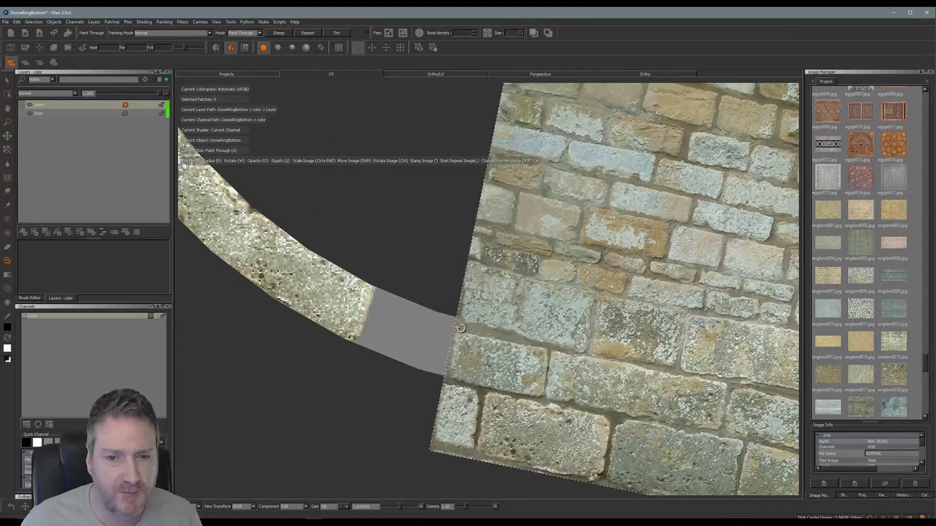
mouse_move(640, 330)
shift+mouse_down()
mouse_move(533, 259)
mouse_move(513, 227)
shift+mouse_up()
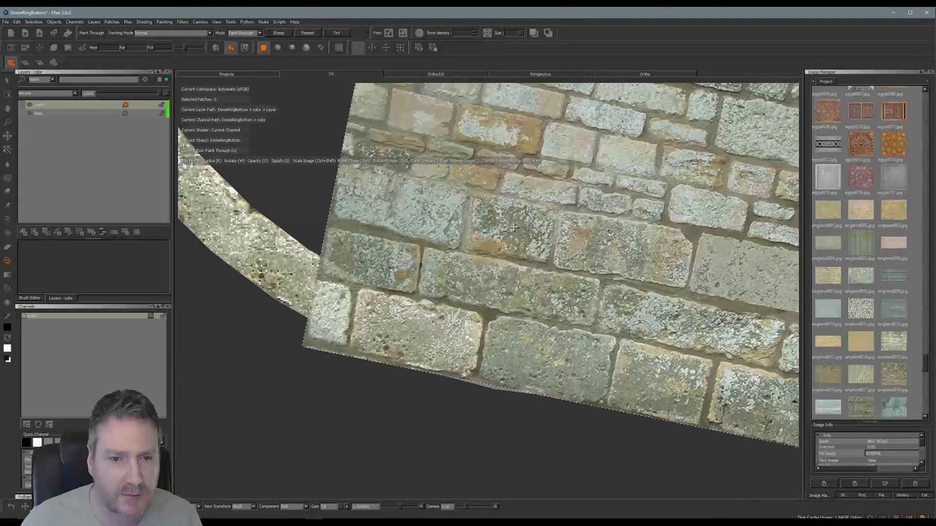
ctrl+drag(615, 258, 599, 288)
shift+drag(485, 249, 504, 298)
mouse_move(402, 324)
mouse_down()
mouse_move(380, 312)
mouse_move(373, 292)
mouse_move(366, 332)
mouse_move(398, 347)
mouse_move(402, 299)
mouse_move(381, 378)
mouse_move(420, 363)
mouse_move(446, 331)
mouse_up()
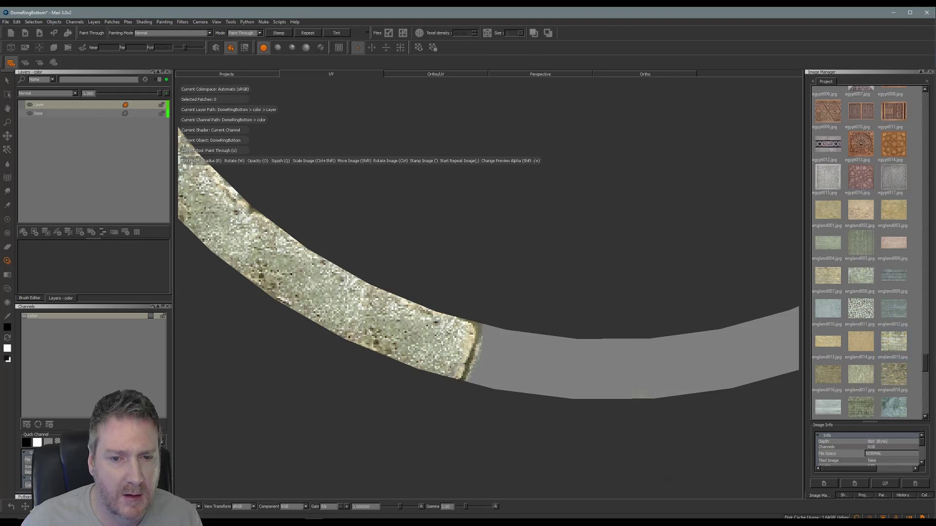
Reposition the stone-wall image over the dark joint at the painted end and cover it with pale stone.
mouse_move(458, 343)
mouse_down()
mouse_move(545, 387)
mouse_move(575, 335)
mouse_move(604, 316)
mouse_up()
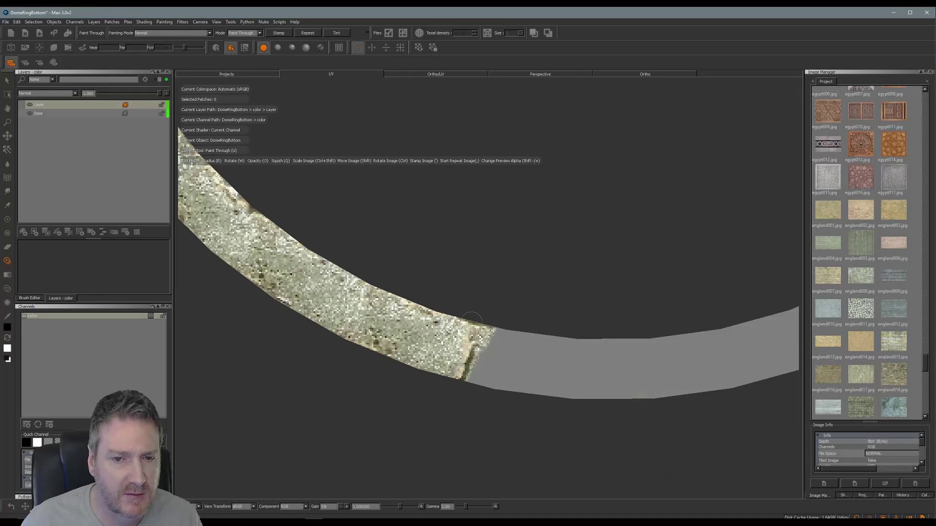
mouse_move(471, 320)
mouse_down()
mouse_move(475, 368)
mouse_move(492, 351)
mouse_move(512, 380)
mouse_move(536, 365)
mouse_up()
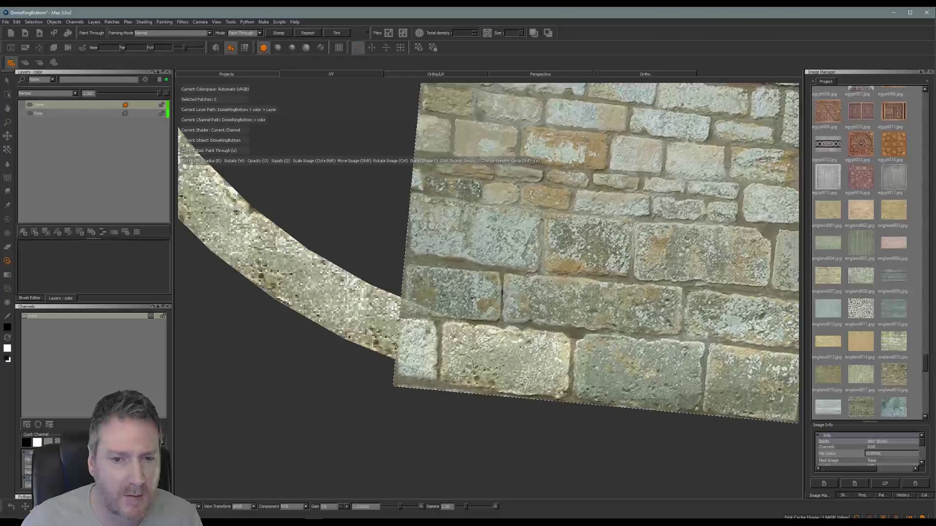
drag(459, 385, 497, 385)
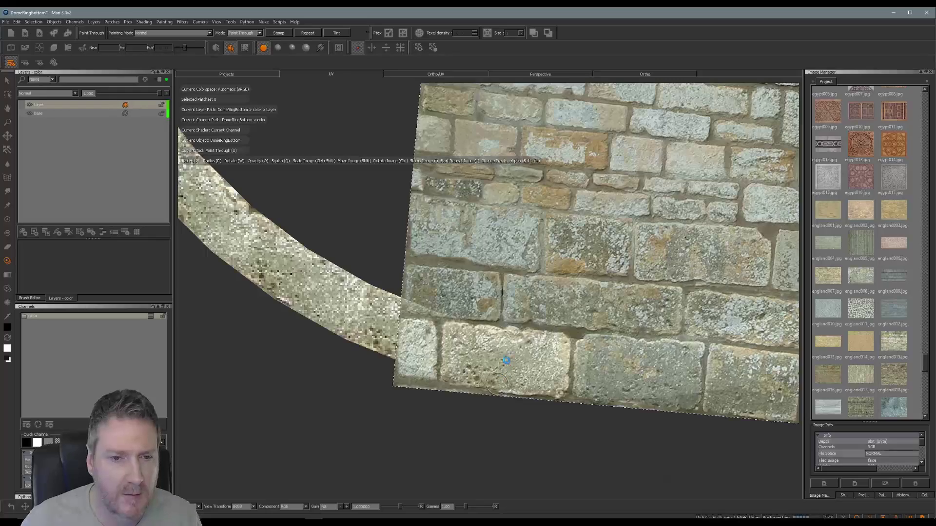
Align the right-hand blocks of the image's bottom row with the strip's lowest stretch and paint them across it.
mouse_move(497, 383)
middle_down()
mouse_move(378, 278)
mouse_move(356, 272)
middle_up()
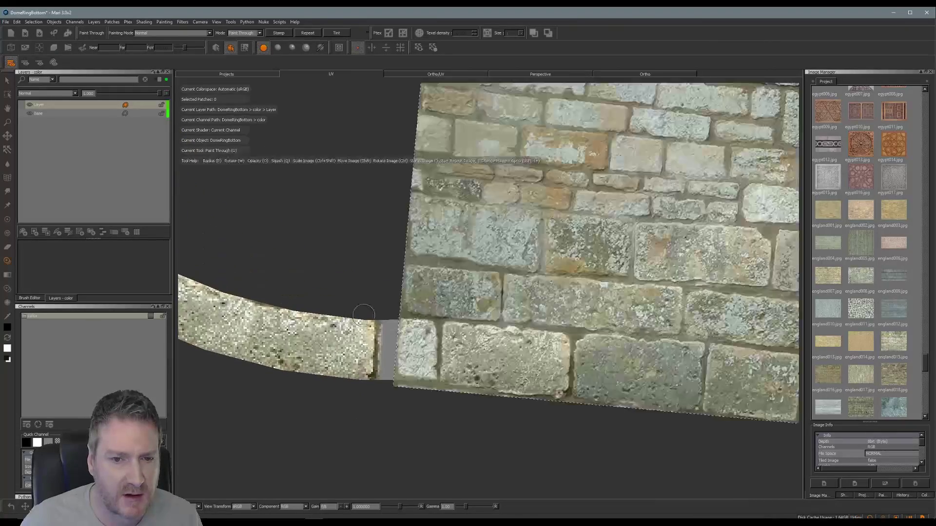
shift+drag(597, 289, 392, 313)
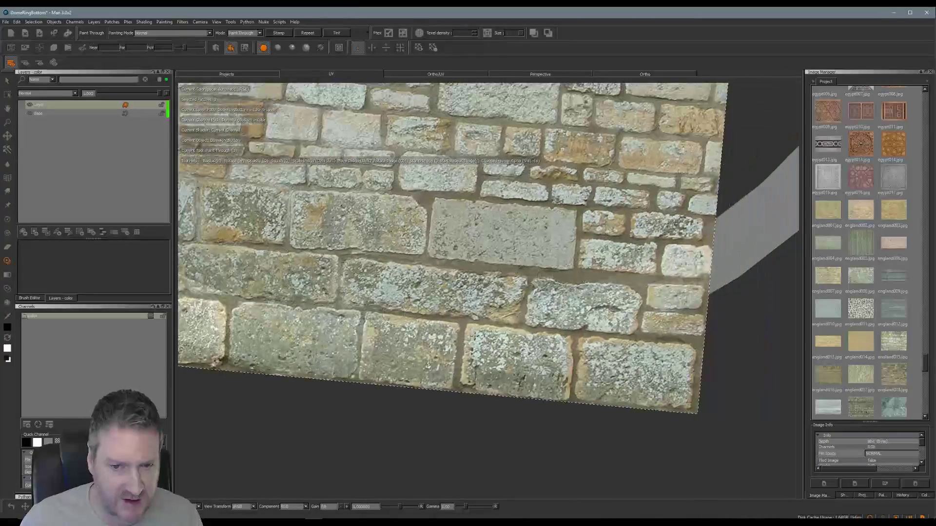
ctrl+drag(609, 356, 651, 358)
ctrl+shift+drag(561, 320, 568, 264)
shift+drag(524, 339, 441, 341)
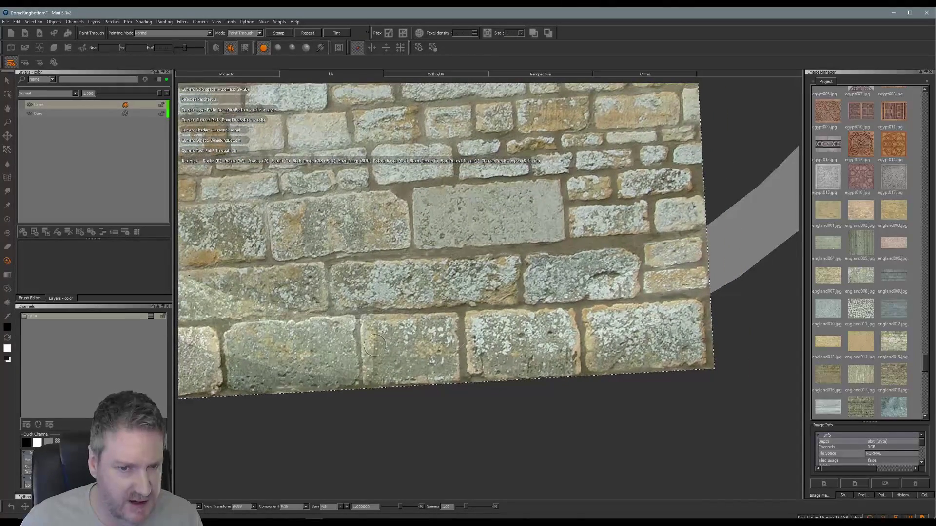
mouse_move(384, 328)
mouse_down()
mouse_move(396, 326)
mouse_move(429, 366)
mouse_move(441, 310)
mouse_move(461, 341)
mouse_up()
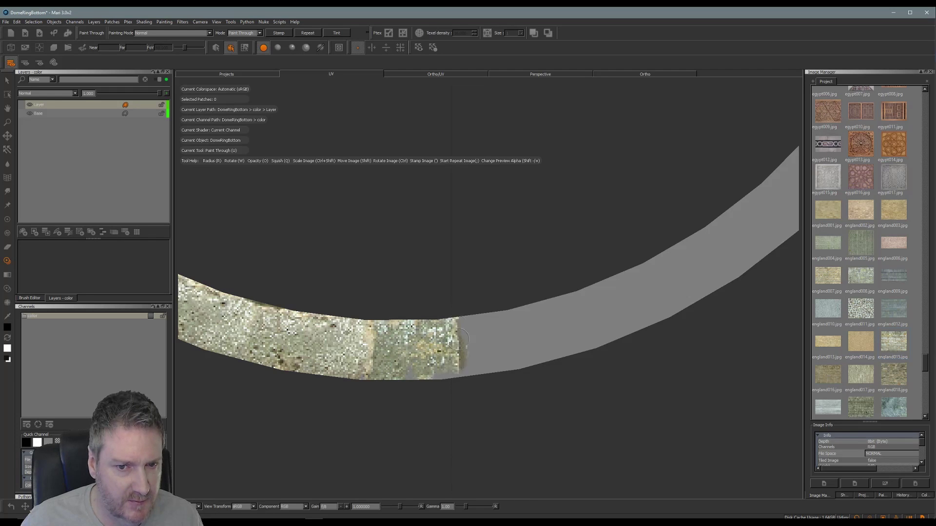
drag(411, 384, 433, 359)
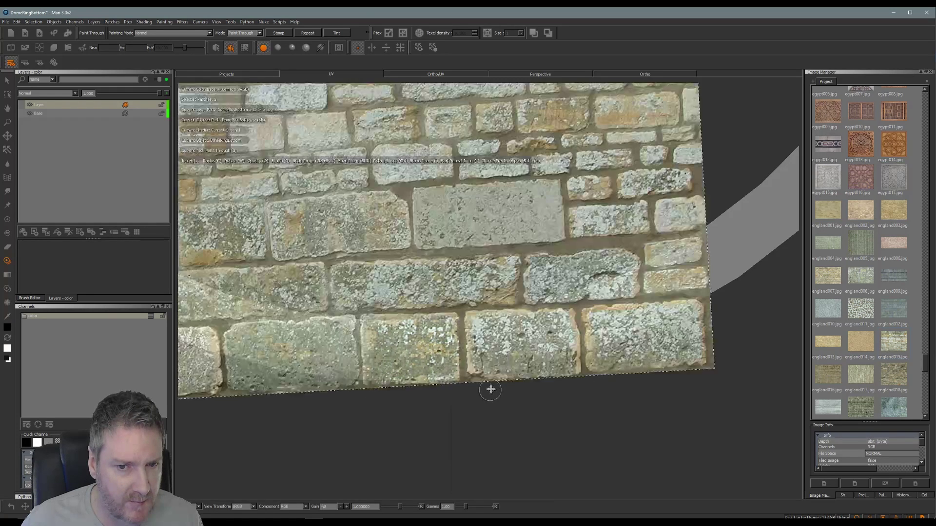
shift+drag(511, 387, 482, 385)
mouse_move(477, 343)
mouse_down()
mouse_move(465, 328)
mouse_move(481, 361)
mouse_move(499, 341)
mouse_move(503, 317)
mouse_move(519, 341)
mouse_move(513, 312)
mouse_move(530, 316)
mouse_move(550, 364)
mouse_up()
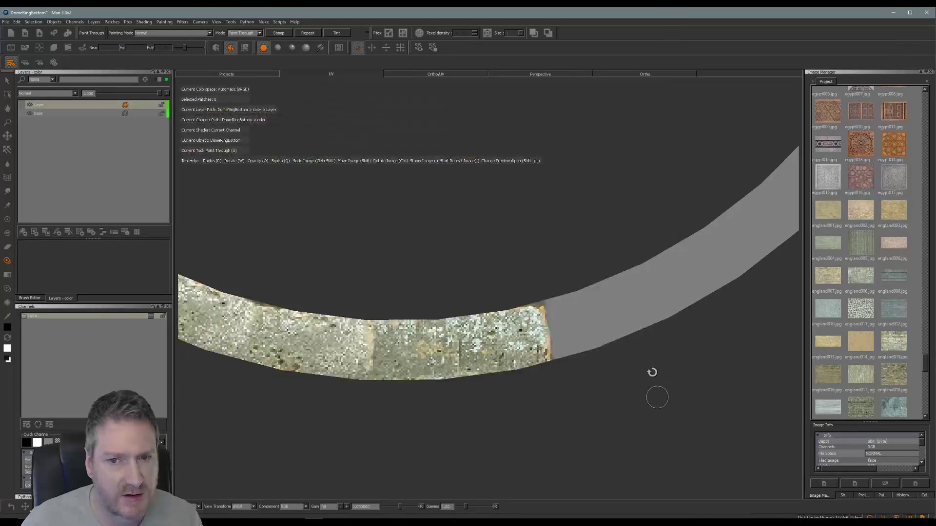
Rotate the stone-wall image to follow the rising lower-right curve and paint its last bottom-row block twice in succession along the strip.
mouse_move(621, 370)
middle_down()
mouse_move(441, 400)
mouse_move(489, 418)
middle_up()
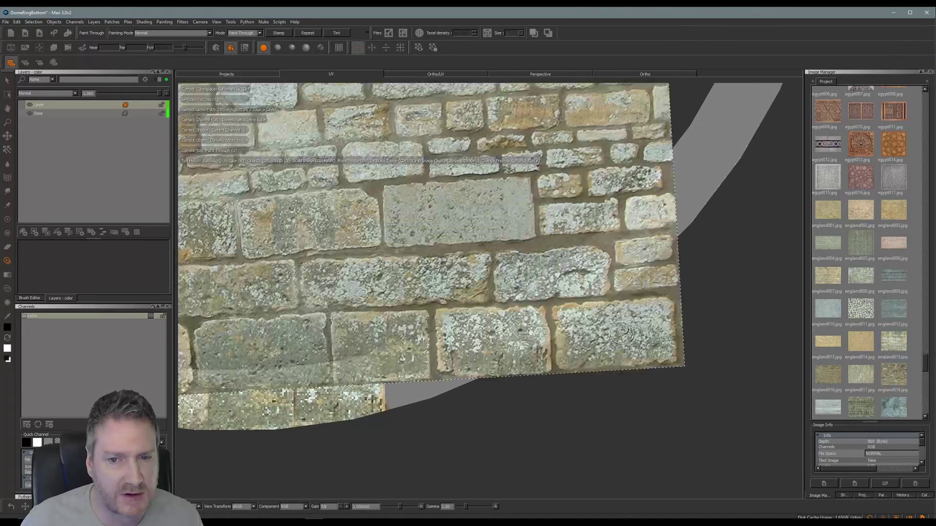
ctrl+drag(622, 333, 670, 199)
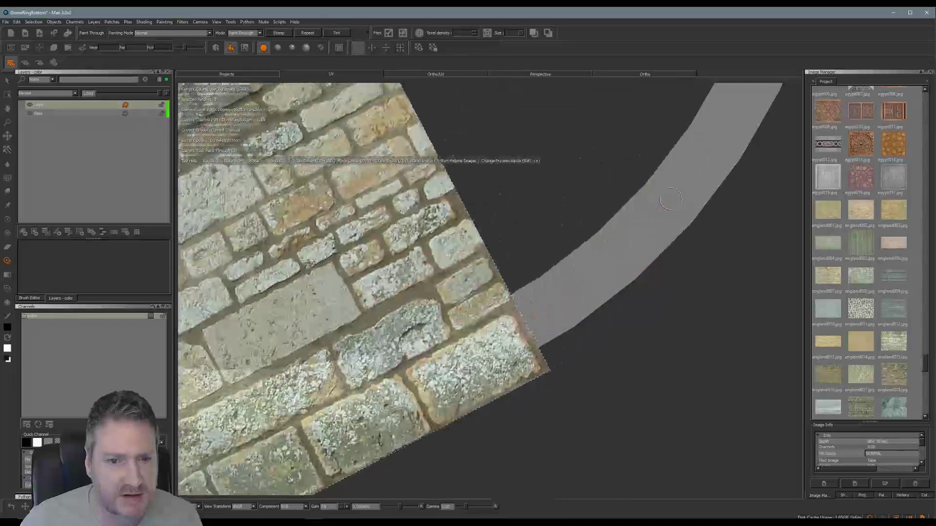
mouse_move(468, 370)
shift+mouse_down()
mouse_move(426, 348)
mouse_move(419, 359)
mouse_move(377, 323)
shift+mouse_up()
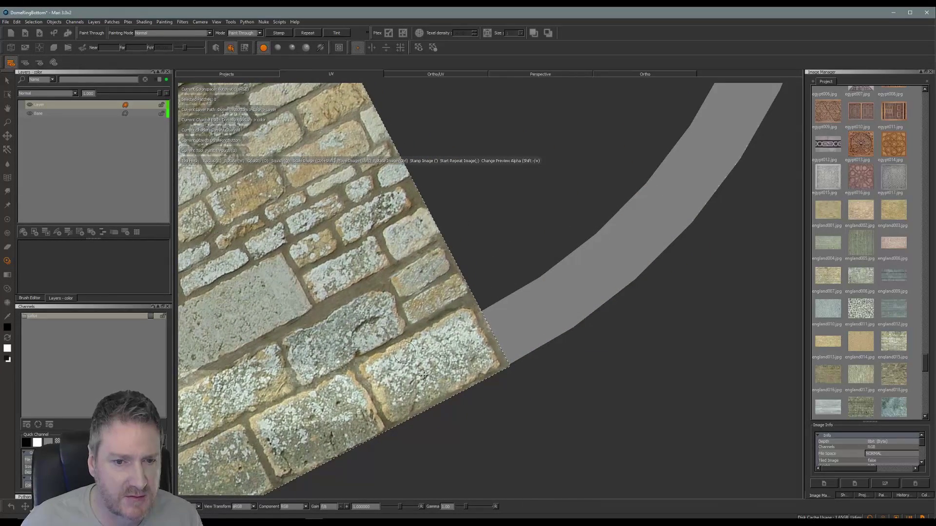
mouse_move(388, 372)
mouse_down()
mouse_move(392, 360)
mouse_move(397, 400)
mouse_move(441, 388)
mouse_move(390, 353)
mouse_move(448, 347)
mouse_move(414, 376)
mouse_move(480, 373)
mouse_move(493, 355)
mouse_up()
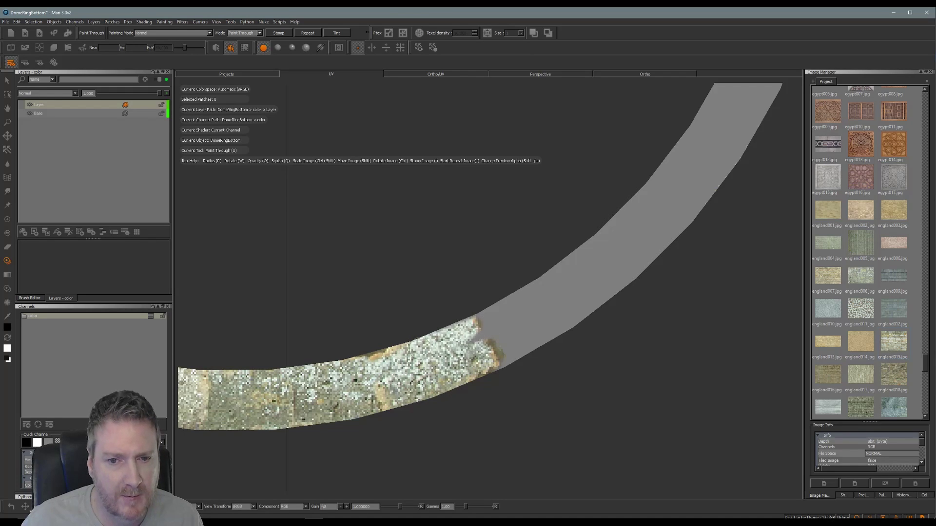
mouse_move(413, 358)
shift+mouse_down()
mouse_move(520, 316)
mouse_move(487, 341)
mouse_move(536, 304)
mouse_move(524, 297)
mouse_move(468, 346)
shift+mouse_up()
mouse_move(515, 317)
mouse_down()
mouse_move(507, 344)
mouse_move(551, 327)
mouse_move(561, 316)
mouse_move(555, 280)
mouse_move(541, 275)
mouse_move(575, 302)
mouse_move(560, 285)
mouse_up()
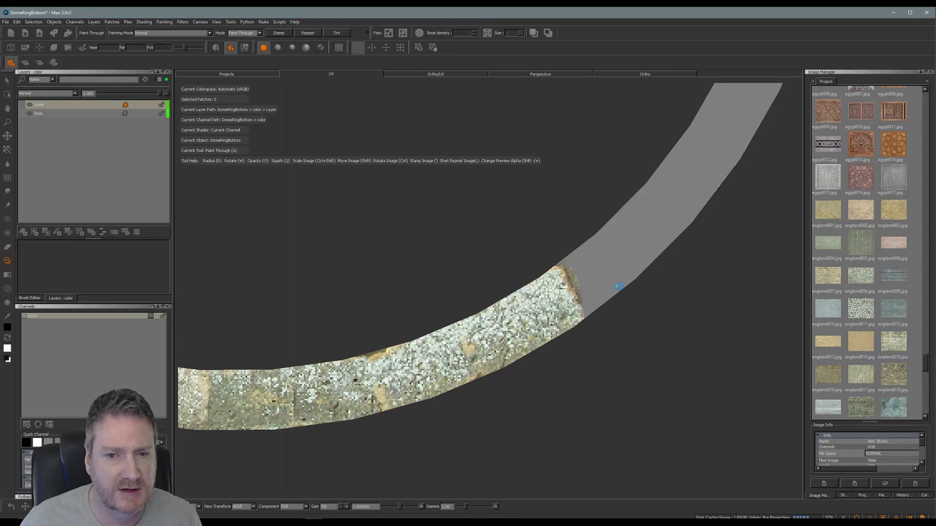
Tilt the stone-wall image more steeply to match the right-hand curve and paint the next section of lichen-covered stone.
scroll(395, 318, up, 3)
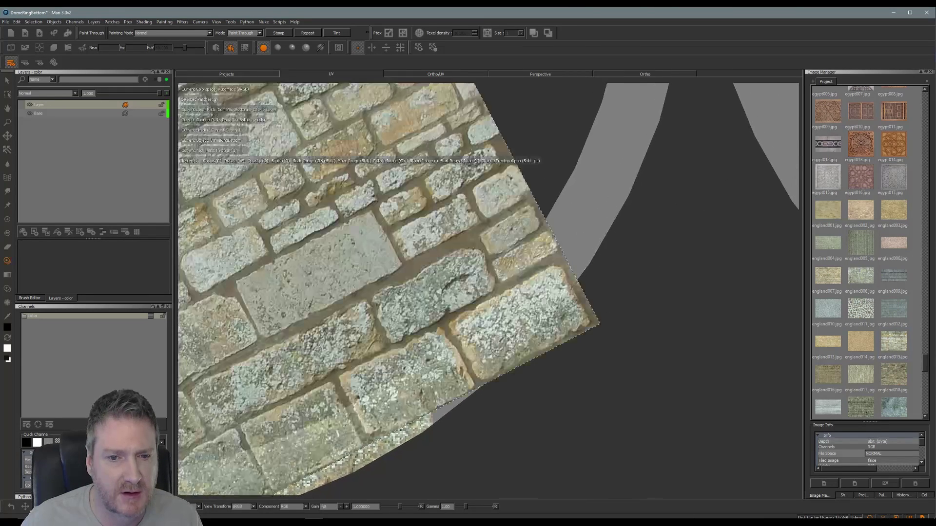
ctrl+drag(537, 323, 441, 200)
mouse_move(357, 239)
shift+mouse_down()
mouse_move(377, 303)
mouse_move(424, 368)
mouse_move(434, 409)
mouse_move(449, 390)
mouse_move(436, 343)
shift+mouse_up()
mouse_move(441, 379)
mouse_down()
mouse_move(507, 312)
mouse_move(499, 357)
mouse_move(469, 352)
mouse_up()
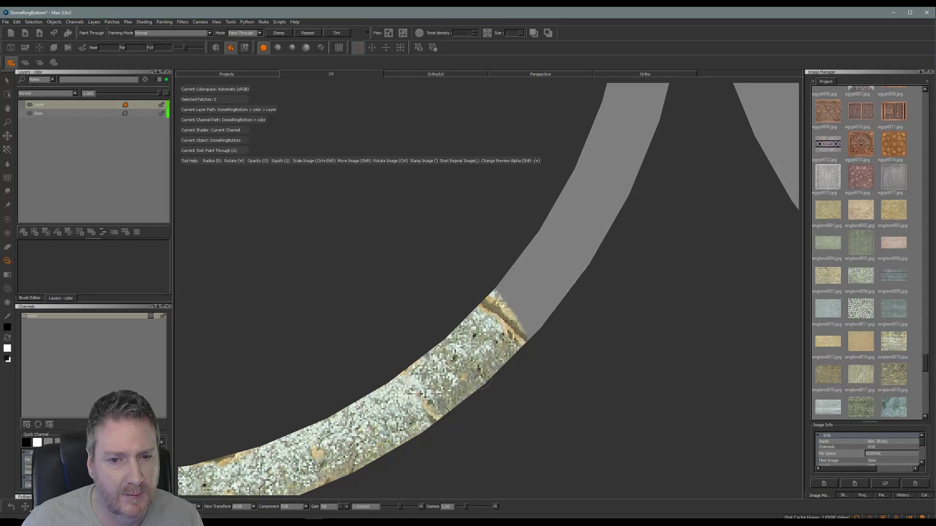
Blend out the joint inside the new section, then slide the image up the strip and paint stone over its dark end joint.
mouse_move(528, 396)
shift+mouse_down()
mouse_move(527, 412)
mouse_move(511, 417)
shift+mouse_up()
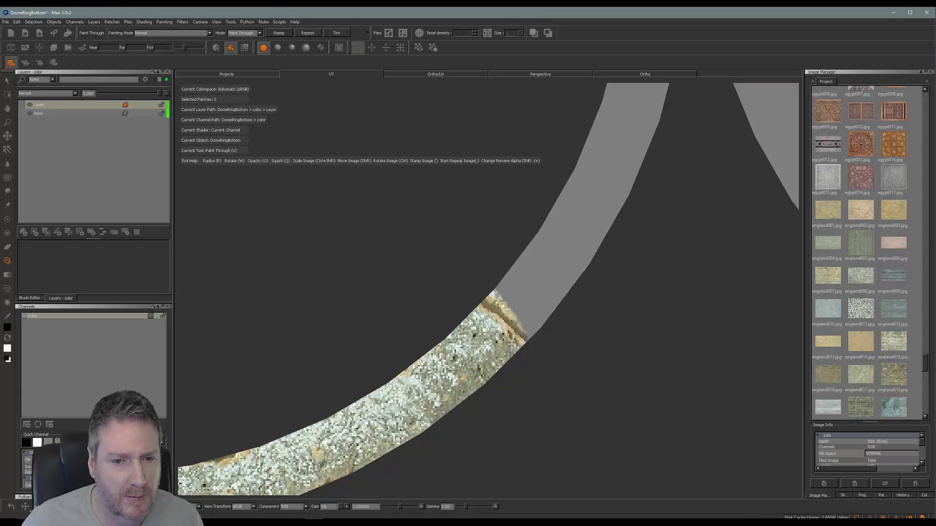
key(shift)
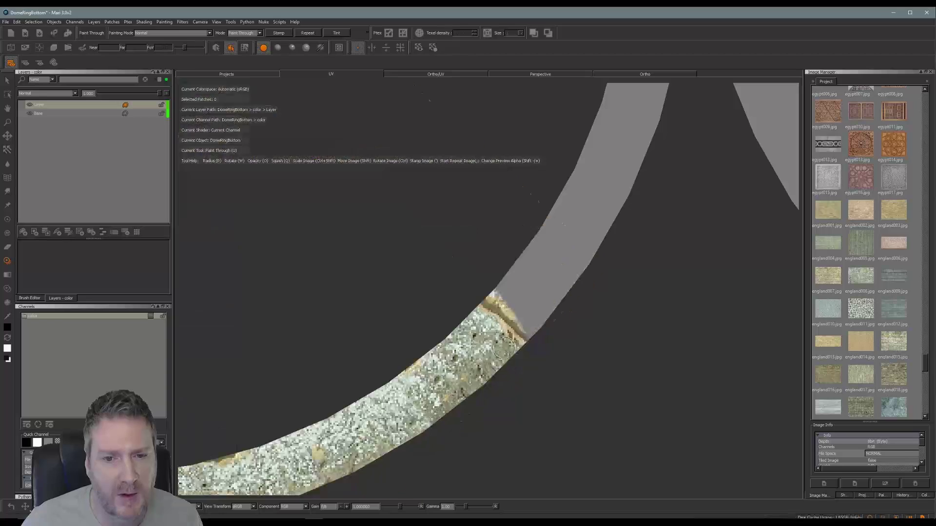
key(shift)
shift+drag(534, 304, 487, 299)
mouse_move(530, 347)
mouse_down()
mouse_move(572, 269)
mouse_move(540, 239)
mouse_move(547, 249)
mouse_move(551, 227)
mouse_move(547, 270)
mouse_up()
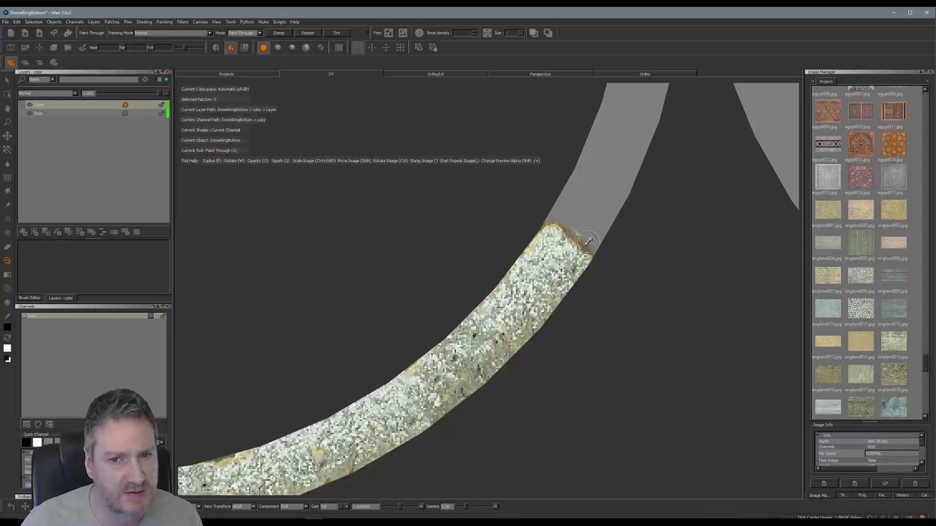
Tilt the stone-wall image to match the steepening right-hand curve and paint its lichen-covered corner block over the strip's dark end joint.
mouse_move(609, 224)
alt+mouse_down()
mouse_move(543, 372)
mouse_move(610, 359)
alt+mouse_up()
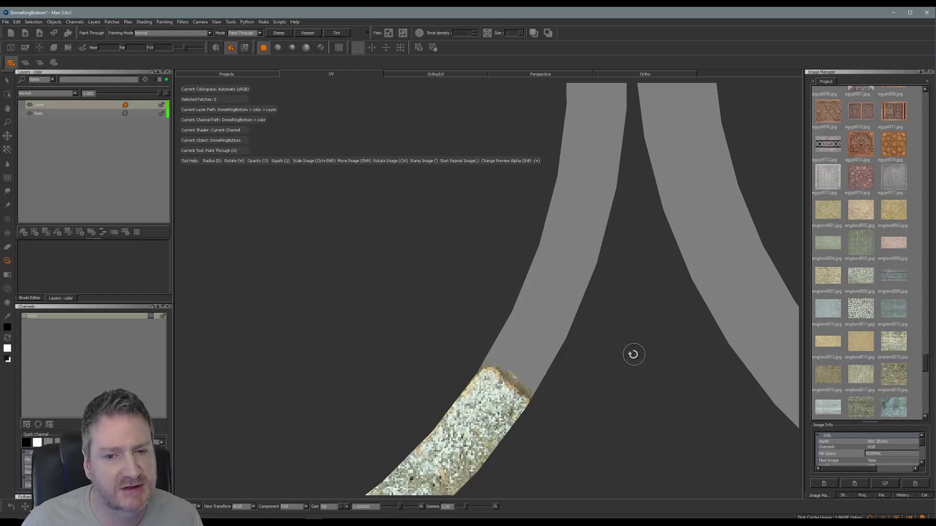
ctrl+drag(530, 306, 447, 204)
shift+drag(429, 325, 475, 348)
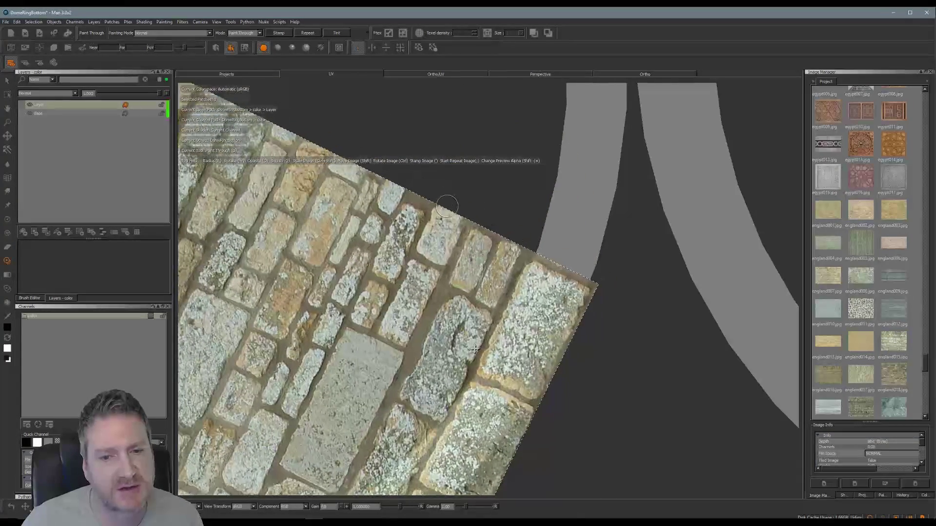
click(507, 386)
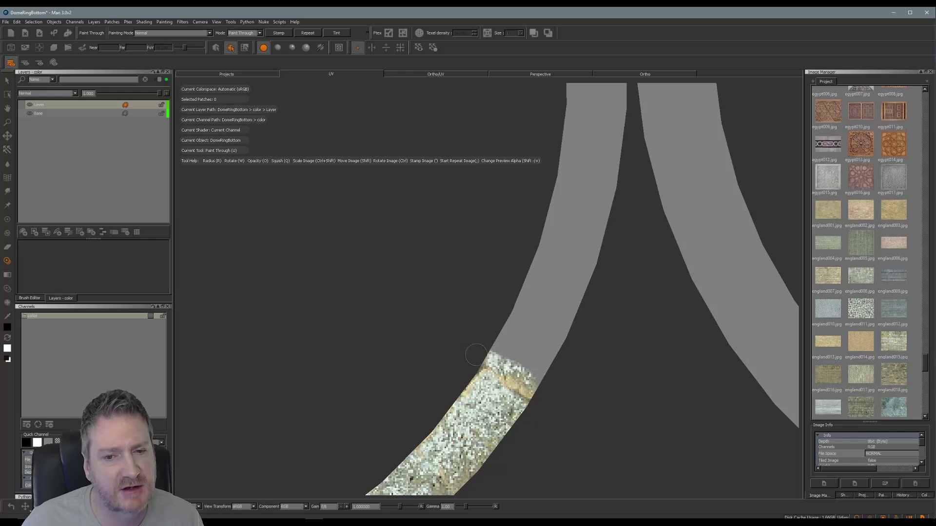
mouse_move(522, 382)
mouse_down()
mouse_move(529, 320)
mouse_move(548, 351)
mouse_move(543, 264)
mouse_up()
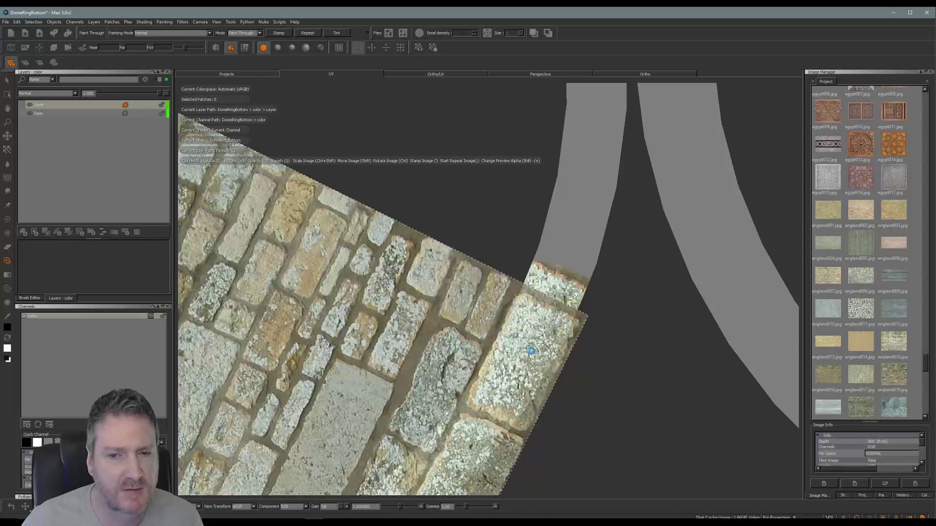
Align the lichen-covered corner block with the next, steeper stretch of the strip and paint it up to its far joint.
mouse_move(539, 354)
middle_down()
mouse_move(385, 309)
mouse_move(389, 322)
middle_up()
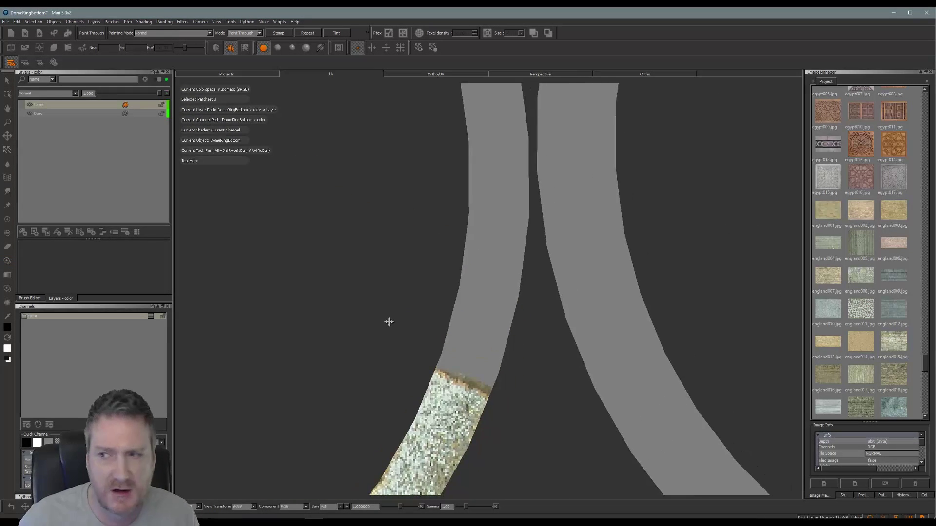
mouse_move(455, 341)
alt+middle_down()
mouse_move(462, 349)
mouse_move(458, 336)
alt+middle_up()
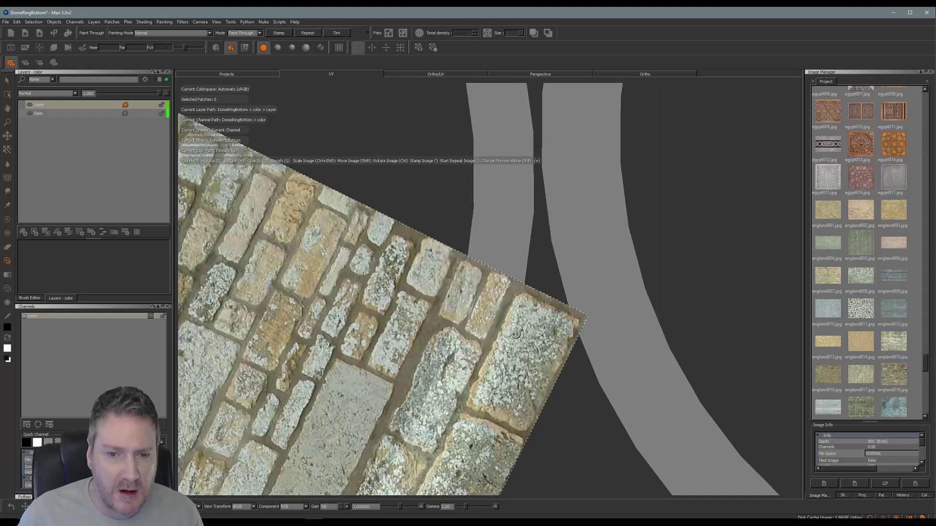
mouse_move(502, 385)
ctrl+mouse_down()
mouse_move(521, 337)
mouse_move(480, 293)
mouse_move(471, 319)
mouse_move(492, 380)
mouse_move(468, 370)
mouse_move(497, 325)
mouse_move(487, 296)
ctrl+mouse_up()
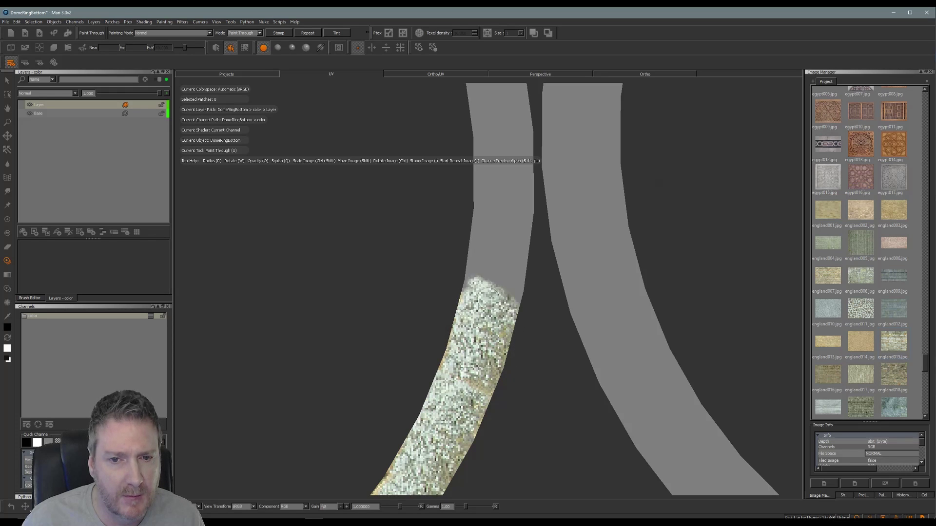
drag(444, 275, 499, 272)
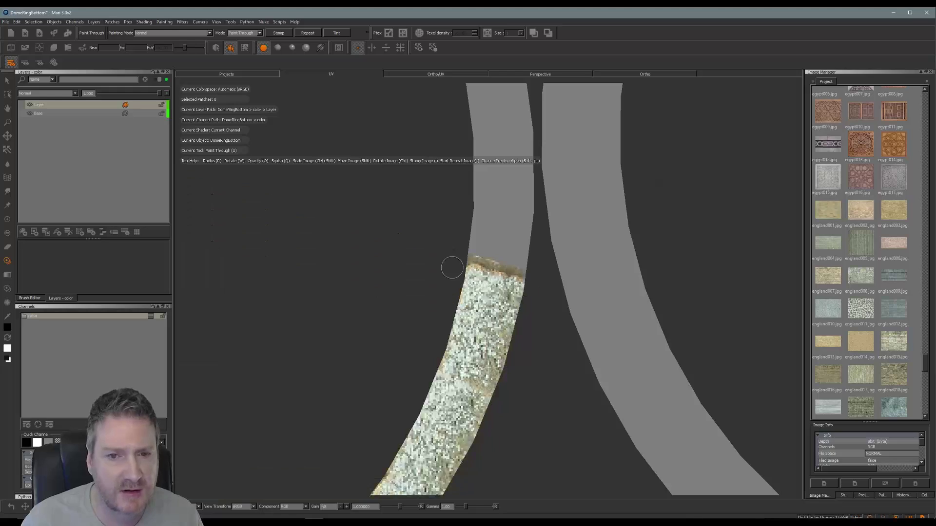
Rotate the stone-wall image upright and paint weathered lichen stone along the strip's nearly vertical stretch.
middle_drag(449, 265, 494, 316)
ctrl+drag(493, 315, 472, 277)
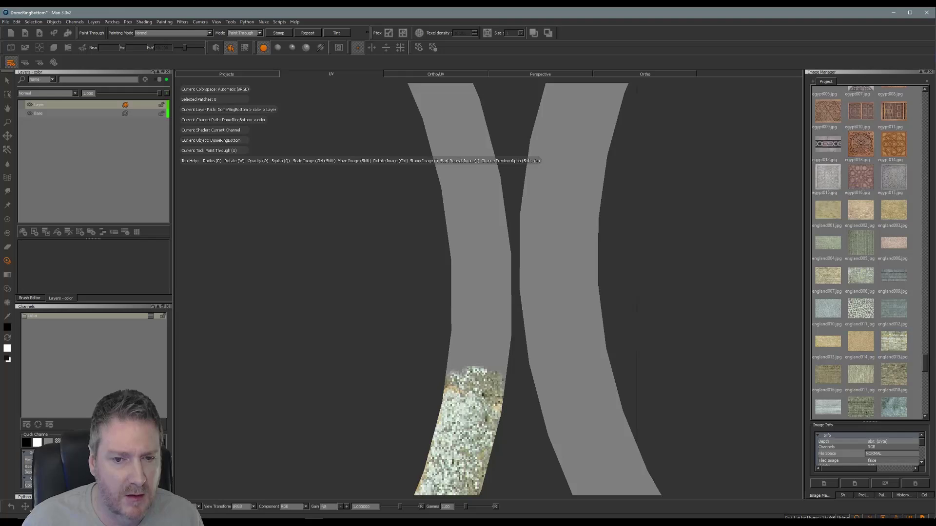
mouse_move(442, 366)
mouse_down()
mouse_move(482, 320)
mouse_move(467, 294)
mouse_move(496, 273)
mouse_move(498, 256)
mouse_move(494, 266)
mouse_move(475, 258)
mouse_move(480, 217)
mouse_move(463, 217)
mouse_move(482, 205)
mouse_move(500, 222)
mouse_up()
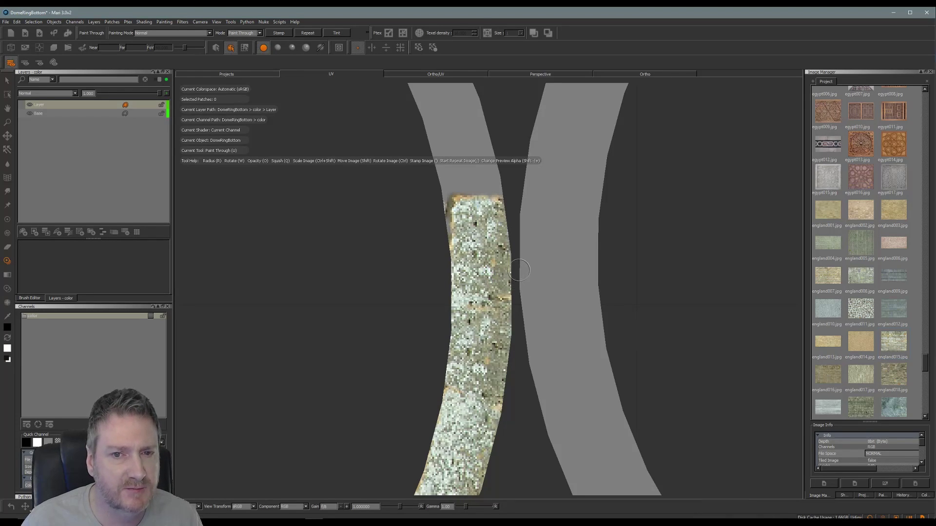
Rotate and reposition the stone-wall image where the strip bends back left, and paint the grey-green block along it.
alt+middle_drag(520, 274, 569, 399)
mouse_move(477, 239)
ctrl+mouse_down()
mouse_move(426, 194)
mouse_move(382, 175)
ctrl+mouse_up()
mouse_move(417, 338)
shift+mouse_down()
mouse_move(499, 320)
mouse_move(527, 488)
shift+mouse_up()
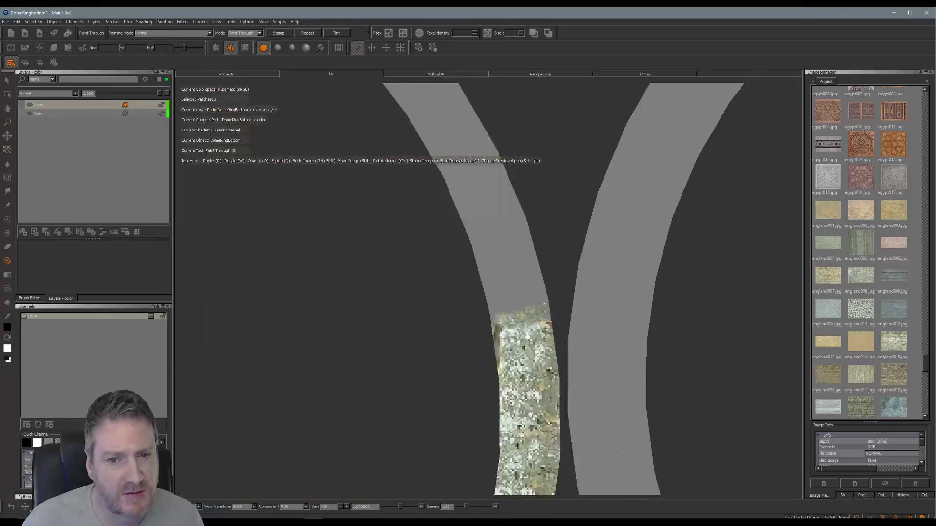
mouse_move(492, 347)
mouse_down()
mouse_move(480, 290)
mouse_move(464, 279)
mouse_up()
mouse_move(527, 257)
mouse_down()
mouse_move(532, 240)
mouse_move(466, 235)
mouse_up()
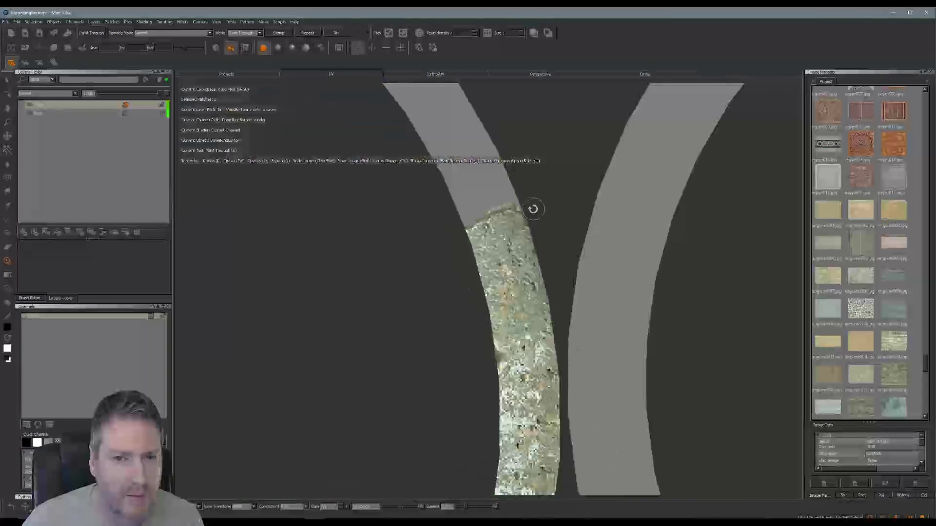
Tilt the image further along the left-leaning curve, paint the pale pitted end block, and touch up its joint with the grey-green stone.
mouse_move(533, 210)
alt+middle_down()
mouse_move(573, 326)
mouse_move(610, 350)
alt+middle_up()
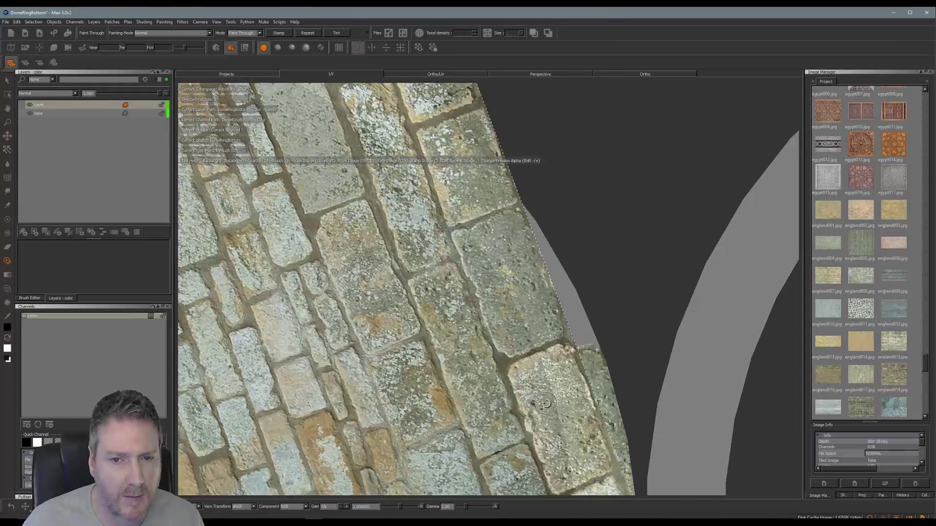
ctrl+drag(545, 403, 580, 403)
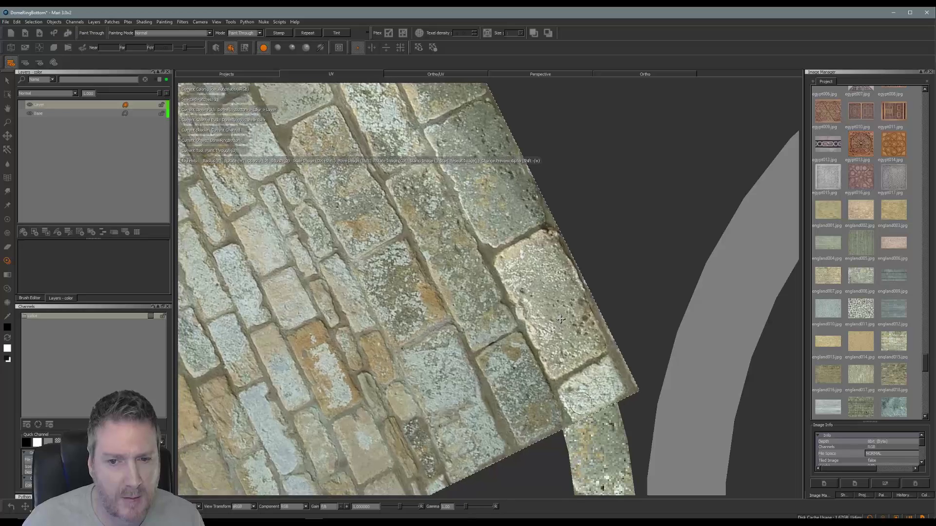
mouse_move(556, 352)
ctrl+mouse_down()
mouse_move(597, 331)
mouse_move(598, 298)
ctrl+mouse_up()
mouse_move(557, 331)
mouse_down()
mouse_move(516, 280)
mouse_move(489, 271)
mouse_move(491, 297)
mouse_up()
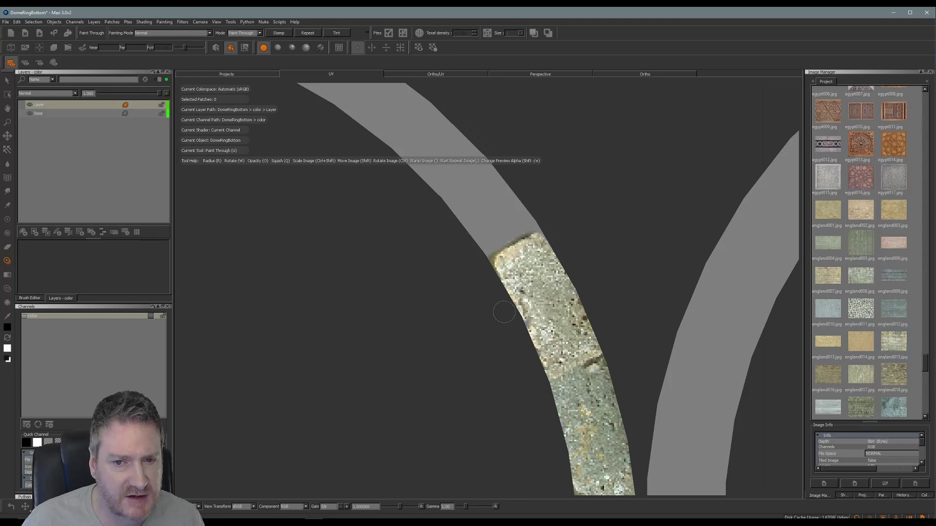
mouse_move(531, 331)
mouse_down()
mouse_move(580, 303)
mouse_move(545, 320)
mouse_move(599, 361)
mouse_up()
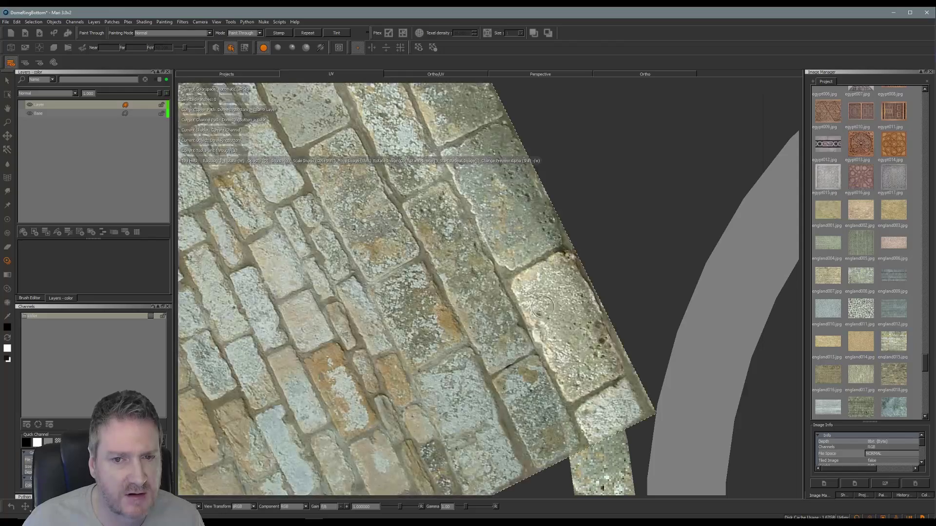
Rotate the image to the upper-right bend, paint another pale pitted block, and shift the image to cover the joint behind it.
scroll(522, 294, up, 3)
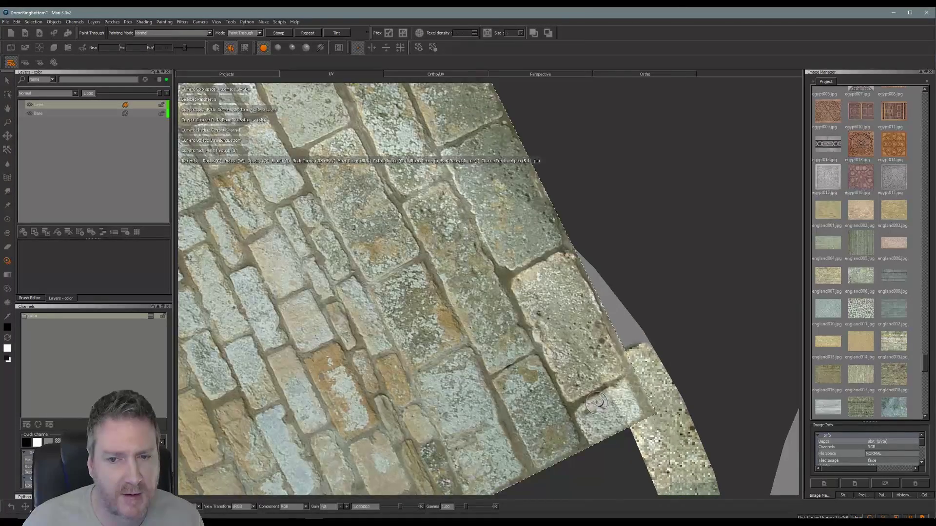
mouse_move(619, 395)
ctrl+mouse_down()
mouse_move(649, 361)
mouse_move(625, 375)
mouse_move(615, 342)
ctrl+mouse_up()
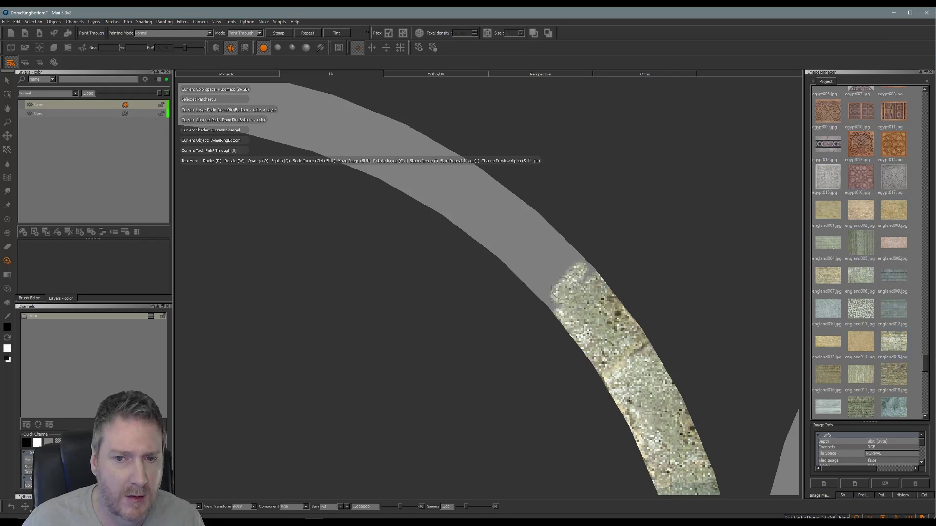
drag(538, 263, 526, 268)
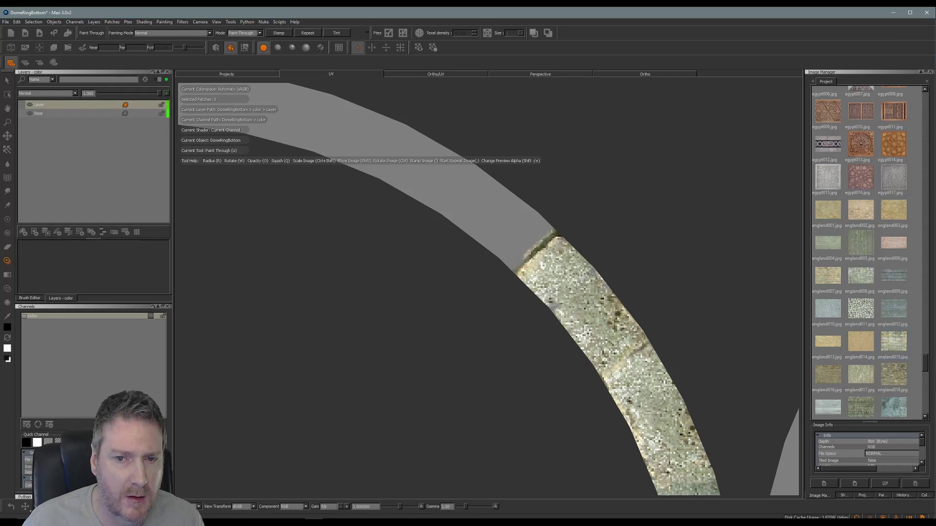
shift+drag(587, 336, 613, 336)
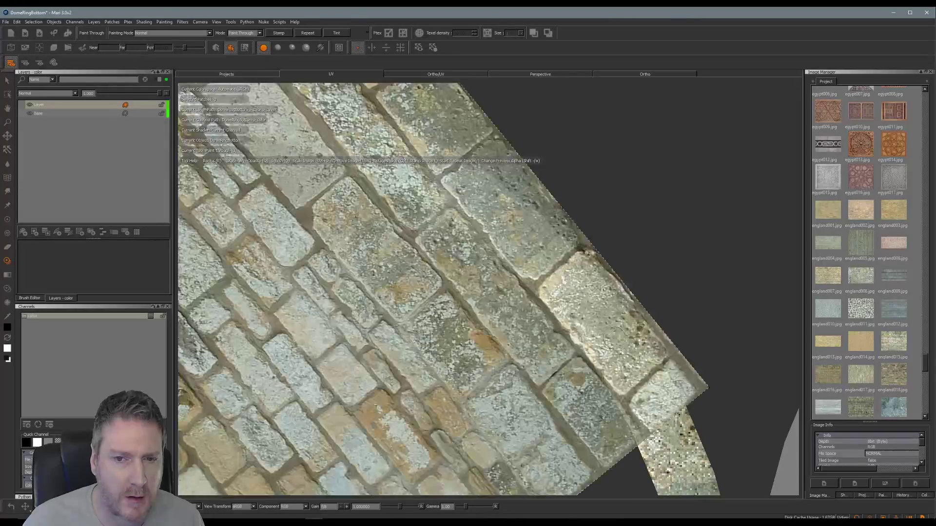
click(590, 339)
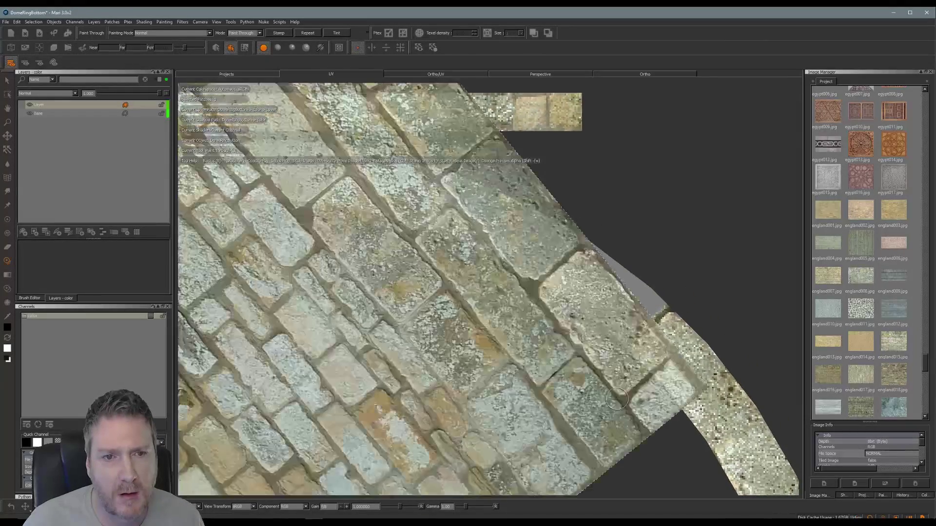
Rotate the image flatter to follow the upper arc, and paint the pale pitted block over the next section and its end joint.
mouse_move(615, 422)
ctrl+mouse_down()
mouse_move(676, 326)
mouse_move(569, 319)
mouse_move(642, 339)
mouse_move(633, 344)
ctrl+mouse_up()
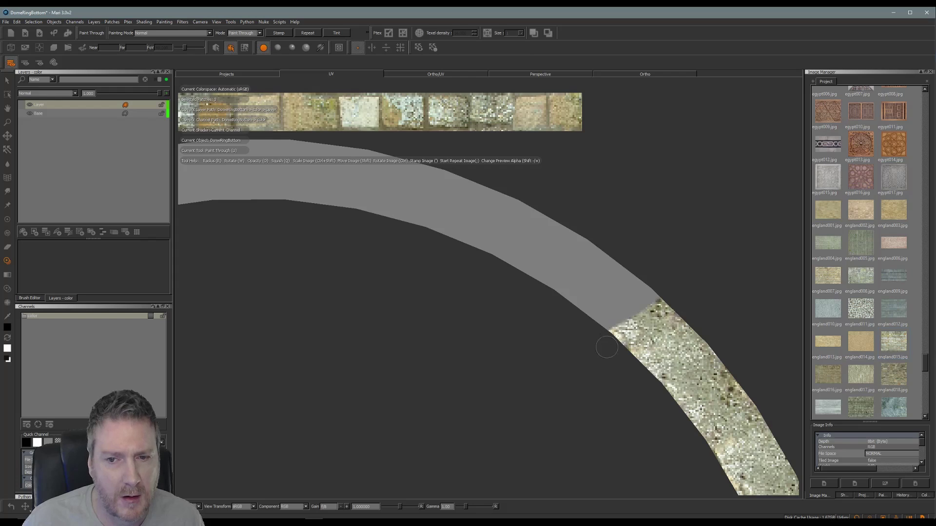
drag(607, 347, 625, 317)
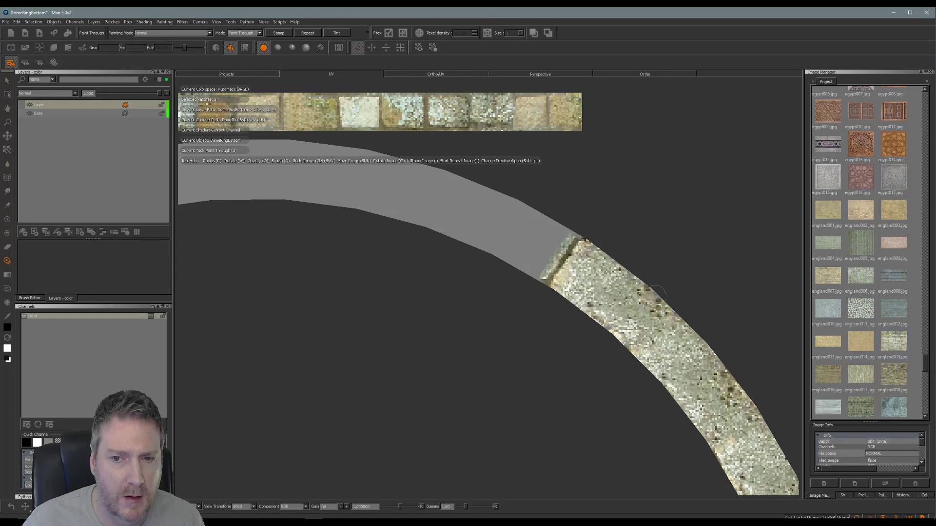
drag(644, 276, 653, 309)
Realign the image with the arch's gentler right shoulder, paint the pale block there, and shift the image to blend the joint.
middle_drag(653, 309, 648, 370)
click(647, 379)
ctrl+drag(675, 375, 697, 355)
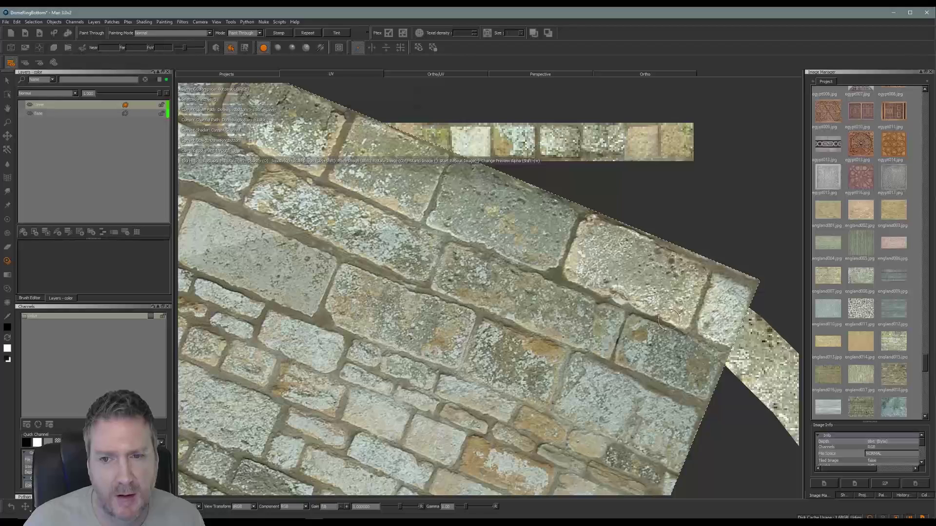
drag(668, 320, 696, 263)
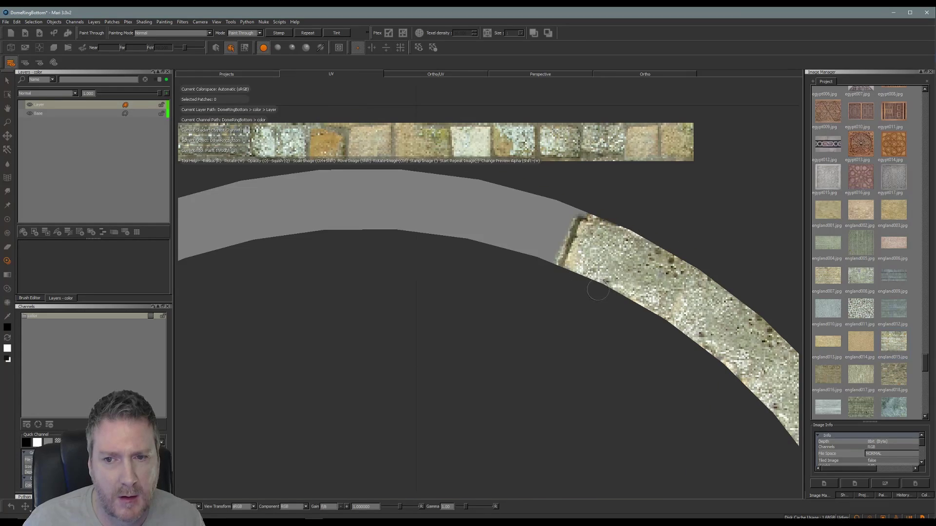
drag(598, 291, 612, 299)
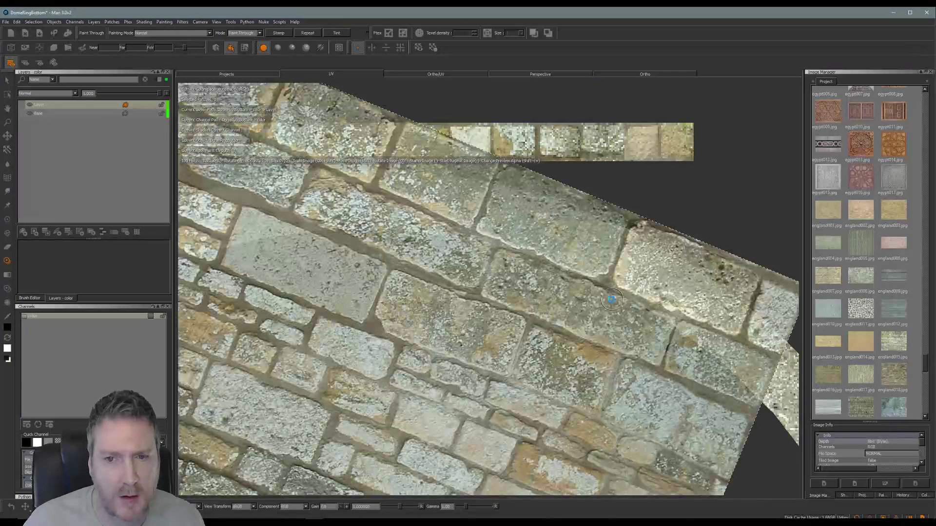
Level the stone-wall image slightly to match the approach to the arch's crown and paint the next pale pitted block.
mouse_move(522, 340)
ctrl+mouse_down()
mouse_move(634, 351)
mouse_move(648, 367)
mouse_move(685, 325)
mouse_move(622, 405)
ctrl+mouse_up()
ctrl+drag(664, 281, 679, 234)
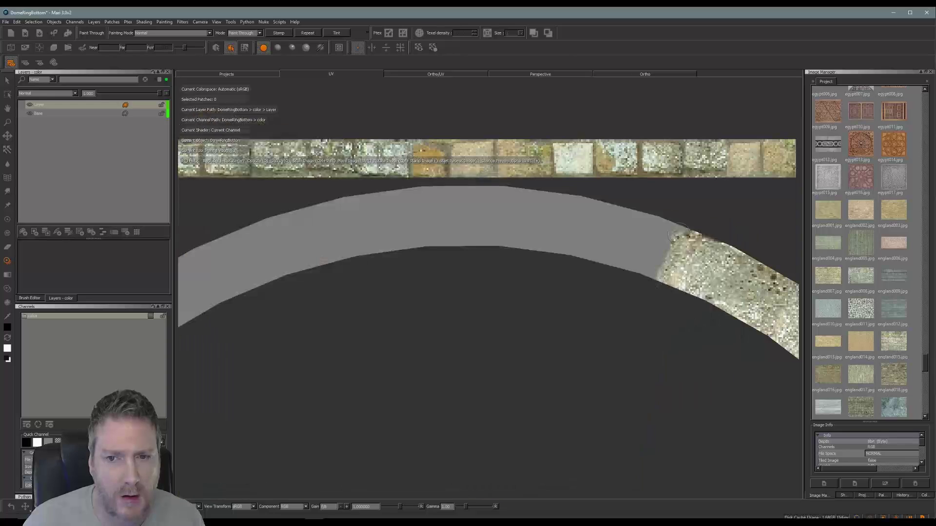
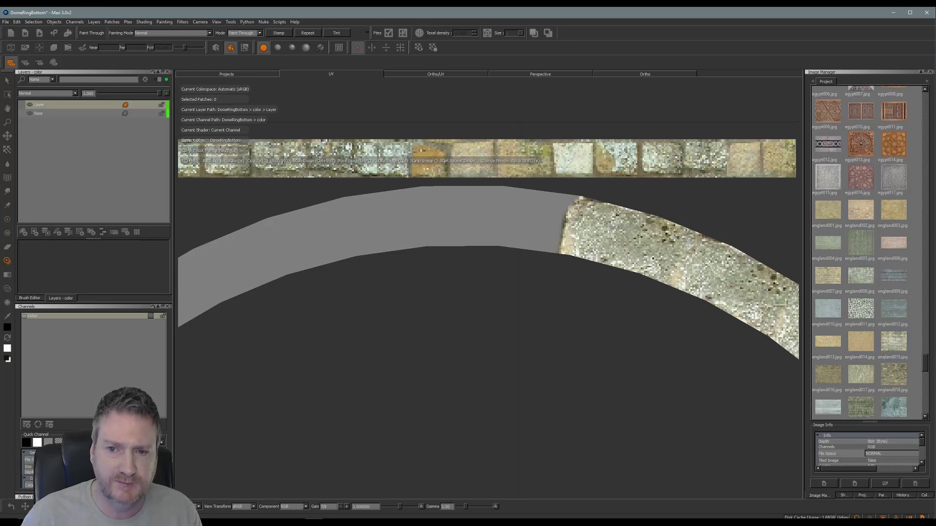
click(638, 270)
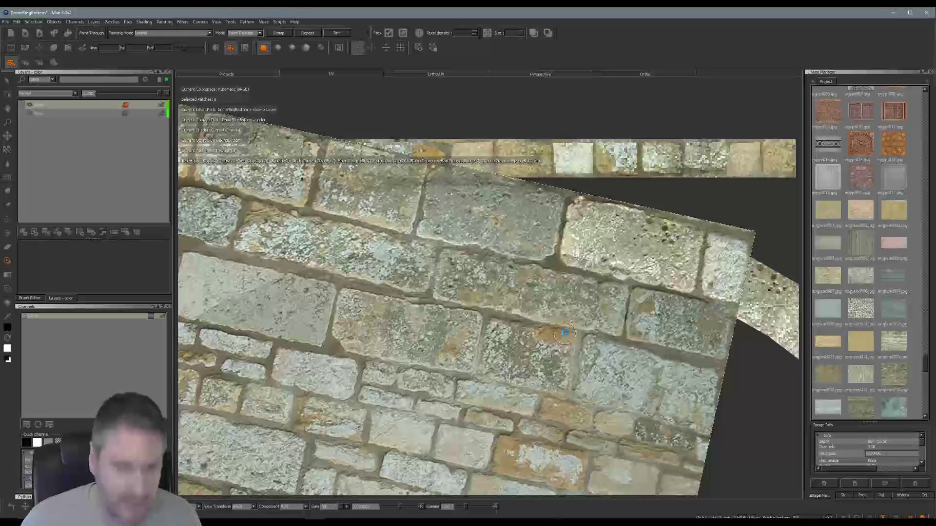
Align the nearly level stone-wall image with the crown of the arch and paint pale pitted stone across and just past it.
mouse_move(564, 334)
shift+mouse_down()
mouse_move(576, 318)
mouse_move(622, 328)
mouse_move(609, 334)
mouse_move(669, 341)
mouse_move(673, 293)
mouse_move(671, 321)
mouse_move(648, 230)
mouse_move(587, 207)
mouse_move(531, 204)
mouse_move(524, 262)
mouse_move(603, 225)
mouse_move(633, 244)
shift+mouse_up()
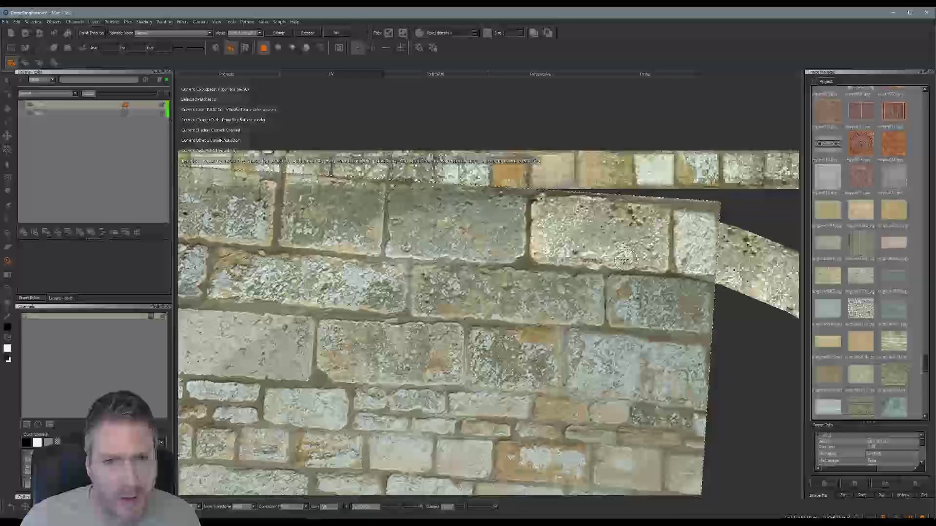
mouse_move(638, 253)
shift+mouse_down()
mouse_move(614, 258)
mouse_move(570, 313)
mouse_move(541, 275)
mouse_move(522, 225)
mouse_move(524, 260)
shift+mouse_up()
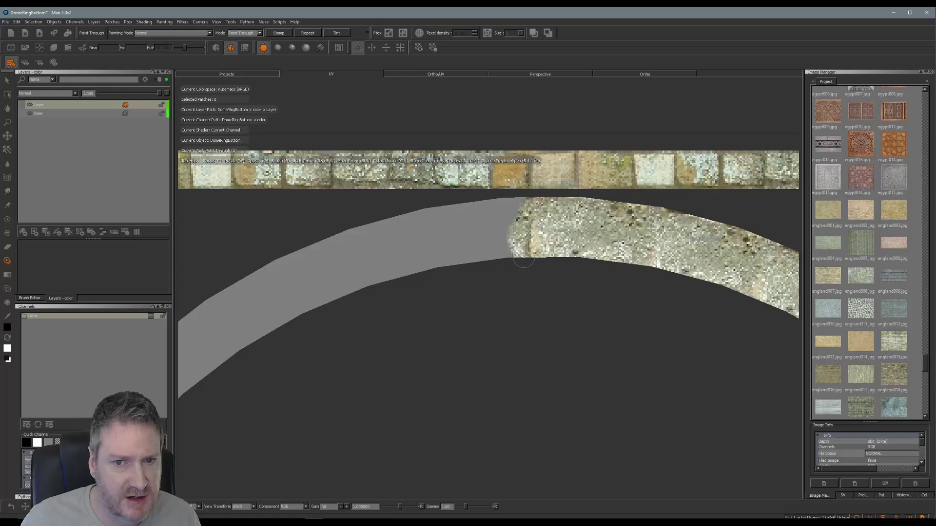
mouse_move(497, 208)
mouse_down()
mouse_move(455, 203)
mouse_move(410, 217)
mouse_move(441, 239)
mouse_move(431, 259)
mouse_move(448, 243)
mouse_up()
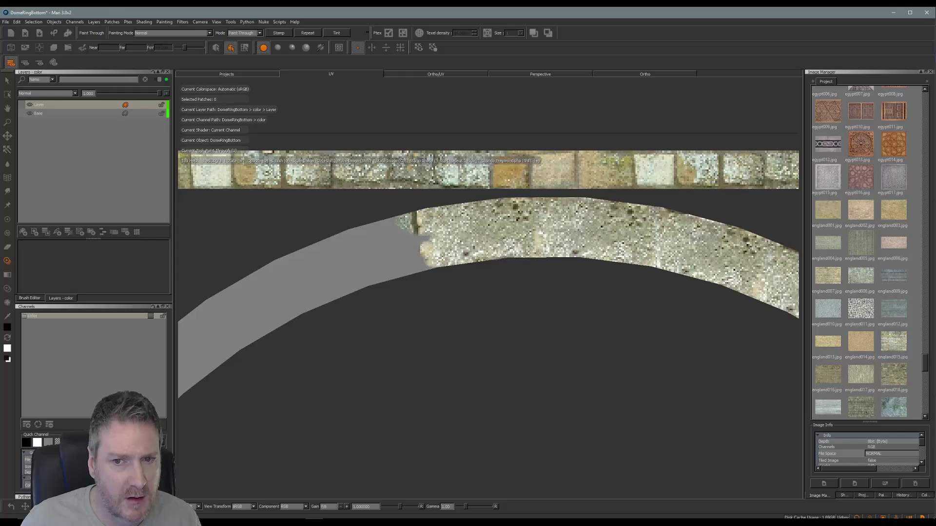
Rotate and move the image to follow the descending left side of the arch and paint the grey-green block over the unfinished end.
alt+middle_drag(543, 320, 640, 228)
mouse_move(585, 229)
ctrl+mouse_down()
mouse_move(526, 202)
mouse_move(492, 215)
ctrl+mouse_up()
mouse_move(356, 300)
ctrl+shift+mouse_down()
mouse_move(566, 347)
mouse_move(564, 299)
ctrl+shift+mouse_up()
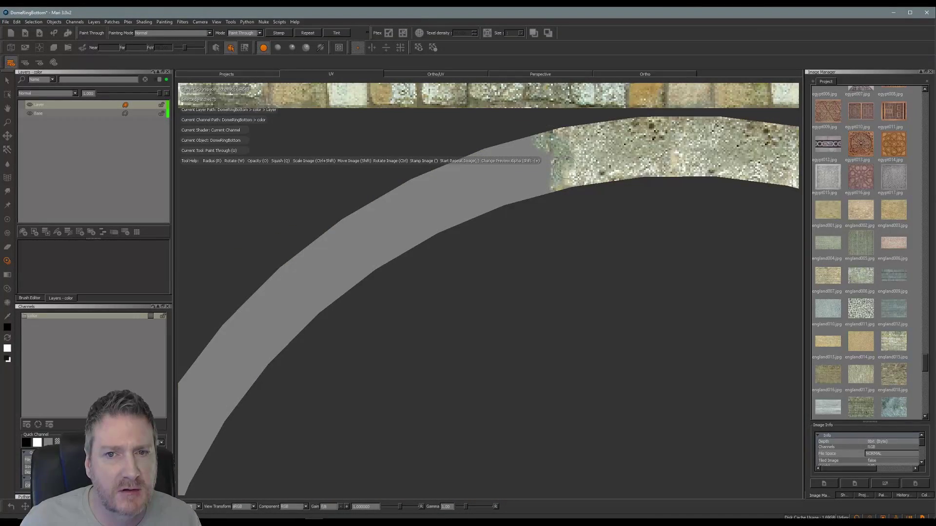
drag(565, 169, 555, 186)
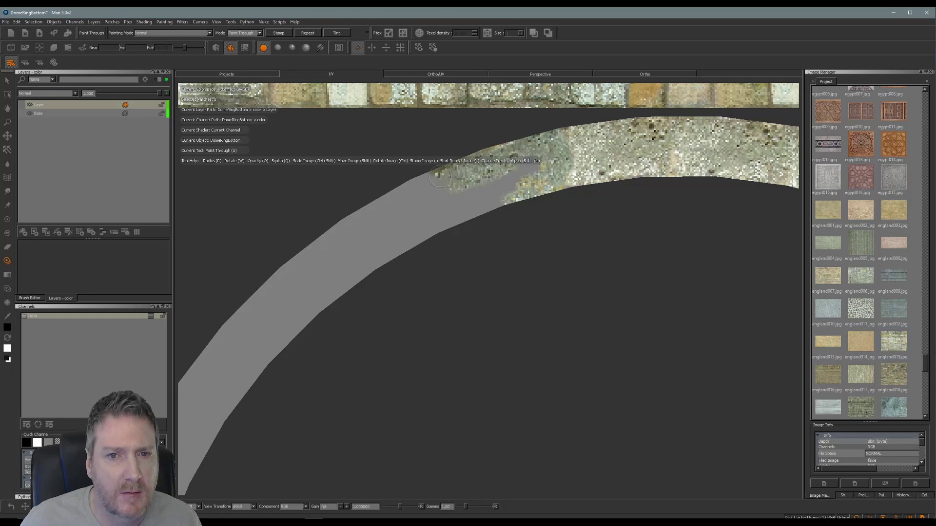
mouse_move(440, 177)
mouse_down()
mouse_move(507, 195)
mouse_move(438, 217)
mouse_move(447, 185)
mouse_up()
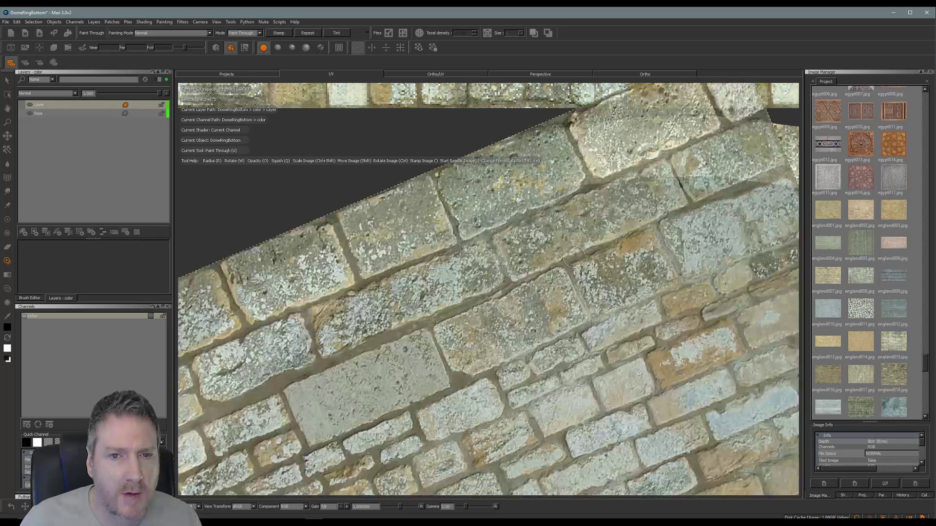
Shift the stone-wall image down the arch's left shoulder and paint the grey-green block along the next unpainted stretch.
mouse_move(637, 270)
shift+mouse_down()
mouse_move(639, 258)
mouse_move(573, 298)
shift+mouse_up()
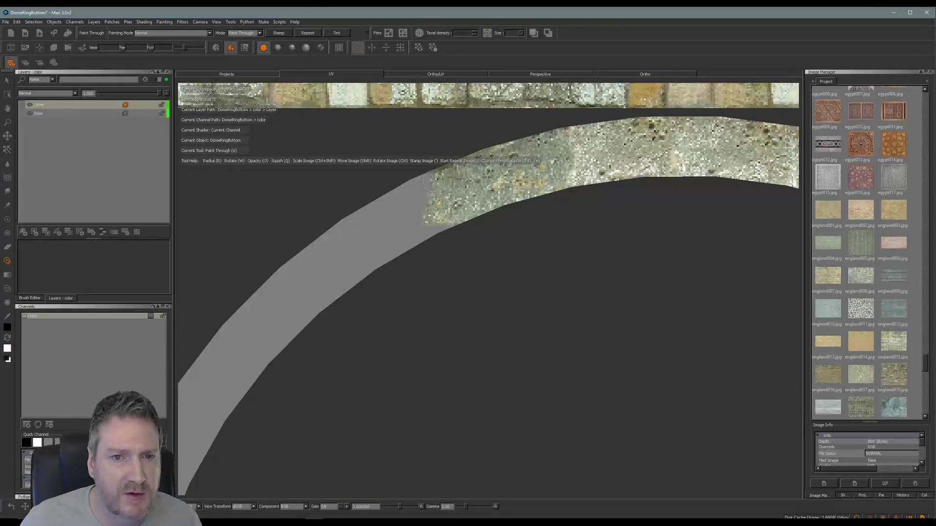
drag(379, 201, 445, 219)
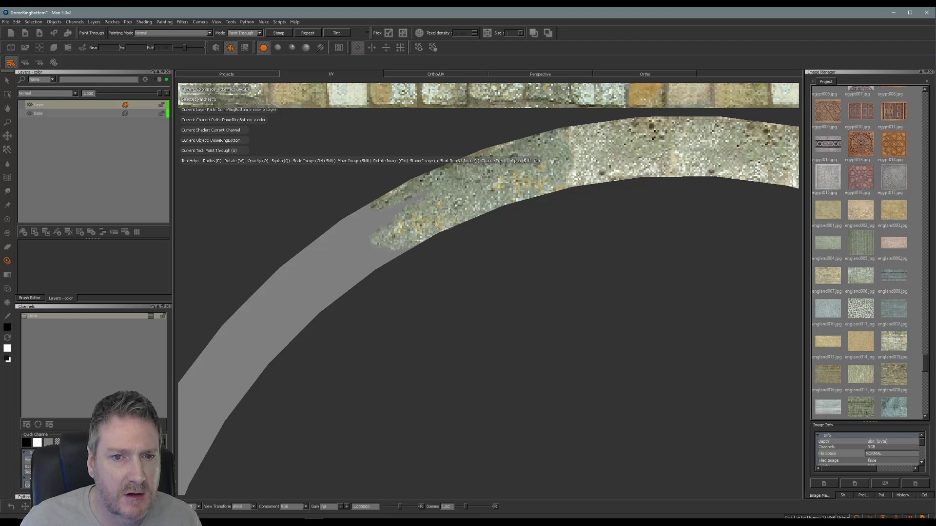
drag(337, 237, 375, 252)
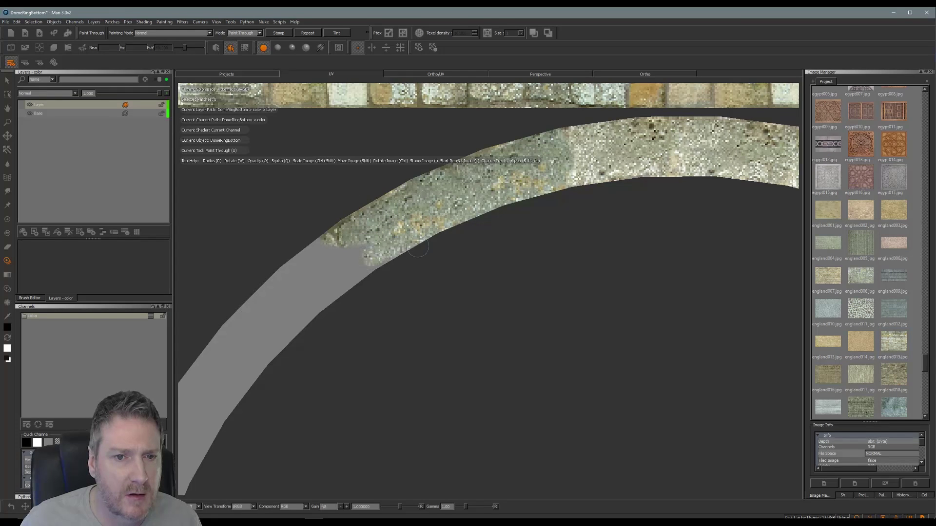
key(b)
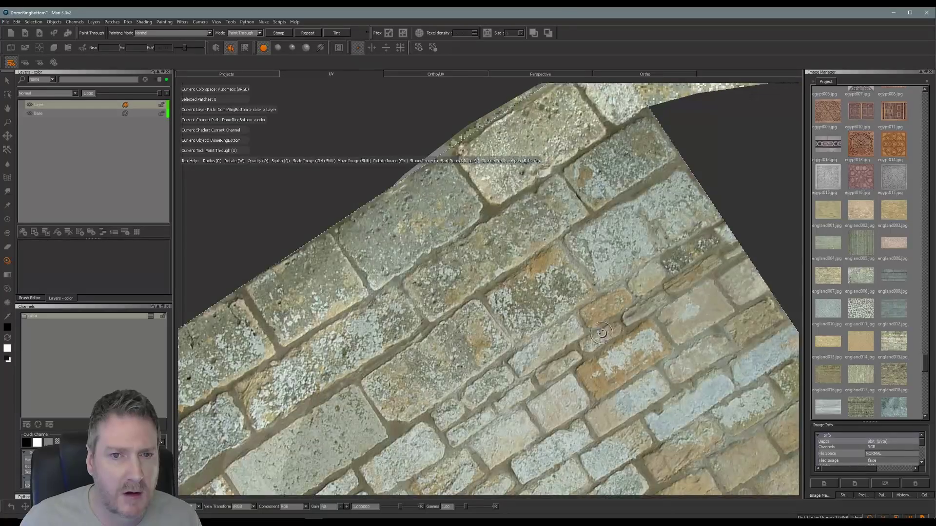
Rotate the stone-wall image steeper to match the ring's upper-left curve and paint the lichen-speckled edge block beyond the finished end.
mouse_move(601, 333)
ctrl+mouse_down()
mouse_move(463, 371)
mouse_move(648, 211)
mouse_move(707, 215)
mouse_move(659, 226)
mouse_move(646, 254)
ctrl+mouse_up()
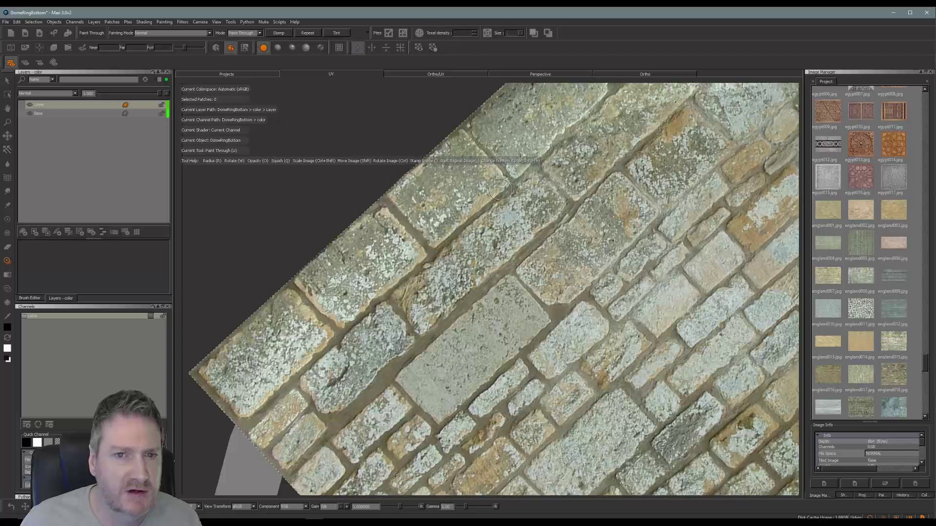
drag(481, 171, 455, 160)
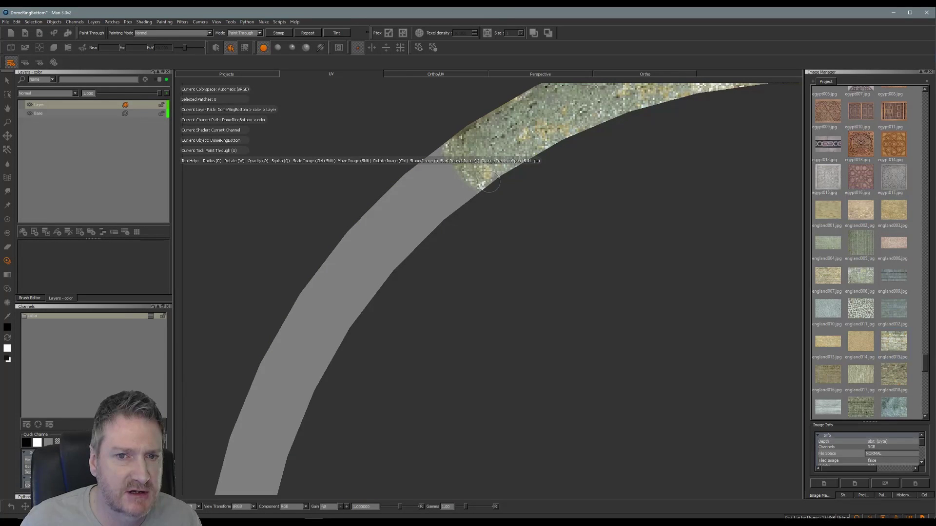
drag(402, 210, 434, 170)
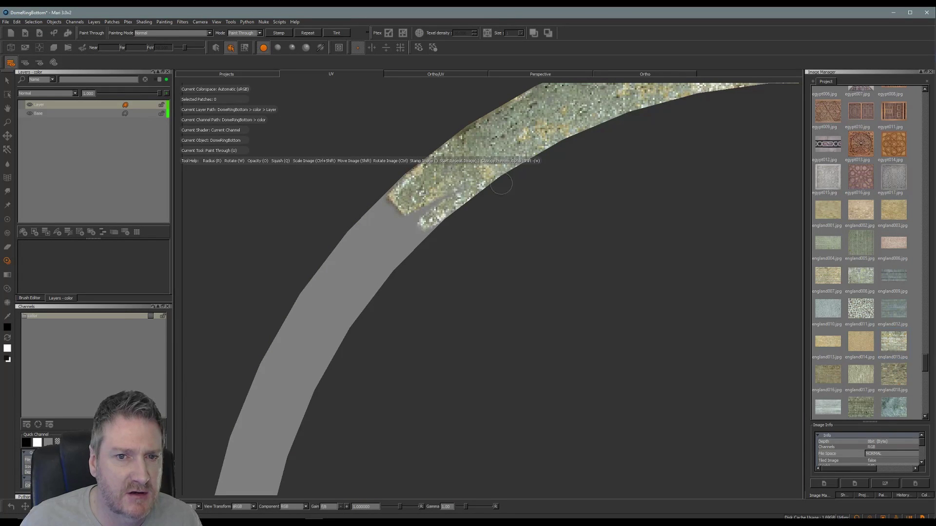
Move and tilt the image to continue down the ring's upper-left curve and paint pale lichen stone up to a mortar joint.
shift+drag(424, 172, 508, 212)
mouse_move(469, 249)
ctrl+mouse_down()
mouse_move(476, 315)
mouse_move(468, 302)
ctrl+mouse_up()
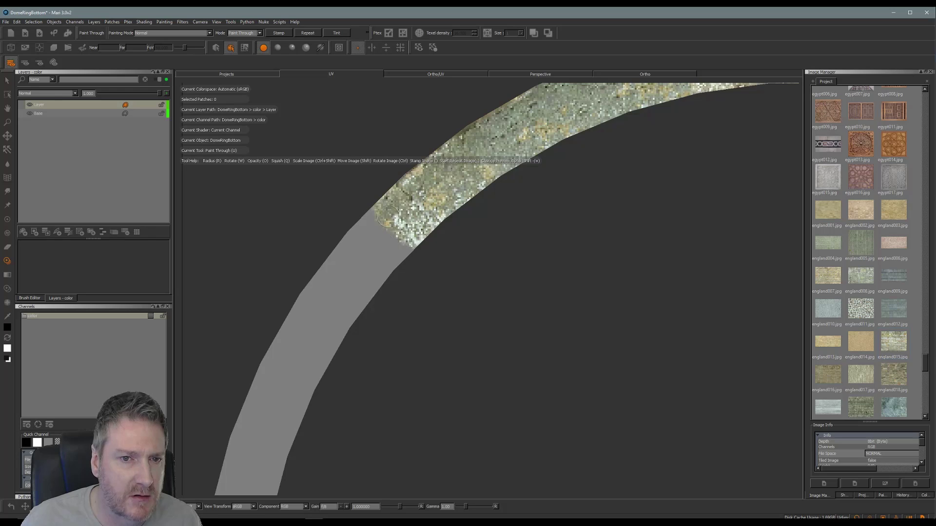
drag(414, 258, 397, 281)
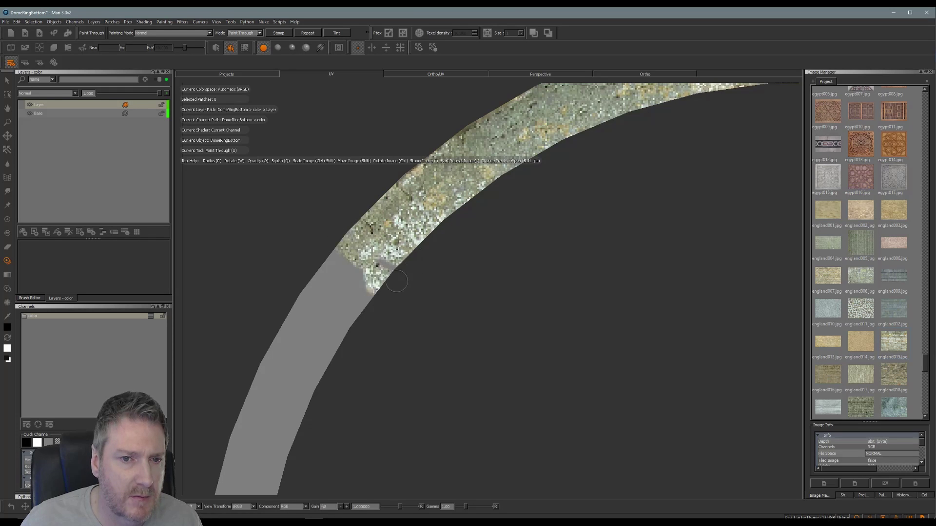
drag(335, 251, 333, 252)
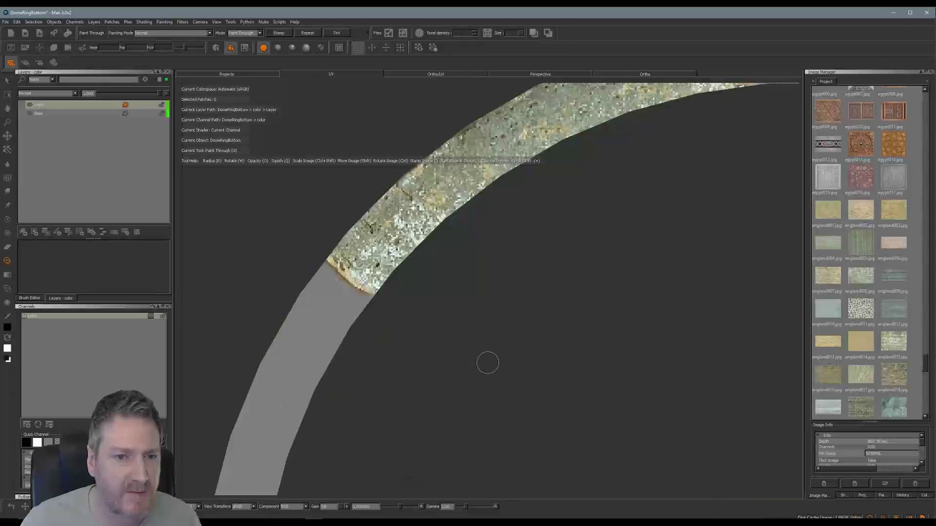
Rotate the image to follow the steepening left side of the ring, then shift it down and paint lichen-covered stone to the next joint.
alt+middle_drag(488, 362, 613, 208)
mouse_move(580, 303)
ctrl+mouse_down()
mouse_move(630, 348)
mouse_move(658, 393)
mouse_move(409, 394)
mouse_move(498, 359)
mouse_move(498, 399)
ctrl+mouse_up()
mouse_move(460, 153)
mouse_down()
mouse_move(451, 117)
mouse_move(441, 120)
mouse_up()
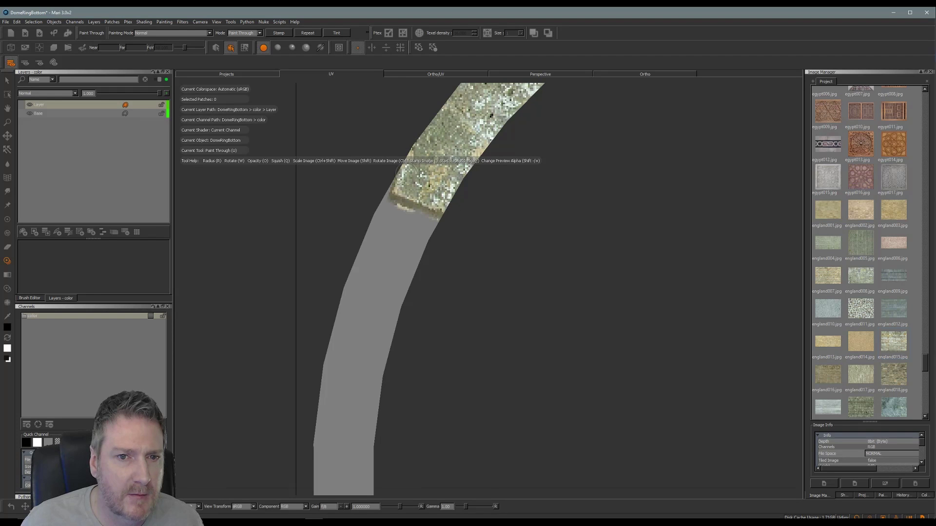
drag(432, 176, 431, 182)
mouse_move(424, 244)
shift+mouse_down()
mouse_move(412, 209)
mouse_move(396, 210)
mouse_move(374, 257)
mouse_move(377, 285)
mouse_move(365, 300)
shift+mouse_up()
key(shift)
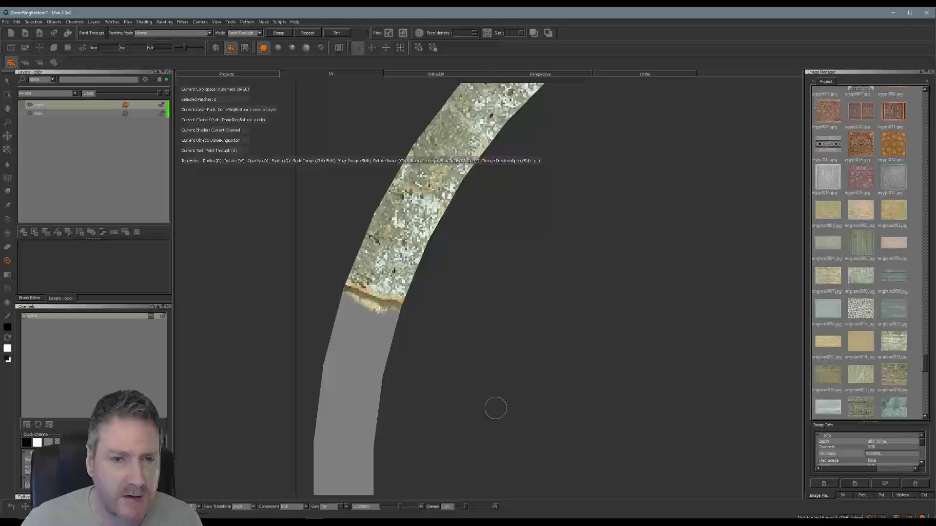
Turn the image almost upright and paint the lichen-speckled edge blocks down to the ring's vertical left side.
mouse_move(496, 409)
middle_down()
mouse_move(556, 251)
mouse_move(547, 276)
middle_up()
key(shift)
mouse_move(548, 403)
ctrl+mouse_down()
mouse_move(555, 393)
mouse_move(547, 406)
ctrl+mouse_up()
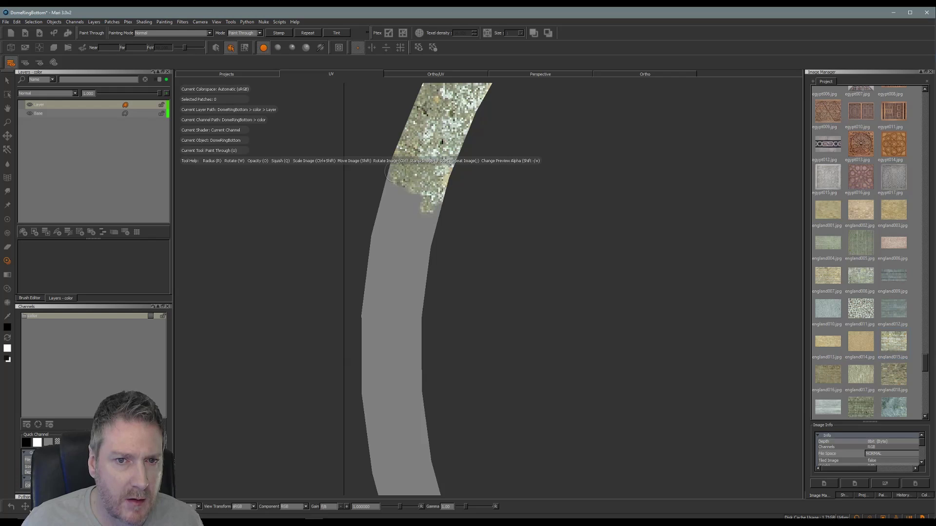
mouse_move(396, 172)
mouse_down()
mouse_move(388, 197)
mouse_move(429, 251)
mouse_move(385, 215)
mouse_move(407, 266)
mouse_move(378, 289)
mouse_move(349, 276)
mouse_move(437, 312)
mouse_move(385, 330)
mouse_move(392, 189)
mouse_up()
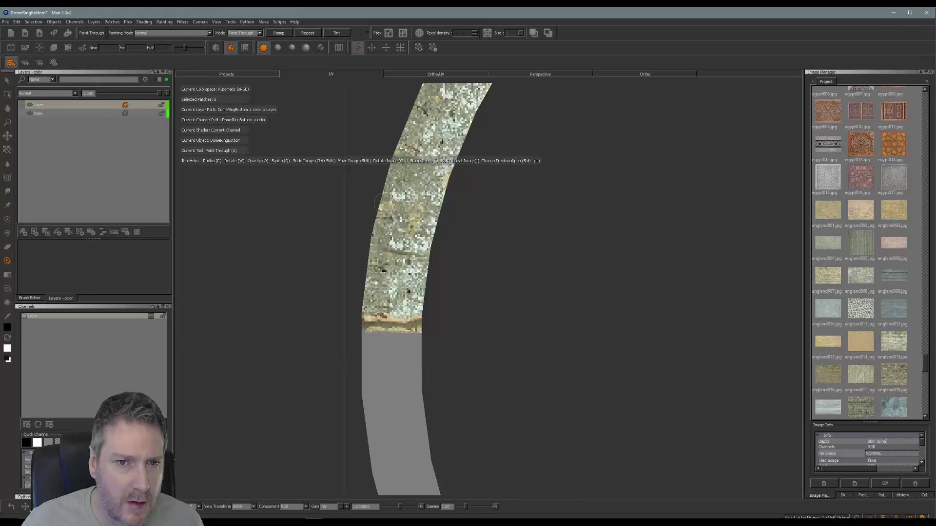
Align the image with the curve just below the ring's leftmost point and paint lichen-speckled stone over the joint and further down.
shift+drag(442, 221, 446, 251)
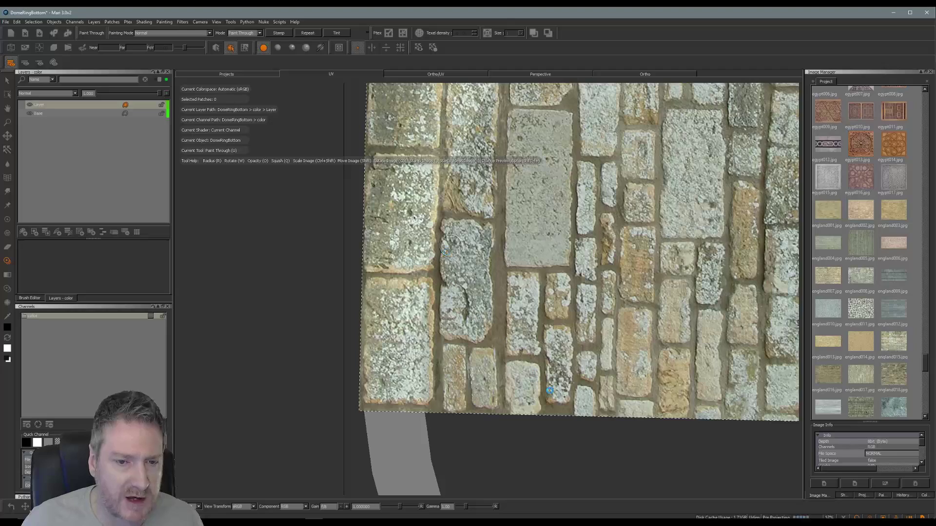
middle_drag(537, 429, 530, 276)
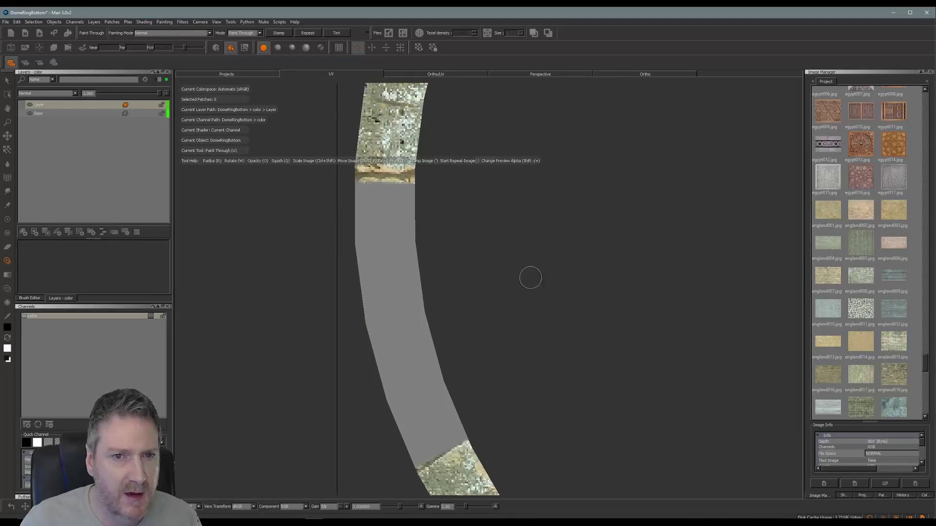
drag(530, 276, 520, 304)
mouse_move(521, 347)
ctrl+mouse_down()
mouse_move(502, 363)
mouse_move(465, 328)
ctrl+mouse_up()
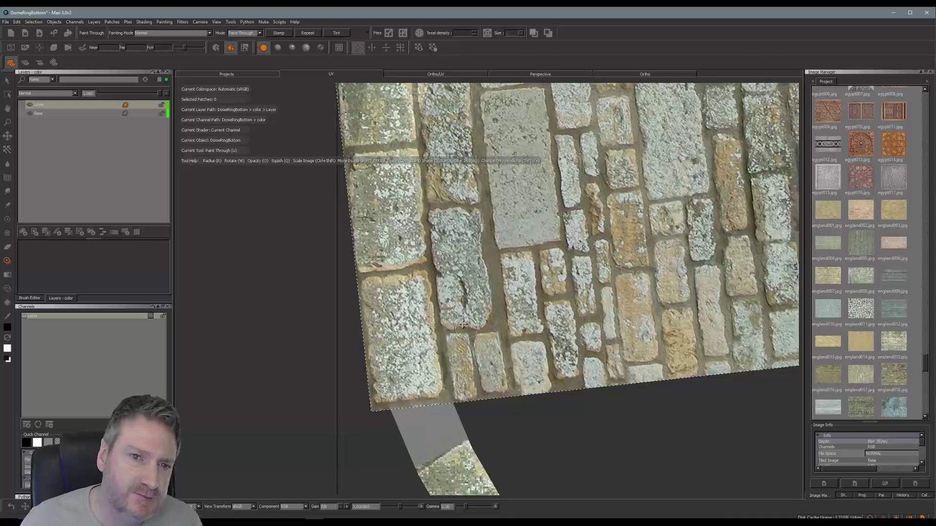
mouse_move(408, 188)
mouse_down()
mouse_move(371, 171)
mouse_move(353, 196)
mouse_move(326, 207)
mouse_move(327, 222)
mouse_move(369, 234)
mouse_up()
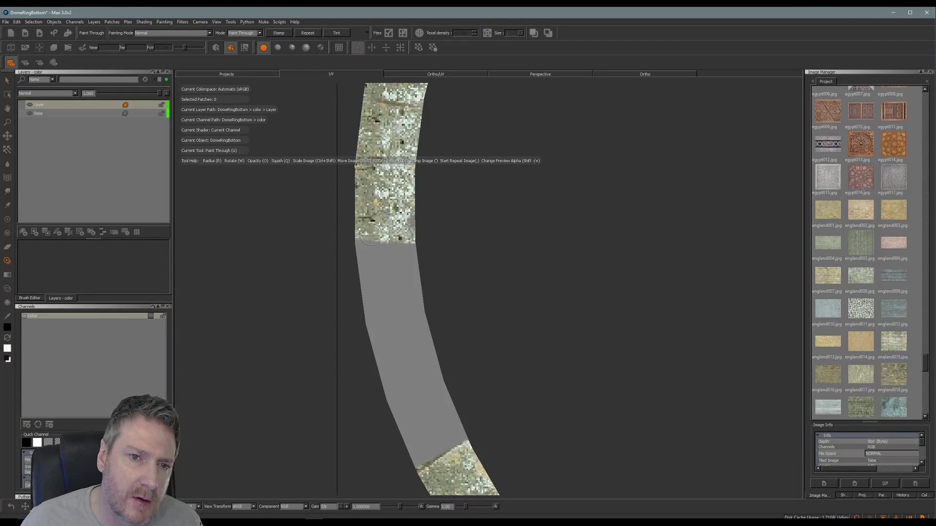
drag(425, 218, 422, 248)
drag(363, 261, 420, 258)
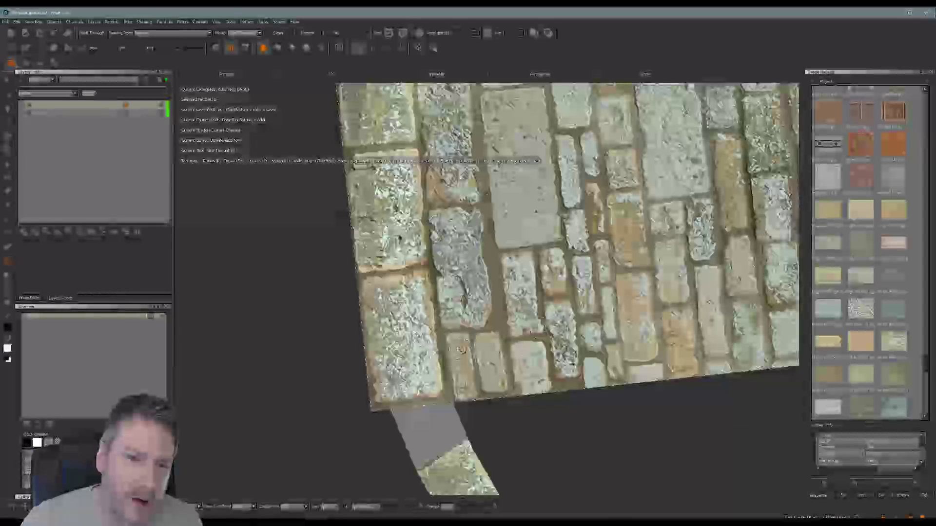
Tilt the image to follow the ring's lower-left curve and paint the white lichen block down to the existing stone, closing the ring.
mouse_move(551, 331)
ctrl+shift+mouse_down()
mouse_move(517, 373)
mouse_move(480, 328)
ctrl+shift+mouse_up()
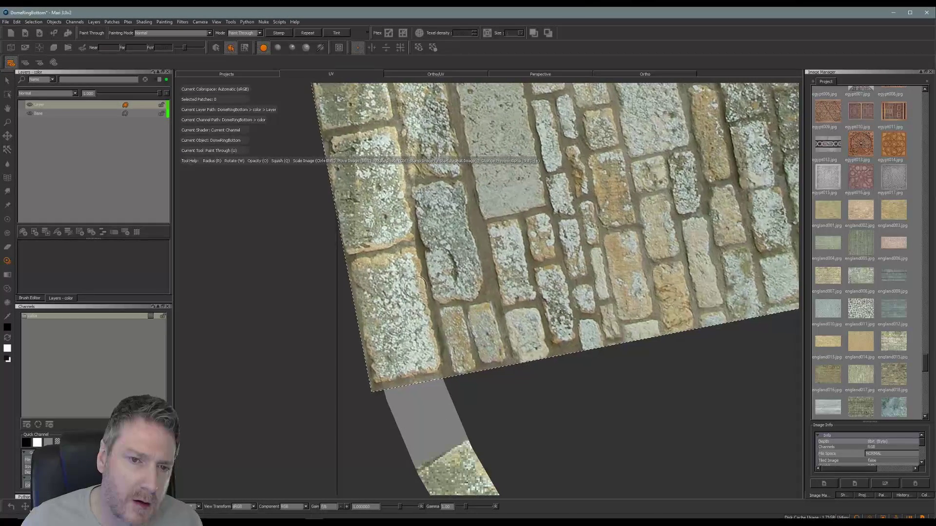
mouse_move(390, 274)
mouse_down()
mouse_move(375, 266)
mouse_move(427, 293)
mouse_move(419, 301)
mouse_move(433, 357)
mouse_up()
key(alt+shift)
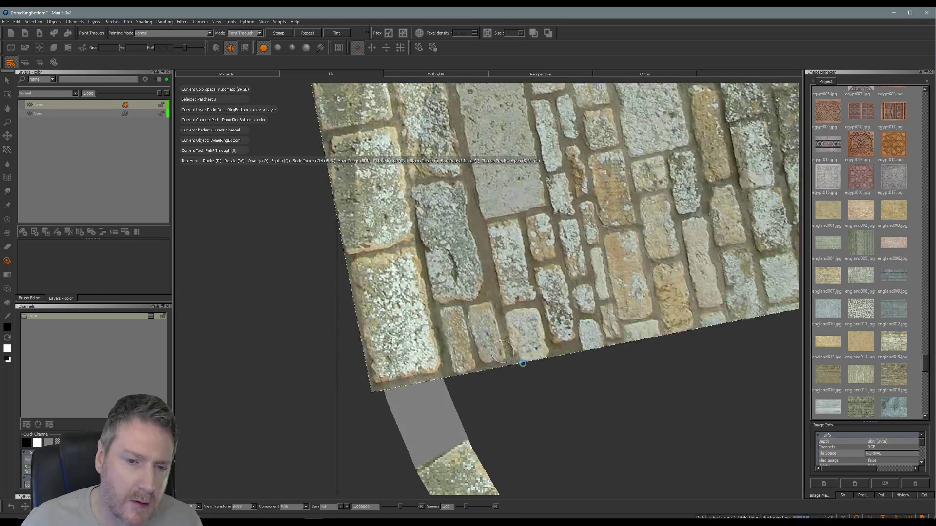
mouse_move(574, 382)
alt+shift+mouse_down()
mouse_move(550, 273)
mouse_move(538, 267)
mouse_move(580, 253)
alt+shift+mouse_up()
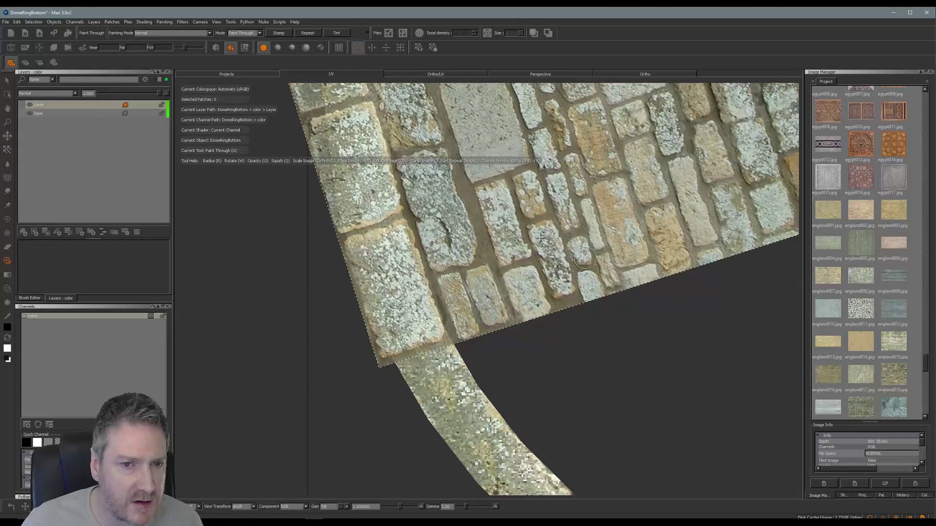
mouse_move(340, 280)
mouse_down()
mouse_move(397, 297)
mouse_move(426, 323)
mouse_up()
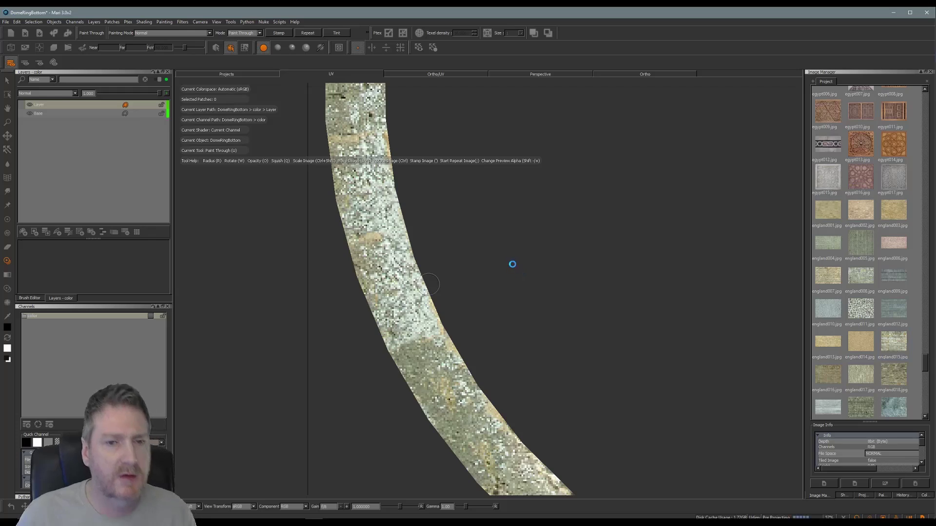
Examine the painted ring in the full UV layout and on the 3D model in the Ortho view.
middle_drag(579, 269, 472, 294)
scroll(472, 294, down, 5)
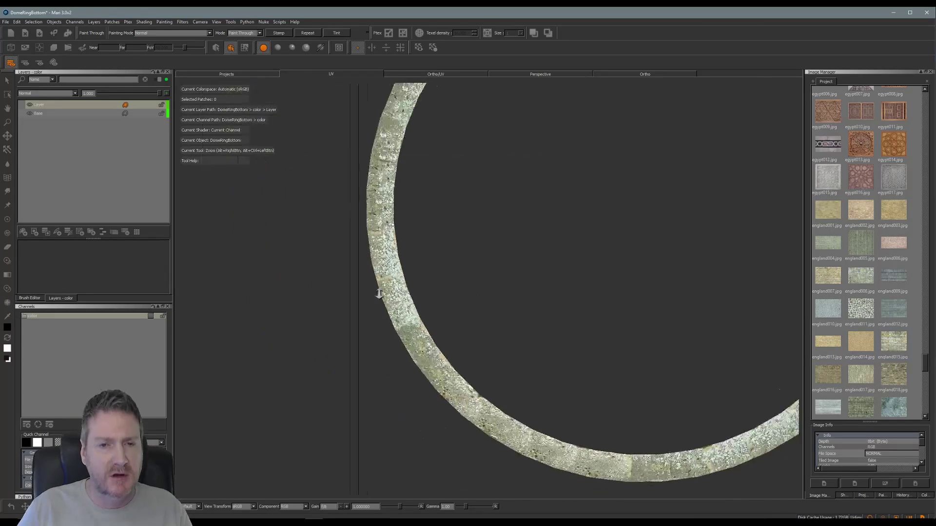
scroll(349, 297, down, 3)
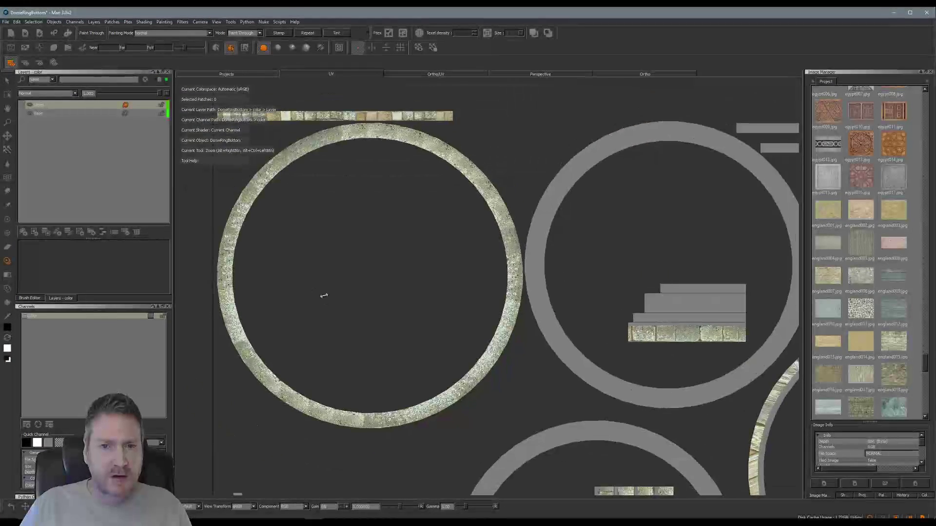
mouse_move(324, 294)
middle_down()
mouse_move(259, 206)
mouse_move(261, 137)
middle_up()
scroll(219, 241, down, 4)
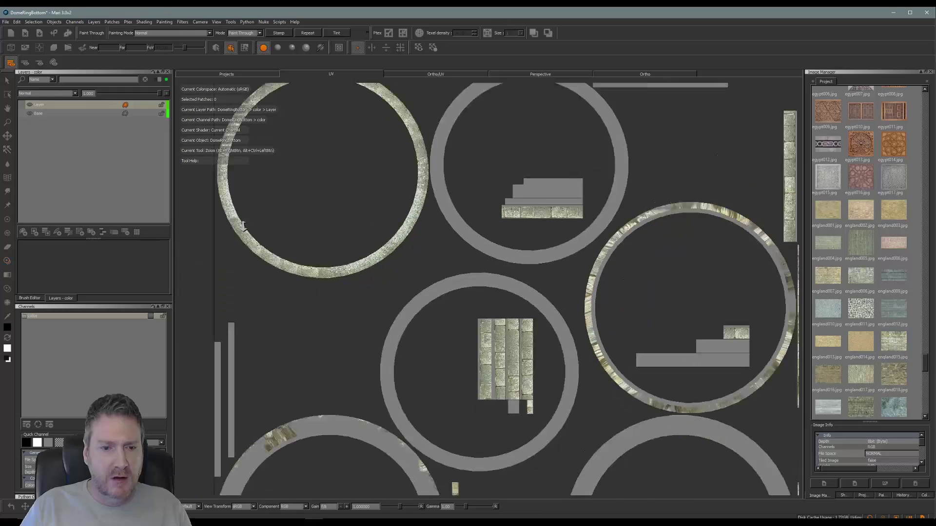
mouse_move(395, 294)
middle_down()
mouse_move(423, 258)
mouse_move(477, 121)
mouse_move(416, 216)
mouse_move(402, 383)
middle_up()
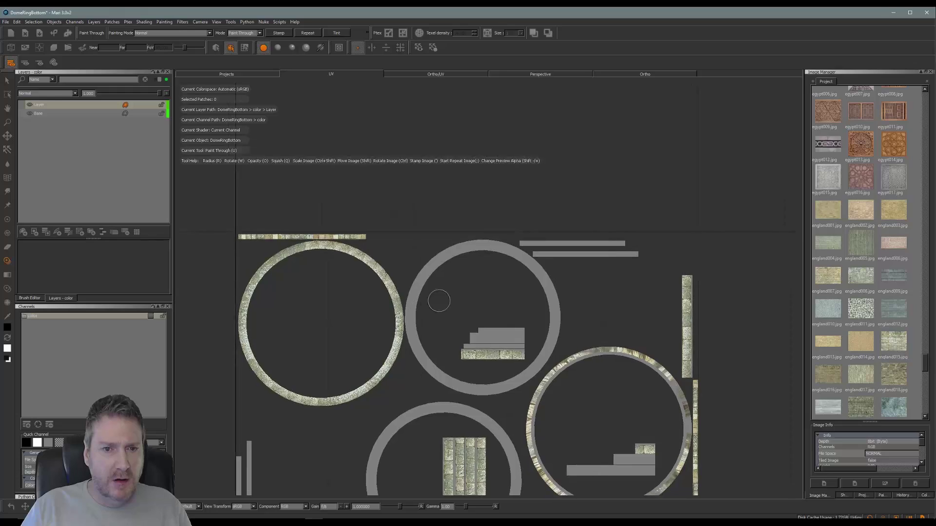
alt+right_drag(438, 299, 554, 293)
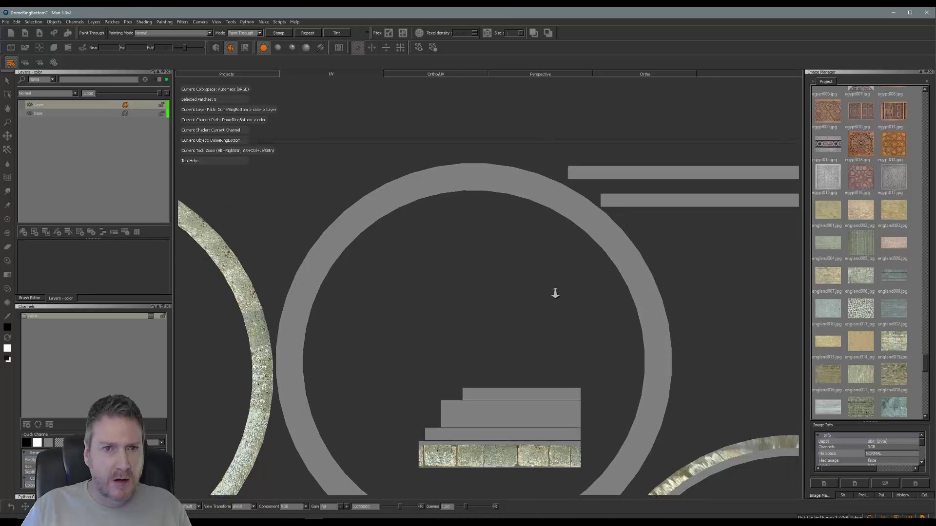
key(u)
click(659, 74)
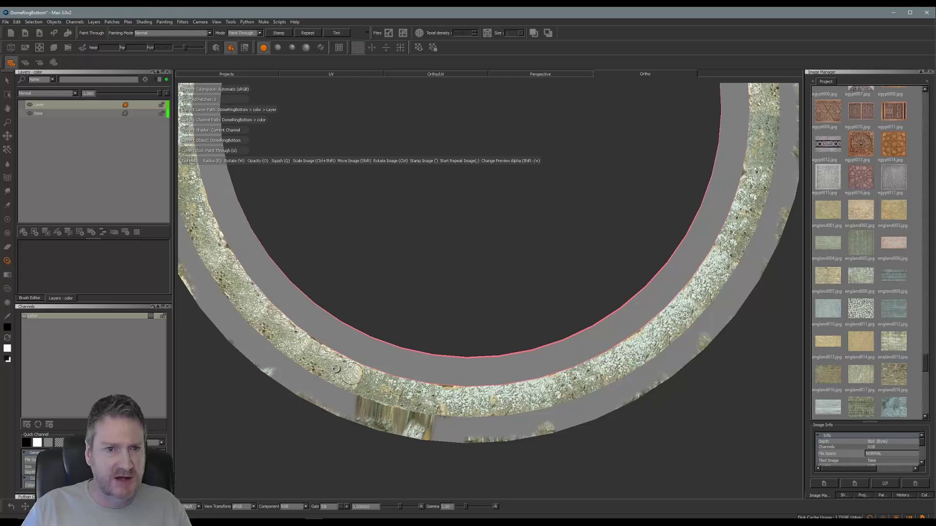
alt+drag(647, 456, 661, 385)
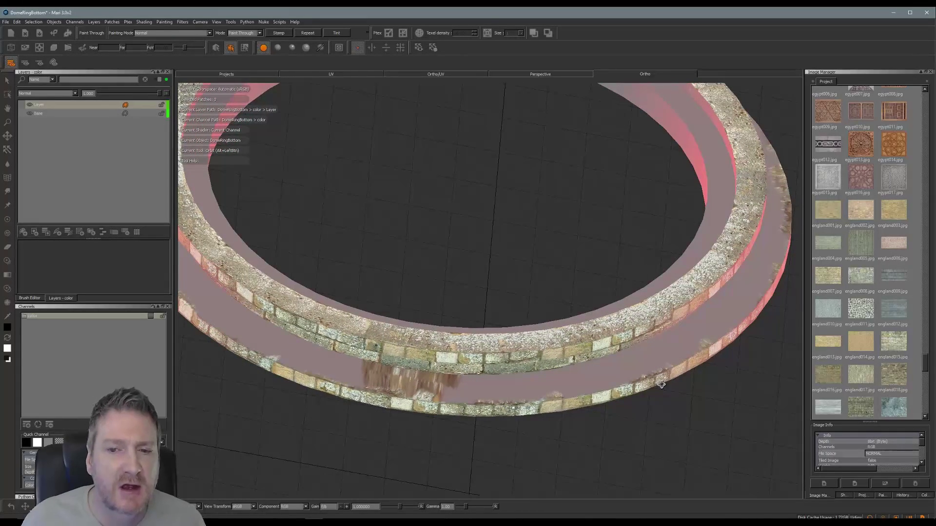
key(u)
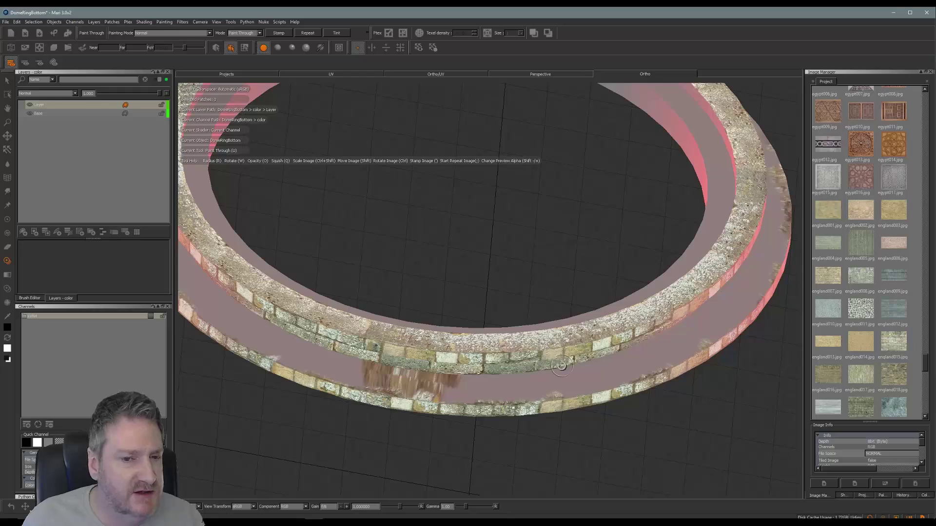
alt+drag(617, 416, 616, 443)
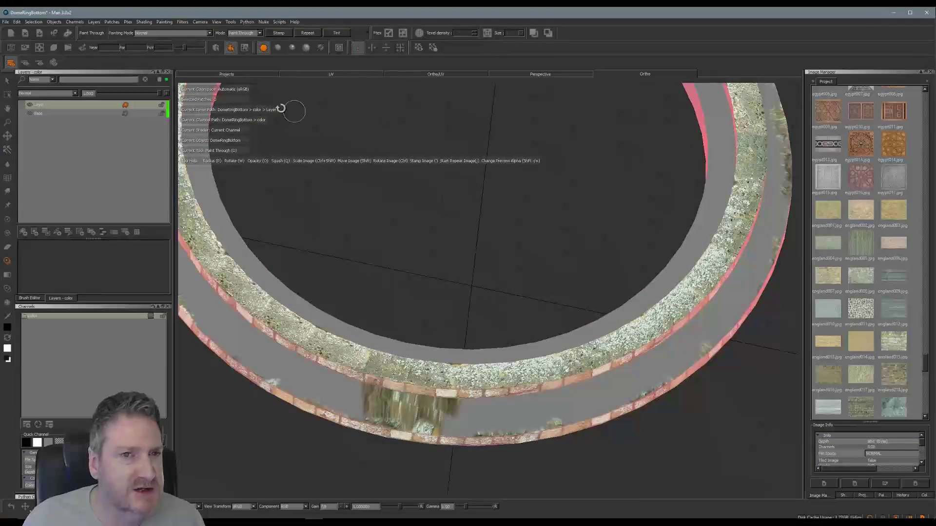
Examine the UV layout against the 3D model in the Ortho view to identify the ring that still needs stone.
click(331, 75)
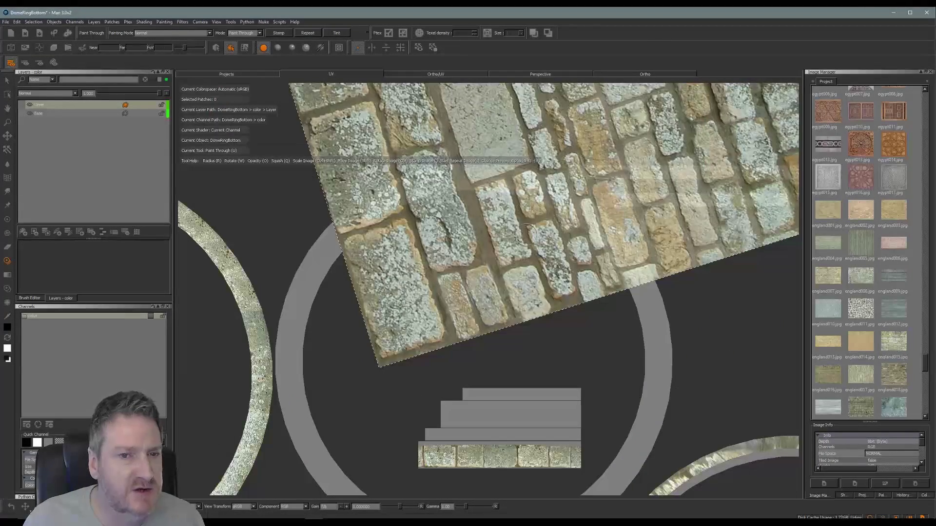
drag(521, 238, 477, 253)
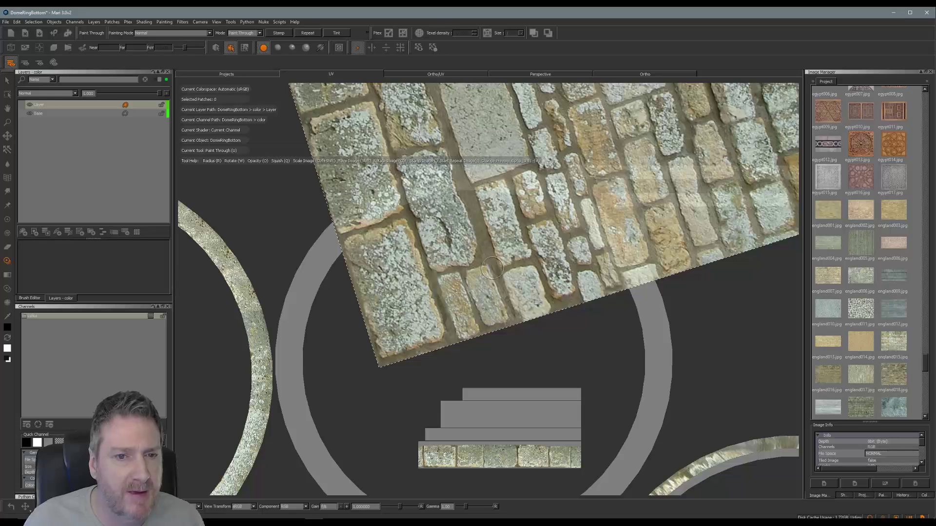
alt+right_drag(473, 334, 518, 336)
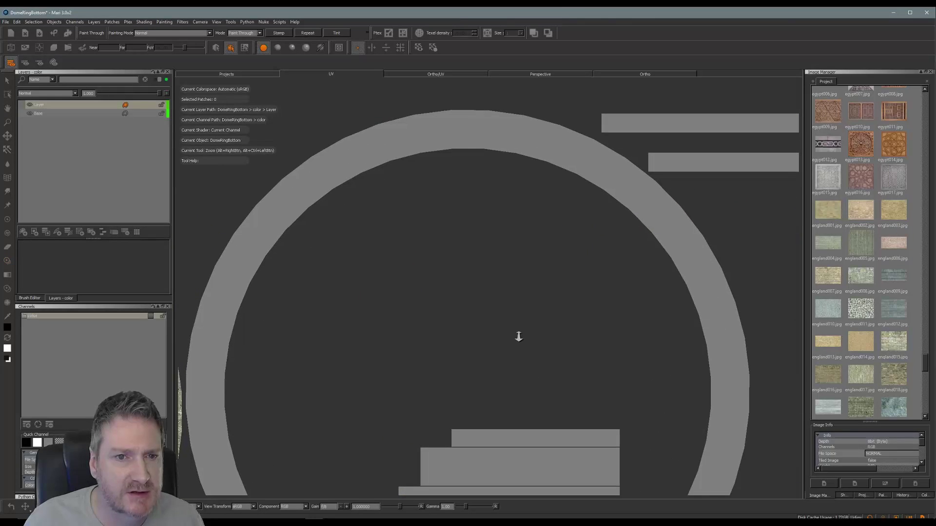
alt+middle_drag(519, 320, 587, 361)
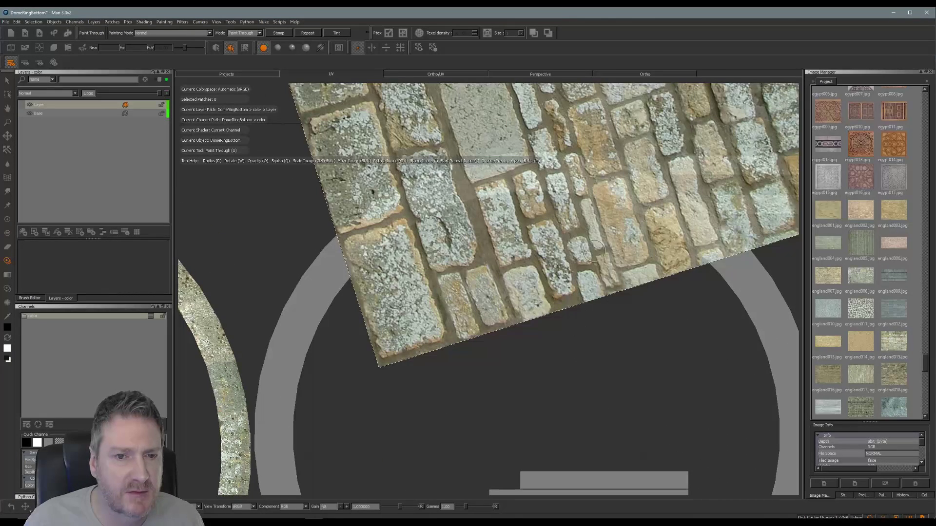
right_click(453, 290)
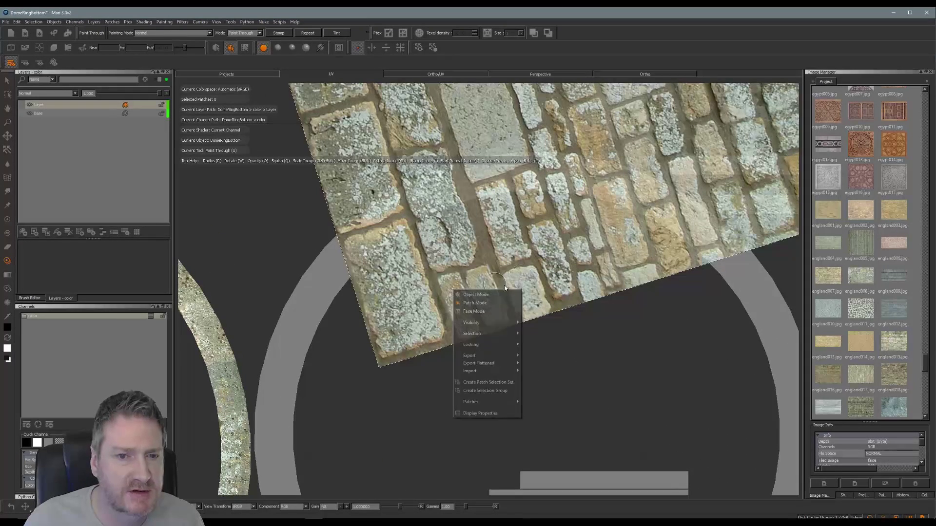
alt+click(605, 365)
scroll(535, 375, down, 8)
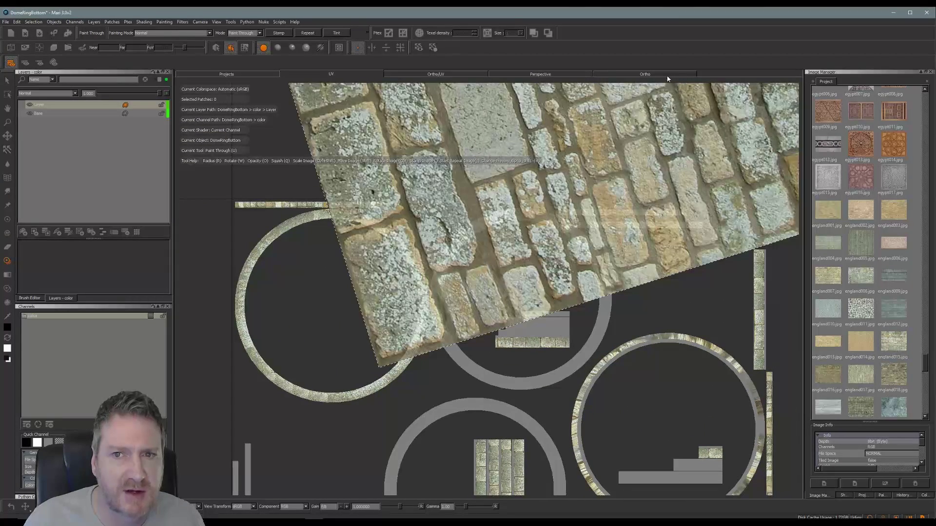
click(662, 73)
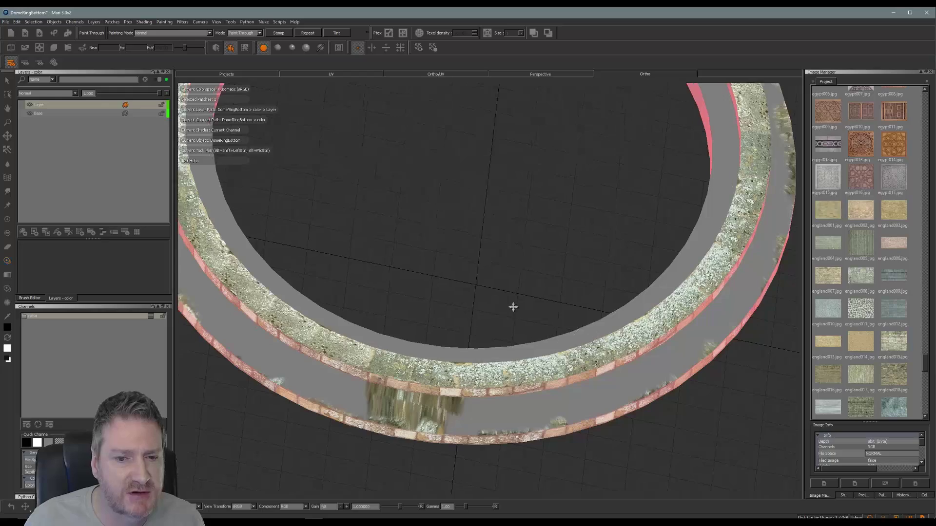
mouse_move(512, 307)
alt+mouse_down()
mouse_move(486, 424)
mouse_move(471, 360)
alt+mouse_up()
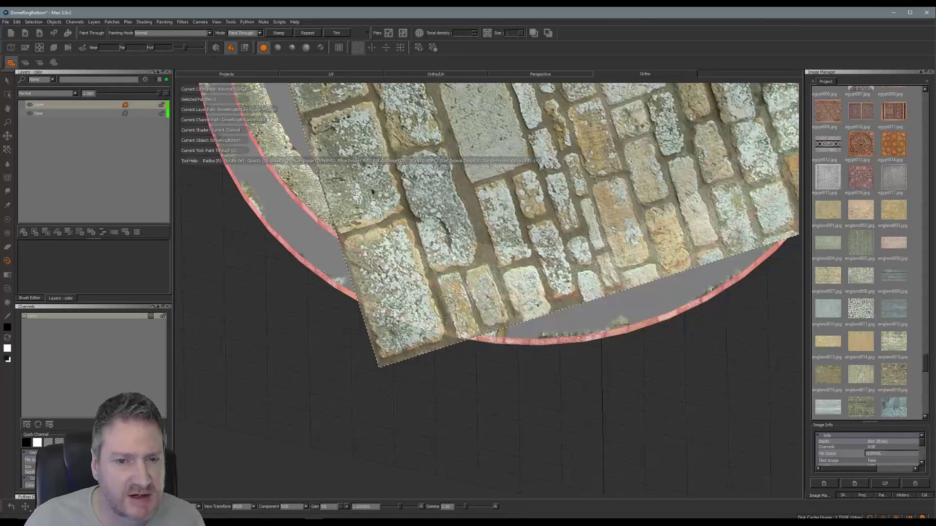
click(402, 298)
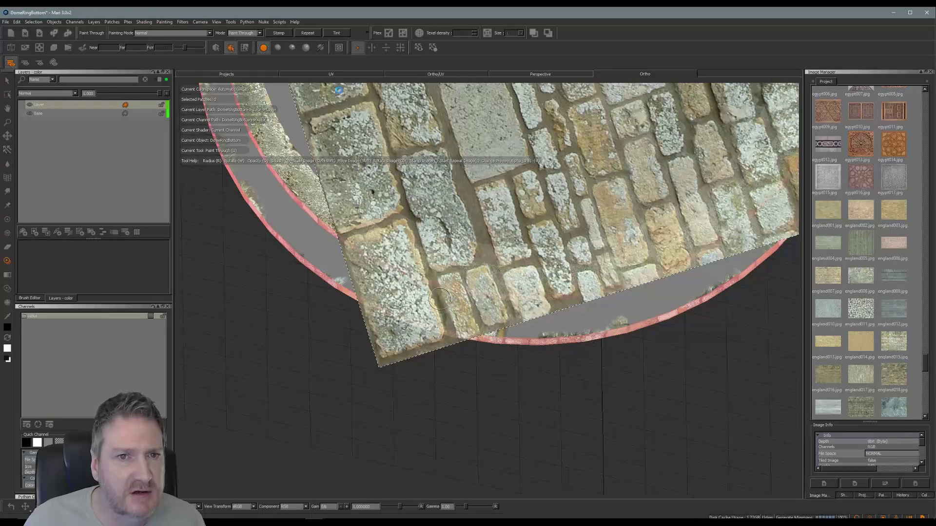
key(F9)
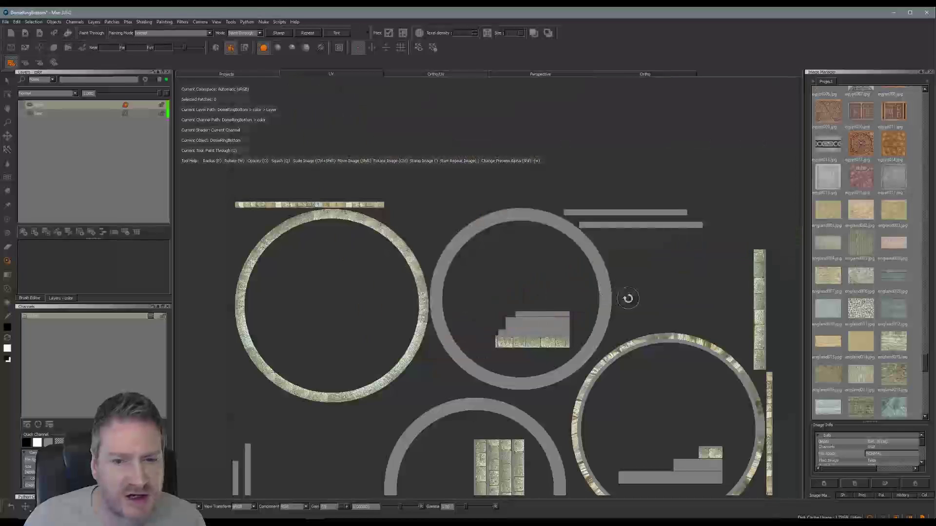
middle_drag(626, 298, 625, 140)
scroll(605, 229, up, 3)
middle_drag(583, 317, 601, 213)
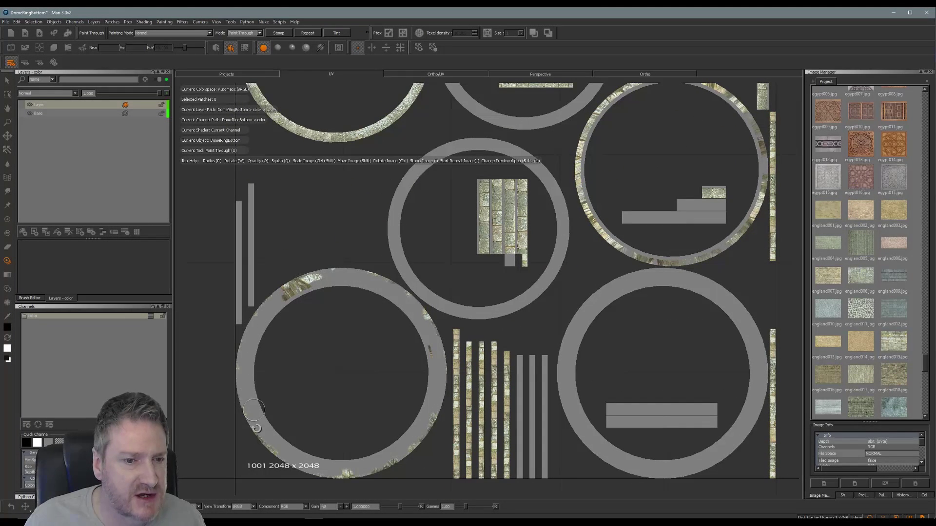
Turn the wall image nearly level, fit it to the top of the lower-left UV ring and paint a grey-green block there.
alt+middle_drag(311, 322, 459, 286)
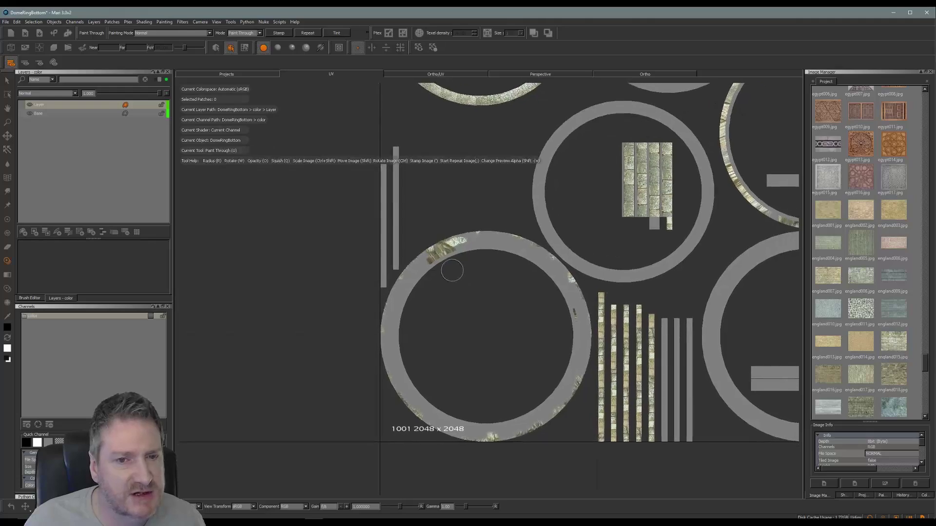
alt+right_drag(452, 267, 595, 259)
alt+middle_drag(468, 272, 481, 321)
key(u)
mouse_move(481, 320)
alt+right_down()
mouse_move(460, 324)
mouse_move(488, 324)
alt+right_up()
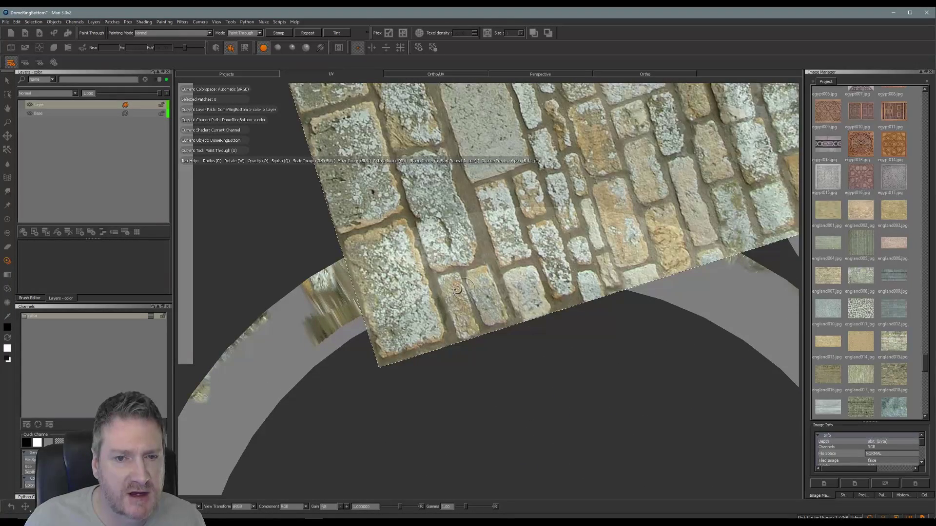
ctrl+drag(457, 289, 424, 307)
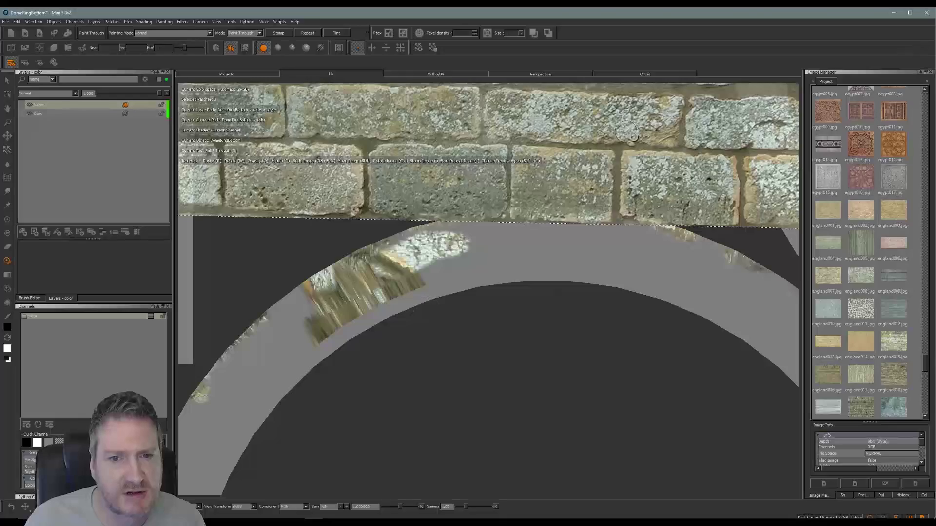
mouse_move(627, 131)
ctrl+mouse_down()
mouse_move(643, 230)
mouse_move(578, 220)
ctrl+mouse_up()
mouse_move(633, 140)
shift+mouse_down()
mouse_move(687, 204)
mouse_move(733, 198)
shift+mouse_up()
mouse_move(554, 231)
ctrl+shift+mouse_down()
mouse_move(623, 250)
mouse_move(517, 220)
mouse_move(537, 234)
mouse_move(456, 258)
mouse_move(491, 285)
ctrl+shift+mouse_up()
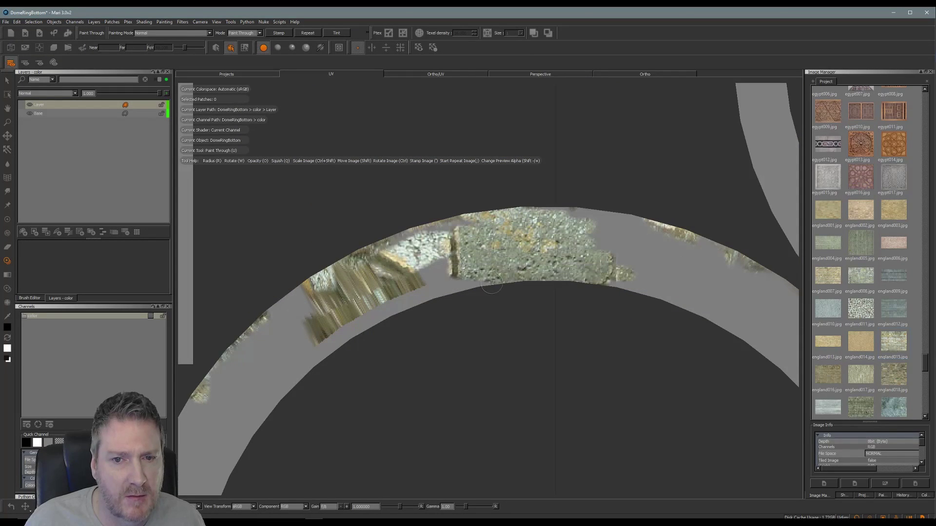
Tilt the image along the curve and paint the pale pitted block to the left, covering the old streaks and the joint.
mouse_move(509, 227)
mouse_down()
mouse_move(605, 220)
mouse_move(429, 251)
mouse_move(344, 252)
mouse_move(456, 221)
mouse_move(448, 290)
mouse_up()
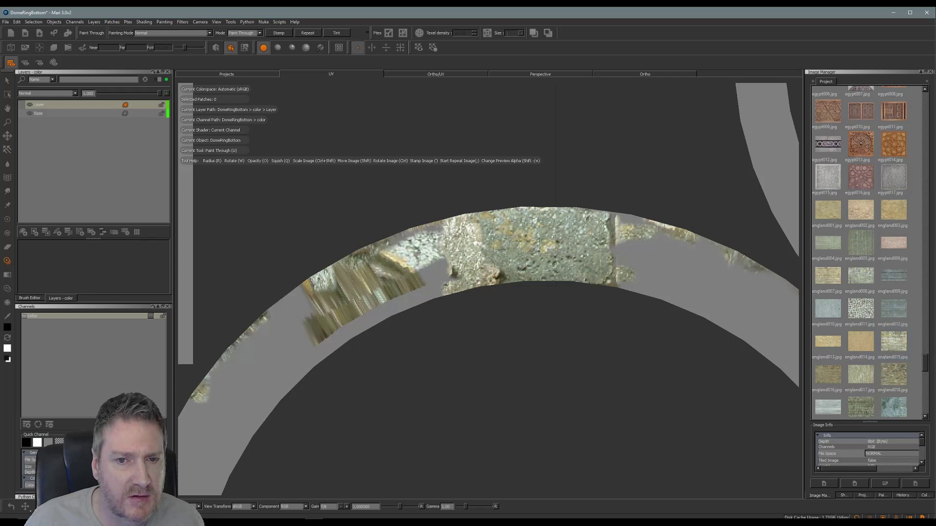
mouse_move(428, 239)
mouse_down()
mouse_move(414, 243)
mouse_move(419, 293)
mouse_move(409, 297)
mouse_move(341, 288)
mouse_move(351, 258)
mouse_move(375, 310)
mouse_up()
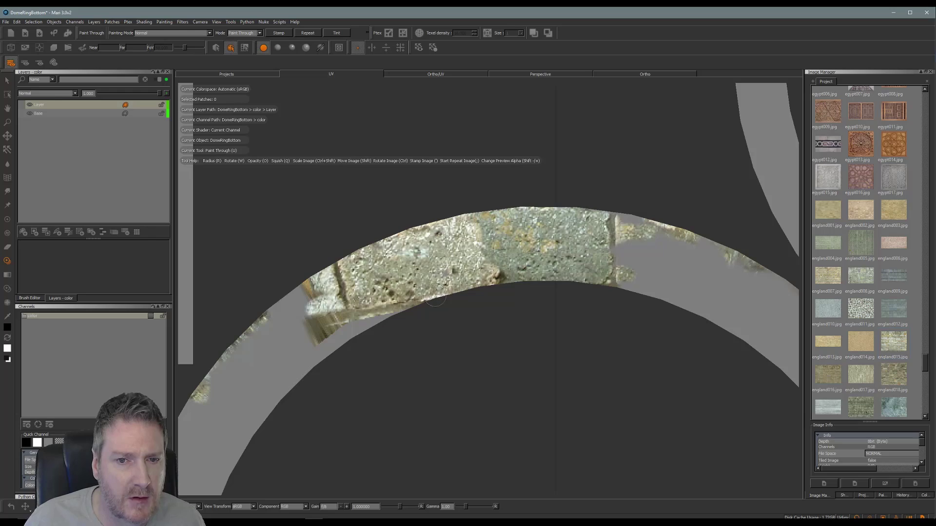
shift+drag(435, 298, 477, 291)
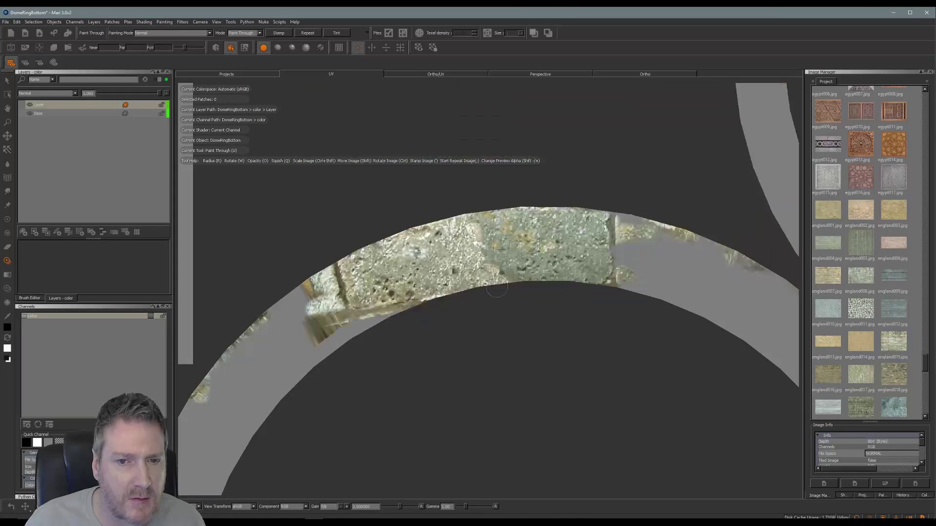
shift+drag(480, 272, 471, 295)
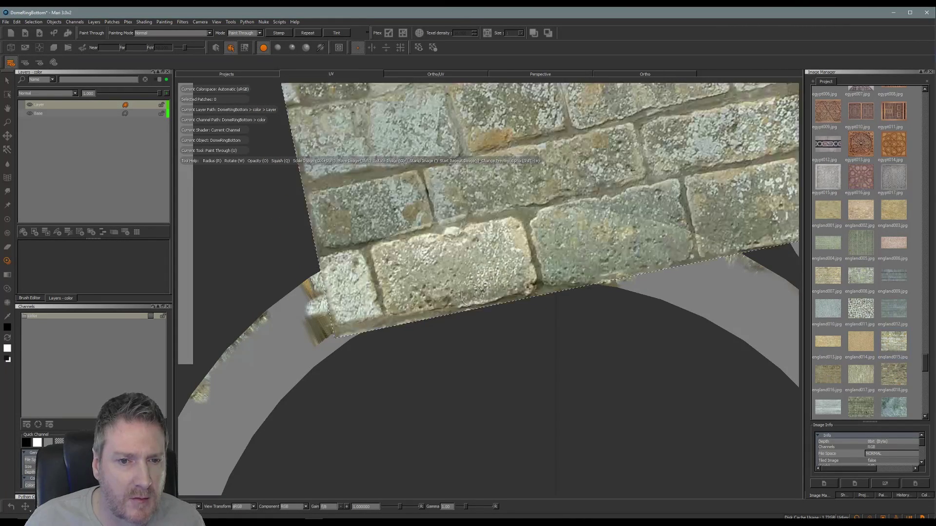
Rotate the image more steeply and extend the pale stone over the dark joint and down to the ring's inner edge.
ctrl+drag(394, 271, 500, 314)
click(333, 320)
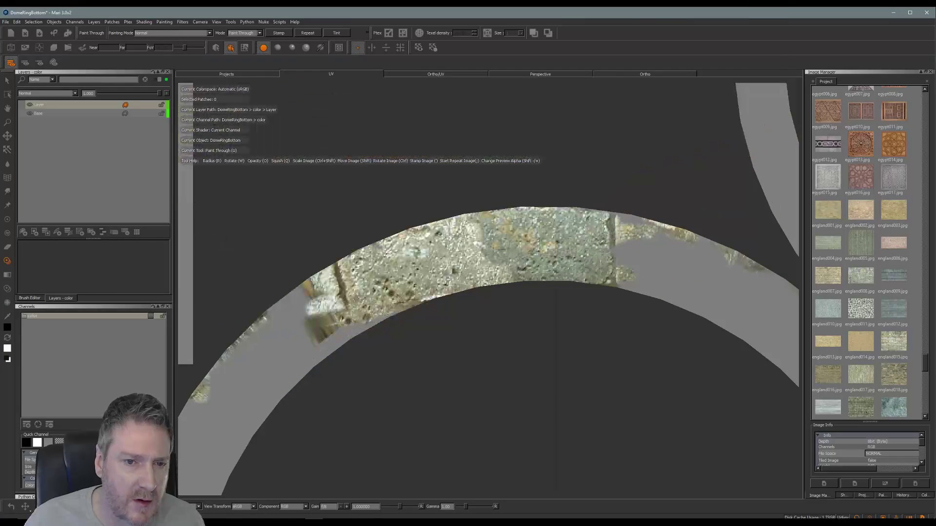
drag(368, 317, 335, 275)
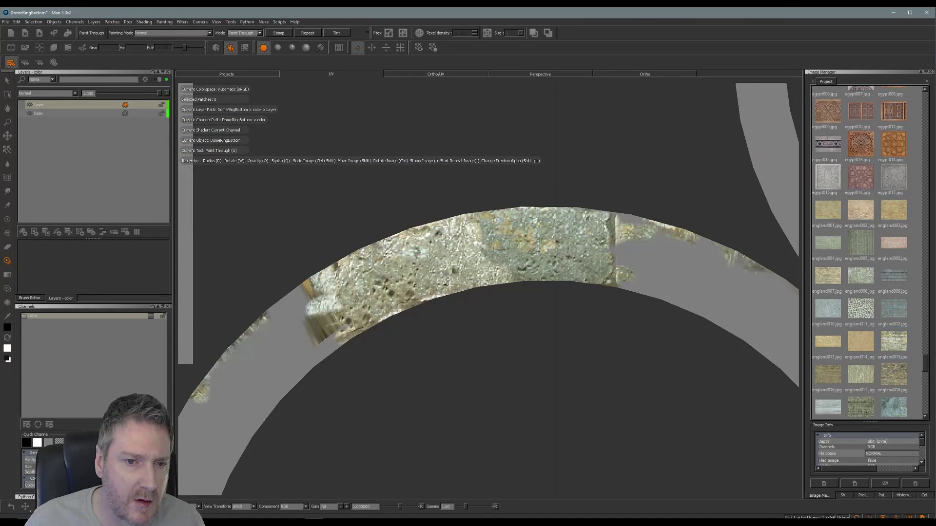
shift+drag(358, 314, 361, 339)
click(364, 327)
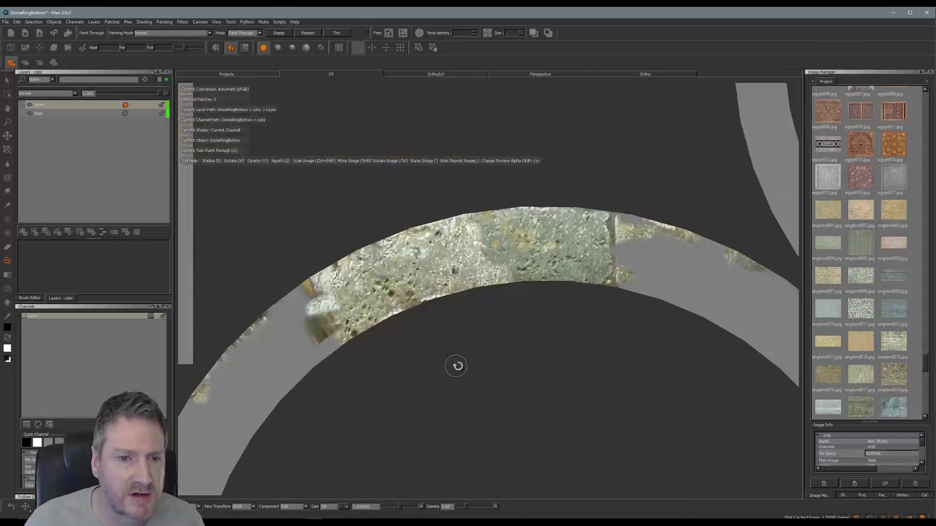
Align the image with the ring's upper-left curve and paint the grey-green block over the remaining streaks and further down.
scroll(619, 255, up, 3)
shift+drag(385, 245, 521, 269)
mouse_move(497, 239)
shift+mouse_down()
mouse_move(443, 280)
mouse_move(413, 282)
mouse_move(501, 205)
shift+mouse_up()
shift+drag(441, 218, 418, 258)
mouse_move(461, 223)
mouse_down()
mouse_move(462, 193)
mouse_move(491, 221)
mouse_up()
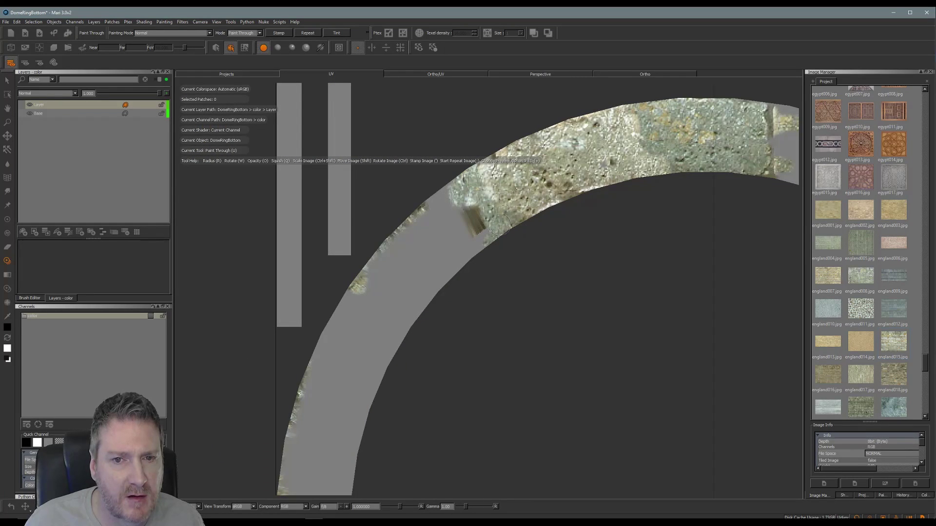
mouse_move(440, 183)
mouse_down()
mouse_move(373, 270)
mouse_move(398, 233)
mouse_up()
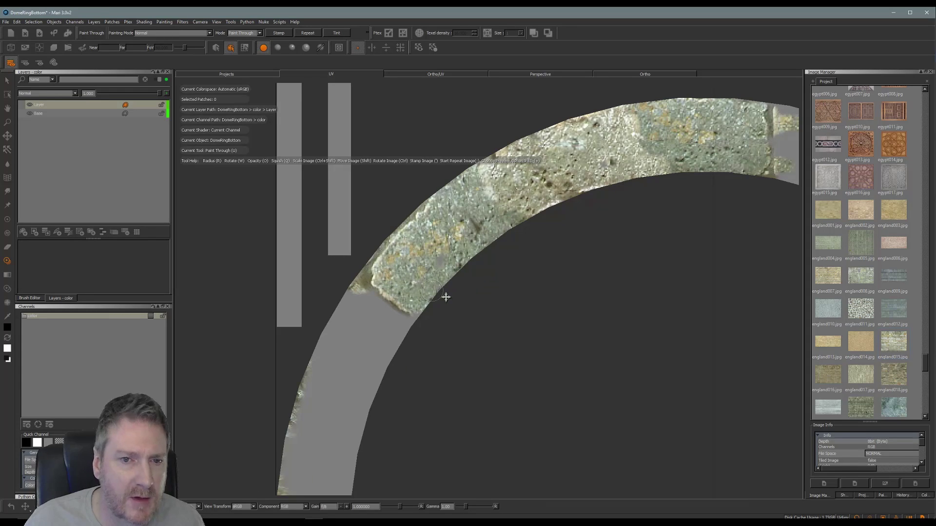
mouse_move(446, 296)
mouse_down()
mouse_move(439, 263)
mouse_move(452, 278)
mouse_move(454, 313)
mouse_up()
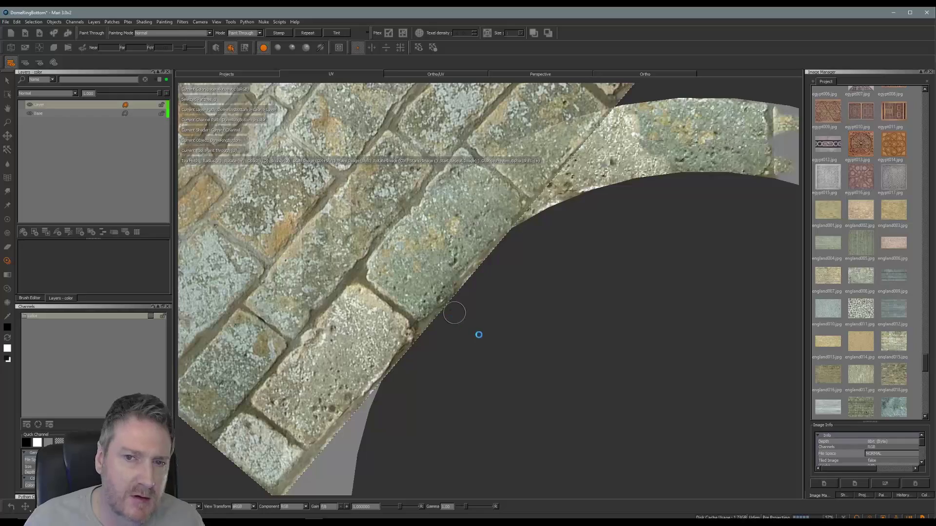
Rotate the image to follow the steeper left curve and paint the pale block below the grey-green one.
scroll(492, 346, up, 5)
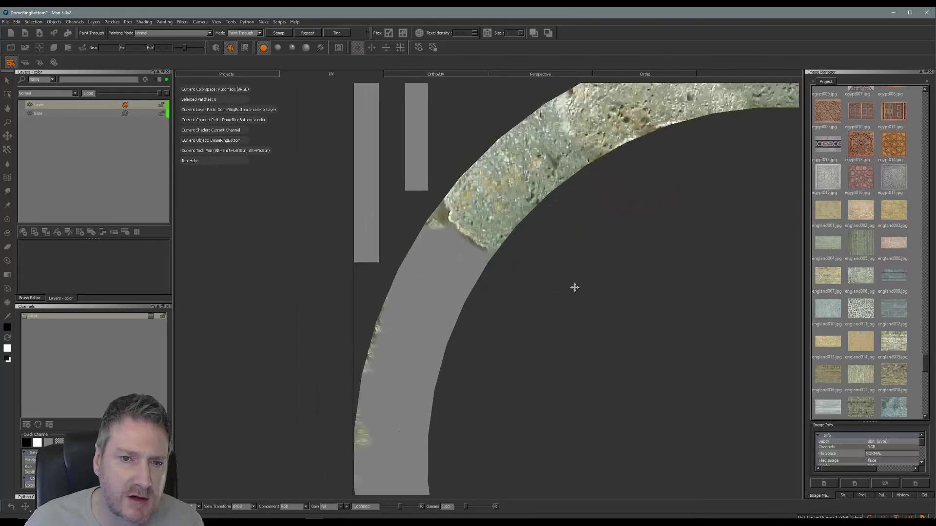
mouse_move(544, 309)
ctrl+mouse_down()
mouse_move(505, 343)
mouse_move(425, 280)
mouse_move(403, 278)
mouse_move(462, 254)
mouse_move(466, 236)
mouse_move(481, 259)
mouse_move(460, 269)
mouse_move(491, 299)
ctrl+mouse_up()
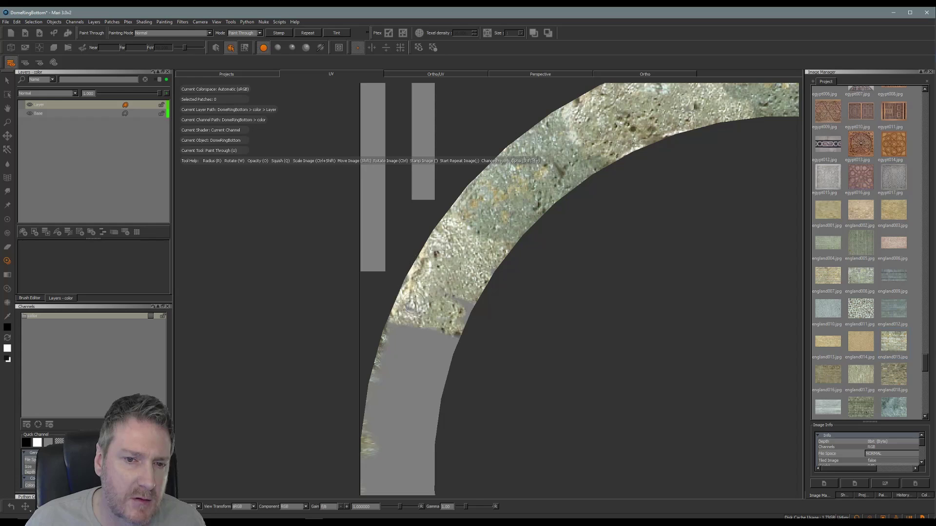
mouse_move(352, 314)
mouse_down()
mouse_move(424, 339)
mouse_move(403, 367)
mouse_up()
mouse_move(423, 319)
mouse_down()
mouse_move(451, 345)
mouse_move(480, 350)
mouse_up()
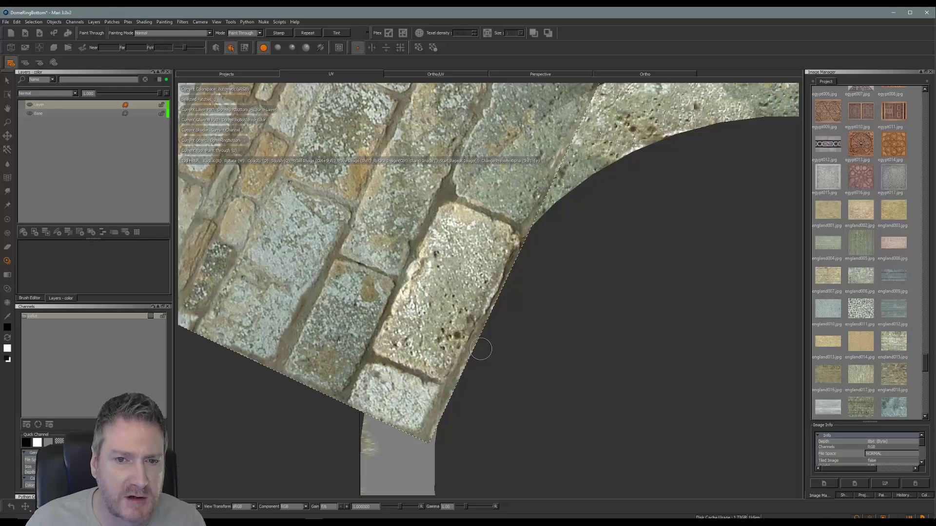
Shift the image to its lichen-speckled edge blocks, turn it nearly upright and paint the yellow-green block below the pale stone.
alt+middle_drag(541, 336, 598, 200)
mouse_move(410, 234)
shift+mouse_down()
mouse_move(373, 382)
mouse_move(453, 240)
shift+mouse_up()
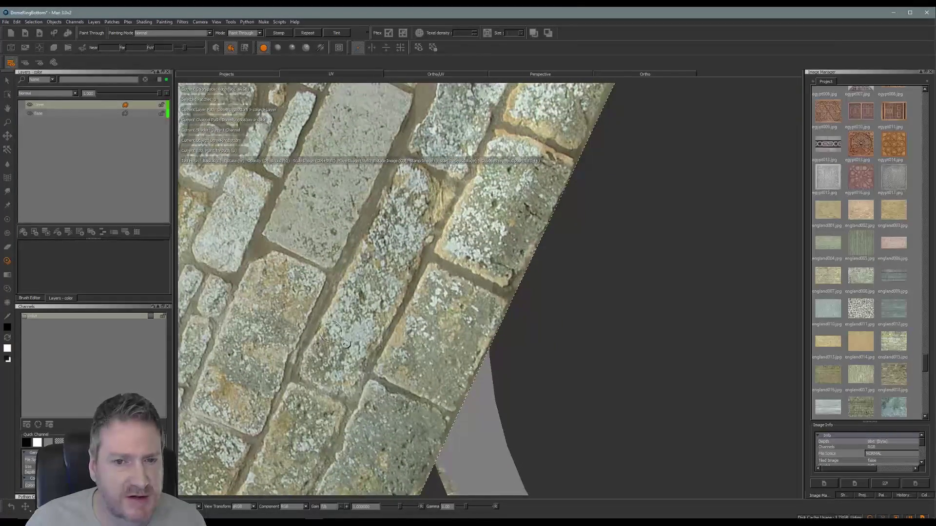
ctrl+drag(345, 344, 390, 251)
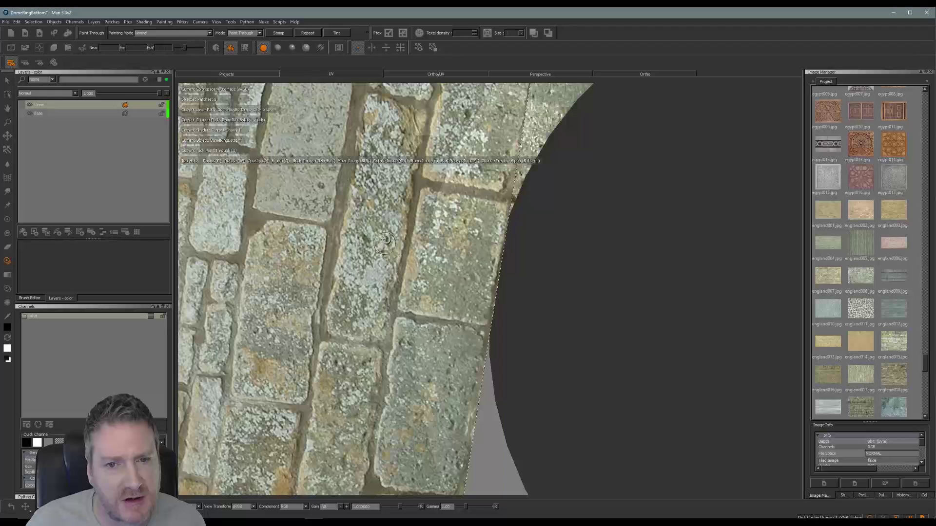
mouse_move(249, 239)
ctrl+mouse_down()
mouse_move(429, 248)
mouse_move(456, 234)
mouse_move(470, 249)
mouse_move(449, 295)
mouse_move(452, 329)
mouse_move(463, 310)
mouse_move(456, 306)
mouse_move(443, 345)
mouse_move(463, 181)
mouse_move(403, 151)
ctrl+mouse_up()
Align the image with the ring's leftmost edge and paint the grey-green block over the joint and down the lower-left curve.
shift+drag(422, 263, 425, 253)
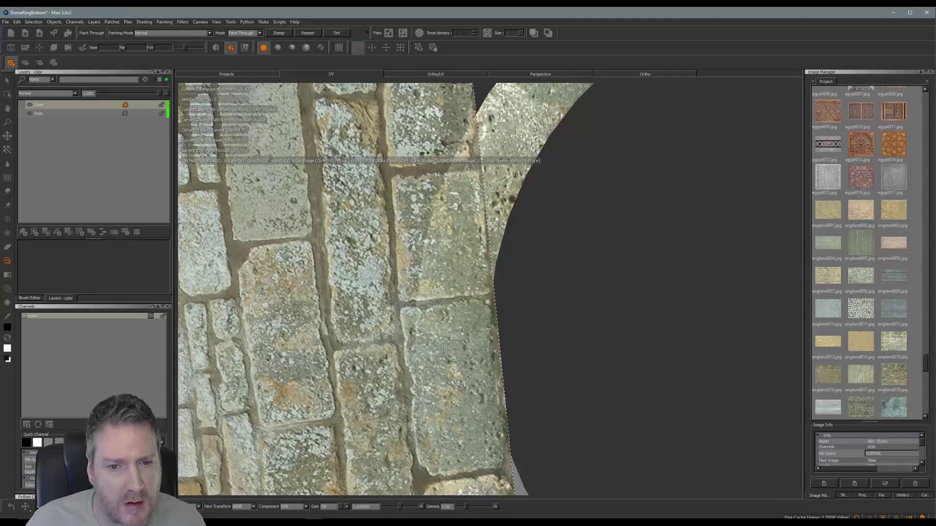
drag(455, 349, 490, 332)
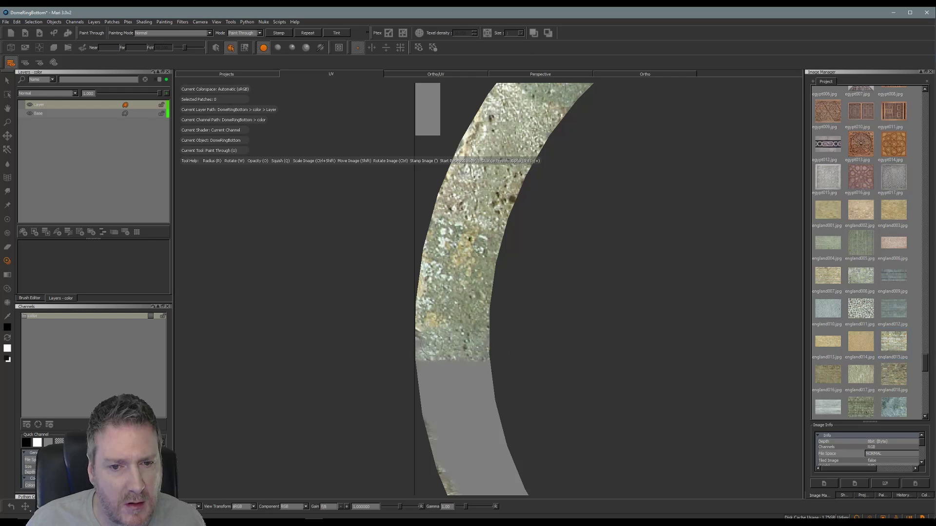
mouse_move(417, 333)
mouse_down()
mouse_move(396, 361)
mouse_move(437, 381)
mouse_move(463, 412)
mouse_move(468, 436)
mouse_move(461, 392)
mouse_up()
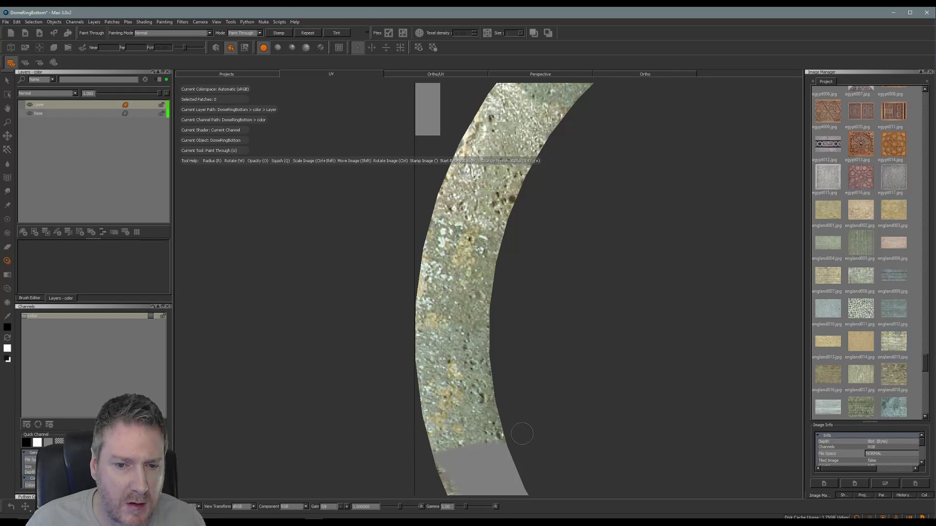
drag(522, 434, 514, 454)
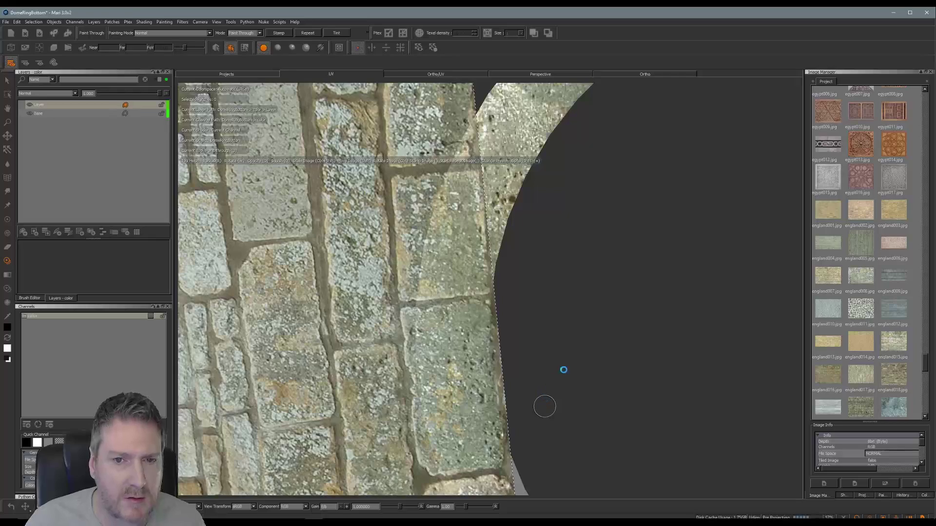
middle_drag(635, 376, 539, 213)
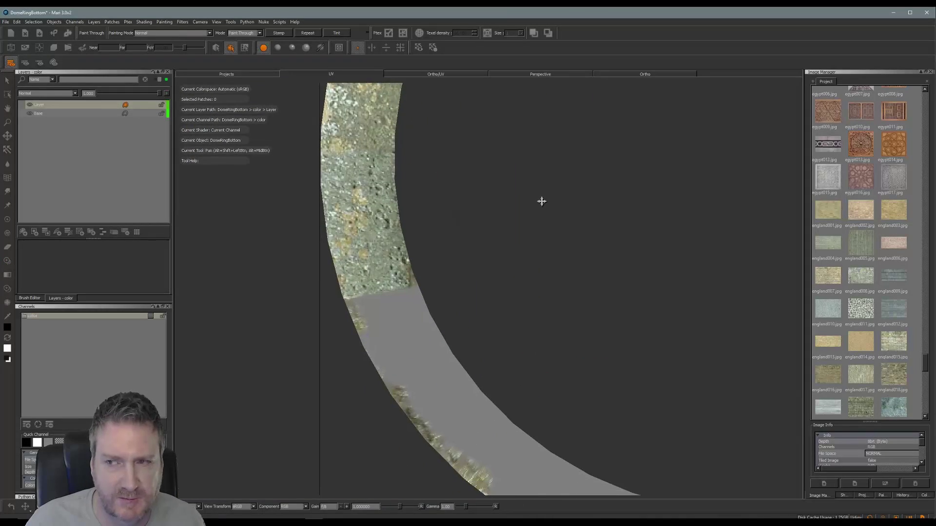
Paint the grey-green block further down the lower-left curve, then realign the image and paint the pale block beyond it.
mouse_move(411, 394)
middle_down()
mouse_move(491, 364)
mouse_move(467, 376)
mouse_move(446, 361)
mouse_move(424, 308)
middle_up()
mouse_move(424, 298)
mouse_down()
mouse_move(383, 315)
mouse_move(466, 374)
mouse_up()
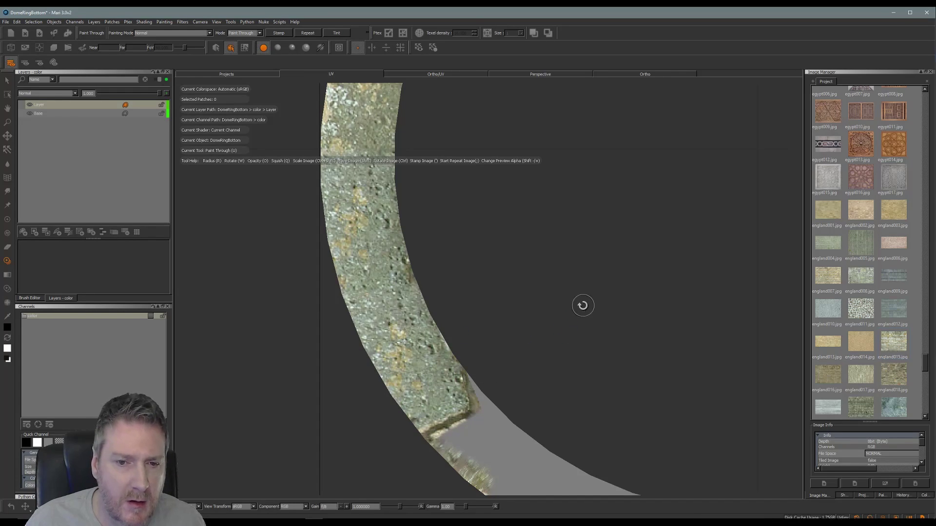
scroll(507, 293, up, 5)
ctrl+drag(386, 424, 514, 319)
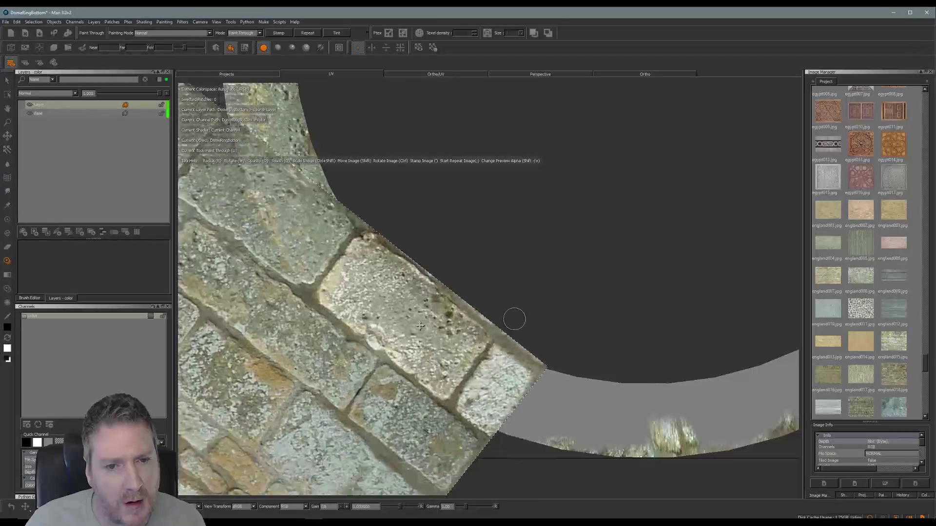
ctrl+drag(407, 333, 362, 316)
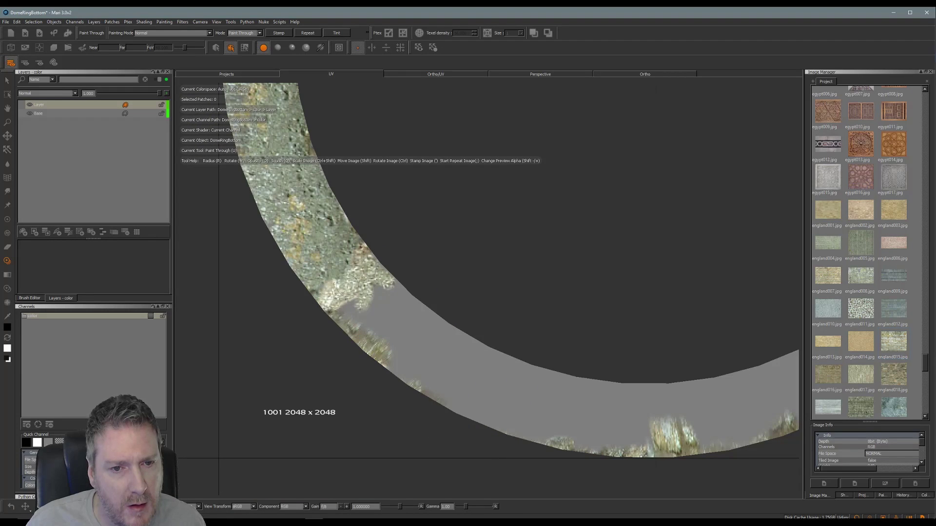
mouse_move(348, 283)
mouse_down()
mouse_move(373, 300)
mouse_move(343, 325)
mouse_move(409, 298)
mouse_move(352, 332)
mouse_move(378, 352)
mouse_move(424, 336)
mouse_move(448, 363)
mouse_move(431, 358)
mouse_move(444, 379)
mouse_move(438, 390)
mouse_move(443, 346)
mouse_move(399, 347)
mouse_move(384, 335)
mouse_up()
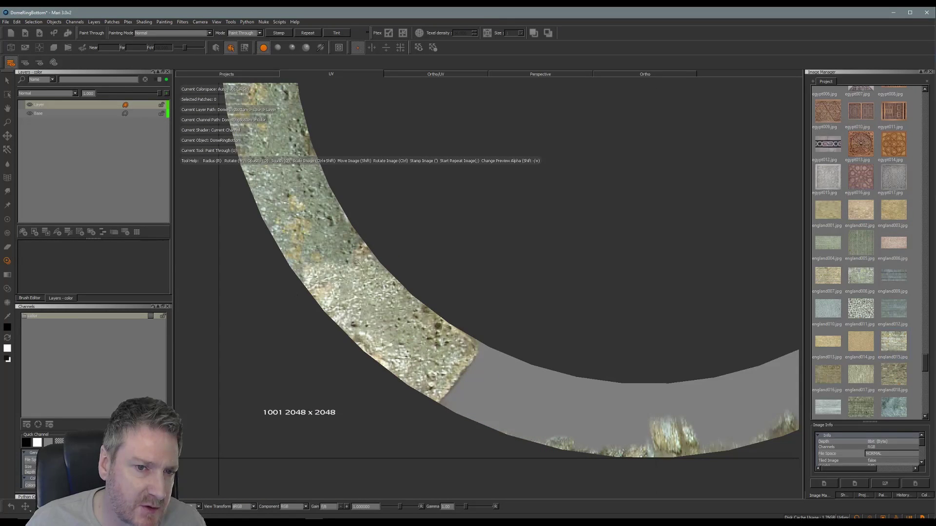
drag(387, 295, 404, 306)
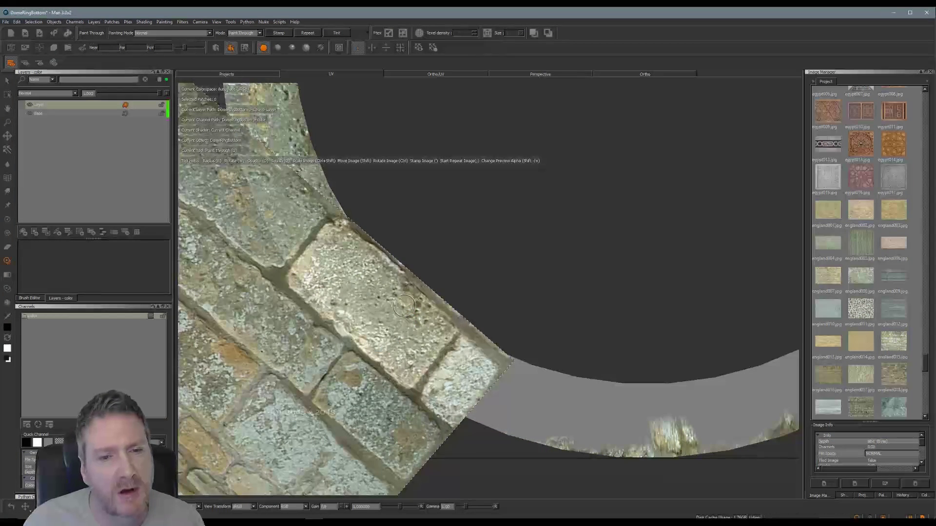
Rotate and shift the image along the flatter lower curve and paint a lichen-speckled block beyond the pale stone.
alt+middle_drag(466, 450, 351, 337)
ctrl+drag(407, 373, 437, 225)
shift+drag(281, 220, 637, 369)
mouse_move(344, 265)
shift+mouse_down()
mouse_move(451, 404)
mouse_move(442, 394)
shift+mouse_up()
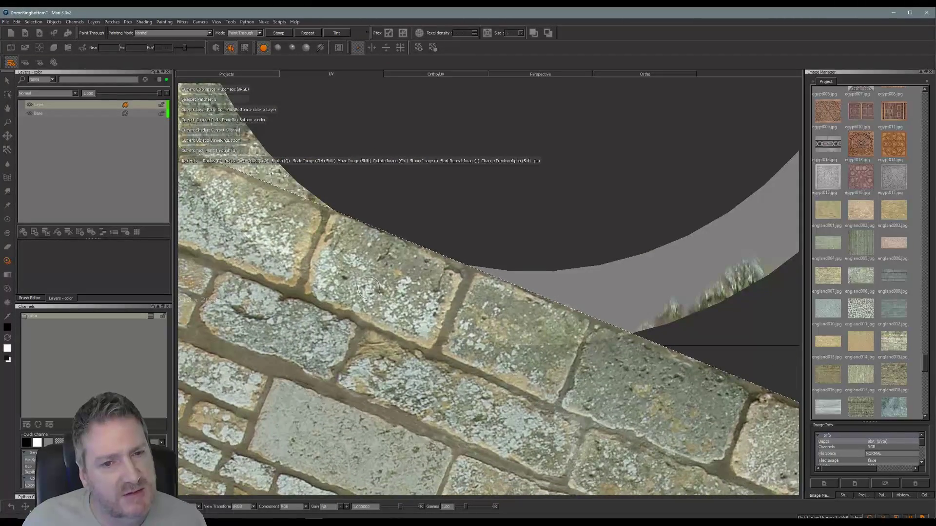
drag(363, 245, 351, 276)
mouse_move(358, 225)
mouse_down()
mouse_move(341, 285)
mouse_move(360, 273)
mouse_move(385, 278)
mouse_move(359, 317)
mouse_move(419, 292)
mouse_move(451, 304)
mouse_move(434, 332)
mouse_move(553, 361)
mouse_up()
Turn the image level with the bottom of the ring and paint the grey-green block along the lowest stretch.
ctrl+drag(667, 437, 624, 390)
shift+drag(534, 395, 567, 364)
mouse_move(447, 301)
mouse_down()
mouse_move(466, 276)
mouse_move(451, 327)
mouse_move(490, 293)
mouse_move(490, 325)
mouse_move(551, 302)
mouse_up()
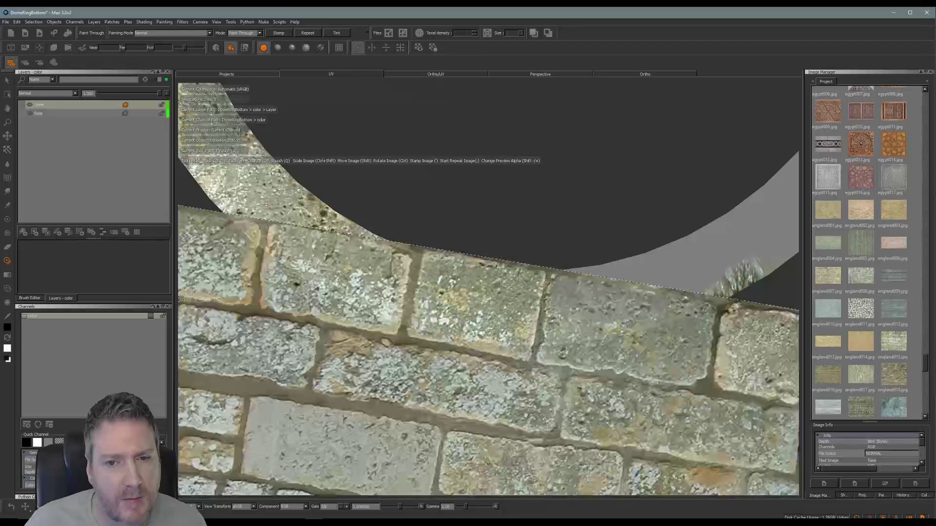
ctrl+drag(675, 391, 694, 372)
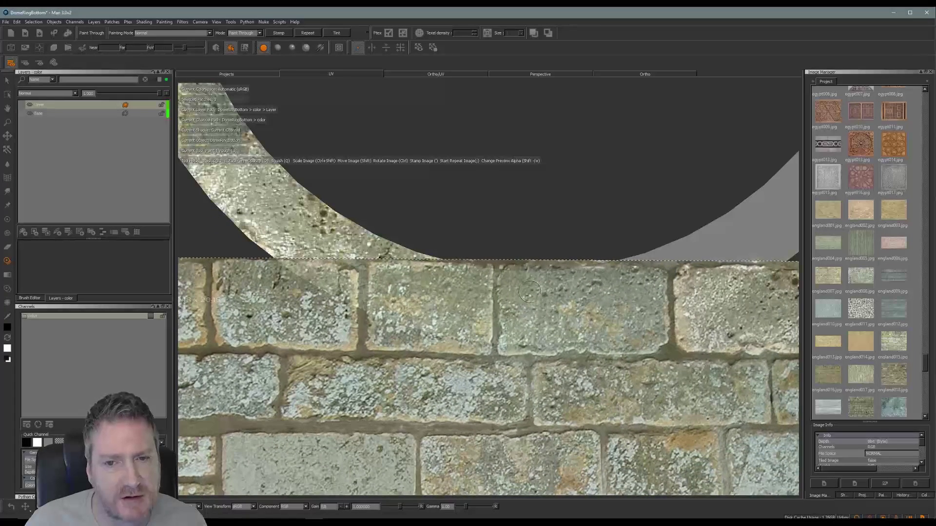
mouse_move(529, 291)
mouse_down()
mouse_move(560, 317)
mouse_move(538, 332)
mouse_move(583, 270)
mouse_move(561, 291)
mouse_move(616, 322)
mouse_move(620, 265)
mouse_move(637, 274)
mouse_move(643, 259)
mouse_up()
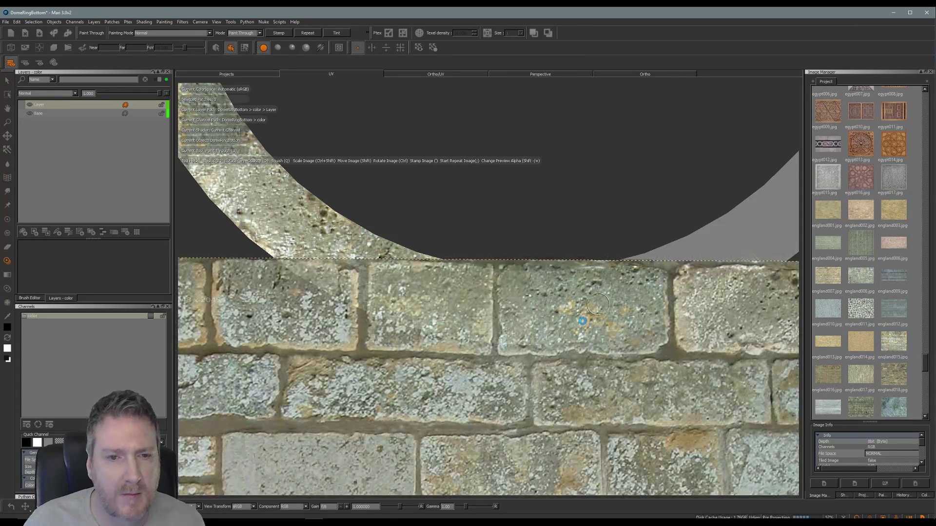
Tilt the image to follow the rising lower-right curve and extend the grey-green stone along it up to the block's joint.
alt+middle_drag(637, 353, 391, 353)
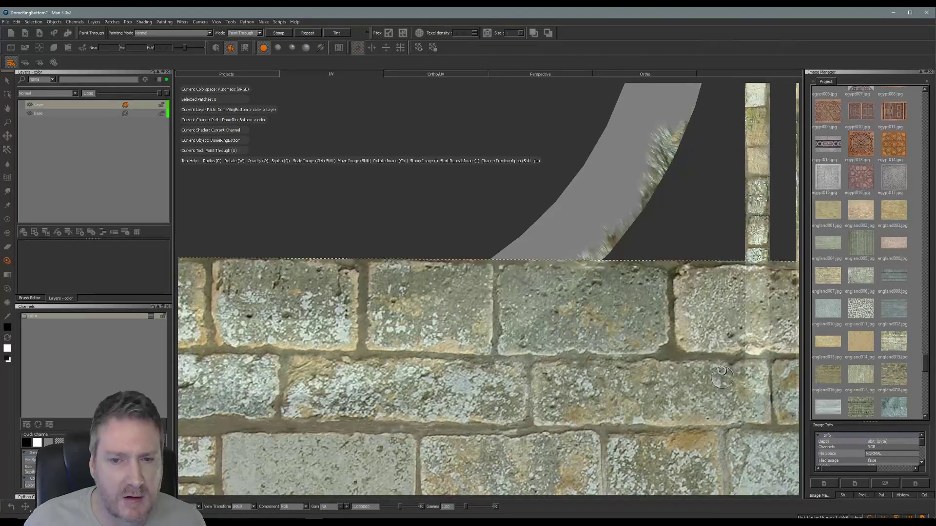
mouse_move(722, 375)
ctrl+mouse_down()
mouse_move(559, 288)
mouse_move(490, 319)
ctrl+mouse_up()
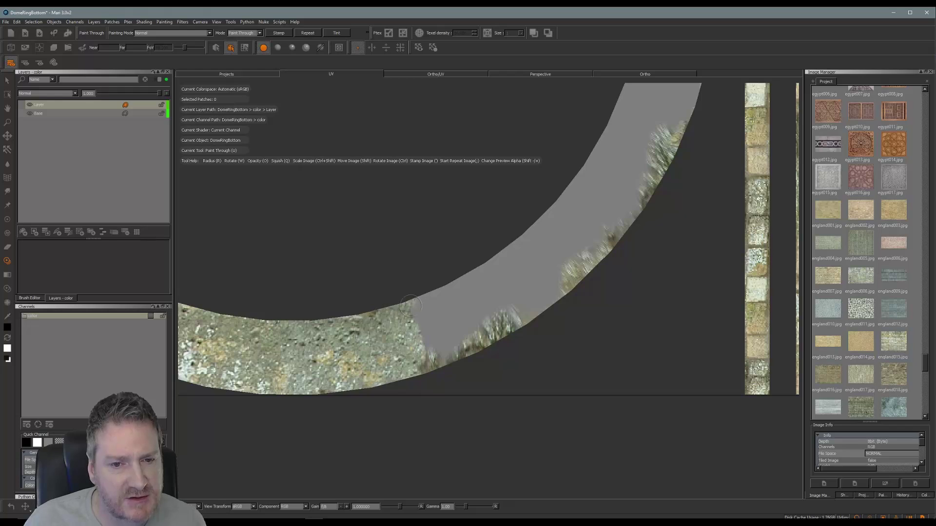
mouse_move(409, 306)
mouse_down()
mouse_move(409, 314)
mouse_move(428, 287)
mouse_move(475, 304)
mouse_move(476, 274)
mouse_up()
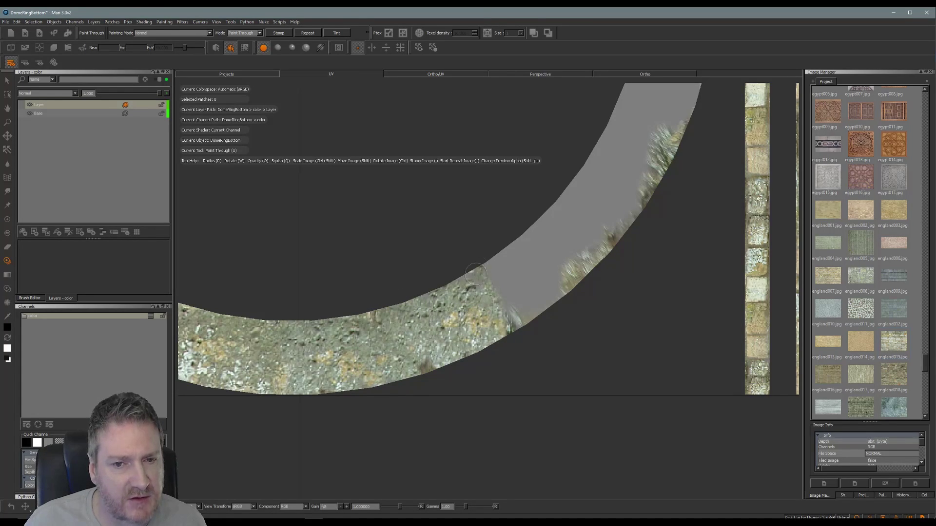
mouse_move(518, 320)
mouse_down()
mouse_move(535, 303)
mouse_move(519, 250)
mouse_up()
drag(516, 326, 504, 333)
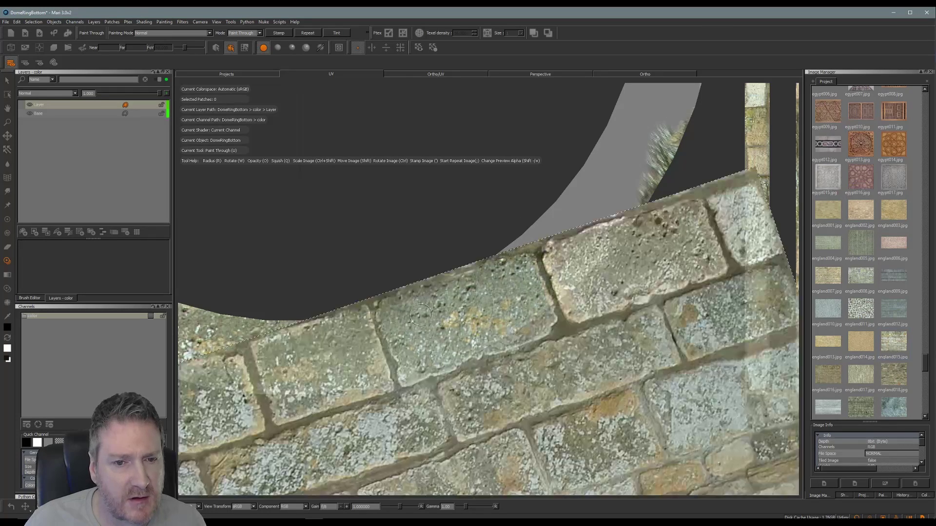
mouse_move(426, 328)
shift+mouse_down()
mouse_move(417, 303)
mouse_move(377, 316)
mouse_move(392, 298)
mouse_move(373, 304)
mouse_move(371, 325)
mouse_move(341, 314)
shift+mouse_up()
drag(558, 281, 560, 279)
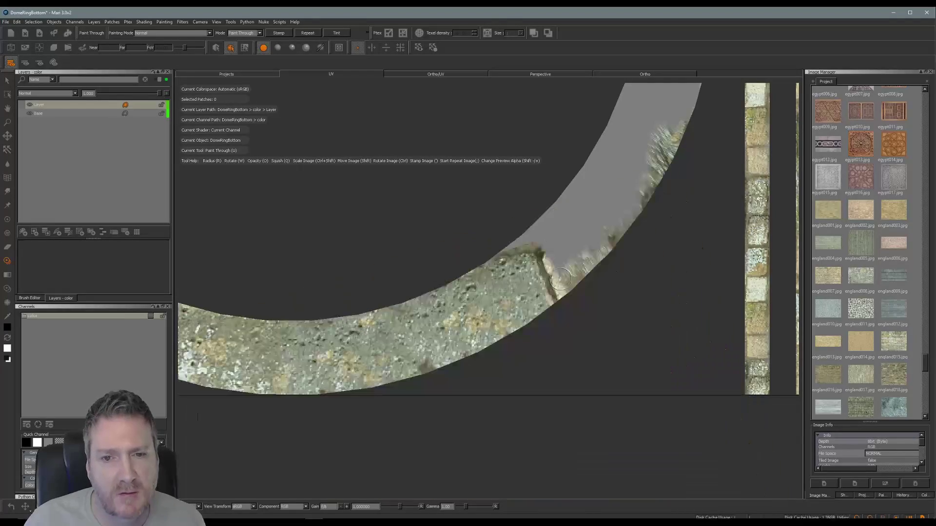
Rotate the image to the steeper lower-right curve and paint the pale block above the grey-green stone.
alt+middle_drag(560, 280, 509, 399)
ctrl+drag(642, 412, 508, 233)
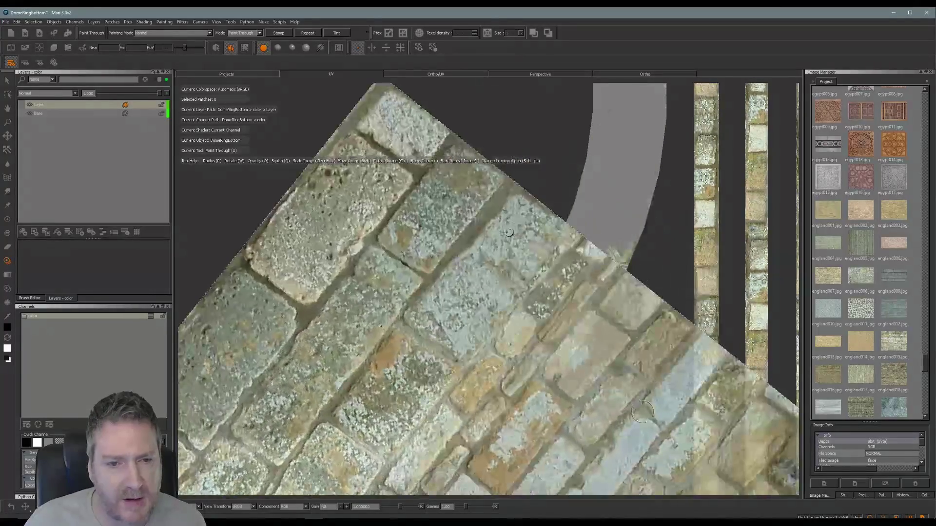
mouse_move(376, 292)
shift+mouse_down()
mouse_move(507, 335)
mouse_move(601, 429)
mouse_move(569, 418)
shift+mouse_up()
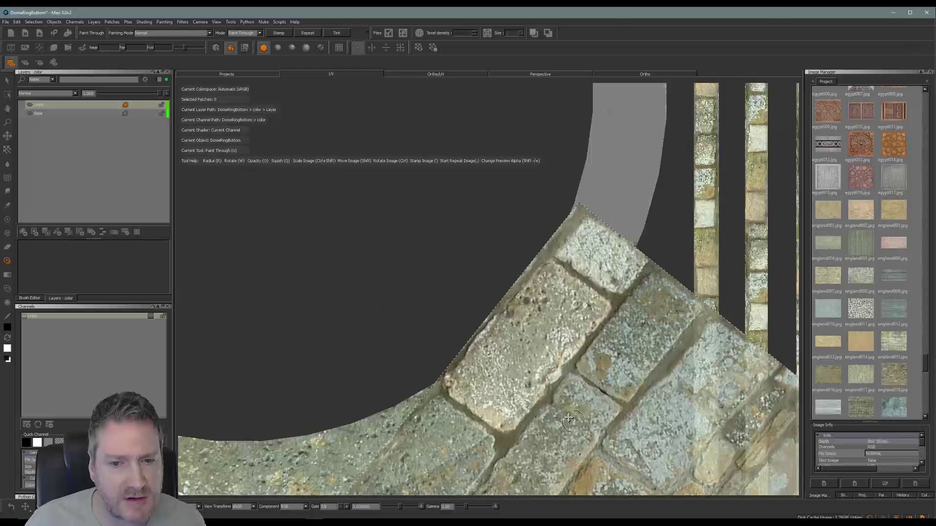
mouse_move(512, 378)
mouse_down()
mouse_move(460, 372)
mouse_move(507, 406)
mouse_move(526, 360)
mouse_move(502, 366)
mouse_move(550, 362)
mouse_move(518, 336)
mouse_up()
mouse_move(526, 291)
mouse_down()
mouse_move(575, 303)
mouse_move(584, 285)
mouse_move(551, 243)
mouse_up()
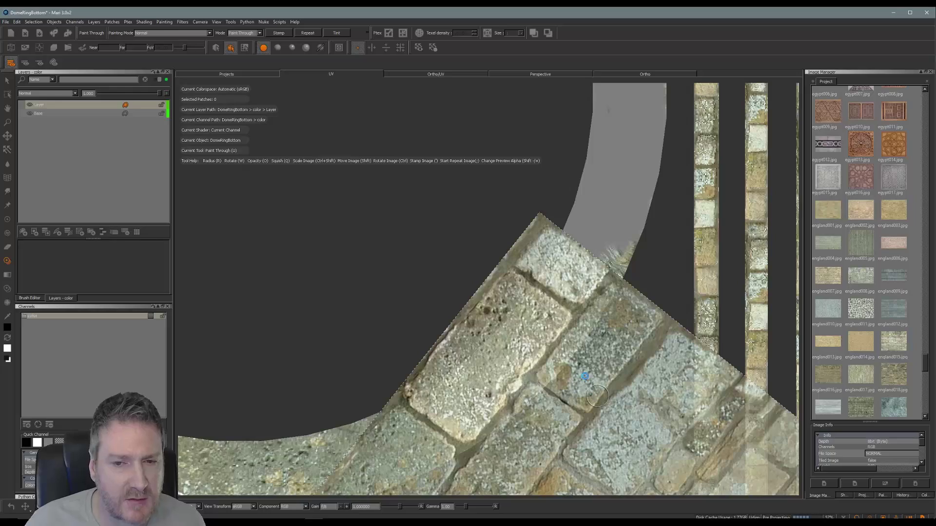
Turn the image steeper to match the right side of the ring and paint the yellow-green block above the pale one.
middle_drag(597, 395, 521, 396)
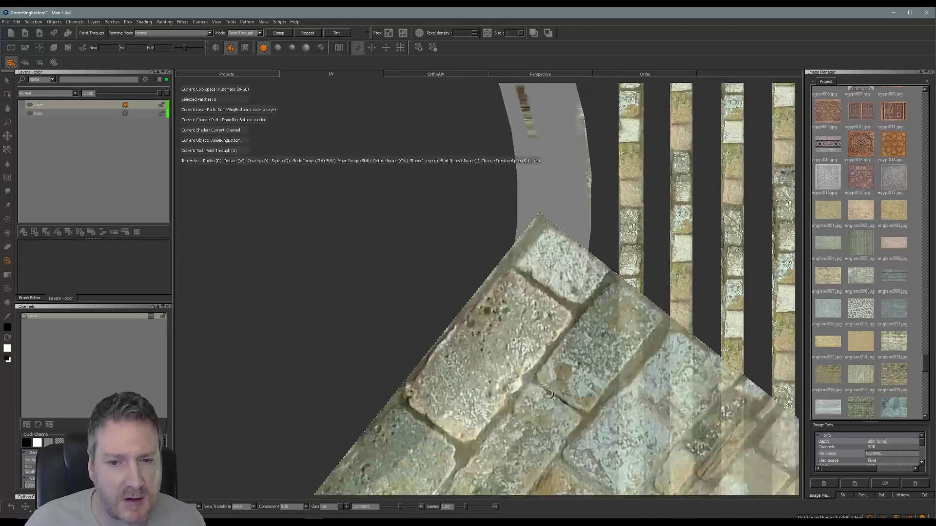
mouse_move(593, 340)
ctrl+mouse_down()
mouse_move(543, 385)
mouse_move(593, 391)
ctrl+mouse_up()
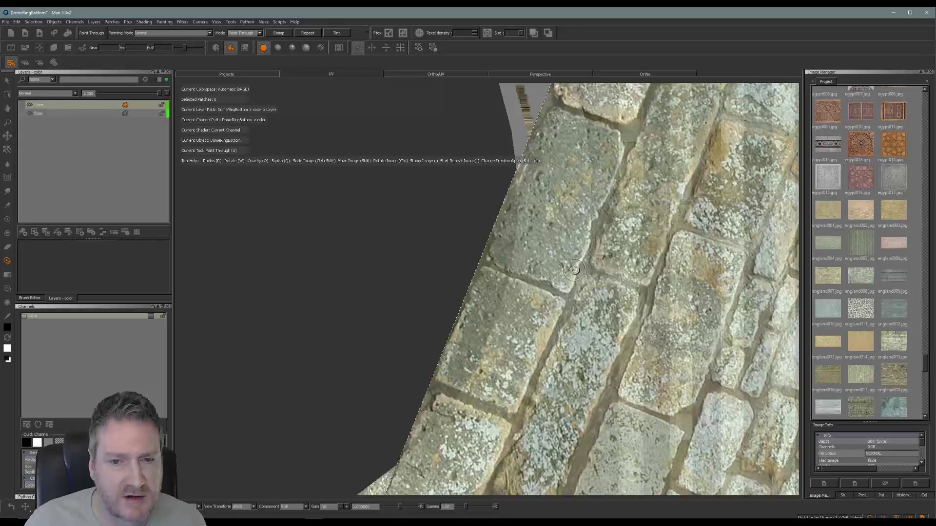
shift+drag(574, 269, 601, 362)
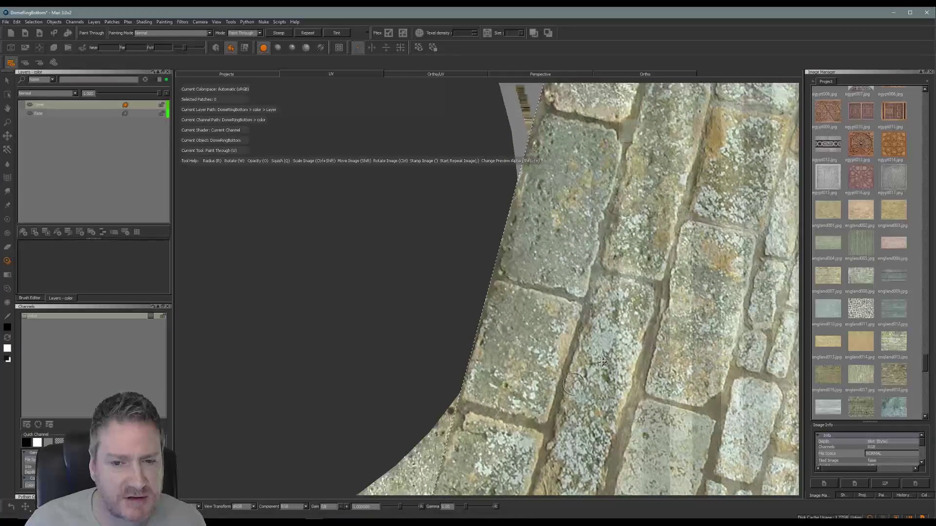
mouse_move(535, 406)
mouse_down()
mouse_move(492, 367)
mouse_move(570, 335)
mouse_up()
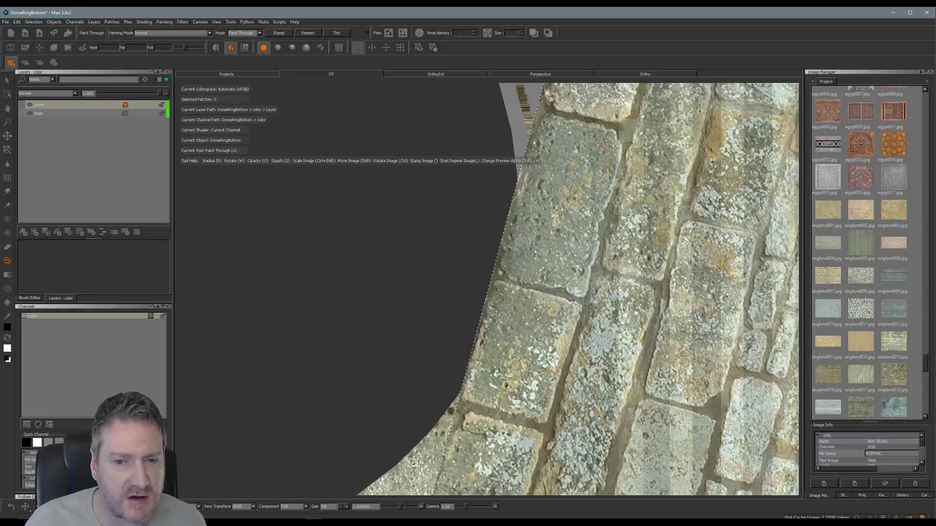
mouse_move(510, 367)
mouse_down()
mouse_move(512, 346)
mouse_move(570, 292)
mouse_move(503, 291)
mouse_up()
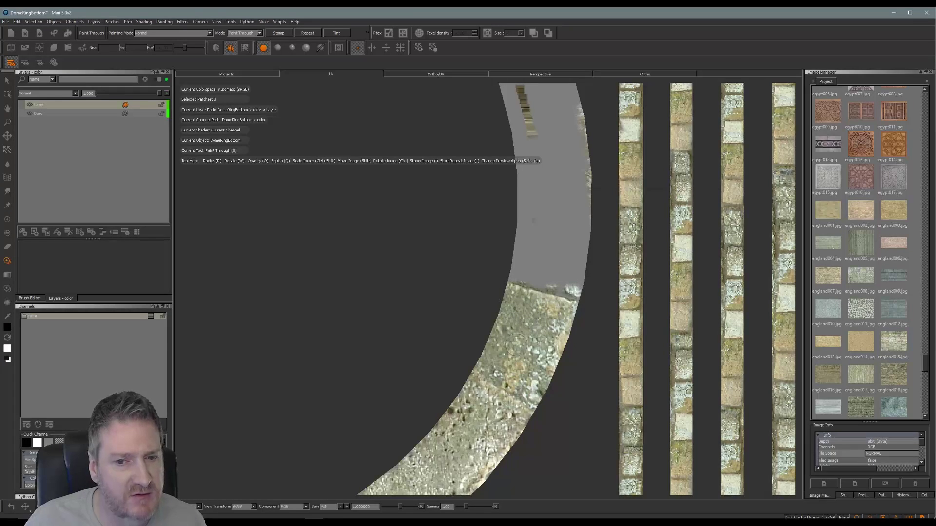
ctrl+shift+drag(514, 344, 513, 340)
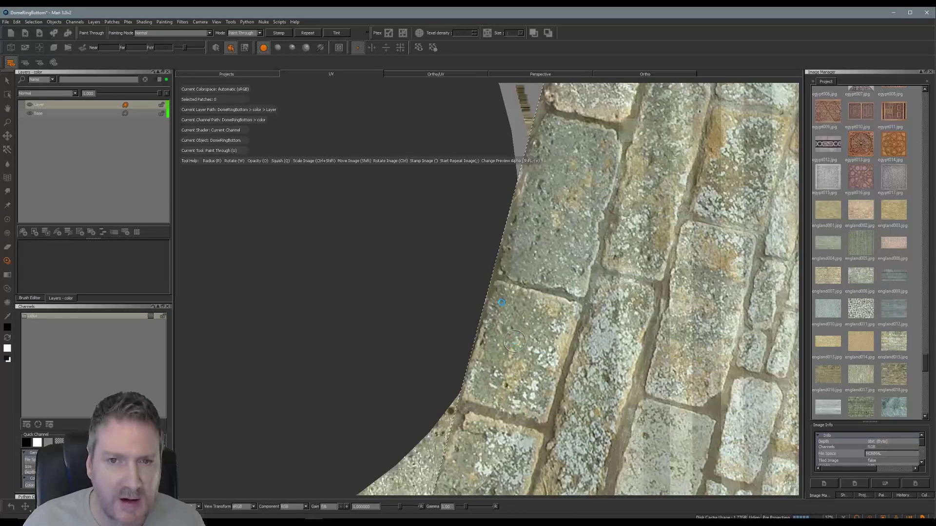
Set the image upright at the ring's rightmost edge and fill that stretch with the white-lichen-speckled block.
mouse_move(514, 342)
middle_down()
mouse_move(487, 349)
mouse_move(488, 405)
mouse_move(608, 397)
middle_up()
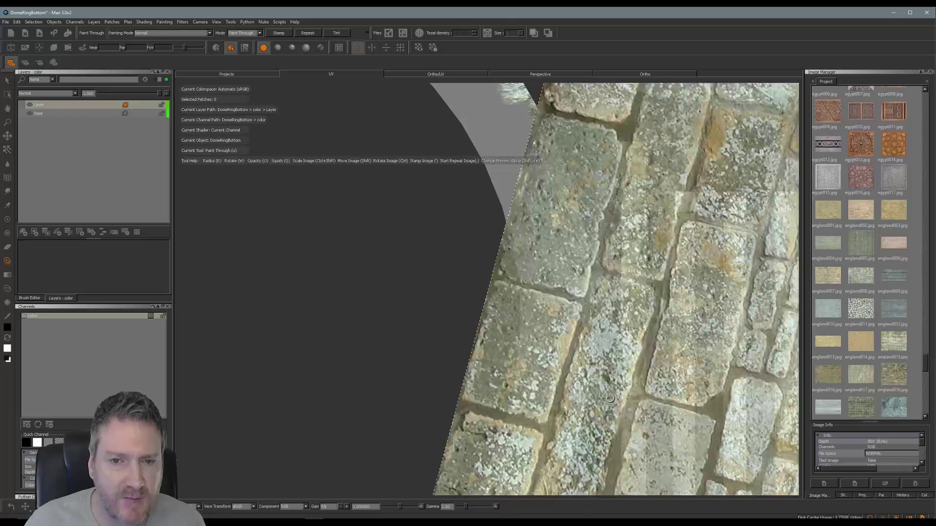
ctrl+drag(608, 397, 655, 442)
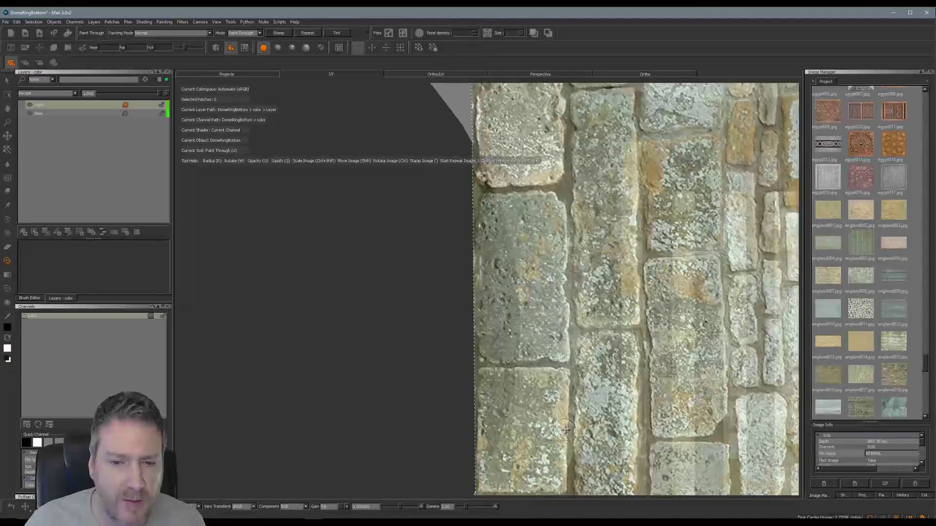
middle_drag(565, 429, 554, 340)
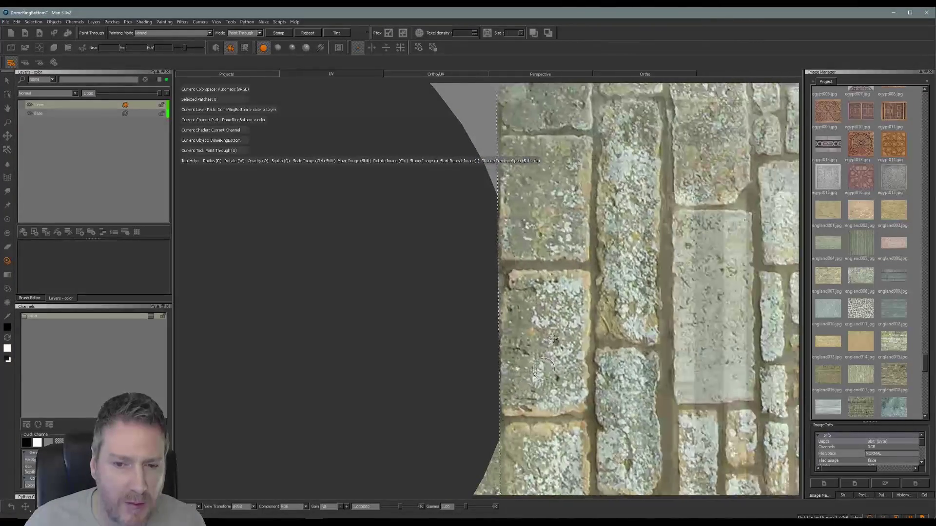
shift+drag(554, 340, 561, 368)
mouse_move(541, 411)
mouse_down()
mouse_move(512, 405)
mouse_move(571, 414)
mouse_move(578, 400)
mouse_move(583, 289)
mouse_move(532, 304)
mouse_move(538, 314)
mouse_up()
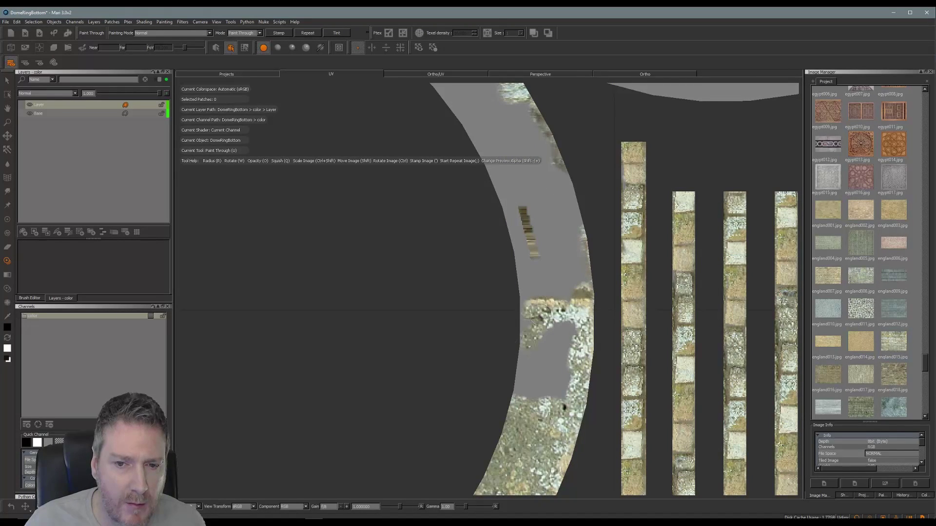
drag(528, 386, 549, 396)
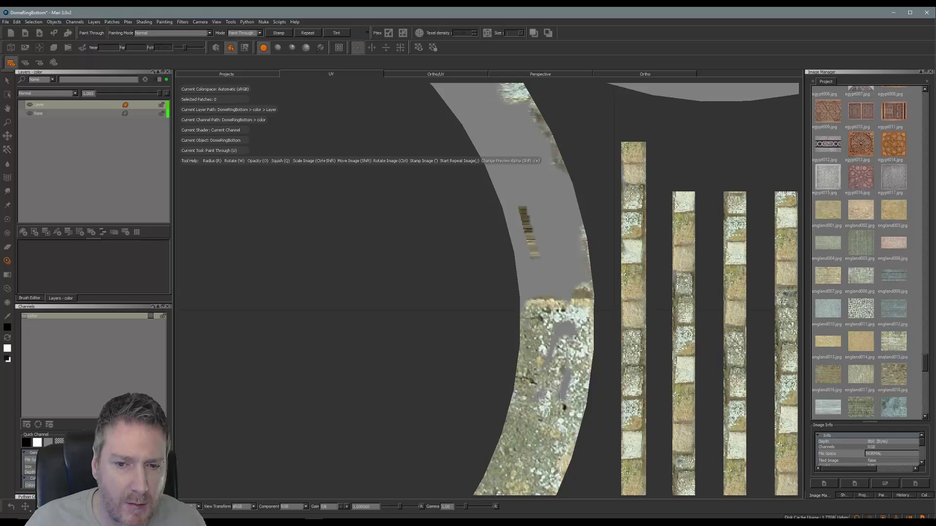
drag(566, 331, 566, 379)
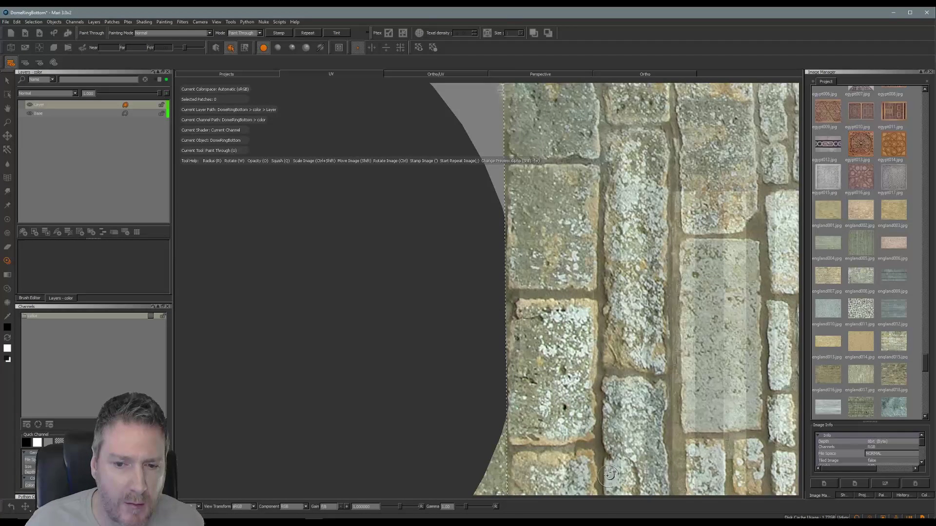
Tilt the image to follow the ring's inward curve and paint the yellow-green block above the white-speckled one.
mouse_move(609, 476)
ctrl+mouse_down()
mouse_move(599, 415)
mouse_move(624, 397)
ctrl+mouse_up()
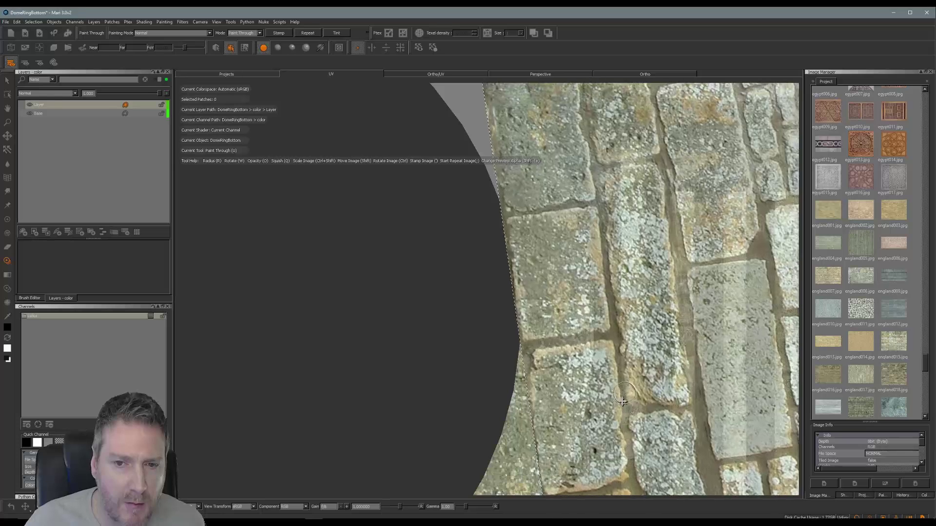
mouse_move(566, 324)
mouse_down()
mouse_move(588, 294)
mouse_move(522, 308)
mouse_move(526, 275)
mouse_move(548, 241)
mouse_move(585, 265)
mouse_move(558, 193)
mouse_up()
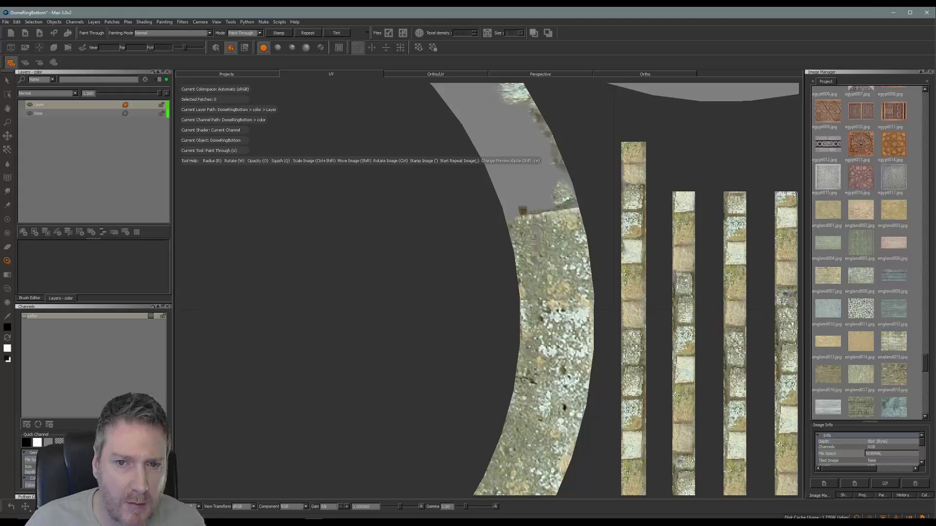
drag(517, 227, 517, 229)
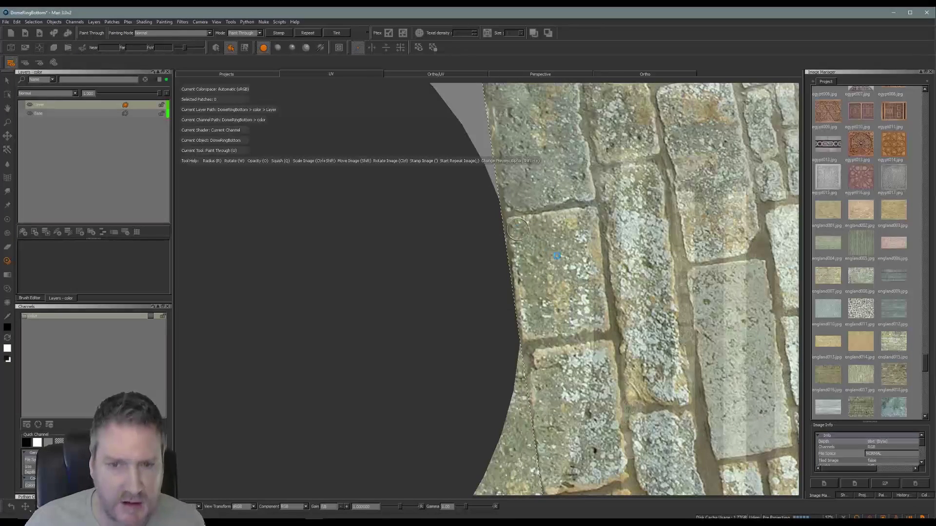
Rotate and shift the image to match the upper-right curve and paint another yellow-green block above the finished stones.
scroll(517, 229, down, 3)
scroll(633, 341, up, 3)
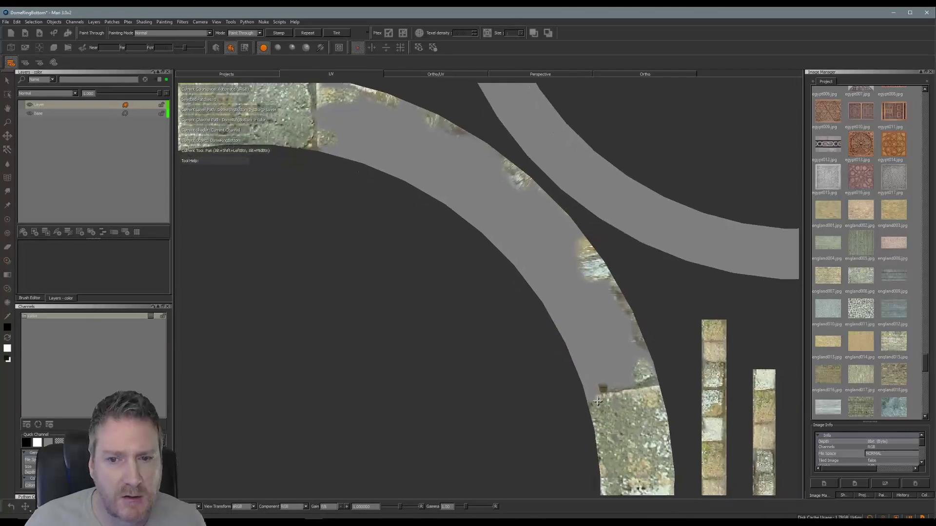
ctrl+drag(577, 238, 559, 323)
mouse_move(630, 381)
ctrl+mouse_down()
mouse_move(642, 385)
mouse_move(604, 392)
mouse_move(620, 372)
ctrl+mouse_up()
mouse_move(580, 400)
mouse_down()
mouse_move(630, 352)
mouse_move(570, 350)
mouse_move(568, 314)
mouse_move(599, 302)
mouse_move(581, 304)
mouse_up()
scroll(577, 331, up, 5)
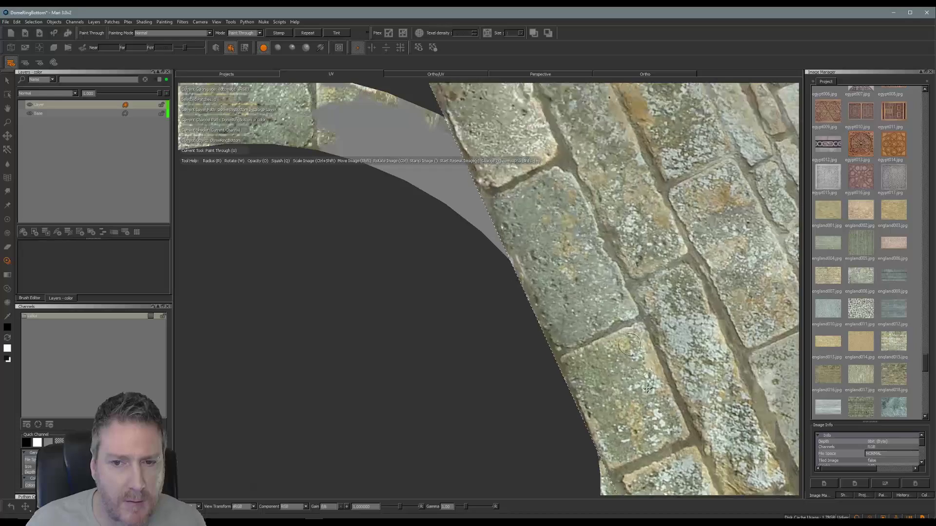
middle_drag(677, 413, 677, 369)
scroll(576, 317, down, 4)
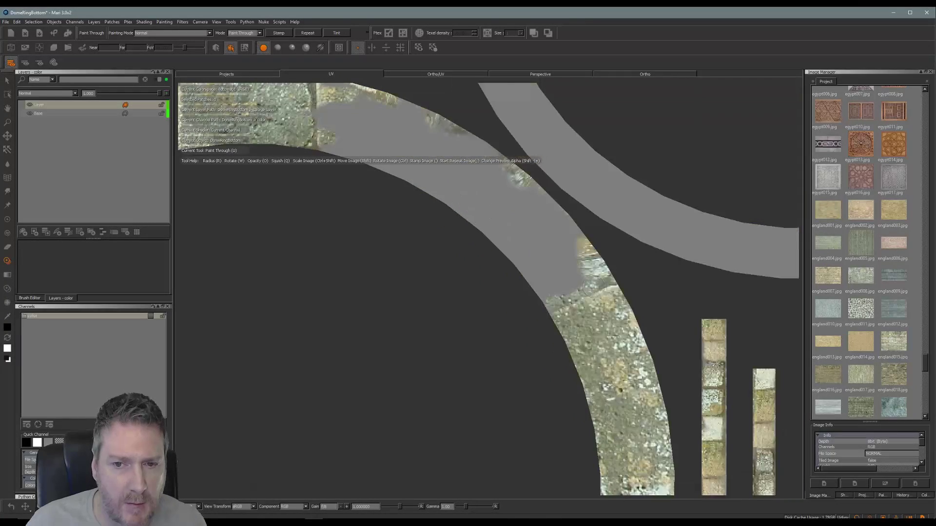
Extend the yellow-green block up the ring's upper-right curve, filling the bare stretch across its full width.
mouse_move(573, 244)
mouse_down()
mouse_move(551, 210)
mouse_move(541, 272)
mouse_move(573, 273)
mouse_move(552, 303)
mouse_up()
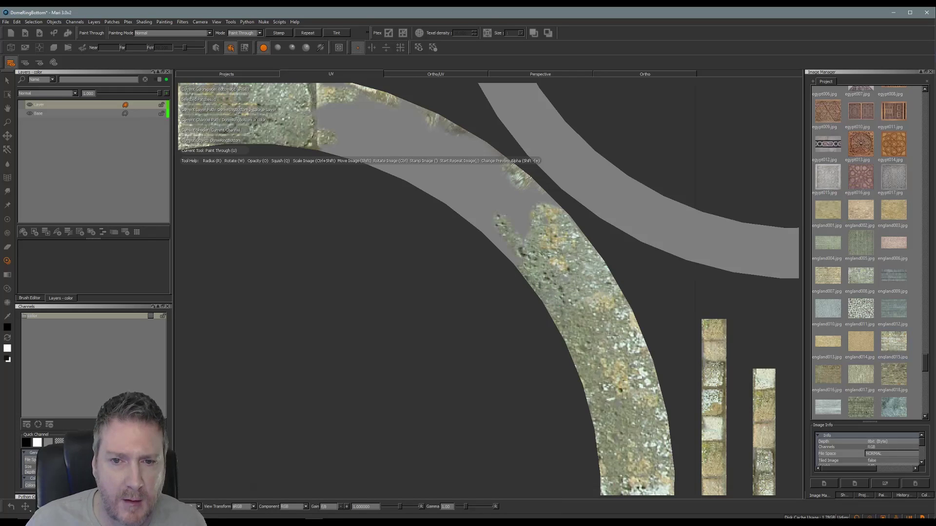
drag(528, 222, 560, 211)
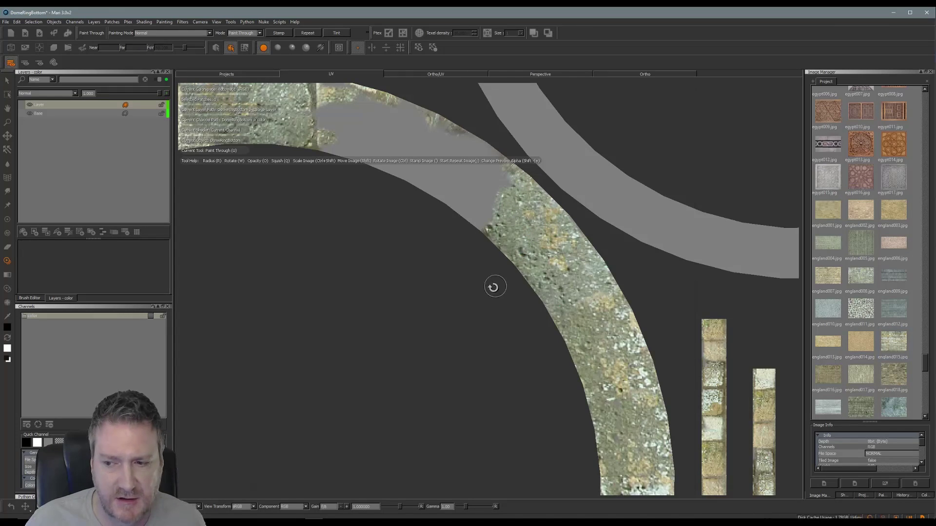
Rotate and shift the image to follow the curve near the ring's top and paint the pale pitted block beyond the yellow-green one.
middle_drag(493, 286, 579, 385)
scroll(599, 390, up, 5)
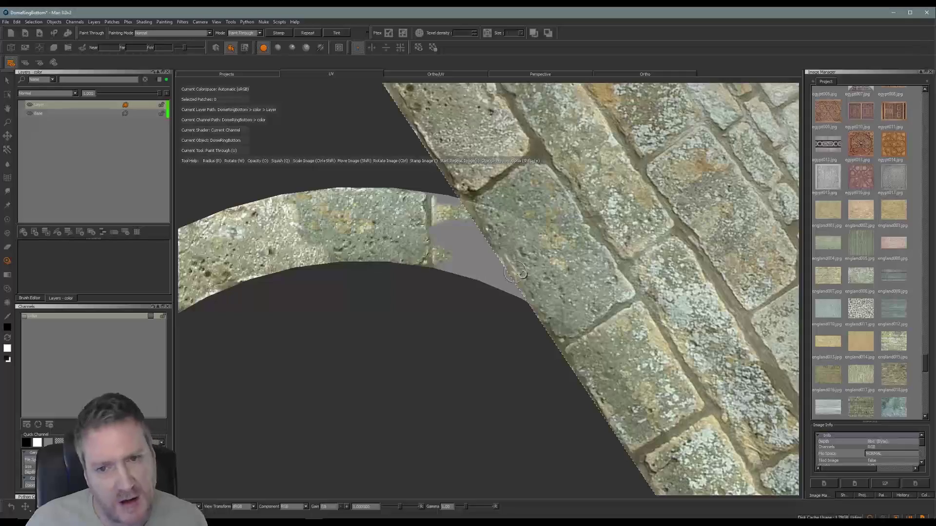
mouse_move(599, 390)
ctrl+mouse_down()
mouse_move(653, 363)
mouse_move(695, 408)
mouse_move(634, 375)
mouse_move(680, 373)
ctrl+mouse_up()
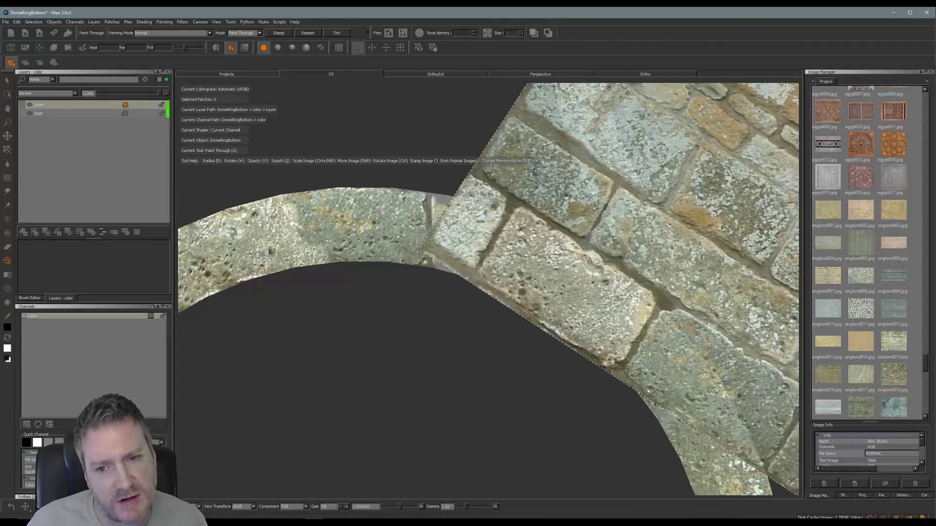
mouse_move(615, 333)
mouse_down()
mouse_move(623, 293)
mouse_move(644, 312)
mouse_up()
mouse_move(615, 283)
mouse_down()
mouse_move(524, 248)
mouse_move(488, 283)
mouse_move(513, 243)
mouse_up()
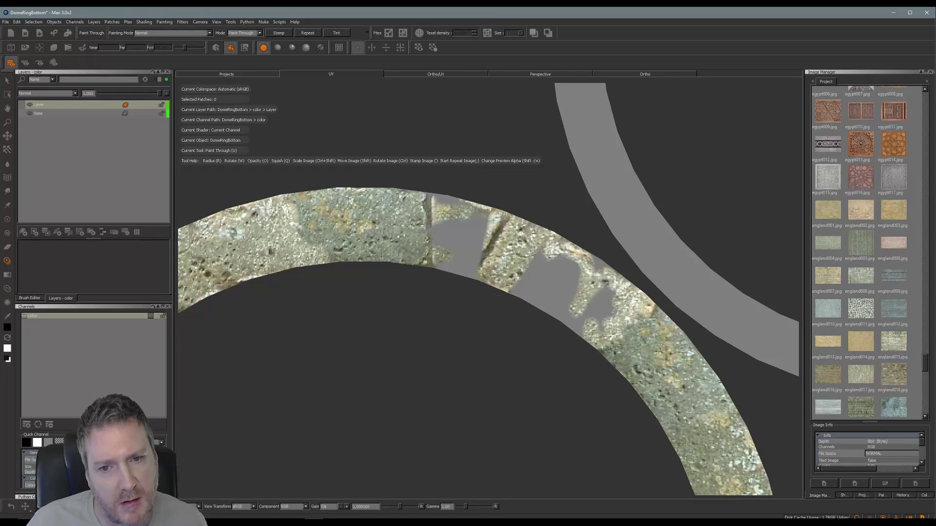
mouse_move(498, 292)
mouse_down()
mouse_move(537, 265)
mouse_move(521, 305)
mouse_move(561, 288)
mouse_up()
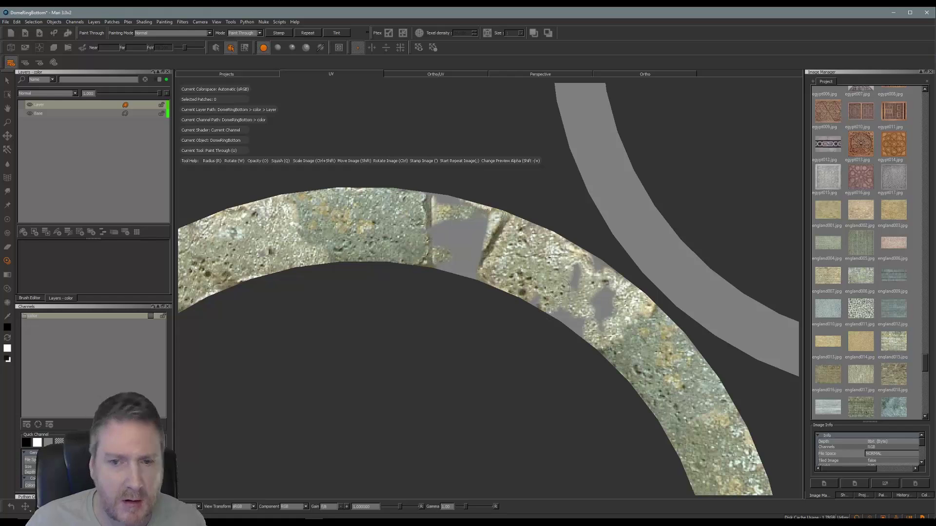
drag(609, 328, 574, 263)
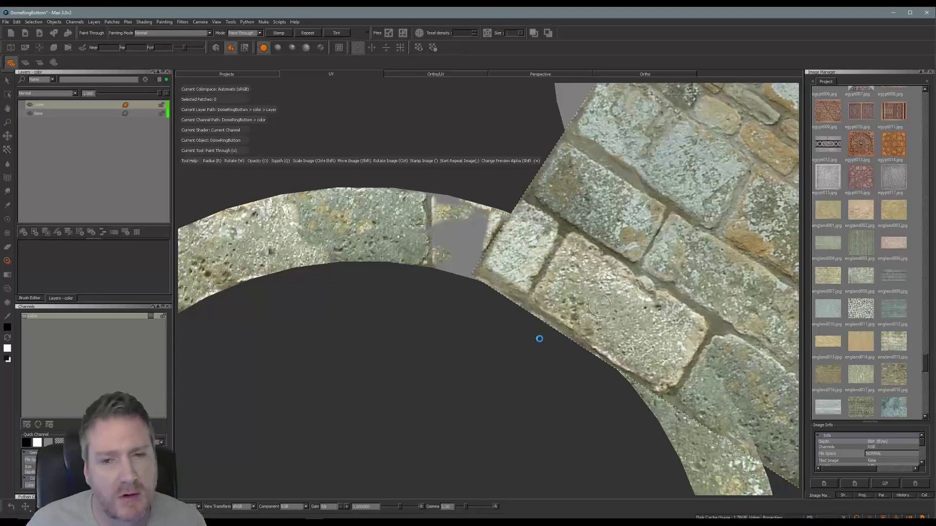
Tilt the image shallower, fill the last gap at the ring's top with the pale pitted block, and bake the paint.
mouse_move(586, 333)
ctrl+mouse_down()
mouse_move(590, 355)
mouse_move(633, 387)
mouse_move(539, 237)
ctrl+mouse_up()
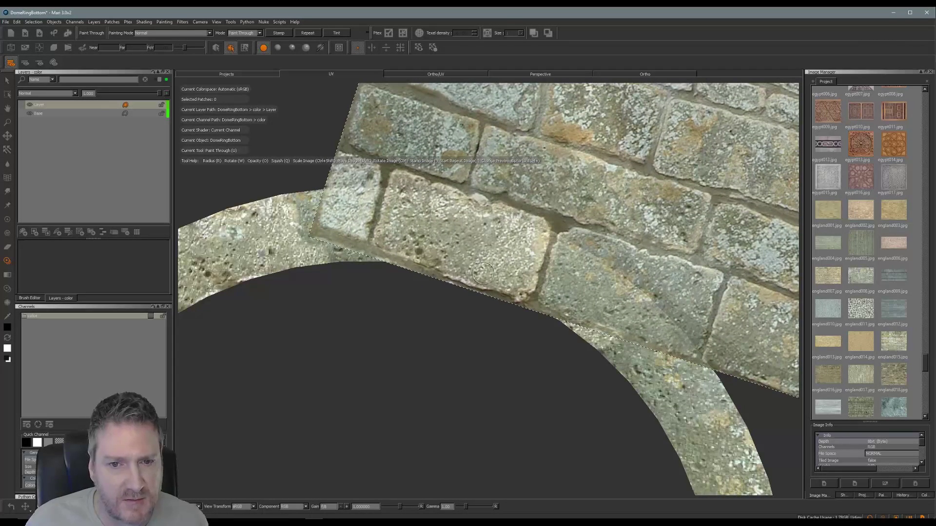
mouse_move(483, 274)
ctrl+mouse_down()
mouse_move(502, 225)
mouse_move(429, 196)
mouse_move(422, 211)
mouse_move(432, 260)
mouse_move(470, 244)
mouse_move(449, 213)
mouse_move(478, 215)
ctrl+mouse_up()
key(b)
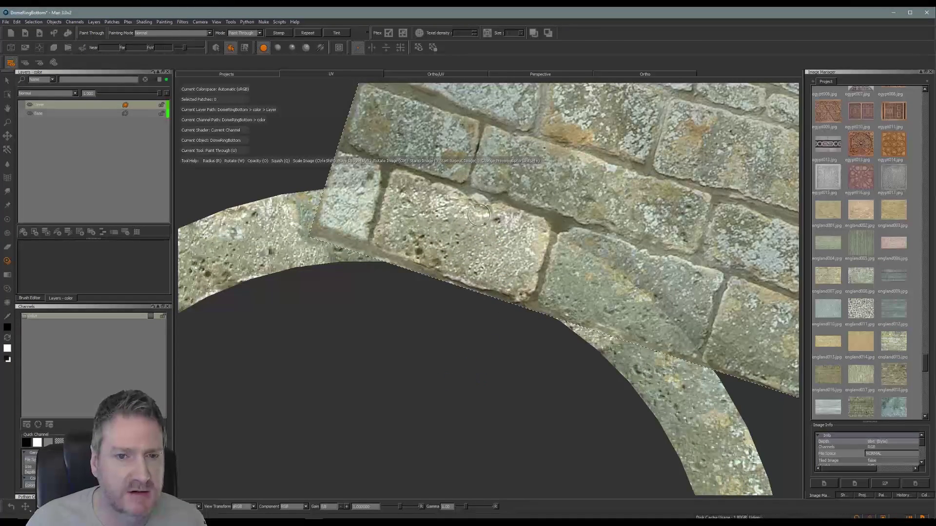
Examine the painted ring and the model's remaining bare faces from several angles in the Ortho view, and return to the UV view.
scroll(479, 215, down, 5)
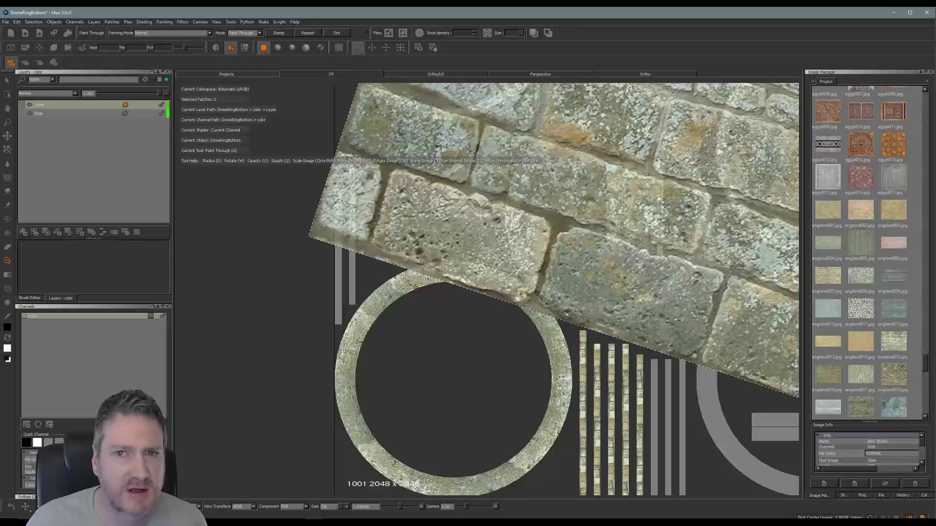
click(665, 74)
scroll(570, 364, down, 5)
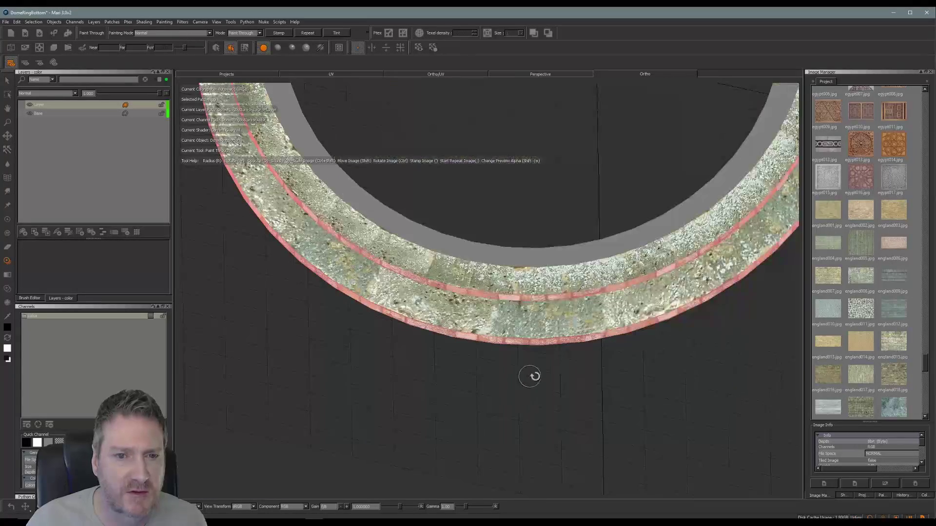
mouse_move(547, 405)
alt+mouse_down()
mouse_move(454, 424)
mouse_move(505, 400)
mouse_move(524, 372)
mouse_move(524, 335)
mouse_move(528, 360)
mouse_move(499, 383)
mouse_move(505, 358)
mouse_move(486, 401)
mouse_move(532, 411)
mouse_move(524, 408)
mouse_move(527, 257)
mouse_move(522, 265)
alt+mouse_up()
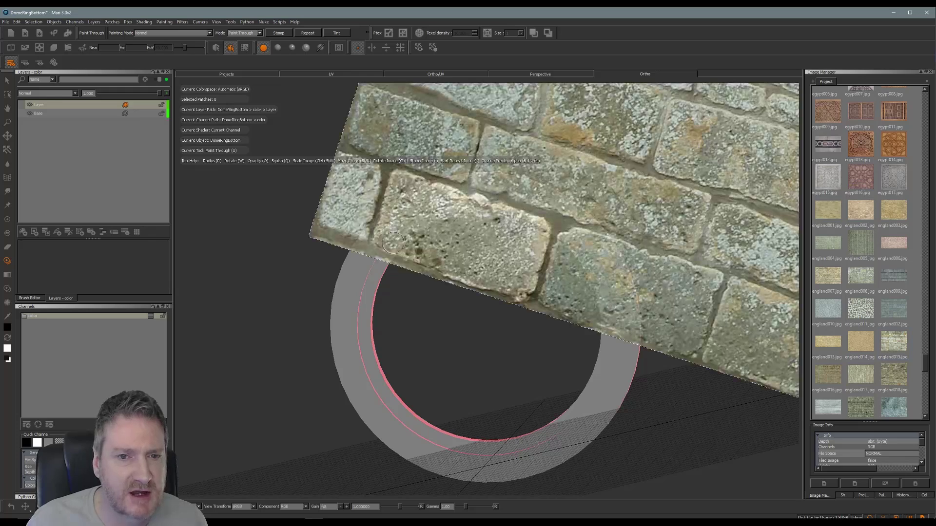
click(399, 221)
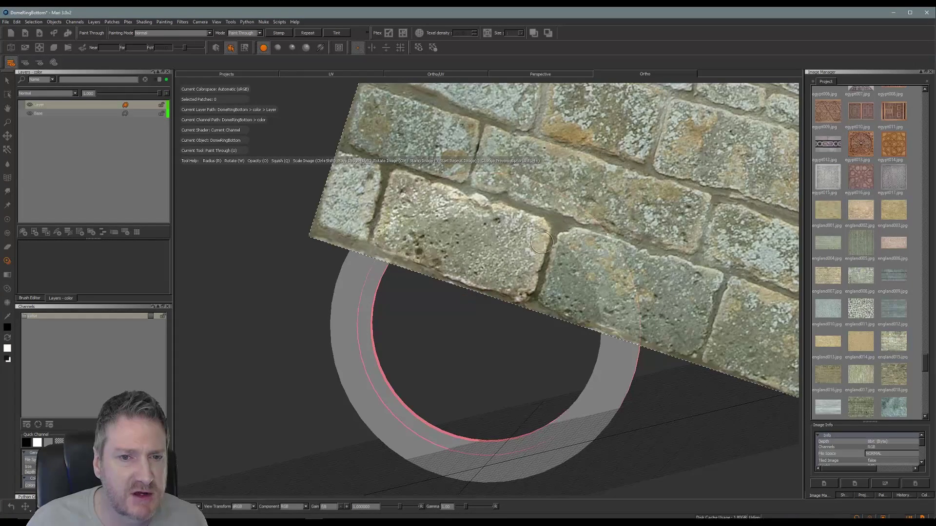
mouse_move(541, 242)
middle_down()
mouse_move(470, 314)
mouse_move(467, 299)
middle_up()
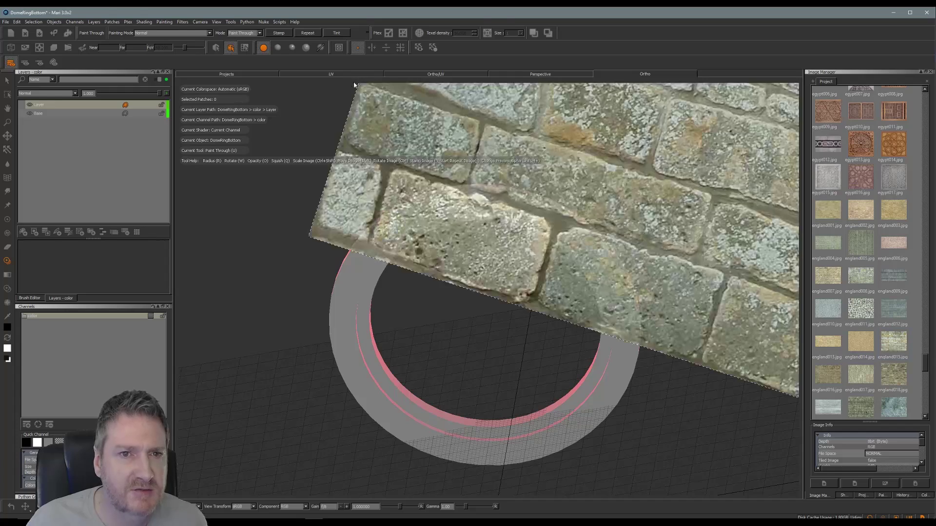
click(343, 77)
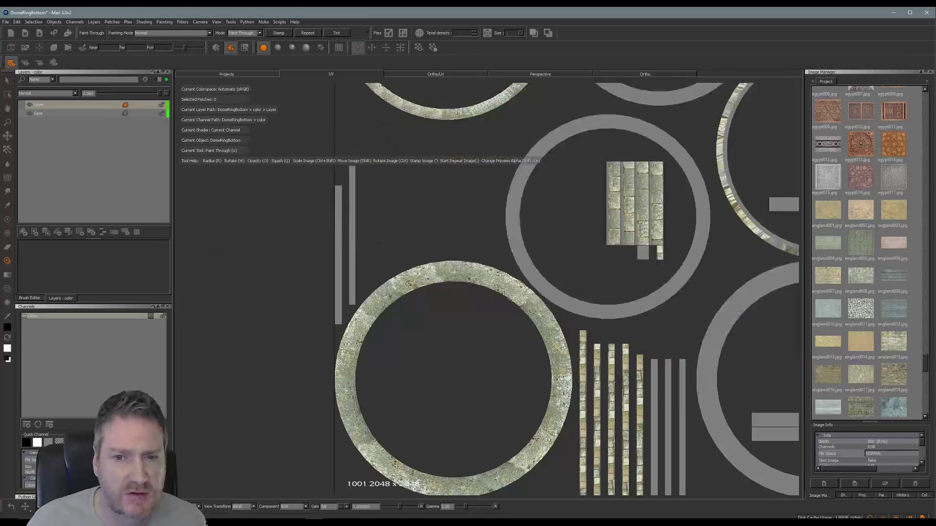
Set the image level at the top of the next bare UV ring and paint the pale pitted block there.
mouse_move(381, 234)
alt+right_down()
mouse_move(357, 241)
mouse_move(668, 296)
mouse_move(713, 322)
mouse_move(522, 261)
alt+right_up()
alt+middle_drag(522, 261, 520, 339)
mouse_move(505, 344)
alt+right_down()
mouse_move(544, 345)
mouse_move(487, 356)
mouse_move(595, 344)
alt+right_up()
key(t)
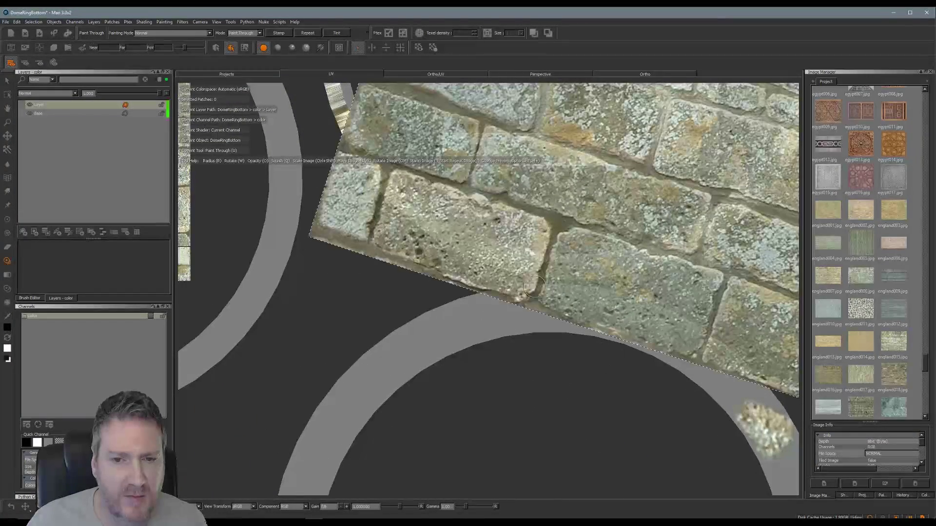
alt+right_drag(516, 368, 573, 367)
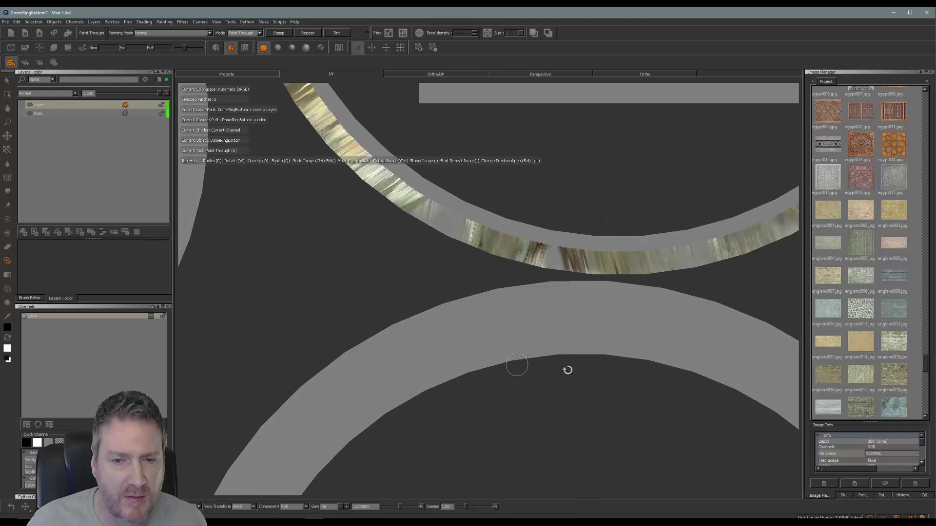
alt+middle_drag(565, 370, 510, 259)
mouse_move(546, 293)
ctrl+mouse_down()
mouse_move(438, 360)
mouse_move(633, 347)
ctrl+mouse_up()
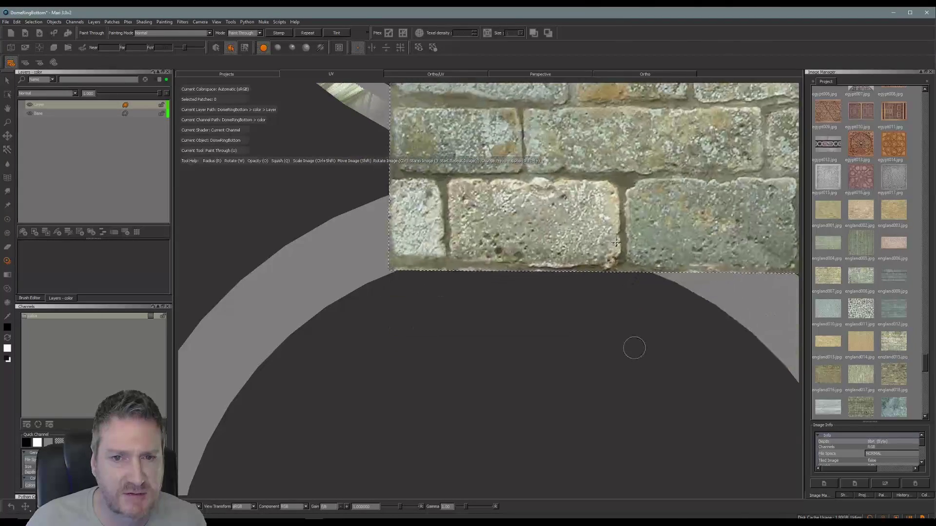
drag(531, 192, 496, 189)
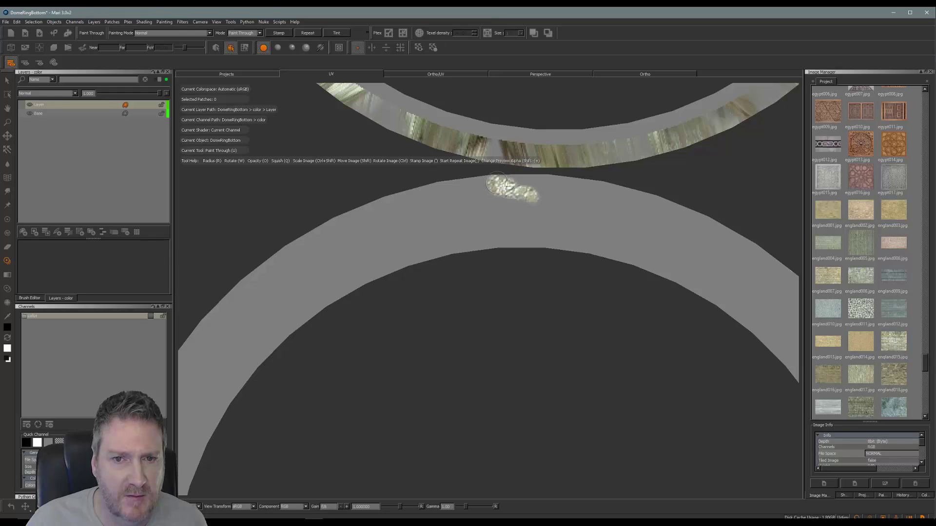
mouse_move(559, 194)
mouse_down()
mouse_move(524, 180)
mouse_move(468, 187)
mouse_move(548, 214)
mouse_move(485, 250)
mouse_move(553, 250)
mouse_move(605, 190)
mouse_move(604, 231)
mouse_up()
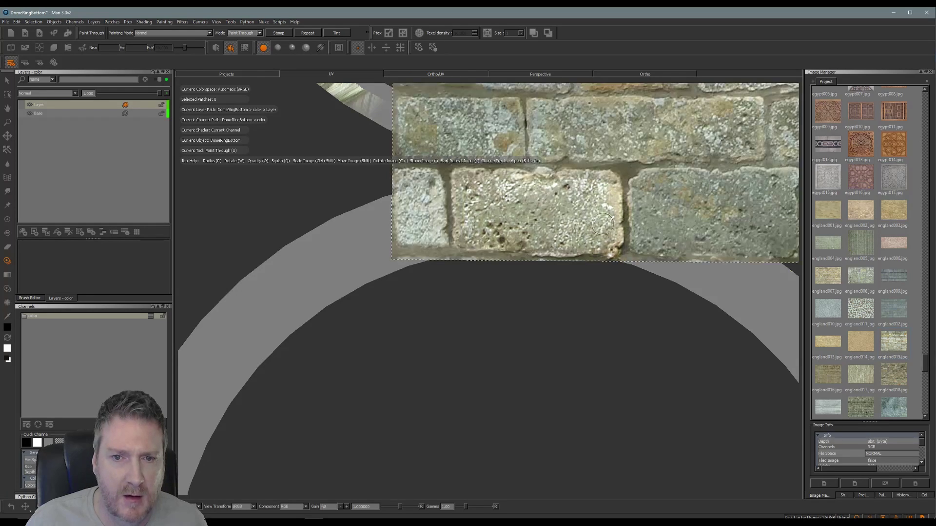
Shift and rotate the image along the ring's upper-left curve, paint further pale pitted blocks beside the first, and bake them.
shift+drag(602, 224, 485, 239)
mouse_move(604, 245)
ctrl+mouse_down()
mouse_move(665, 229)
mouse_move(690, 182)
mouse_move(638, 228)
mouse_move(524, 230)
mouse_move(490, 166)
mouse_move(341, 214)
mouse_move(414, 207)
mouse_move(439, 241)
mouse_move(371, 251)
mouse_move(374, 230)
mouse_move(269, 273)
mouse_move(329, 335)
mouse_move(522, 307)
mouse_move(331, 291)
mouse_move(403, 282)
mouse_move(328, 229)
ctrl+mouse_up()
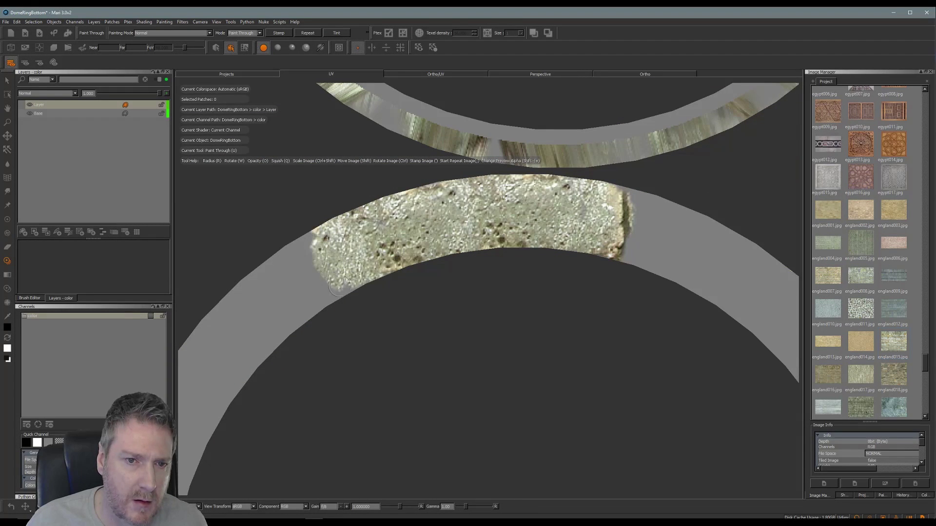
mouse_move(327, 278)
mouse_down()
mouse_move(262, 278)
mouse_move(273, 322)
mouse_move(290, 312)
mouse_move(294, 286)
mouse_up()
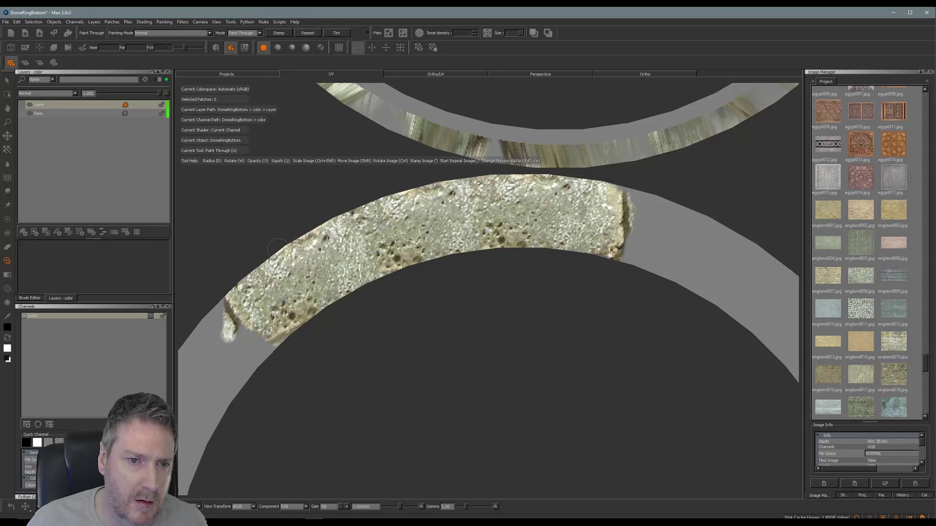
key(b)
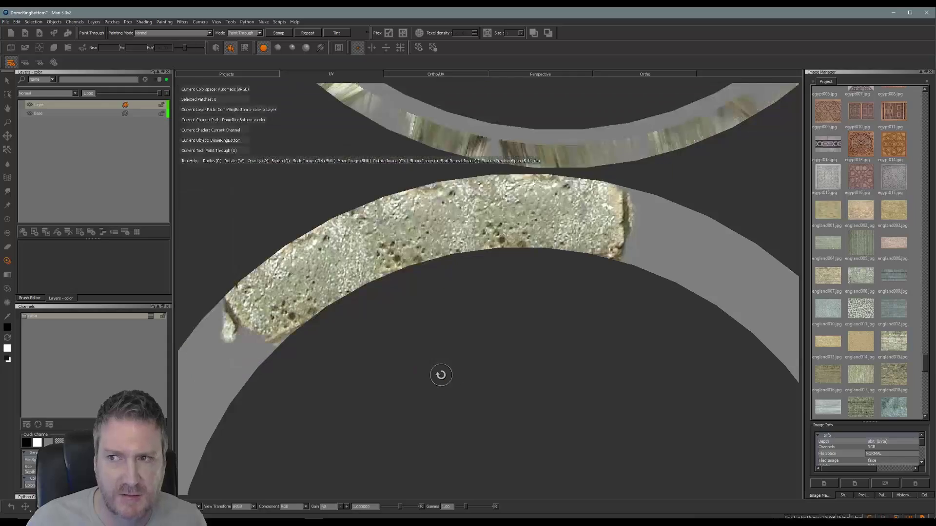
Turn the image steeper along the upper-left curve and paint the blue-green block below the pale ones.
middle_drag(439, 374, 593, 242)
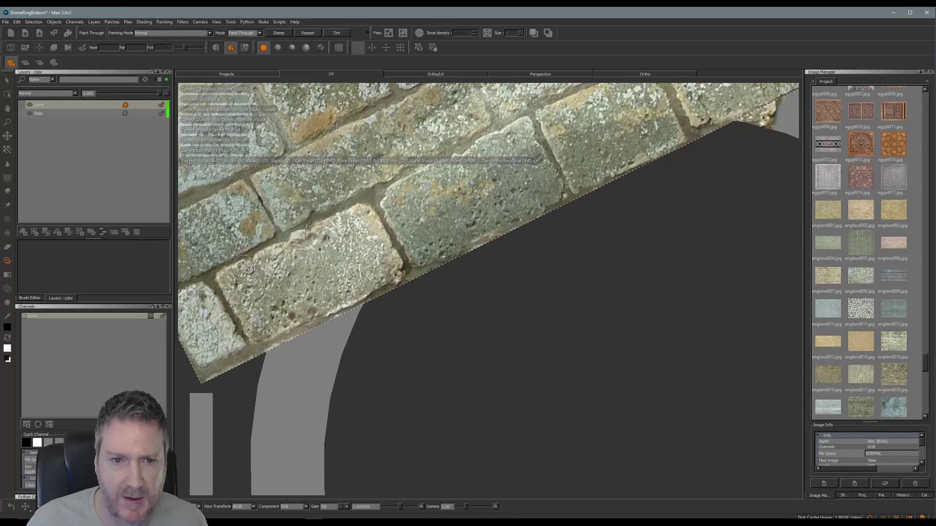
mouse_move(243, 267)
ctrl+mouse_down()
mouse_move(457, 280)
mouse_move(382, 258)
mouse_move(428, 261)
mouse_move(381, 238)
ctrl+mouse_up()
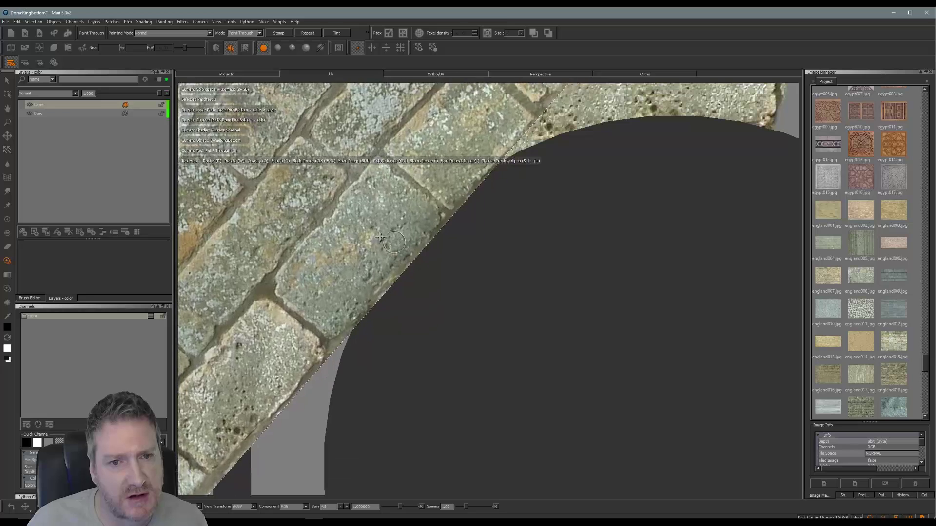
click(382, 196)
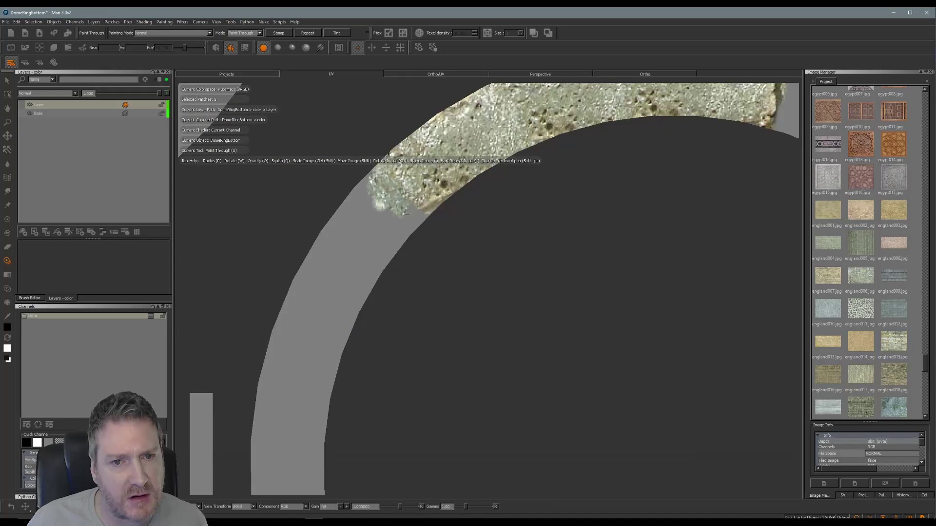
drag(394, 215, 420, 242)
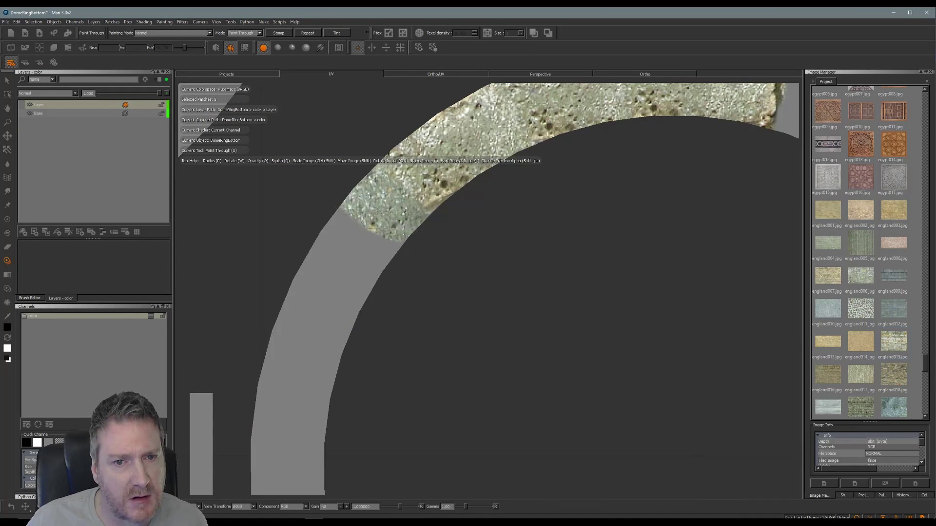
mouse_move(373, 215)
mouse_down()
mouse_move(390, 253)
mouse_move(371, 311)
mouse_move(292, 317)
mouse_up()
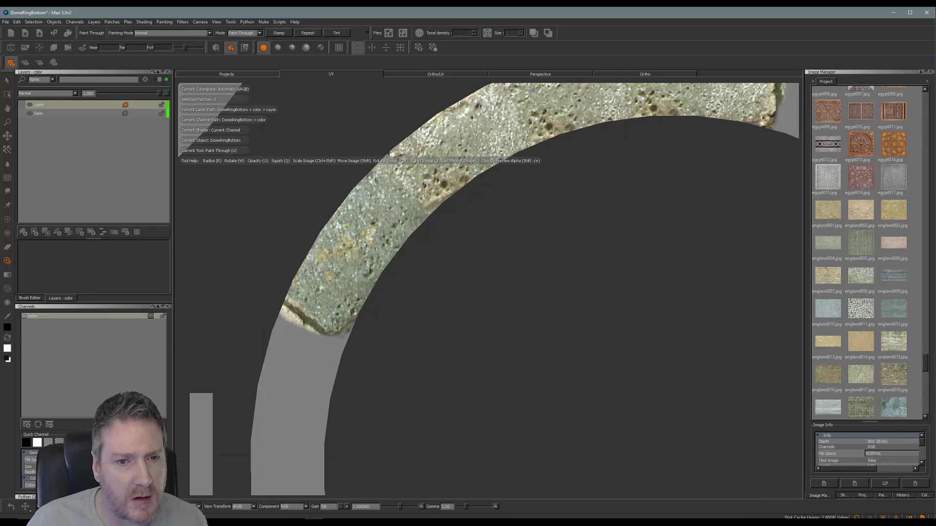
drag(373, 263, 400, 321)
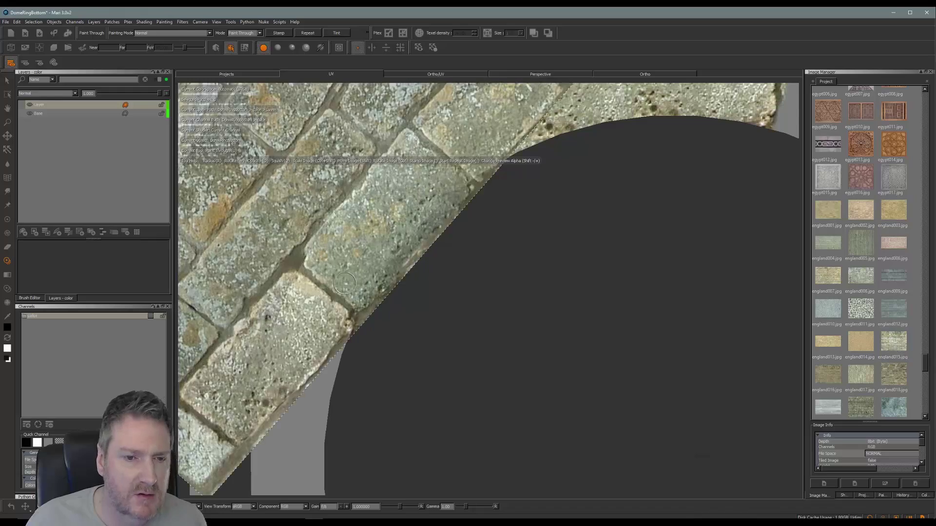
Rotate the image to match the ring's left side and paint another blue-green block over the mortar joint and the bare stretch below.
ctrl+drag(303, 252, 407, 269)
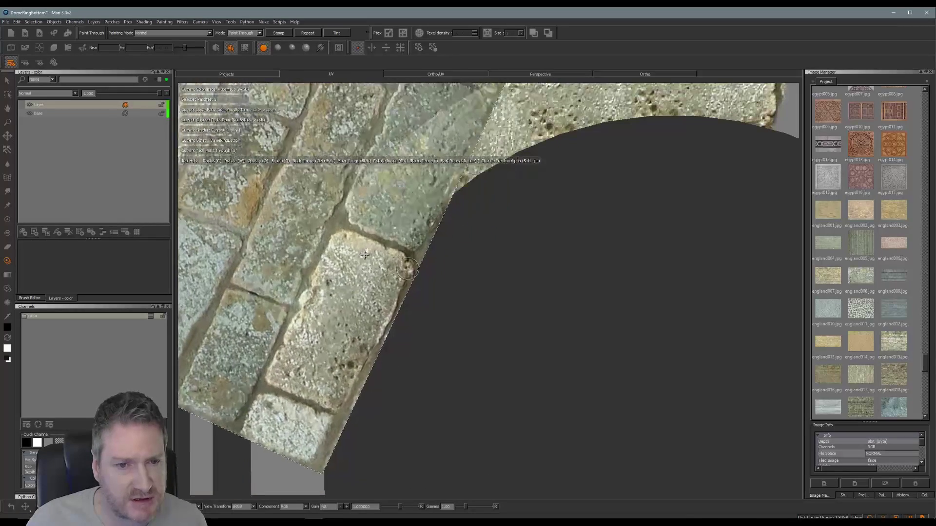
key(alt)
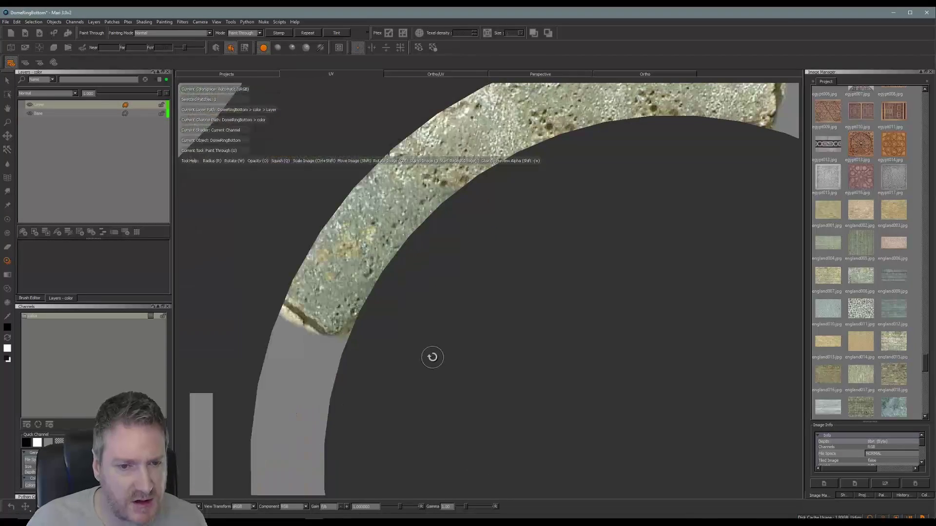
alt+right_drag(449, 314, 530, 190)
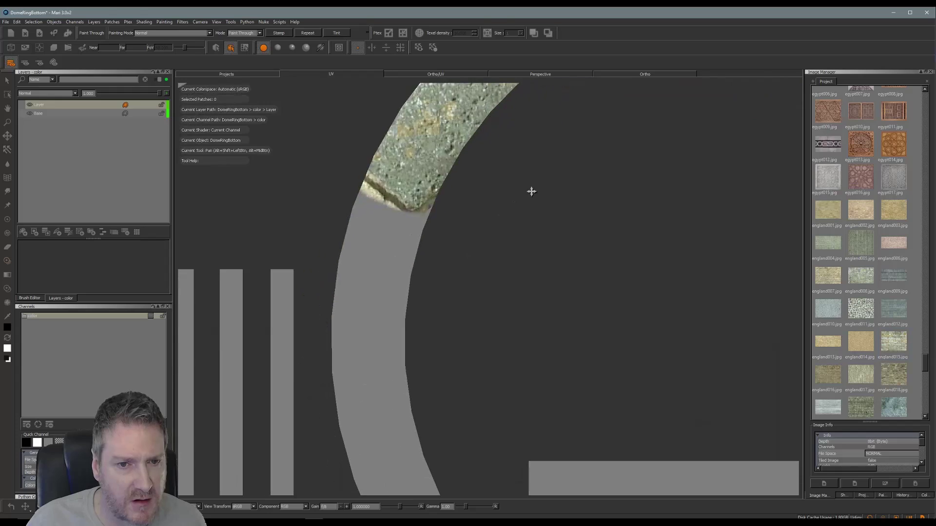
mouse_move(357, 247)
shift+mouse_down()
mouse_move(335, 213)
mouse_move(346, 292)
shift+mouse_up()
shift+drag(383, 214, 364, 180)
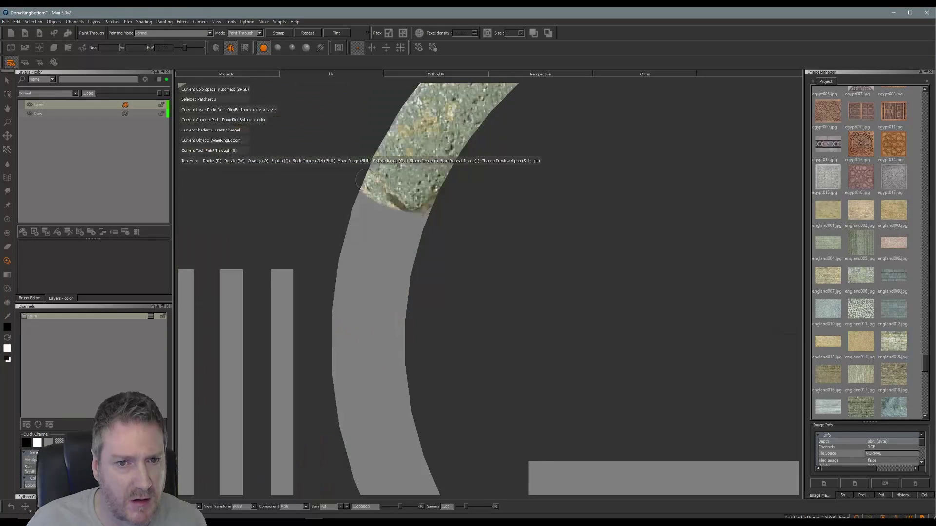
mouse_move(424, 213)
mouse_down()
mouse_move(408, 246)
mouse_move(363, 252)
mouse_up()
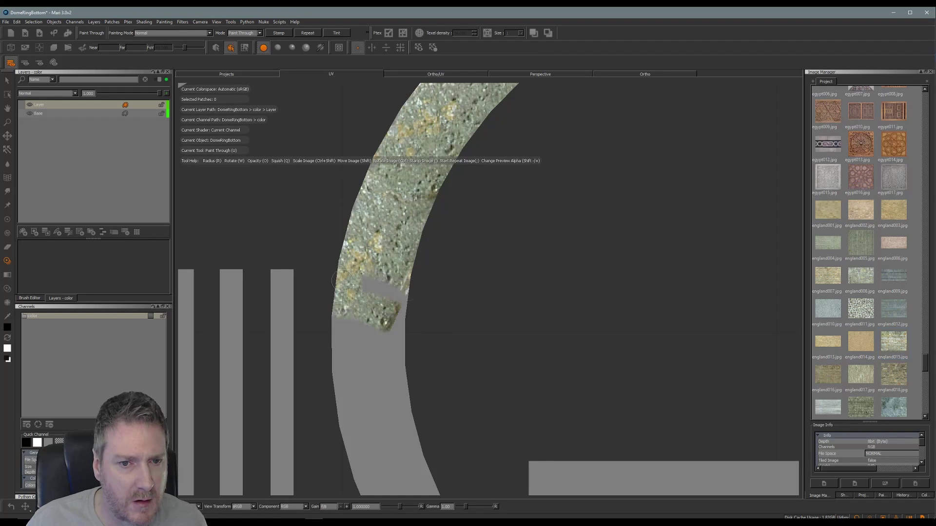
shift+drag(386, 290, 277, 329)
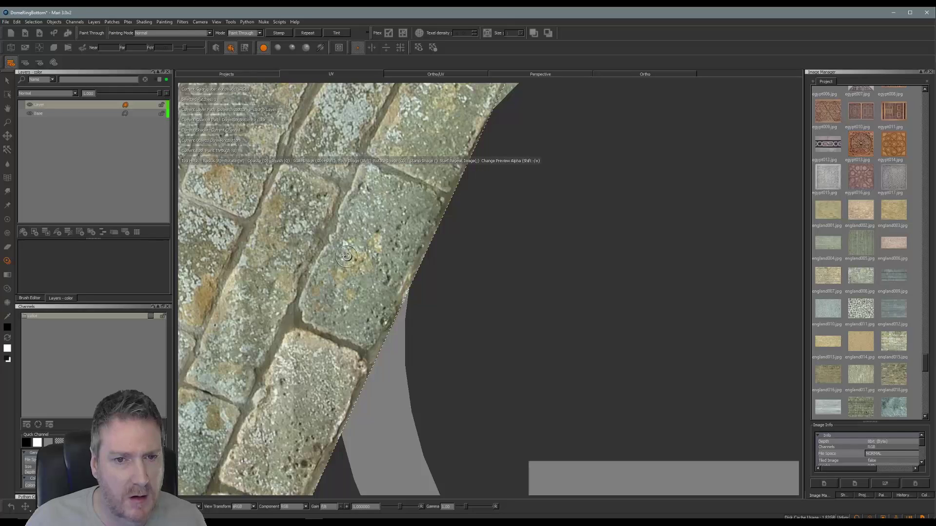
Rotate the image nearly upright along the ring's left side, paint the pale pitted block below the blue-green one, and bake it.
mouse_move(346, 256)
ctrl+mouse_down()
mouse_move(436, 295)
mouse_move(478, 240)
mouse_move(384, 239)
ctrl+mouse_up()
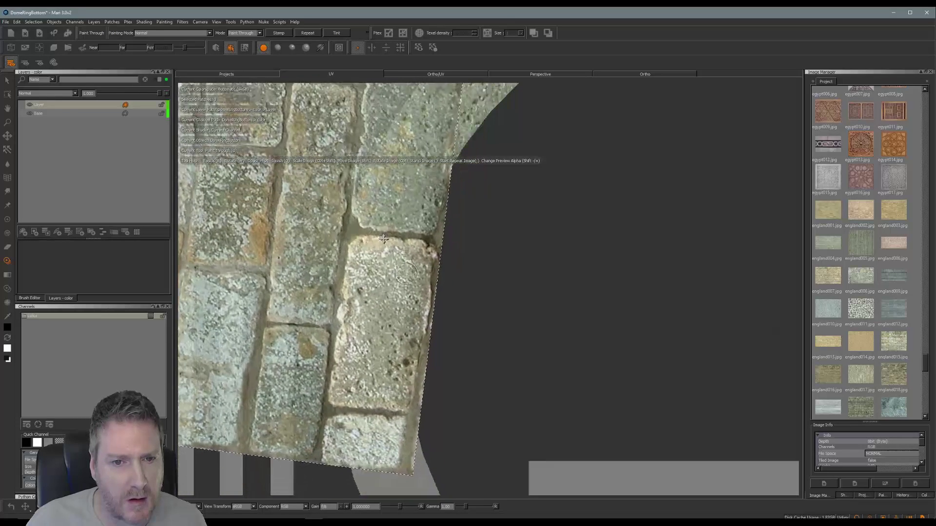
drag(405, 273, 387, 282)
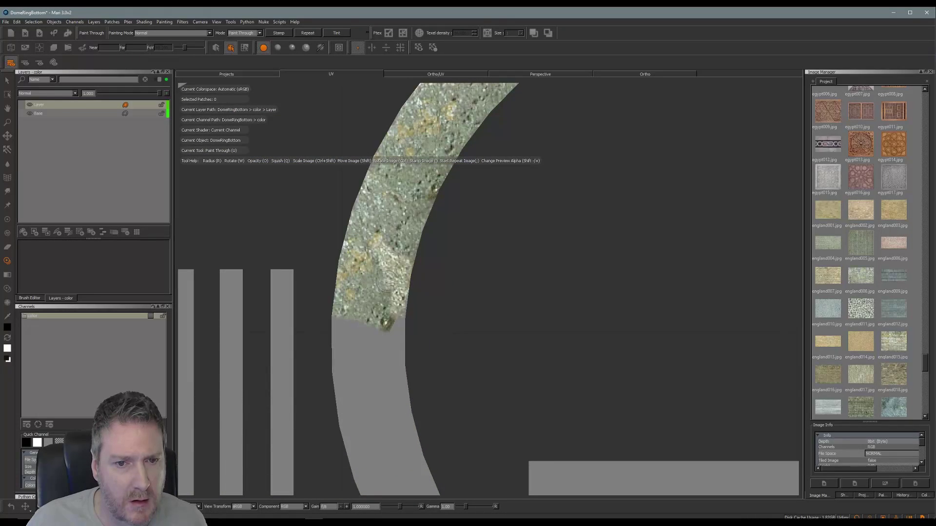
mouse_move(333, 309)
mouse_down()
mouse_move(385, 306)
mouse_move(370, 341)
mouse_move(414, 365)
mouse_up()
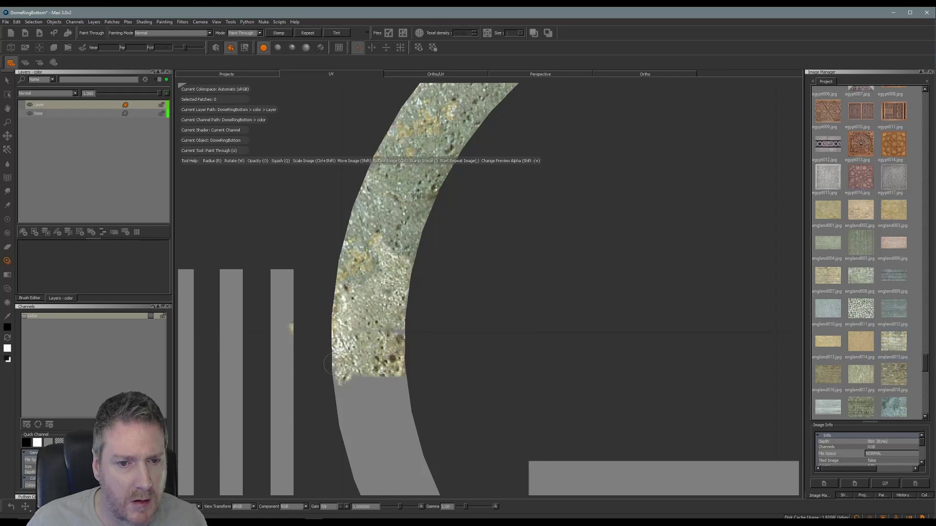
drag(361, 390, 334, 362)
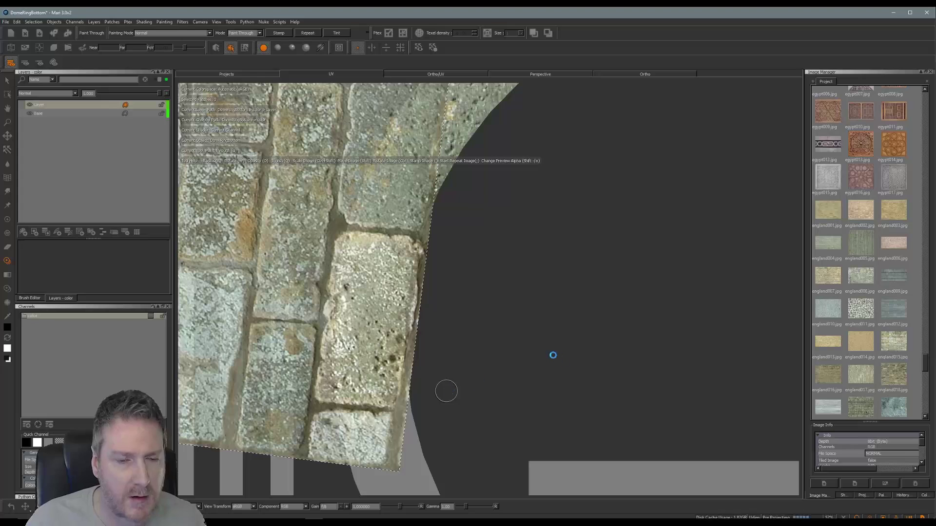
Rotate and shift the stone-wall image to follow the bare lower-left curve, with the pale pitted block over the ring.
mouse_move(447, 391)
middle_down()
mouse_move(518, 235)
mouse_move(512, 175)
middle_up()
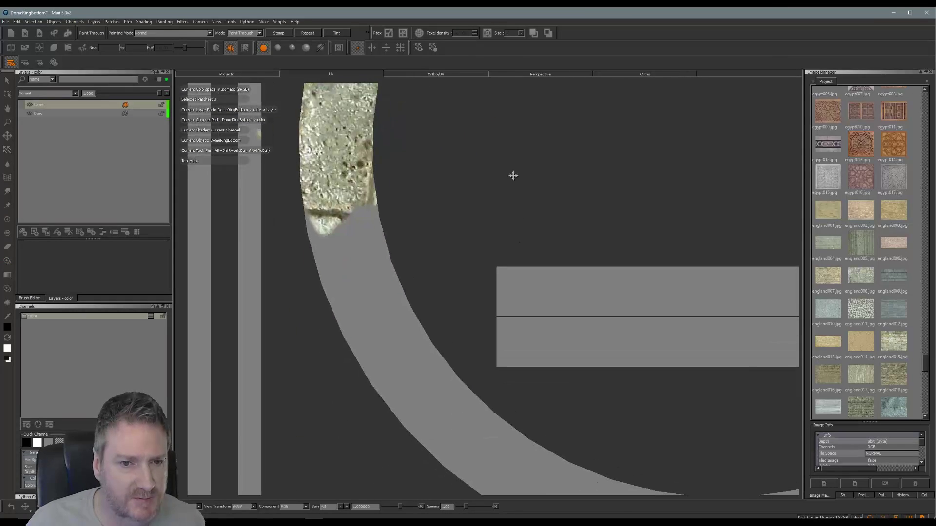
ctrl+drag(510, 351, 526, 319)
mouse_move(505, 281)
shift+mouse_down()
mouse_move(405, 281)
mouse_move(325, 331)
mouse_move(388, 356)
shift+mouse_up()
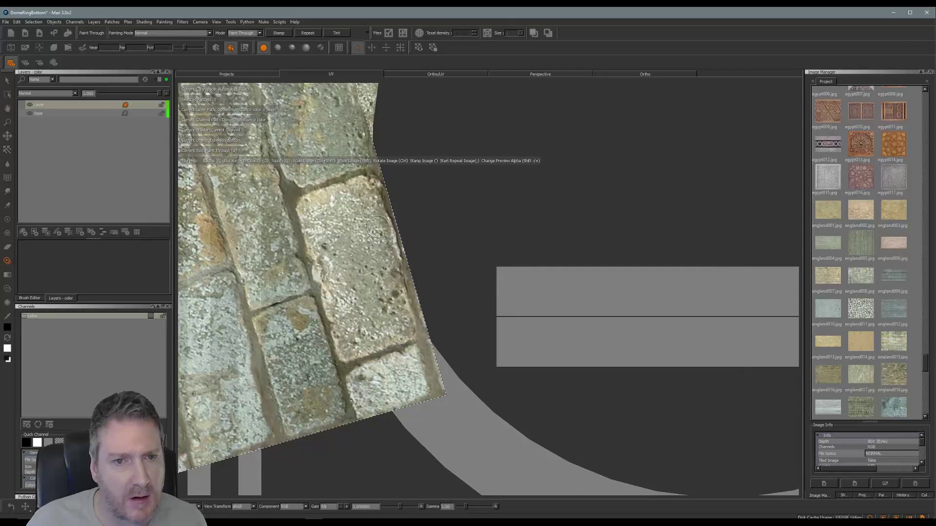